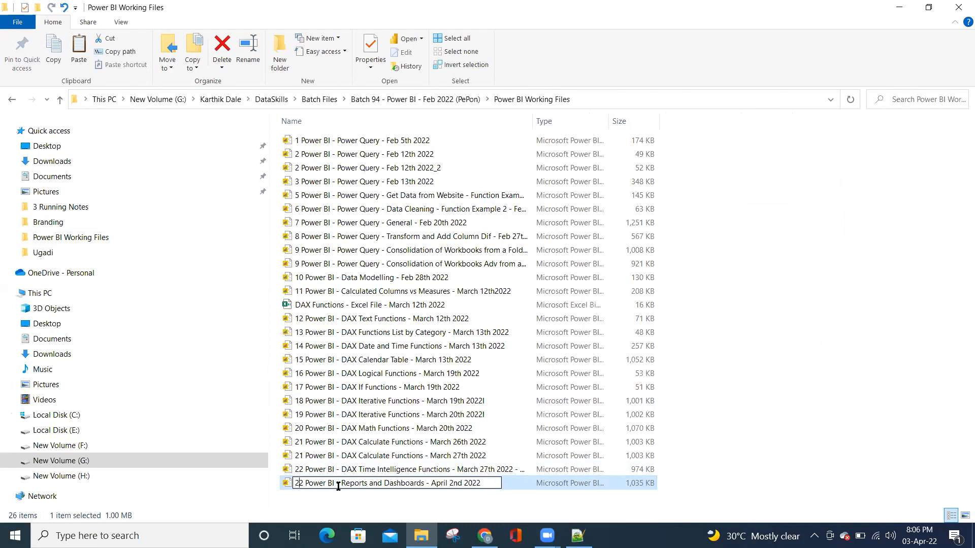
# Finish renumbering the April 2nd Reports and Dashboards file as 23 and duplicate it in the same folder
pyautogui.press('Return')
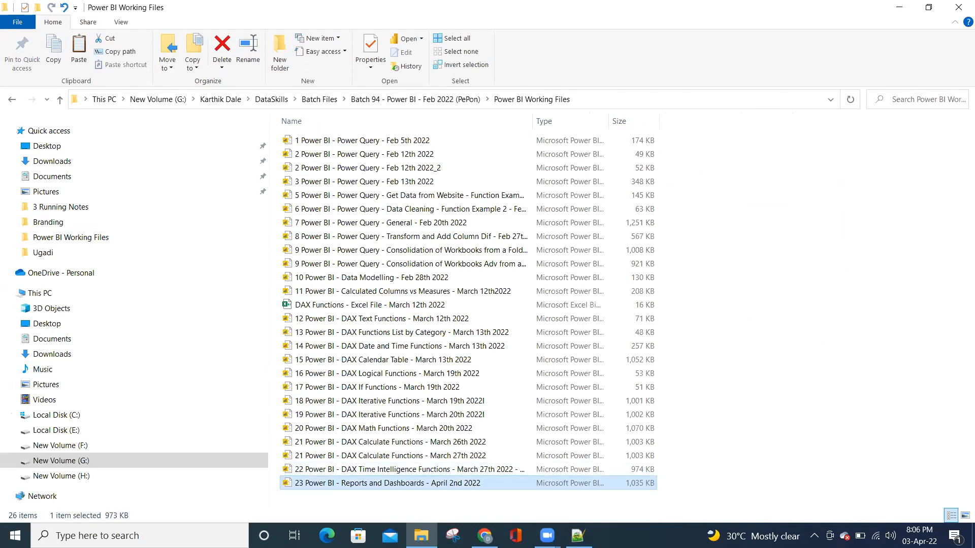
pyautogui.hotkey('ctrl', 'c')
pyautogui.hotkey('ctrl', 'v')
# Rename the copy "24 Power BI - Reports and Dashboards - April 3rd 2022" and open it in Power BI Desktop
pyautogui.press('F2')
pyautogui.press('End')
pyautogui.hotkey('ctrl', 'shift', 'Left')
pyautogui.hotkey('ctrl', 'shift', 'Left')
pyautogui.press('BackSpace')
pyautogui.press('Right')
pyautogui.hotkey('shift', 'Right')
pyautogui.write('4')
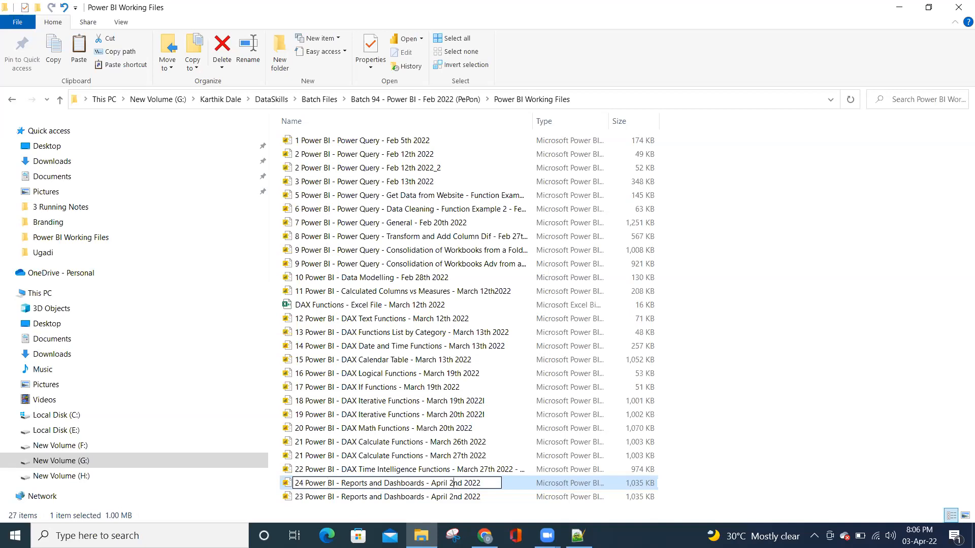
pyautogui.hotkey('shift', 'Right')
pyautogui.hotkey('shift', 'Right')
pyautogui.hotkey('shift', 'Right')
pyautogui.write('3rd')
pyautogui.press('Return')
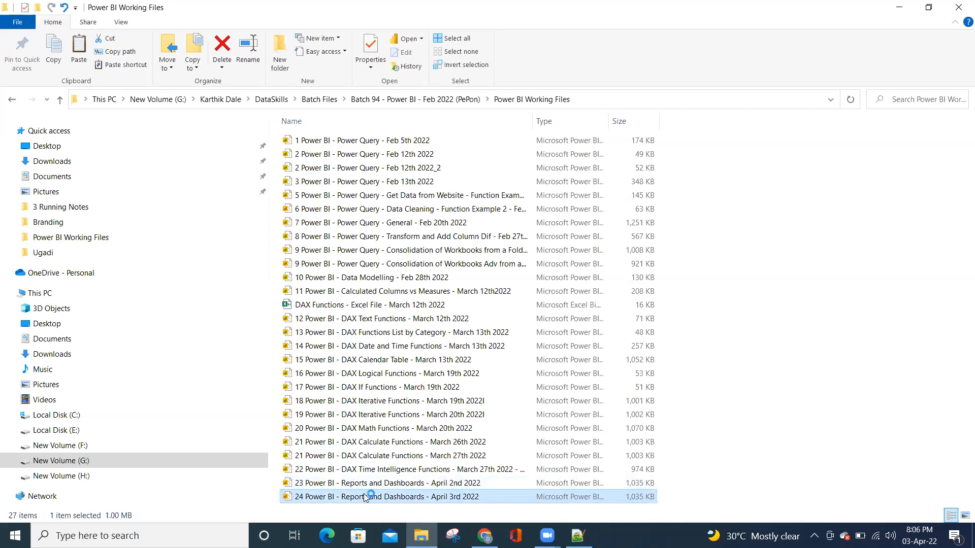
pyautogui.press('Return')
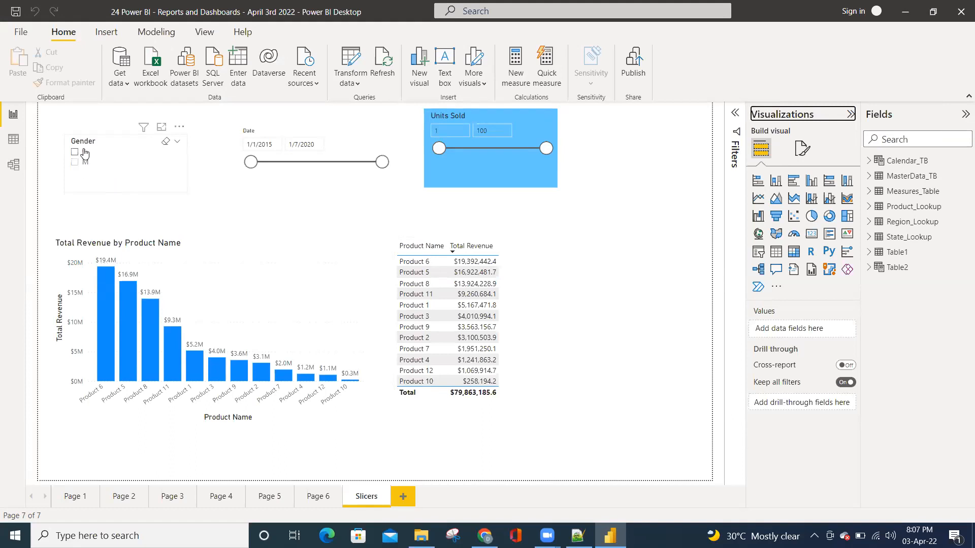
# Review the slicer type options available for the Gender, Date and Units Sold slicers without changing them
pyautogui.click(177, 141)
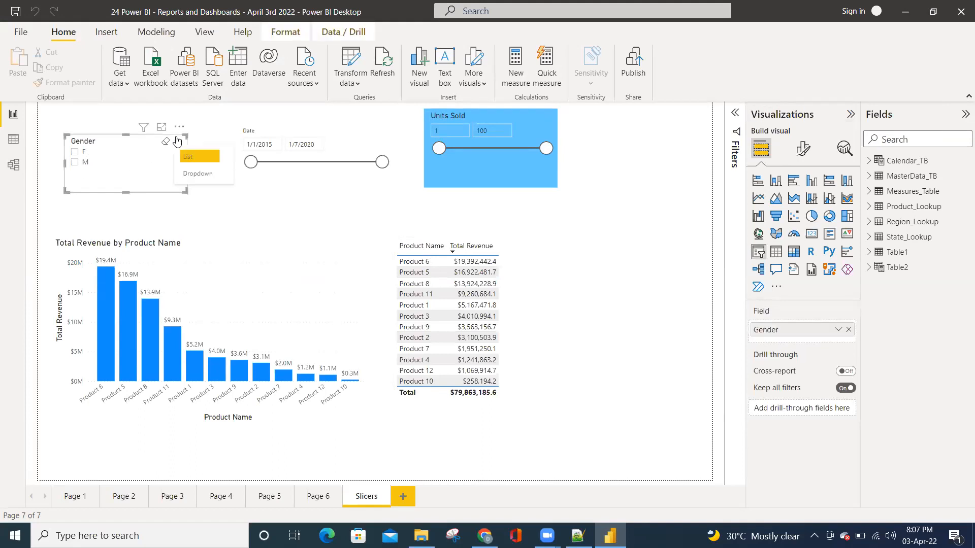
pyautogui.click(261, 179)
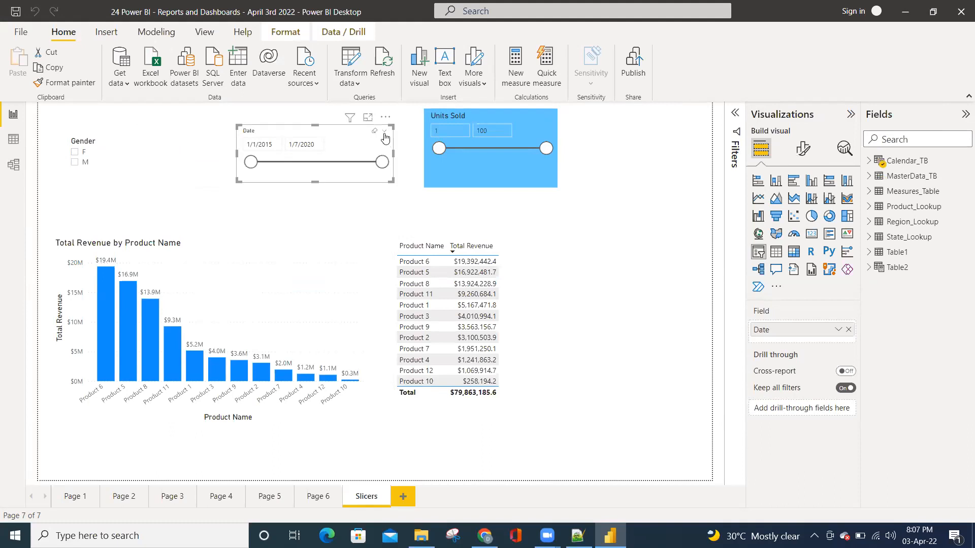
pyautogui.click(385, 131)
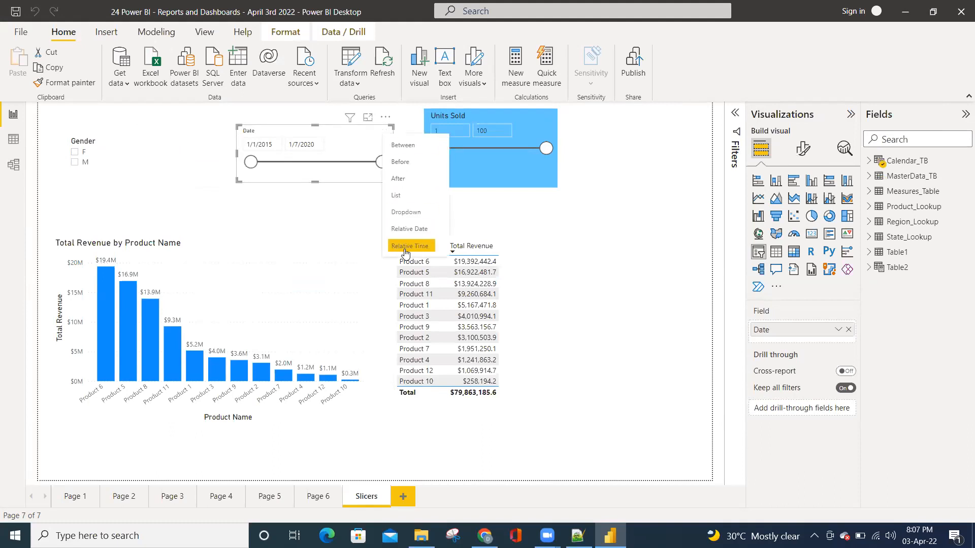
pyautogui.click(528, 174)
pyautogui.click(537, 116)
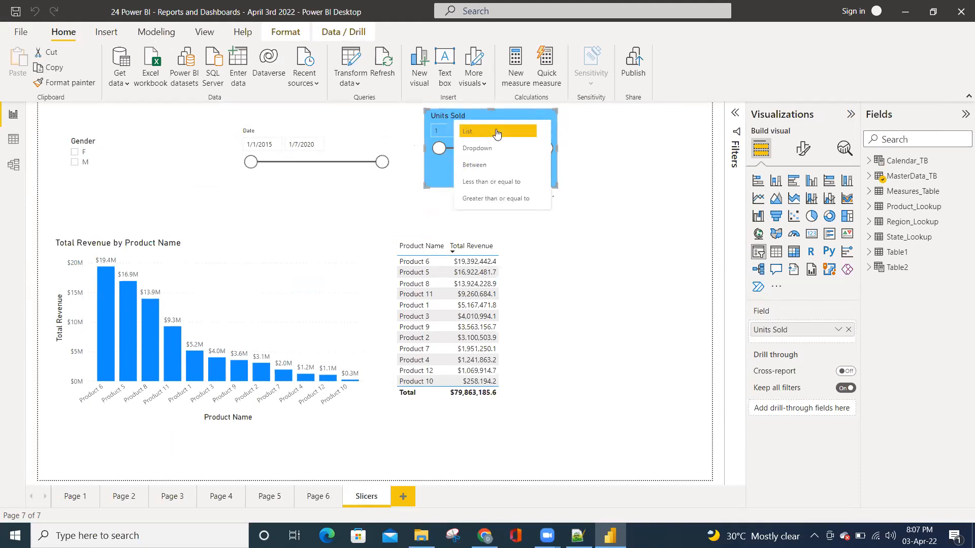
pyautogui.click(646, 228)
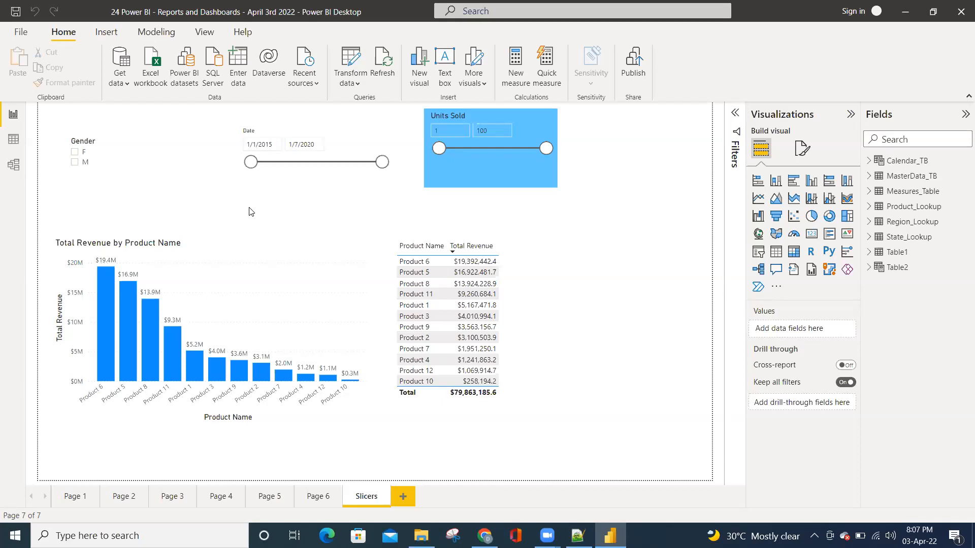
# Narrow the Date slicer's range to 3/27/2016 through 11/17/2018
pyautogui.moveTo(251, 162); pyautogui.dragTo(283, 162)
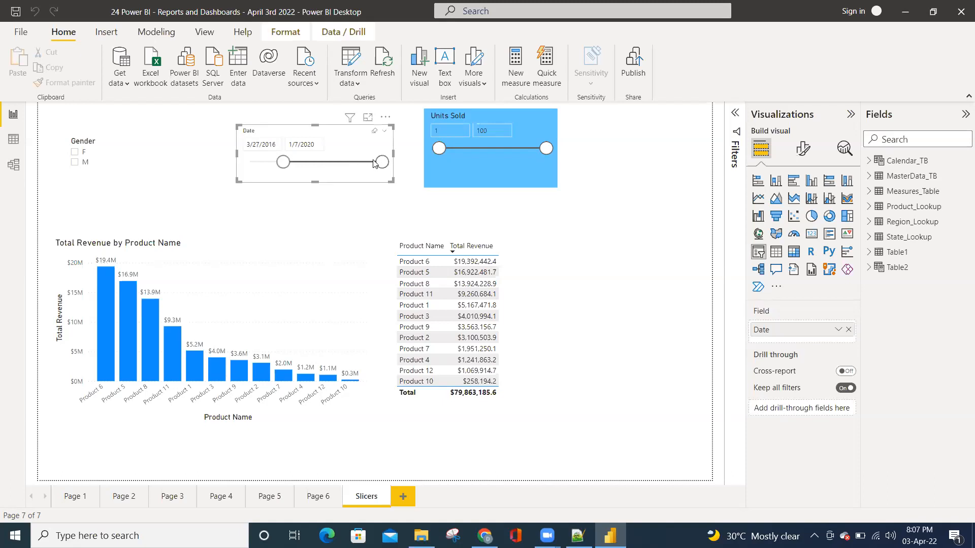
pyautogui.moveTo(374, 162); pyautogui.dragTo(353, 162)
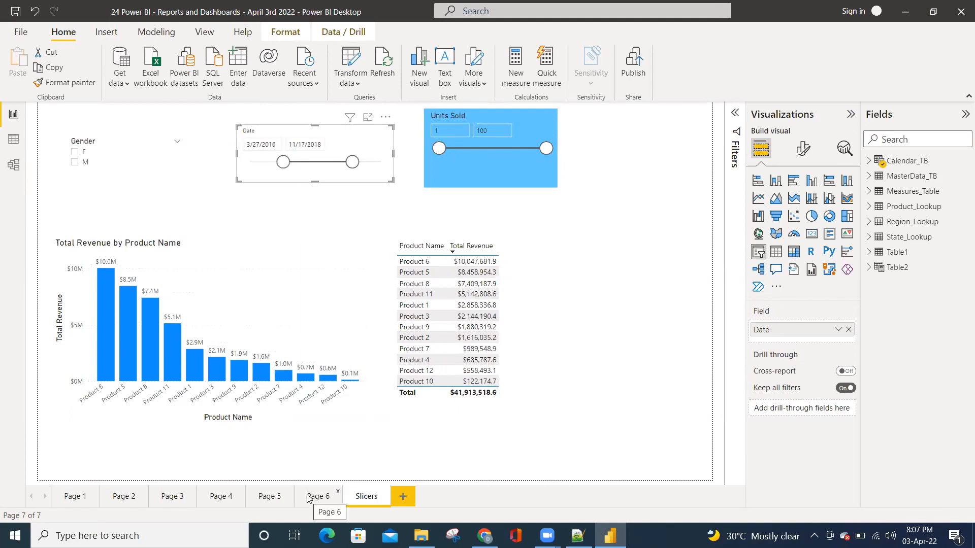
# Add a new blank report page after the Slicers page and compare the two pages
pyautogui.click(410, 497)
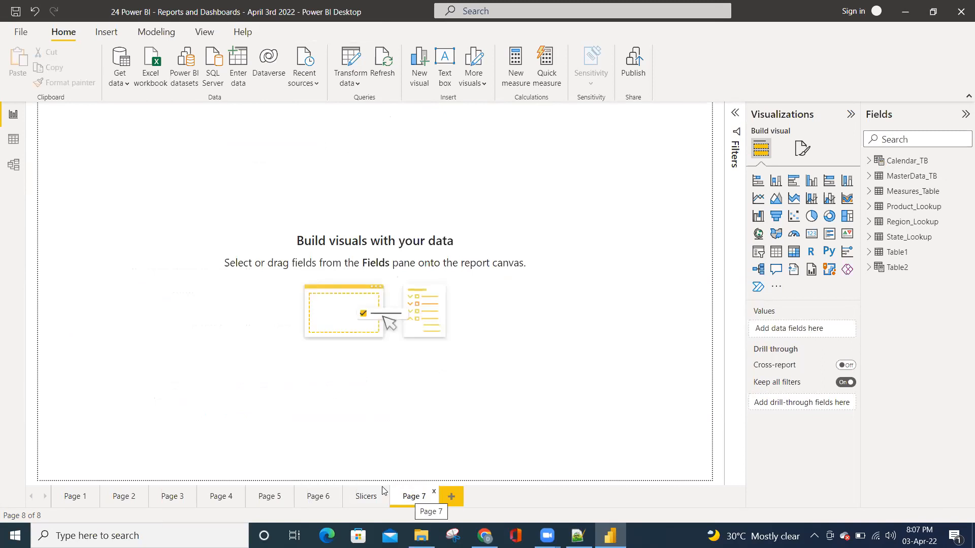
pyautogui.click(356, 498)
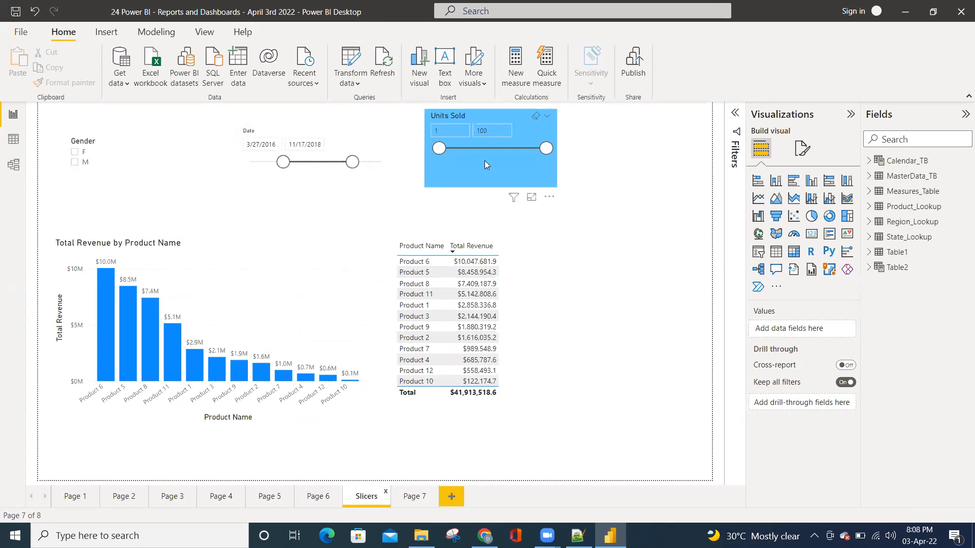
pyautogui.click(415, 497)
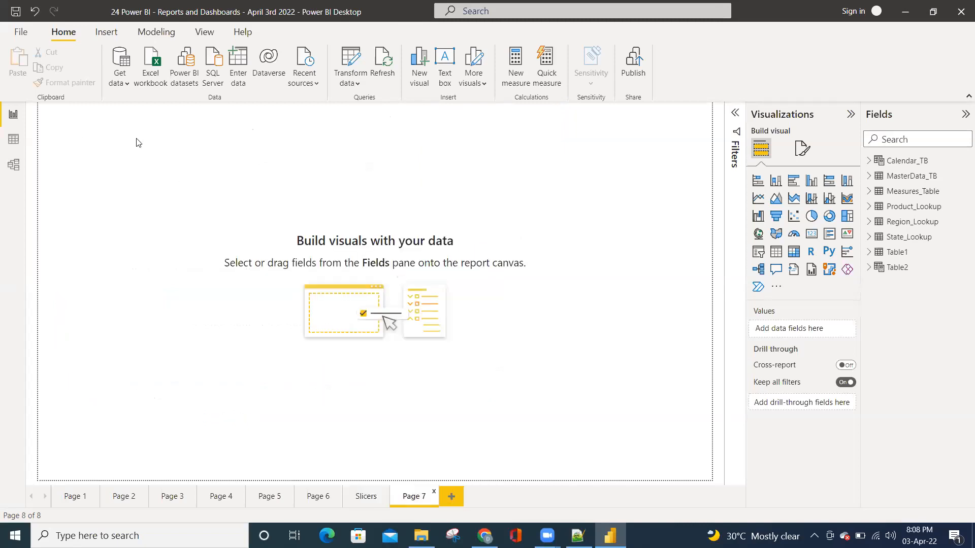
# Copy the Date slicer from the Slicers page onto Page 7 and keep the two slicers in sync
pyautogui.click(365, 498)
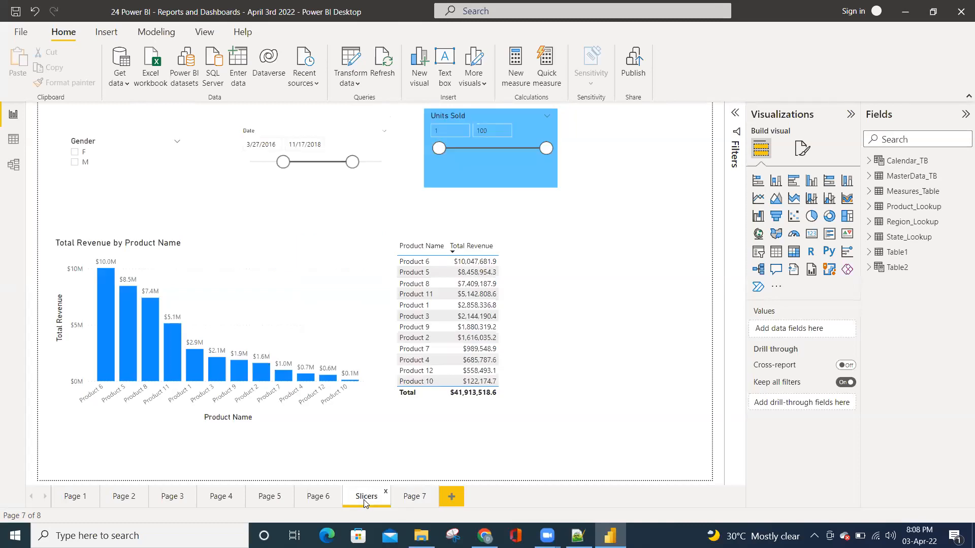
pyautogui.click(306, 178)
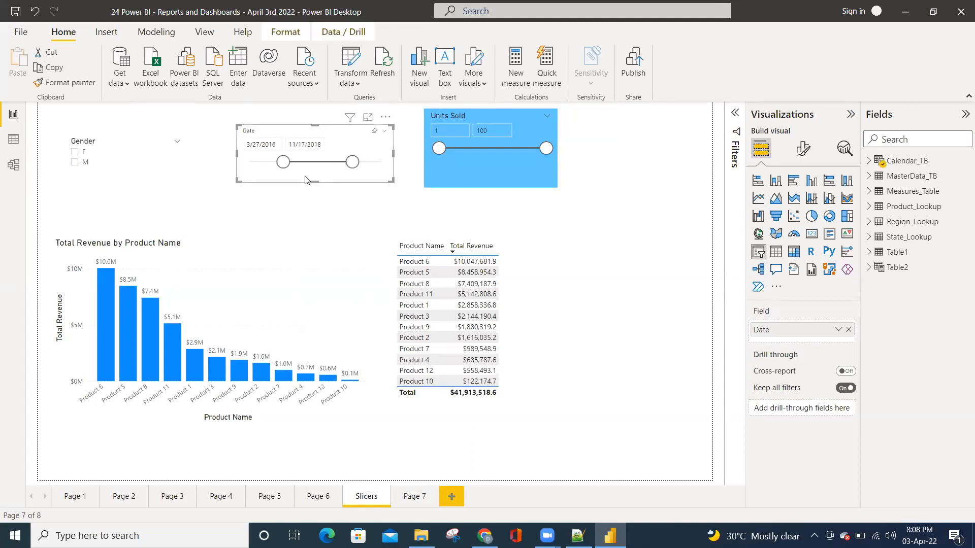
pyautogui.hotkey('ctrl', 'c')
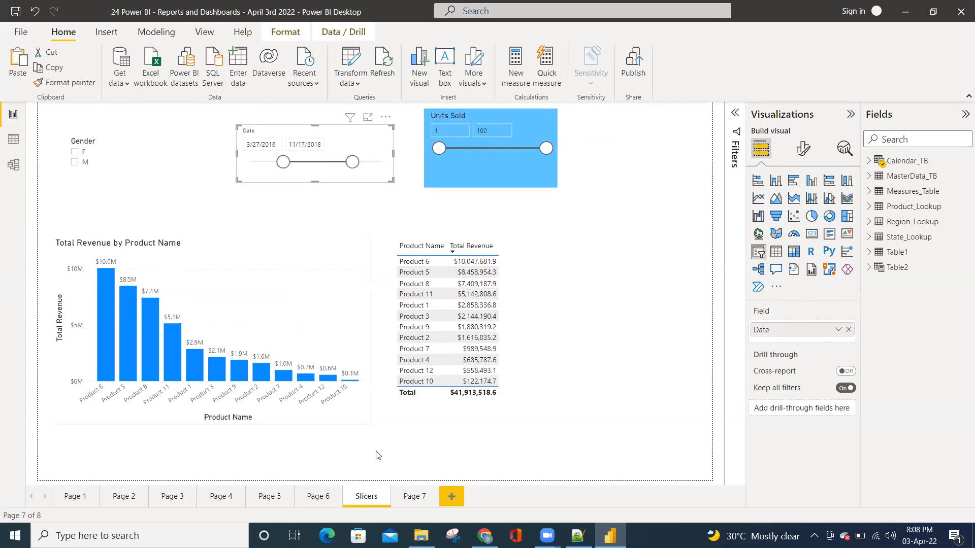
pyautogui.click(409, 495)
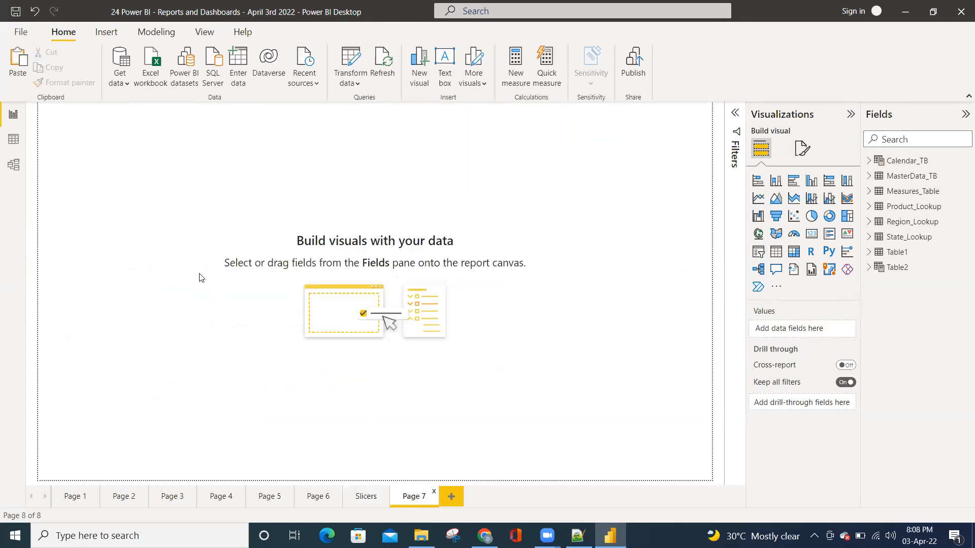
pyautogui.hotkey('ctrl', 'v')
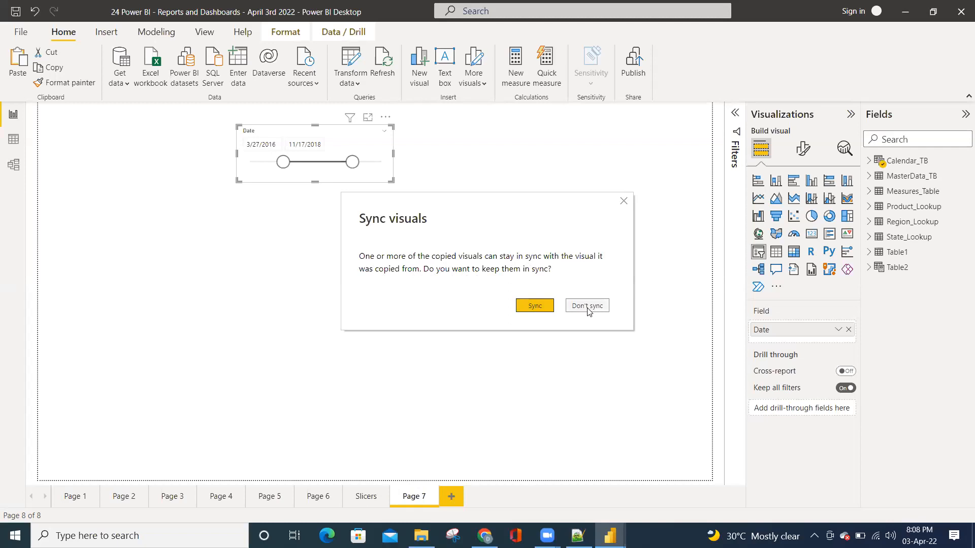
pyautogui.click(534, 307)
pyautogui.click(394, 300)
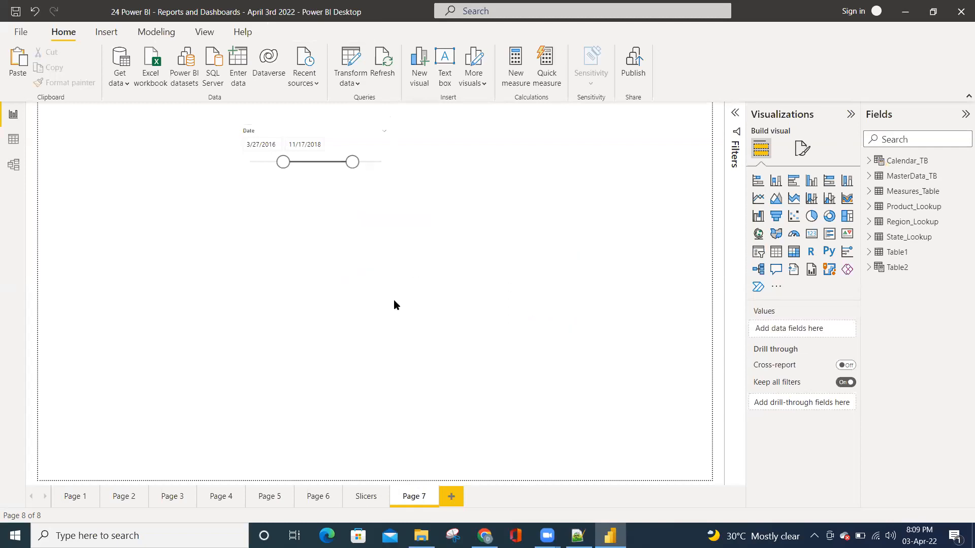
# Widen the Date slicer on the Slicers page to 1/1/2015 through 1/7/2020 and check the synced copy on Page 7
pyautogui.click(364, 498)
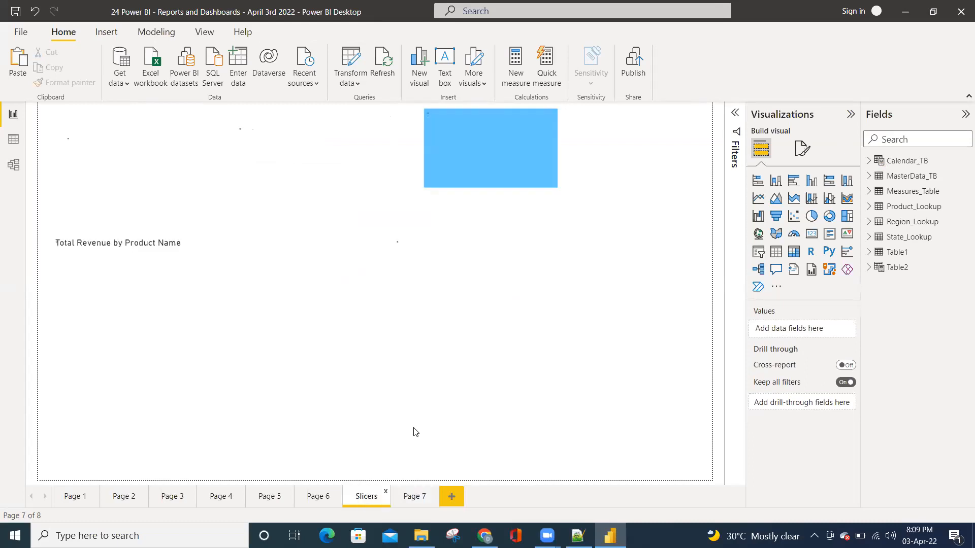
pyautogui.moveTo(262, 163); pyautogui.dragTo(249, 162)
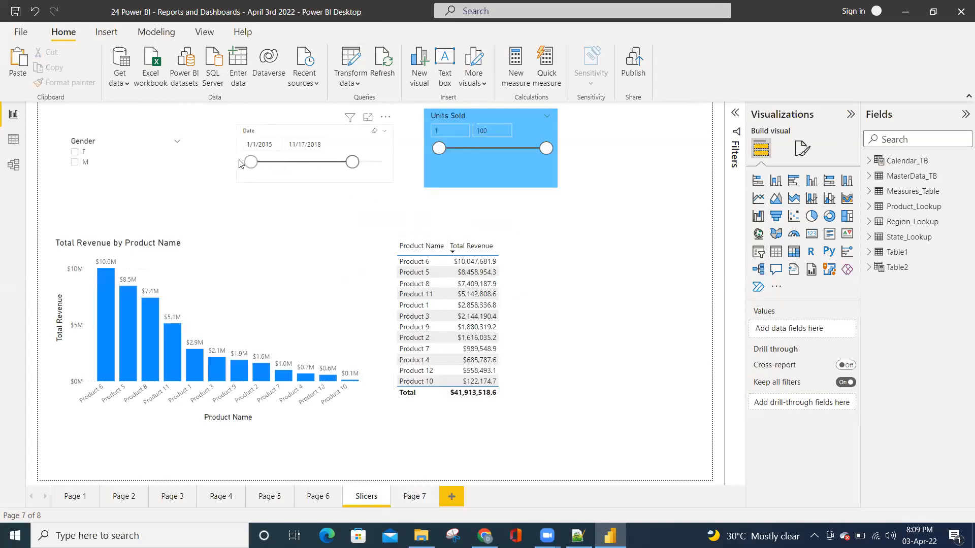
pyautogui.moveTo(352, 162); pyautogui.dragTo(392, 162)
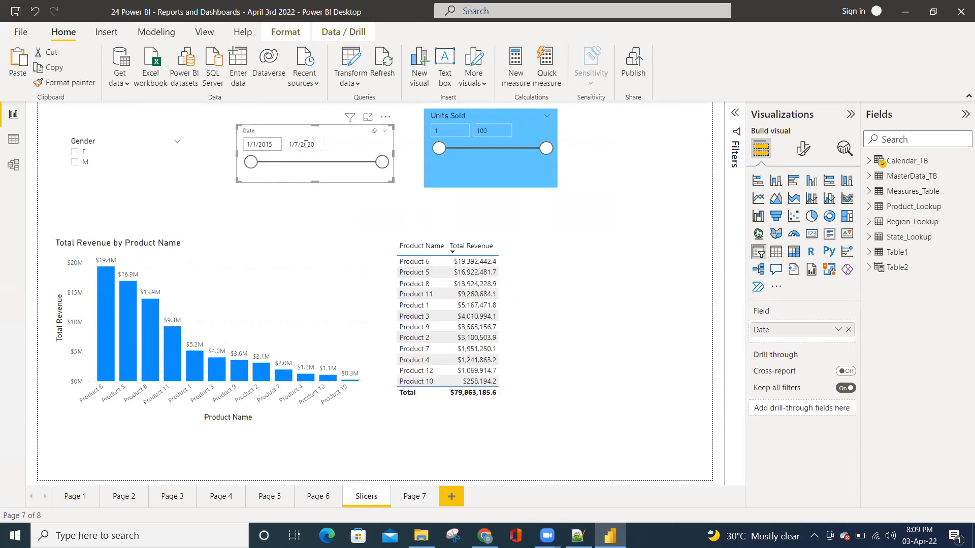
pyautogui.click(410, 498)
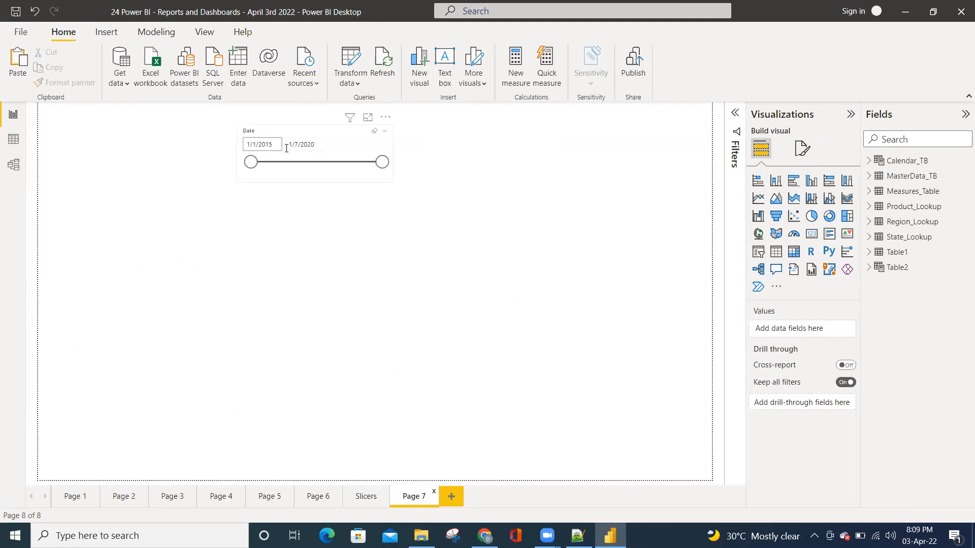
# Switch the Date slicer on the Slicers page to the List type and back to Between
pyautogui.click(358, 500)
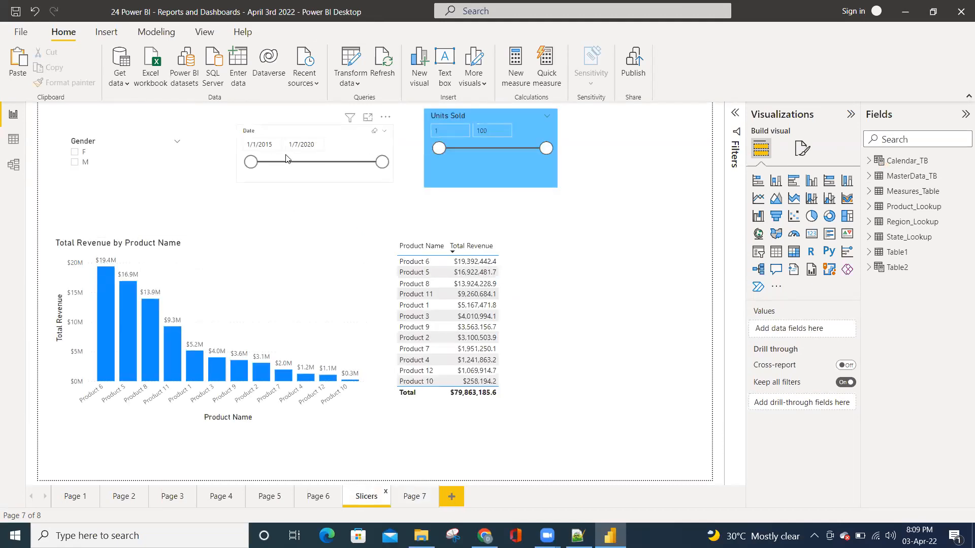
pyautogui.click(383, 133)
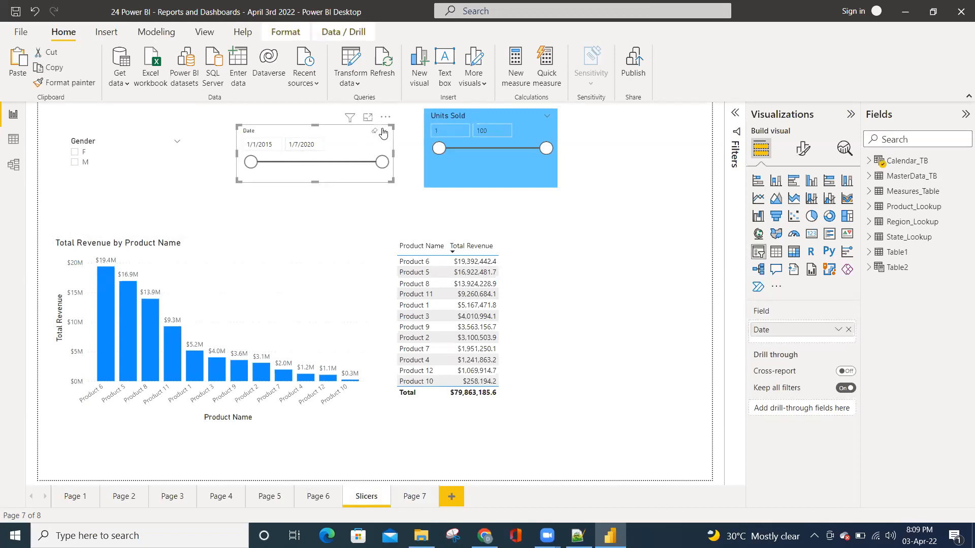
pyautogui.click(382, 133)
pyautogui.click(399, 198)
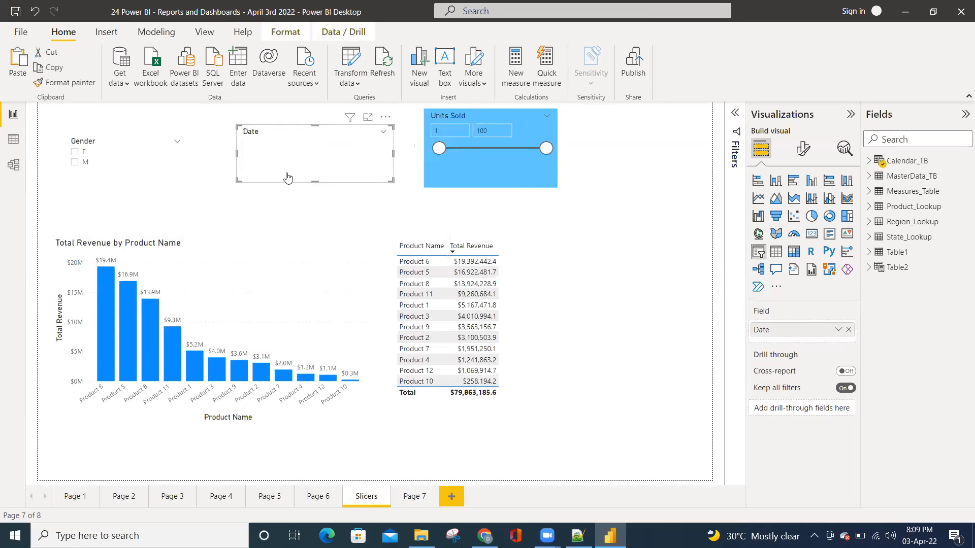
pyautogui.click(384, 132)
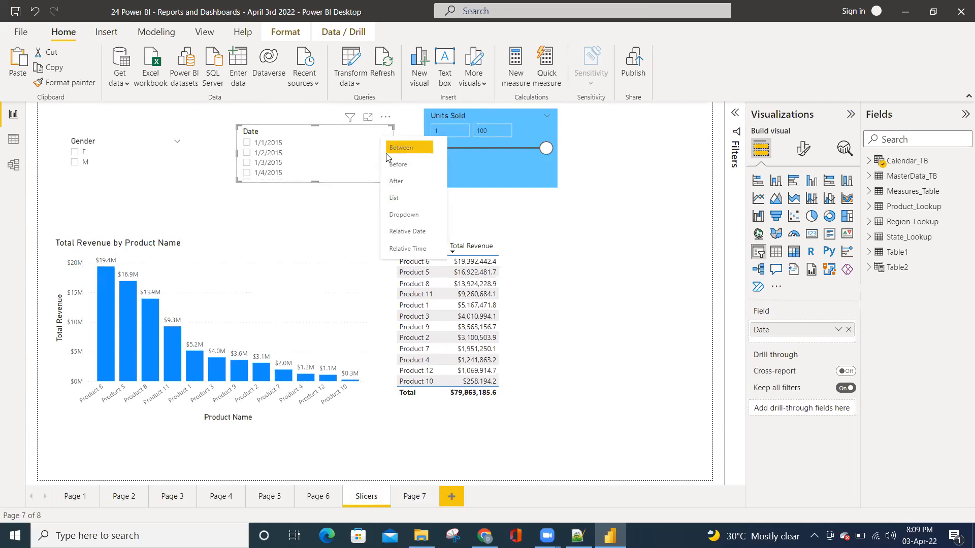
pyautogui.click(403, 153)
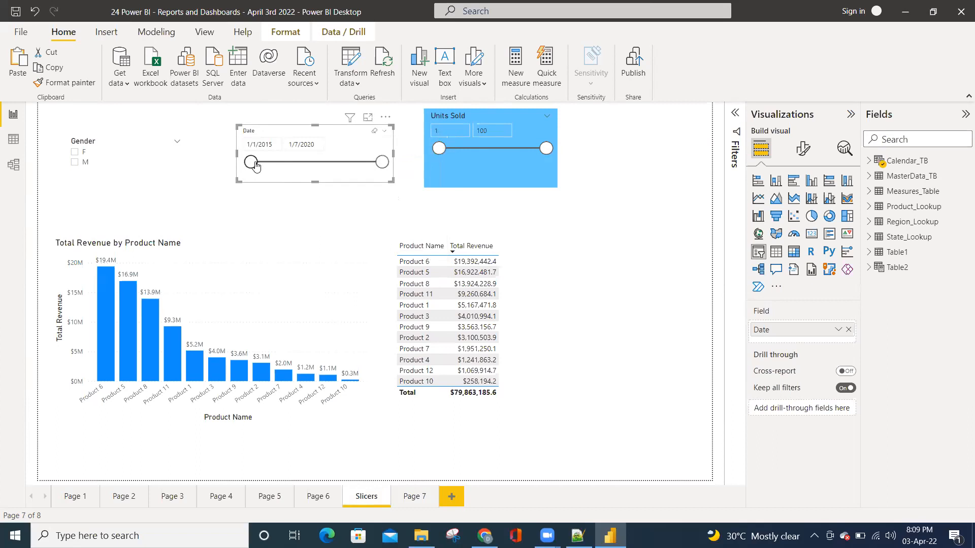
# Set the end date of the Date slicer on the Slicers page to 12/31/2015
pyautogui.moveTo(382, 162); pyautogui.dragTo(282, 163)
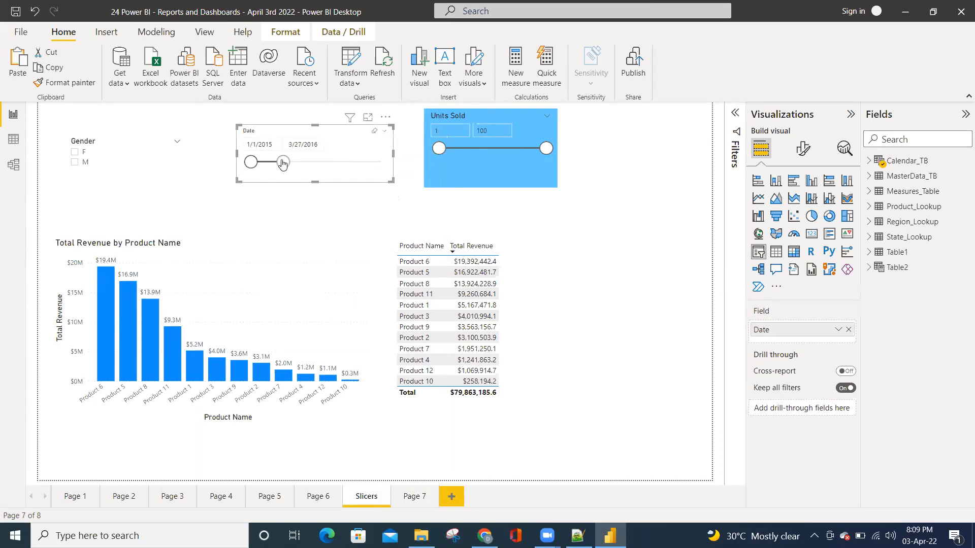
pyautogui.click(318, 146)
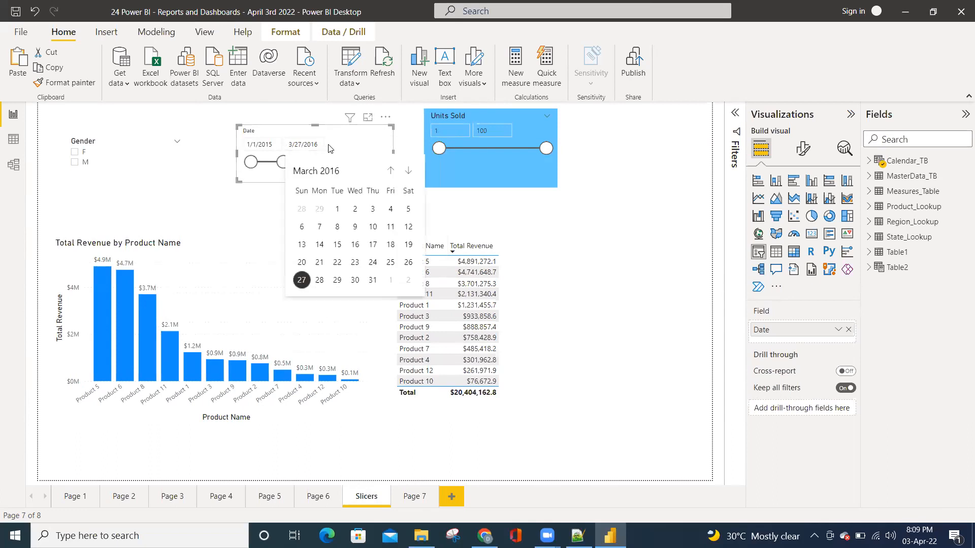
pyautogui.click(390, 171)
pyautogui.click(390, 172)
pyautogui.click(390, 171)
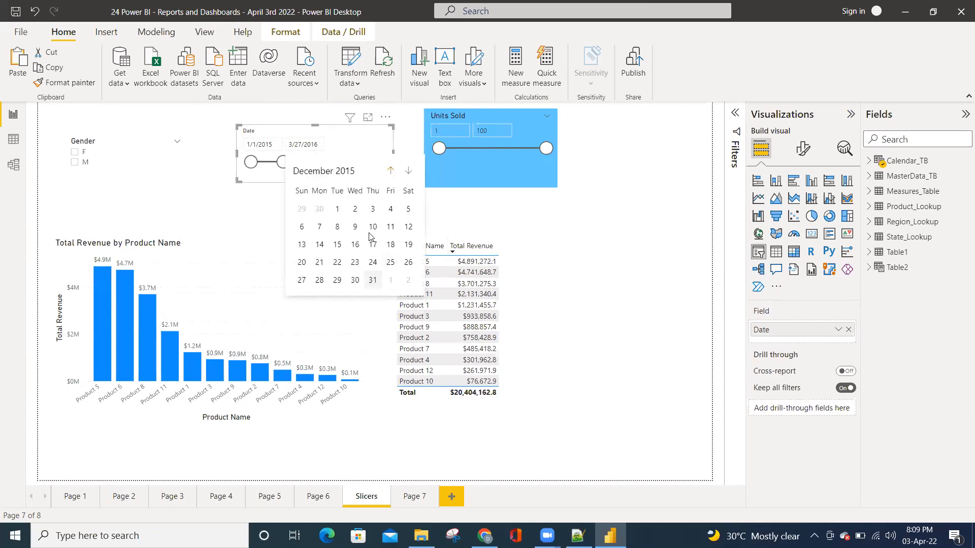
pyautogui.click(373, 279)
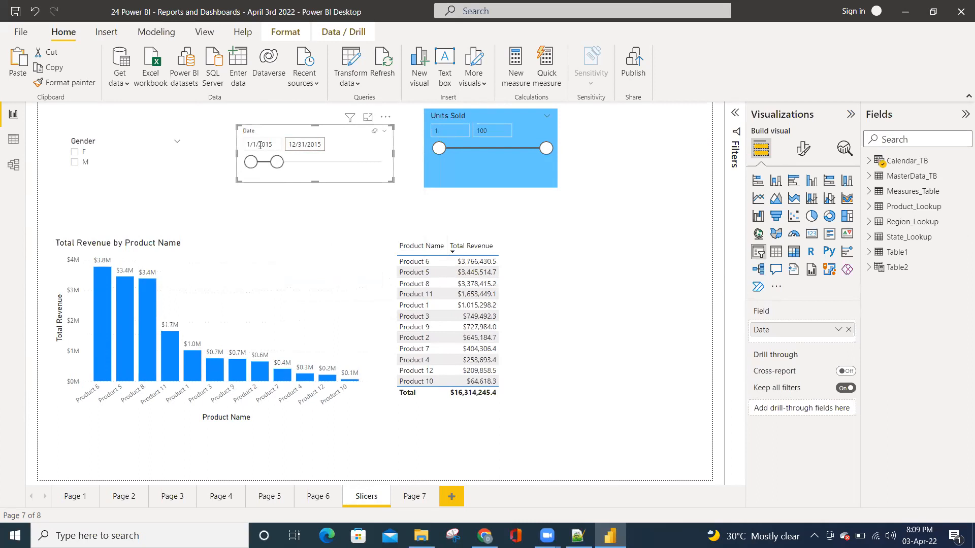
# Build a table on Page 7 with Region from Region_Lookup, Total Profit and Total Revenue, and make its frame wider and shorter
pyautogui.click(415, 496)
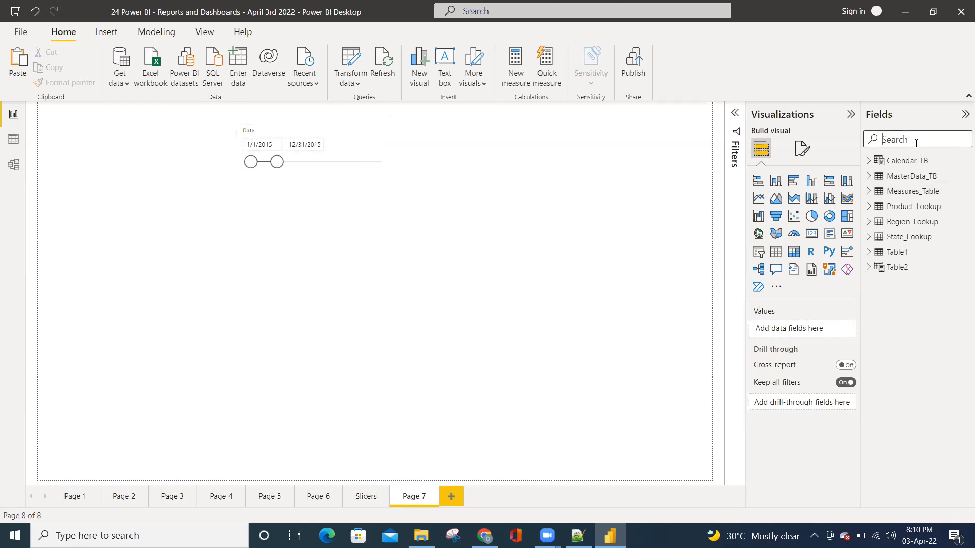
pyautogui.write('region')
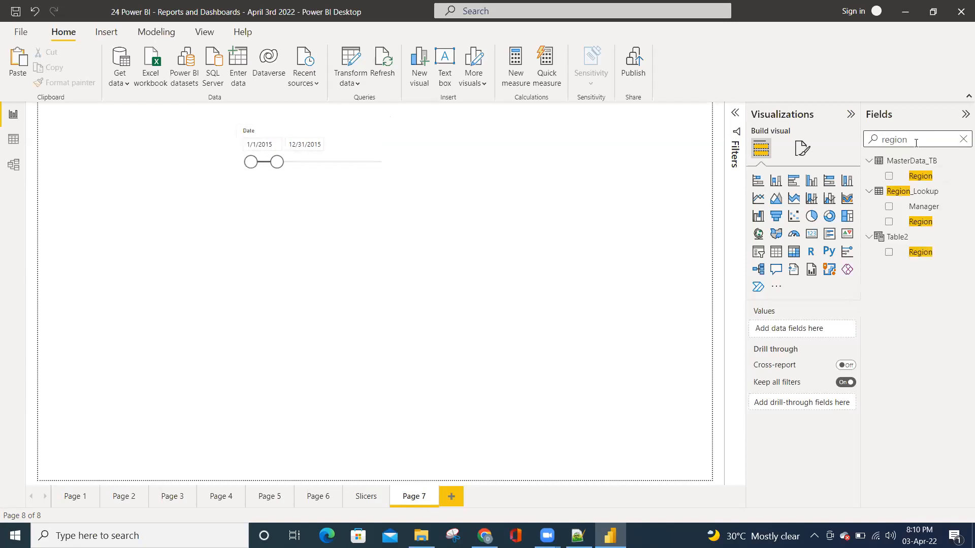
pyautogui.click(889, 221)
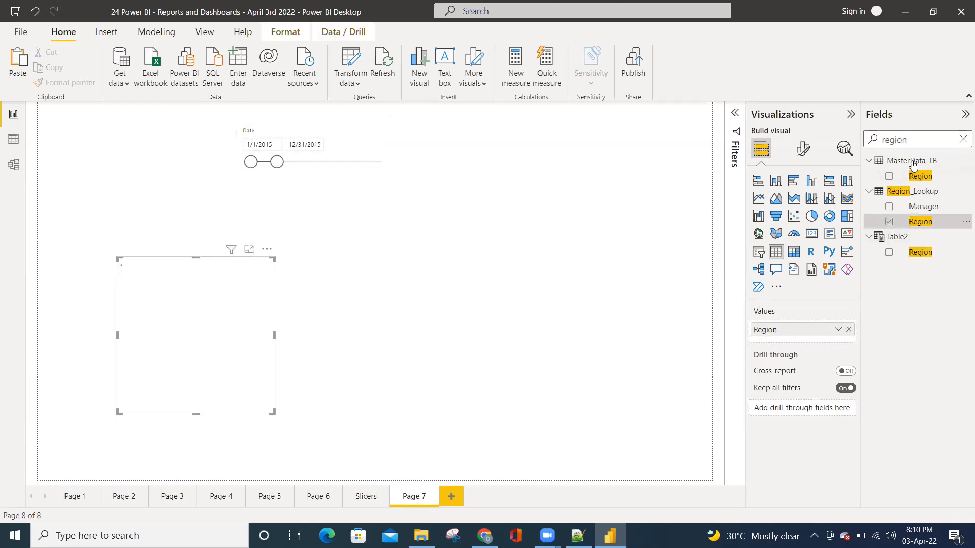
pyautogui.click(963, 139)
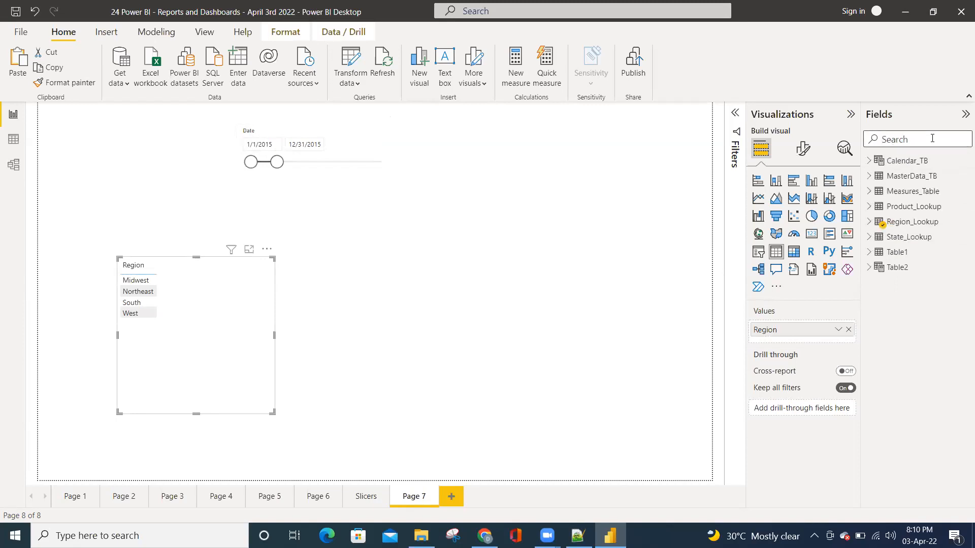
pyautogui.write('profit')
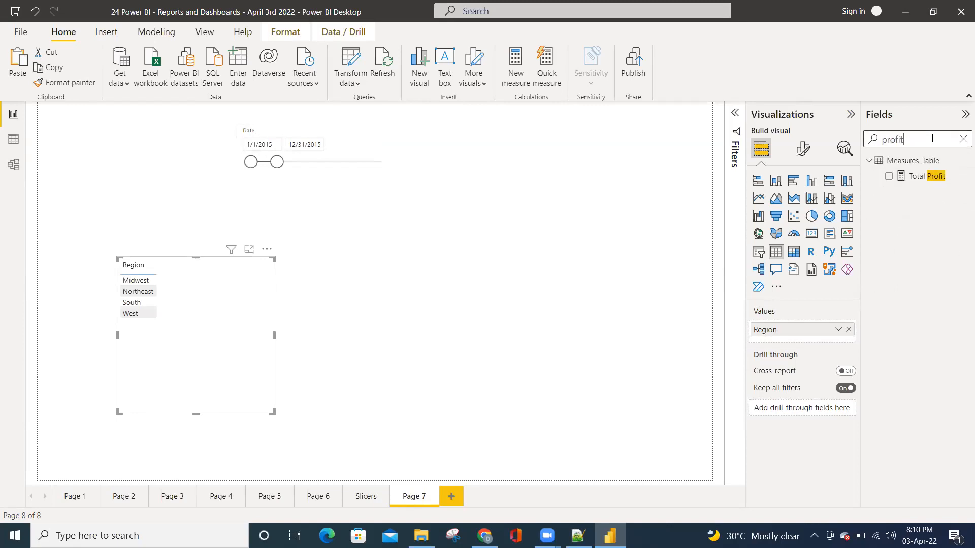
pyautogui.click(889, 176)
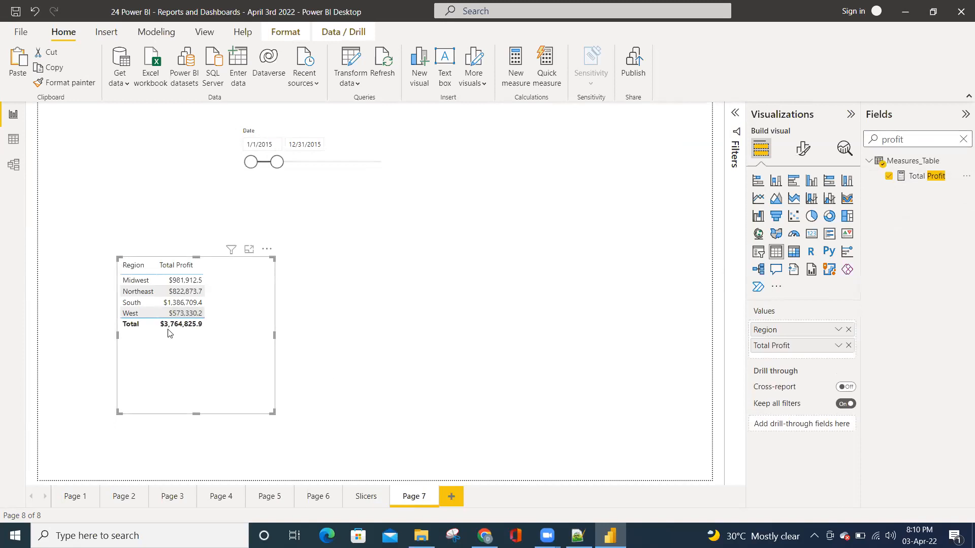
pyautogui.click(963, 139)
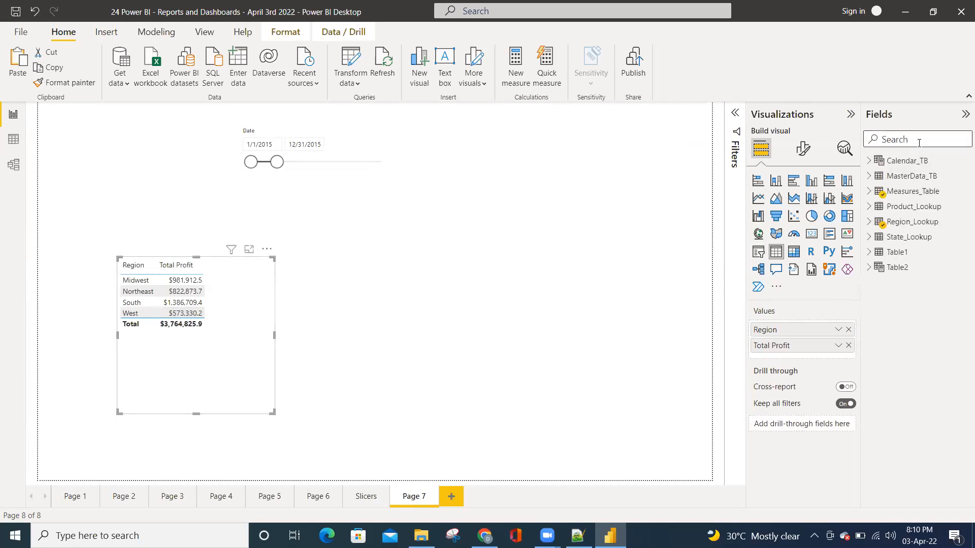
pyautogui.write('reve')
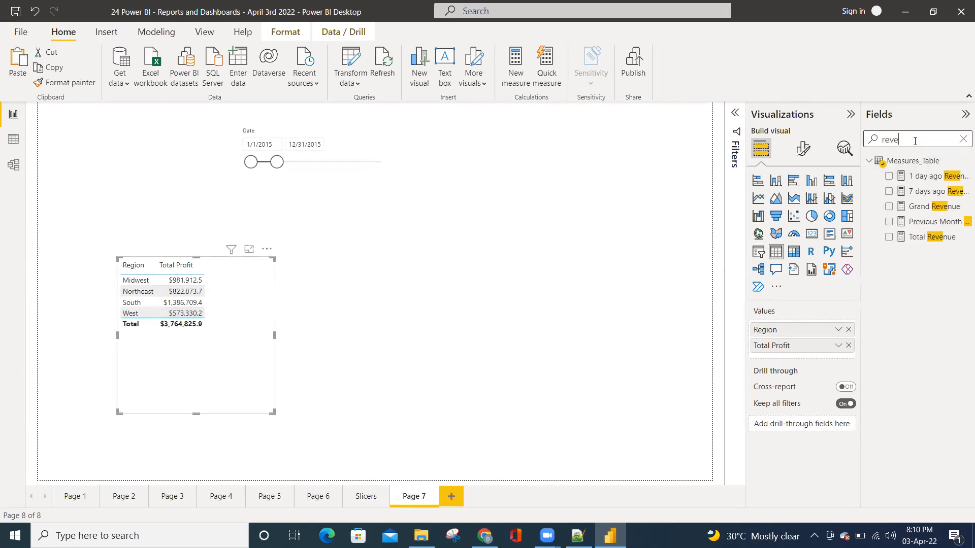
pyautogui.click(888, 237)
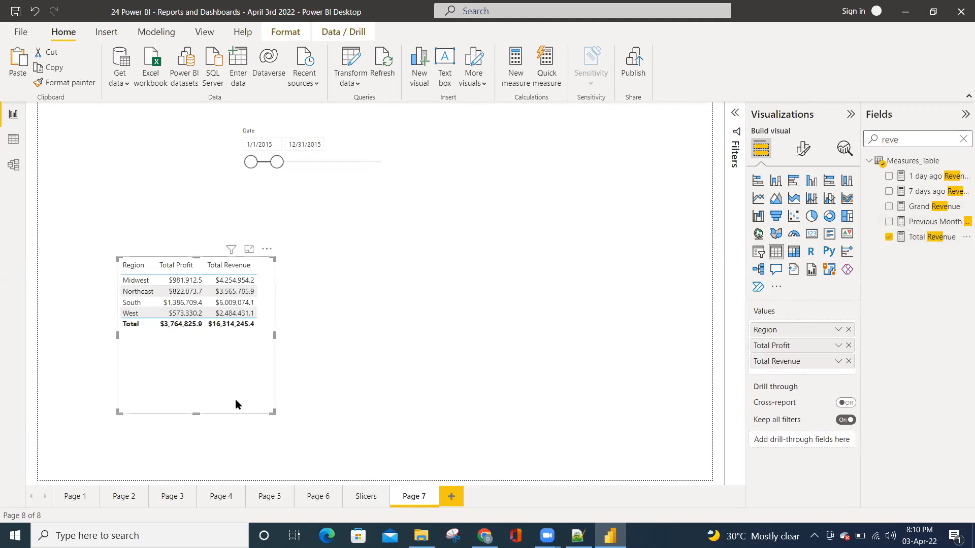
pyautogui.moveTo(274, 413); pyautogui.dragTo(300, 347)
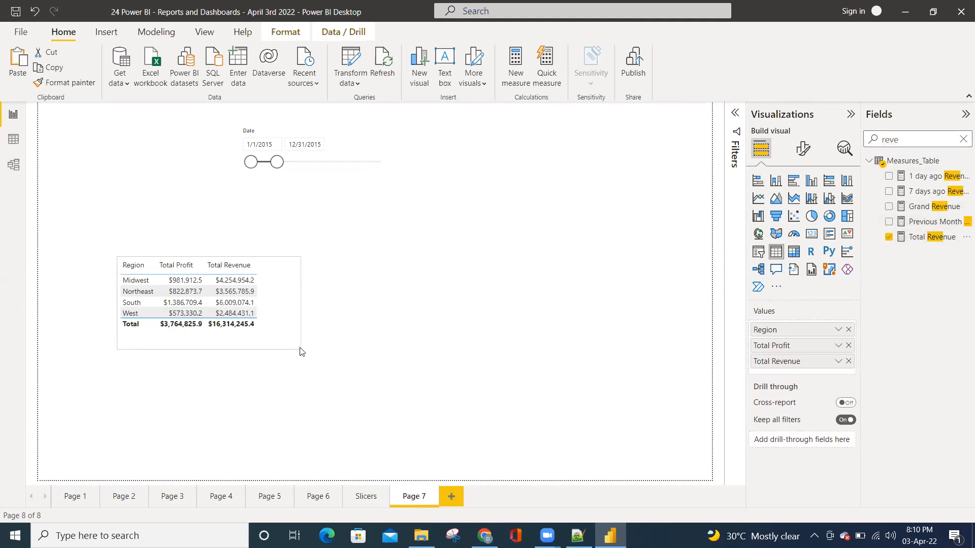
# Extend the Date slicer on the Slicers page to 1/7/2020 and compare the revenue totals on both pages
pyautogui.click(358, 496)
pyautogui.moveTo(276, 162); pyautogui.dragTo(385, 164)
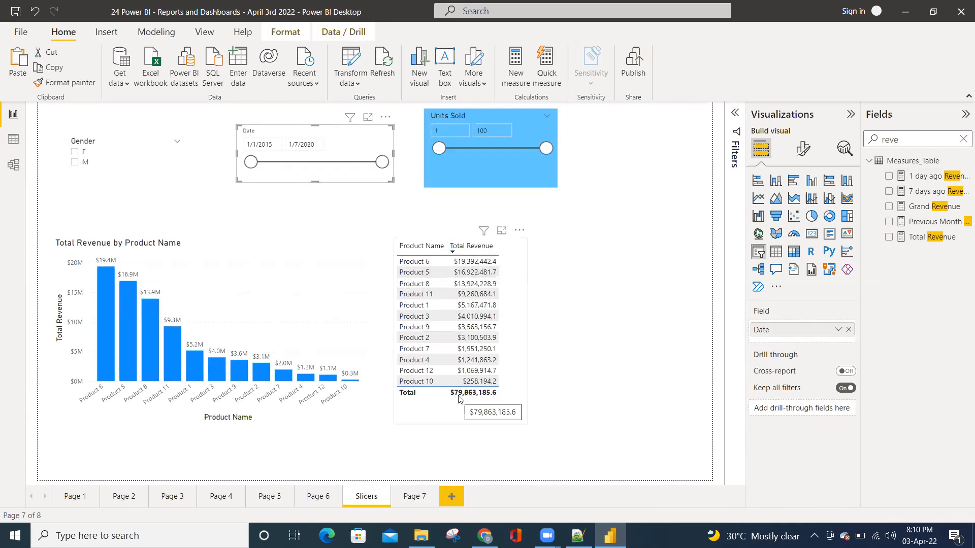
pyautogui.click(416, 497)
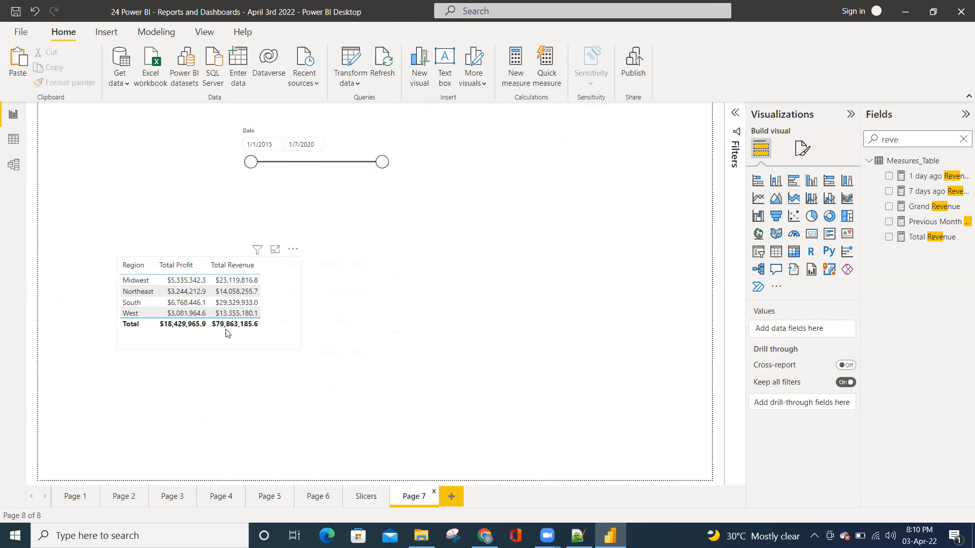
pyautogui.click(356, 498)
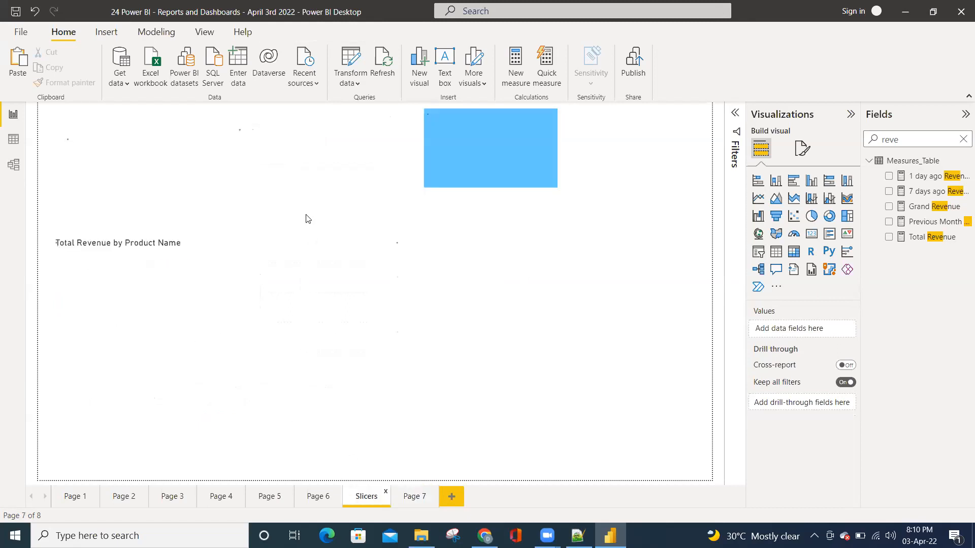
# Narrow the Date slicer on Page 7 to 2/12/2016 through 12/16/2017 and check the visuals on the Slicers page
pyautogui.click(418, 504)
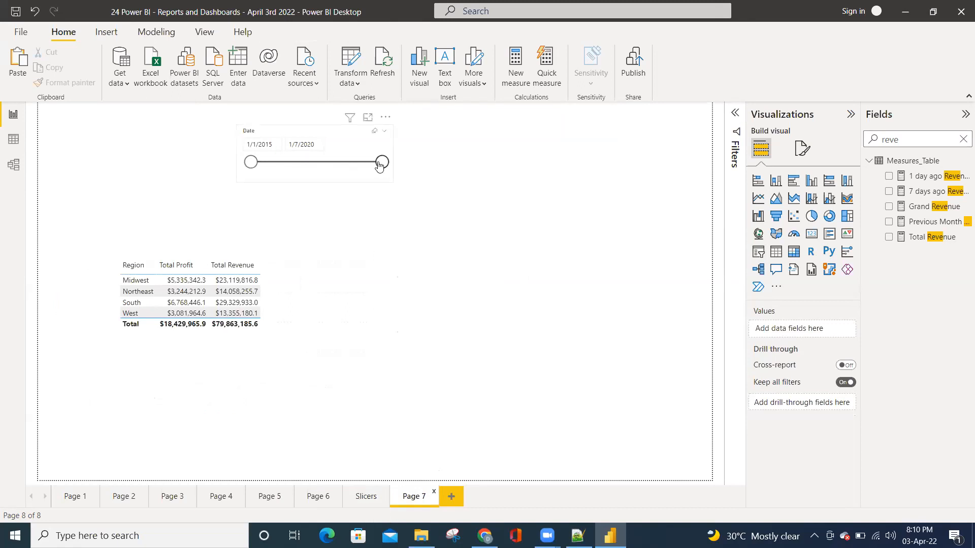
pyautogui.moveTo(381, 162); pyautogui.dragTo(328, 162)
pyautogui.moveTo(251, 162); pyautogui.dragTo(280, 162)
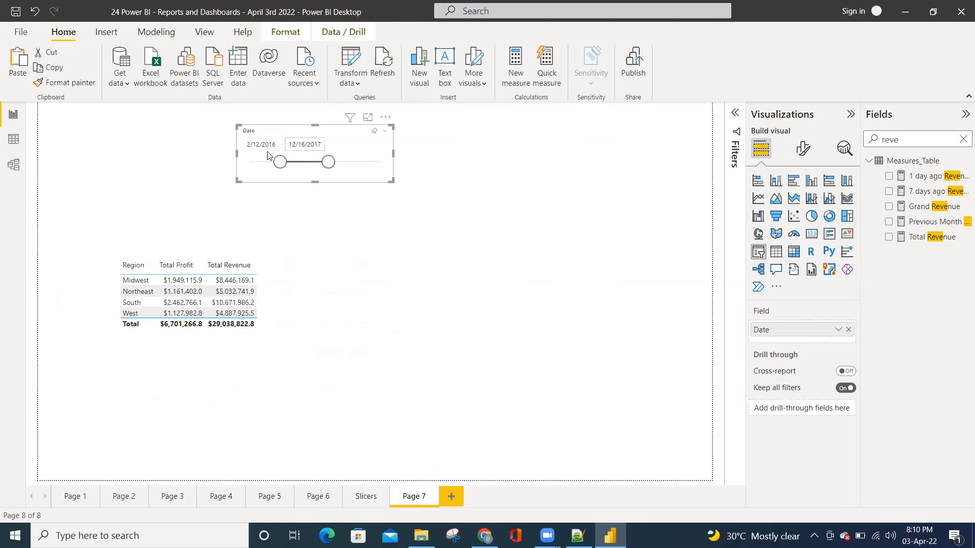
pyautogui.click(362, 497)
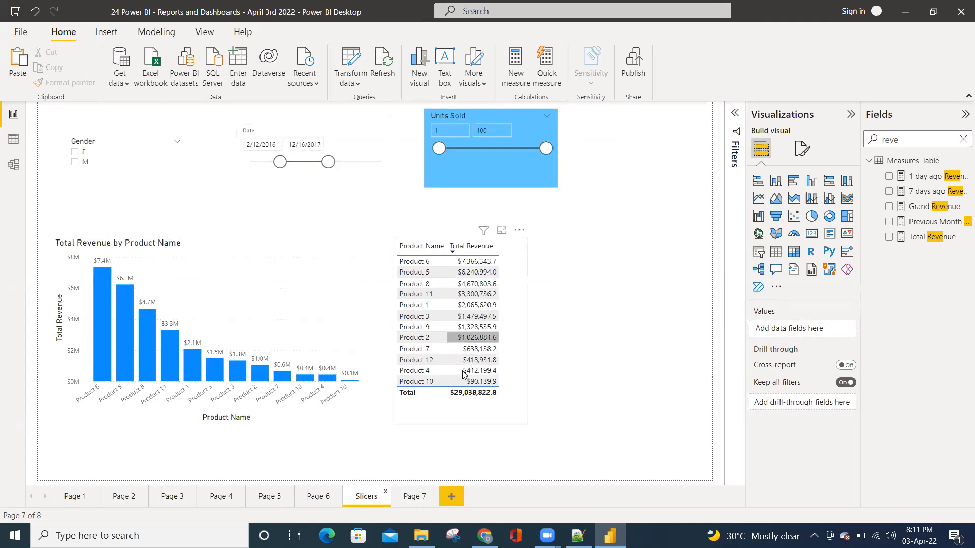
pyautogui.click(415, 497)
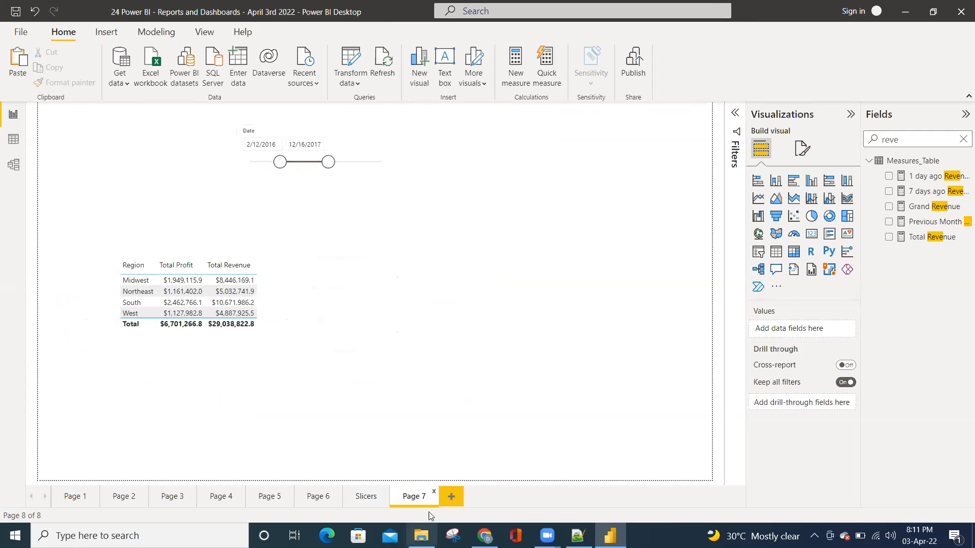
pyautogui.click(451, 496)
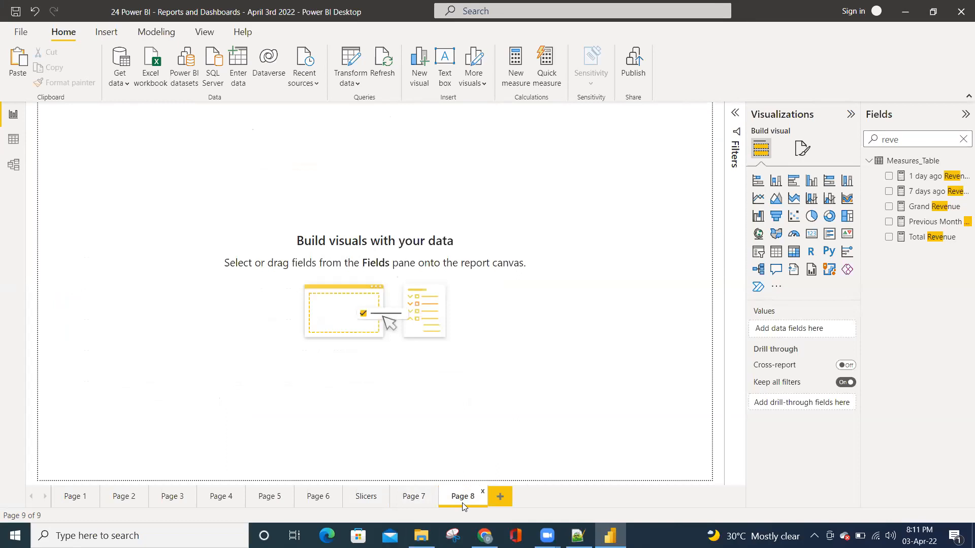
pyautogui.click(369, 496)
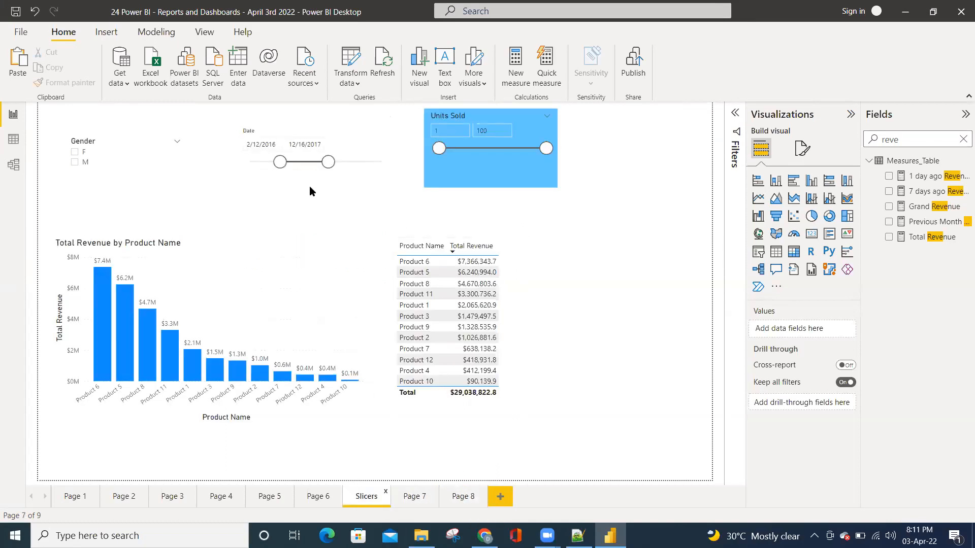
pyautogui.click(467, 497)
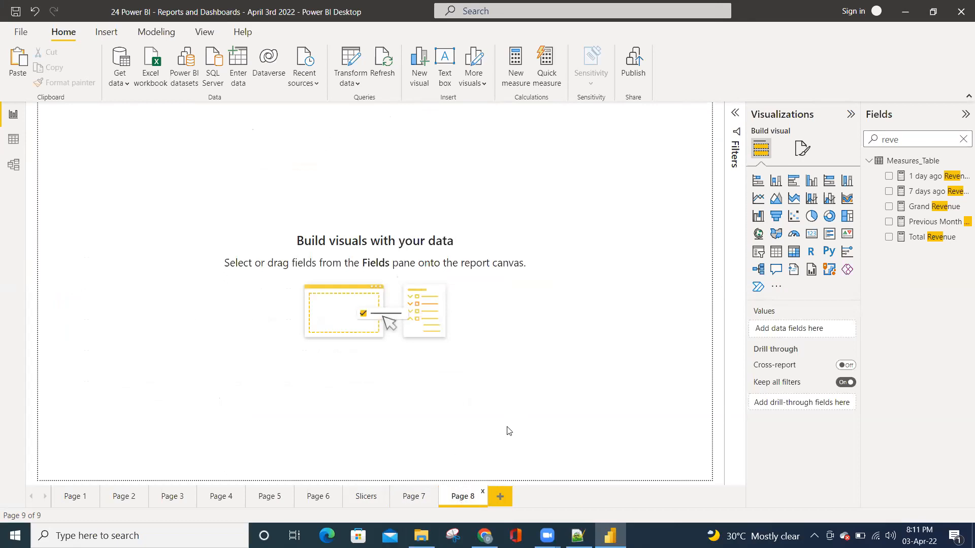
pyautogui.click(482, 491)
pyautogui.click(553, 295)
# Reset the Date slicer on the Slicers page to 1/1/2015 through 1/7/2020 and compare the totals with Page 7
pyautogui.click(366, 497)
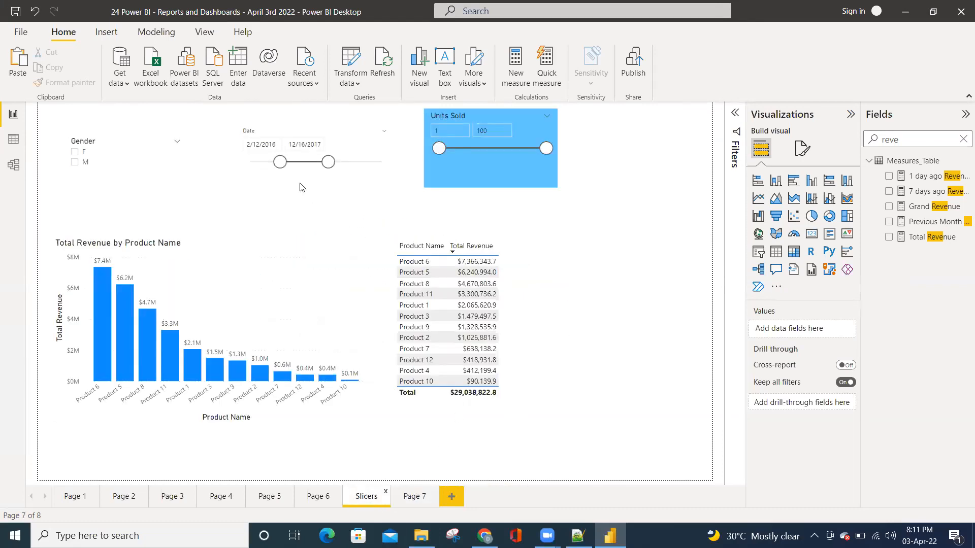
pyautogui.moveTo(280, 162); pyautogui.dragTo(238, 167)
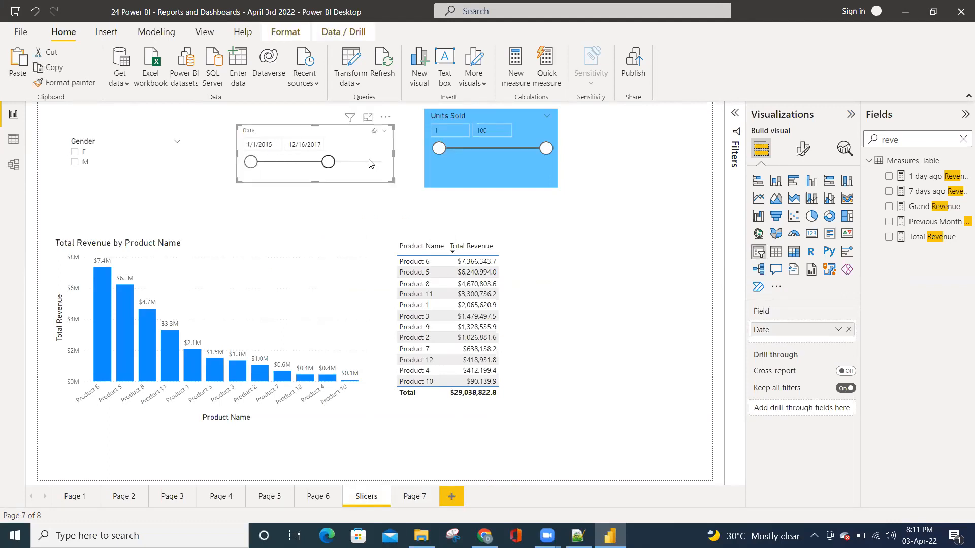
pyautogui.moveTo(329, 162); pyautogui.dragTo(386, 164)
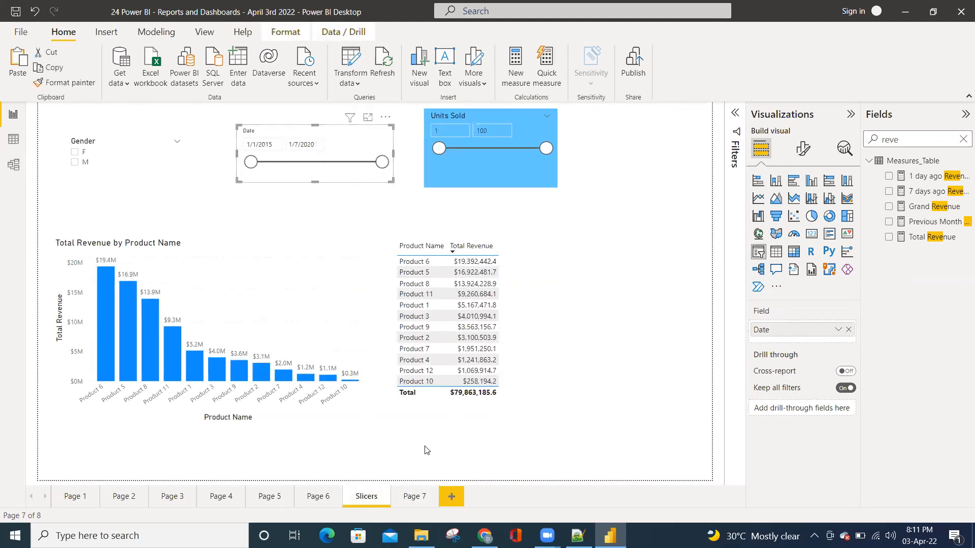
pyautogui.click(414, 496)
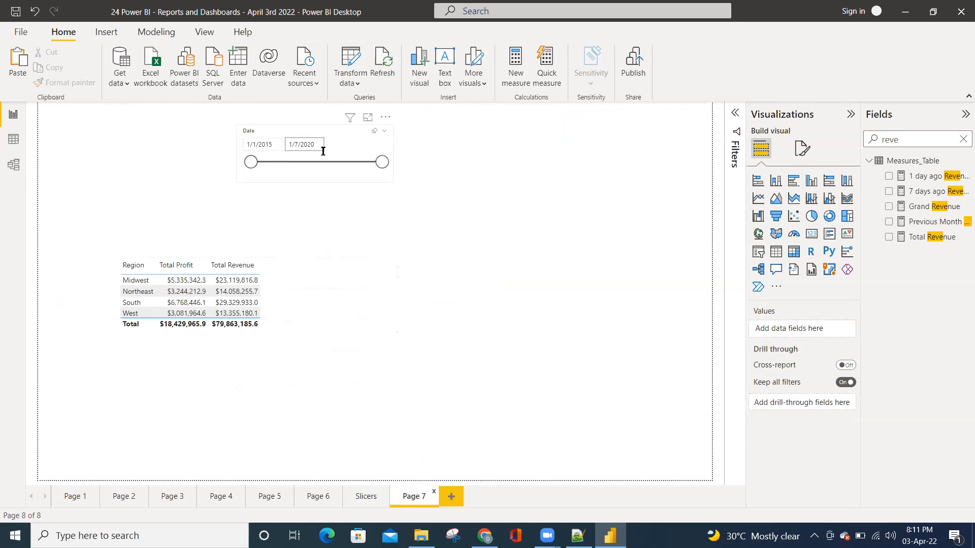
pyautogui.click(362, 501)
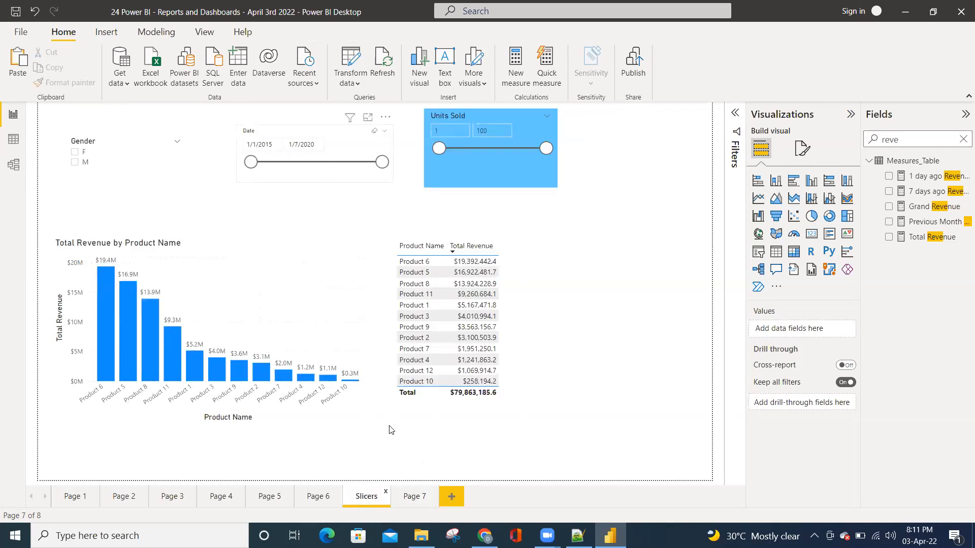
pyautogui.click(413, 500)
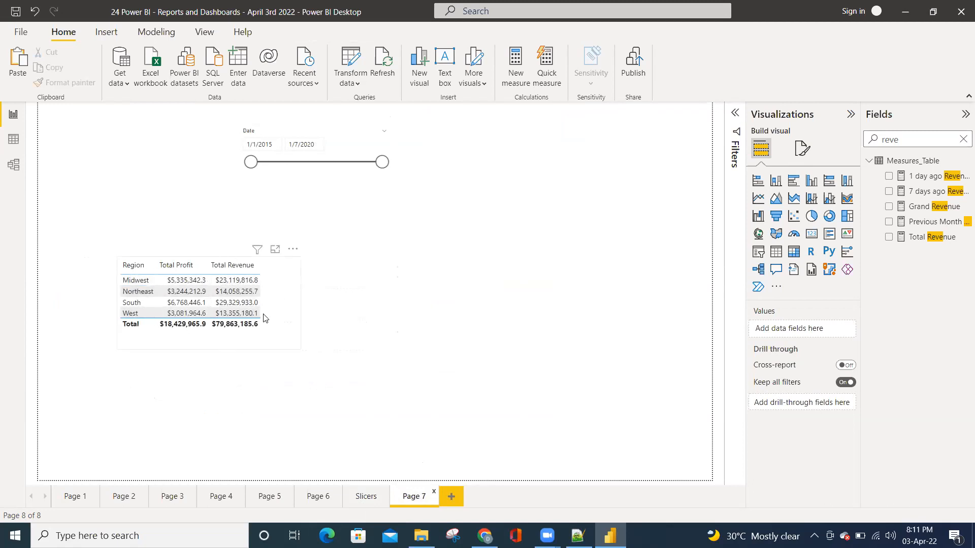
# Hide the Date slicer on Page 7 using the Selection list of visuals, and compare Page 7 with the Slicers page
pyautogui.click(324, 172)
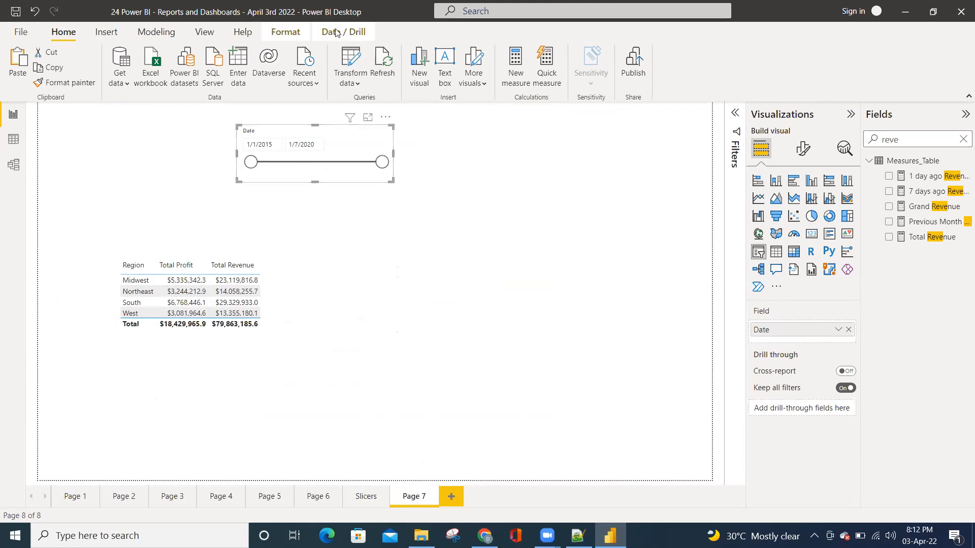
pyautogui.click(286, 38)
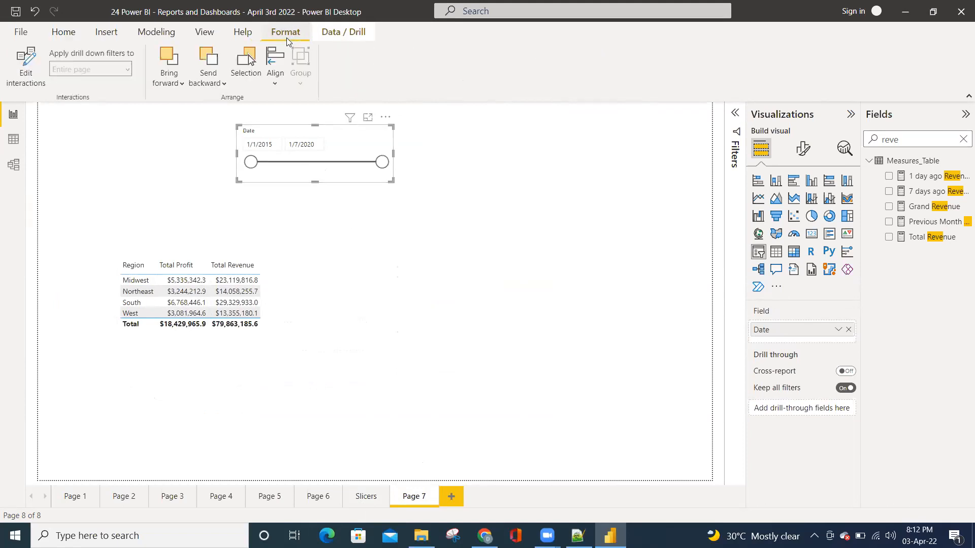
pyautogui.click(198, 30)
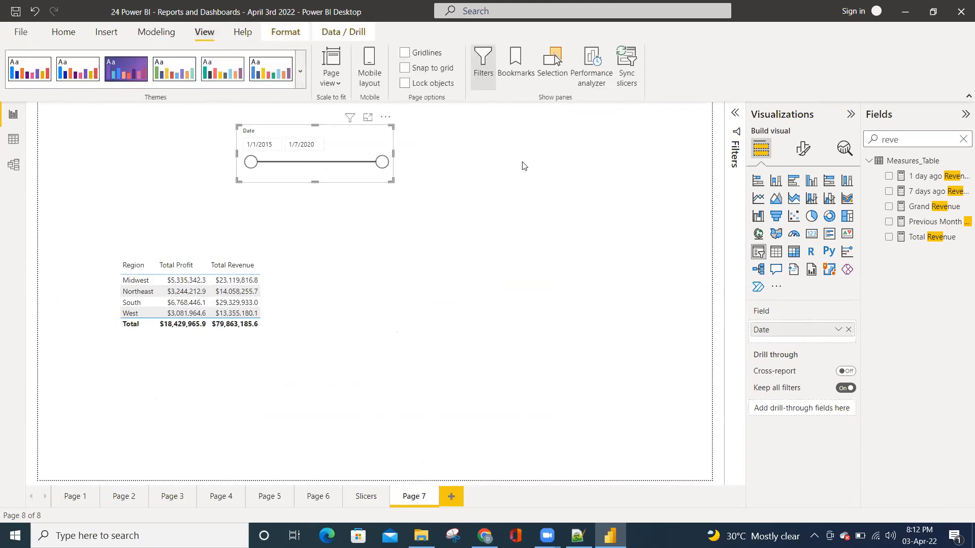
pyautogui.click(556, 75)
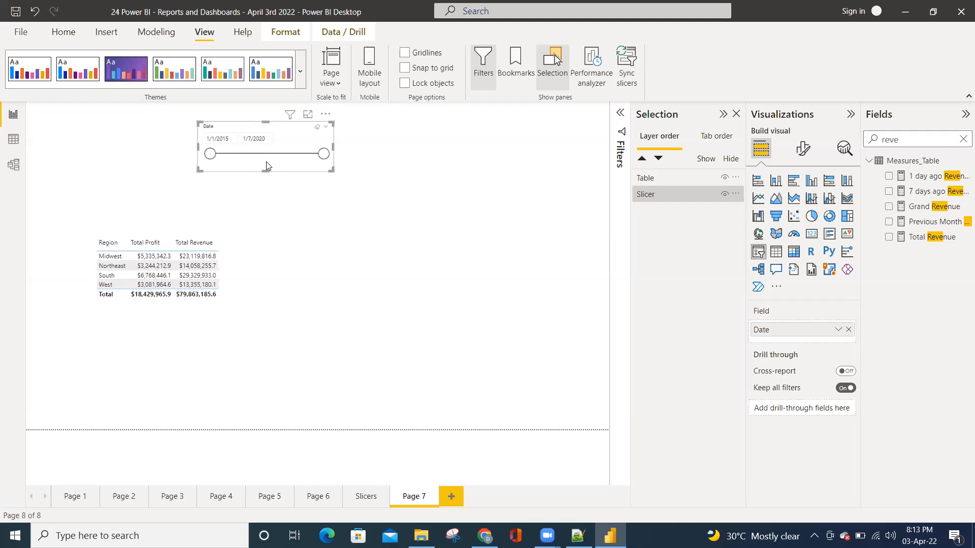
pyautogui.click(704, 201)
pyautogui.click(655, 179)
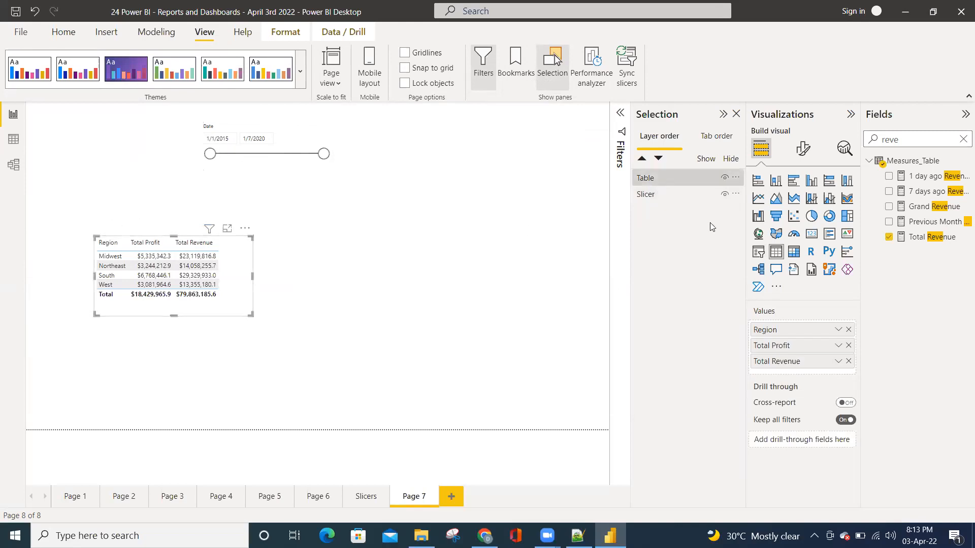
pyautogui.click(665, 194)
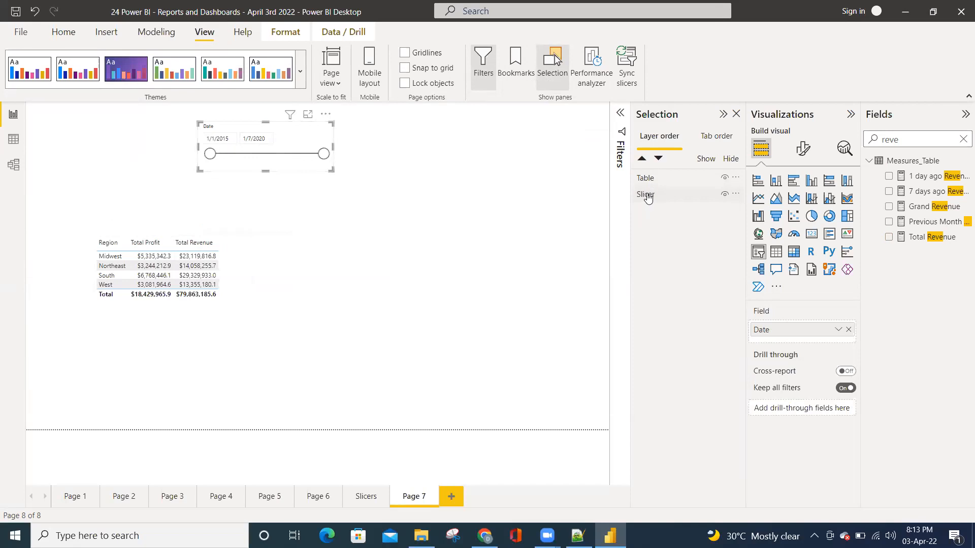
pyautogui.click(724, 195)
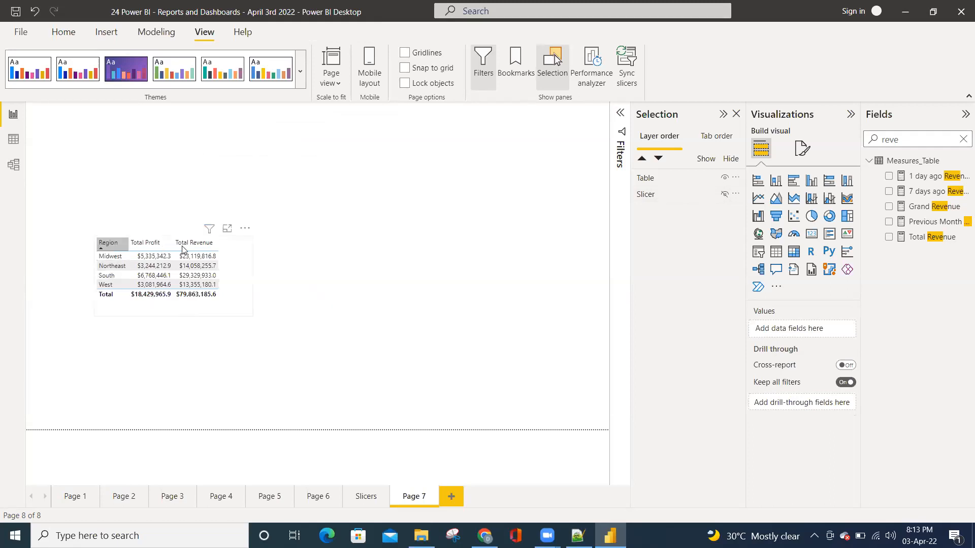
pyautogui.click(365, 496)
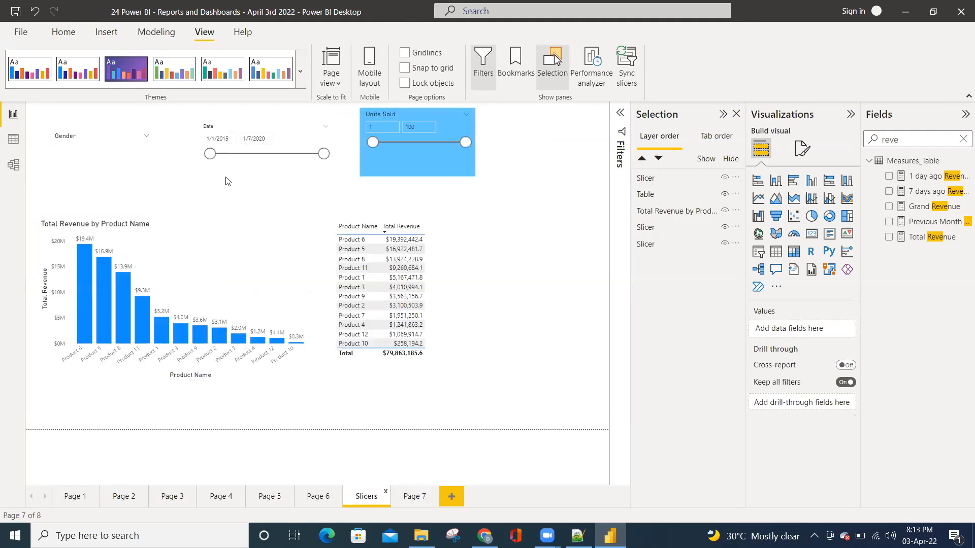
pyautogui.click(412, 498)
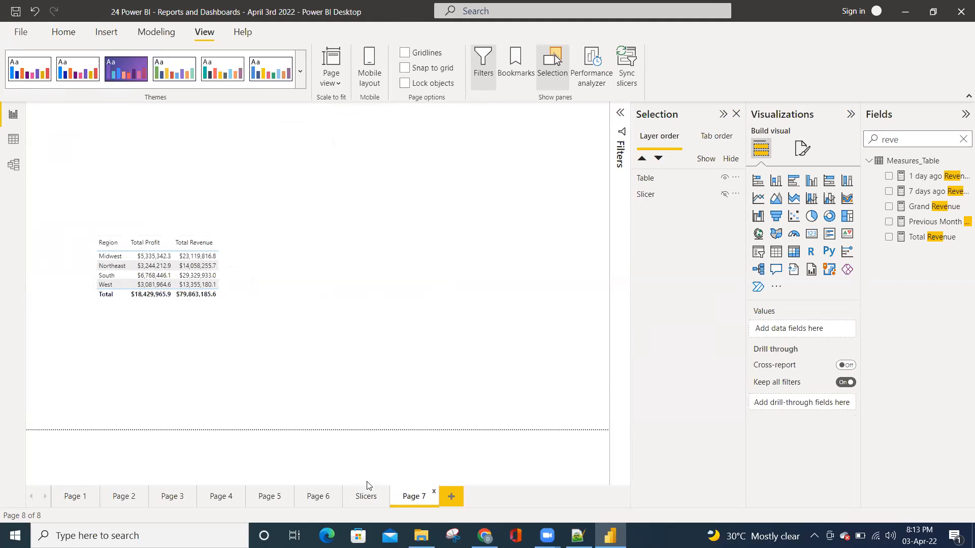
# Narrow the Date slicer on the Slicers page to 7/6/2016 through 7/14/2018
pyautogui.click(364, 497)
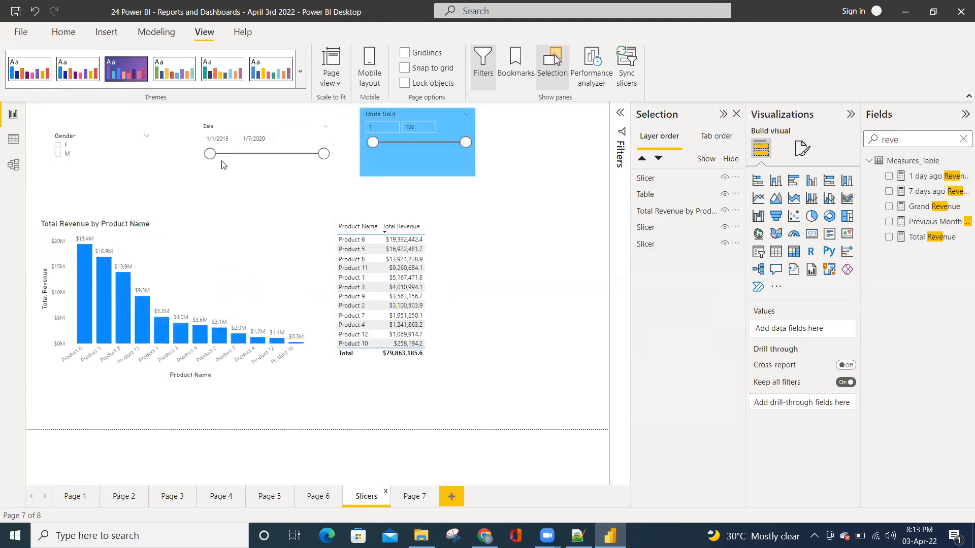
pyautogui.moveTo(210, 154); pyautogui.dragTo(243, 154)
pyautogui.moveTo(324, 154); pyautogui.dragTo(290, 154)
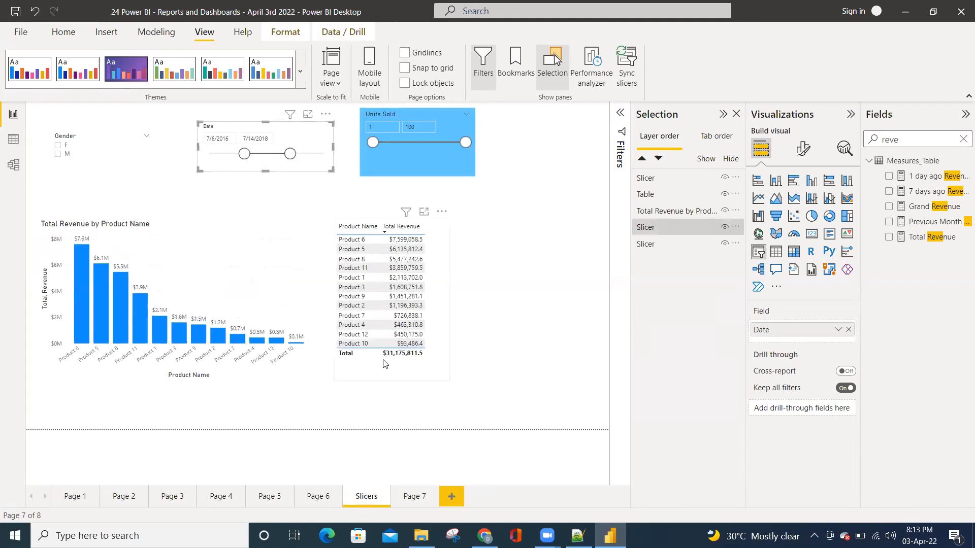
# Reveal the hidden Date slicer on Page 7 to check its range, and hide it again
pyautogui.click(411, 499)
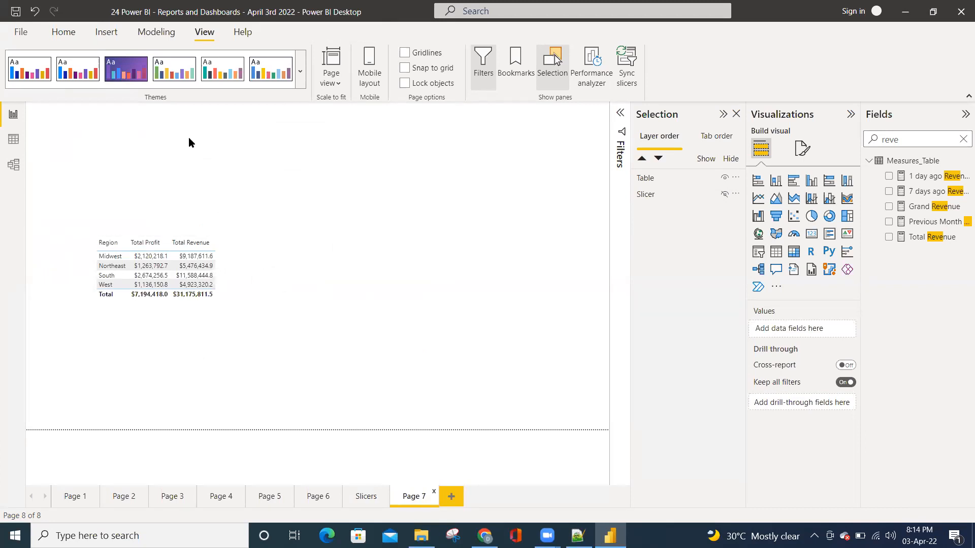
pyautogui.click(724, 195)
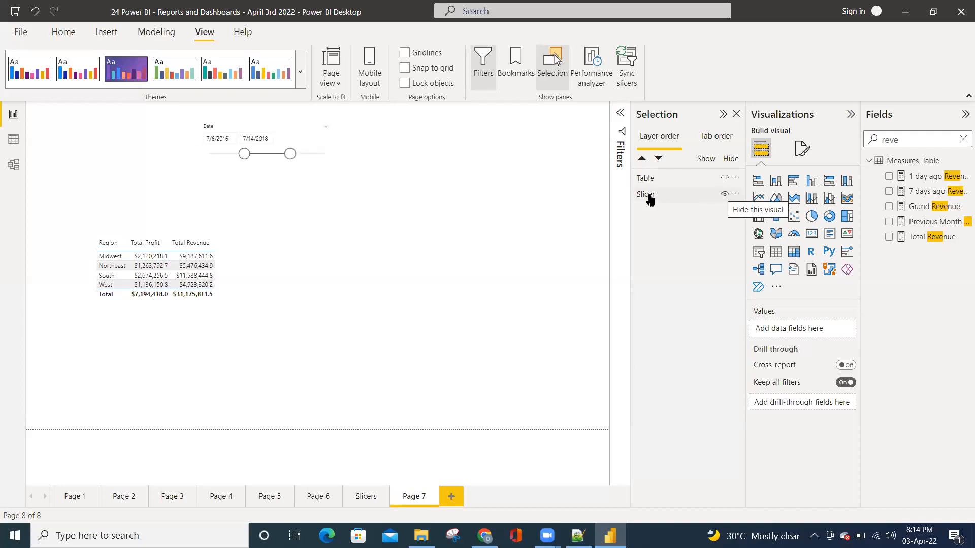
pyautogui.click(724, 195)
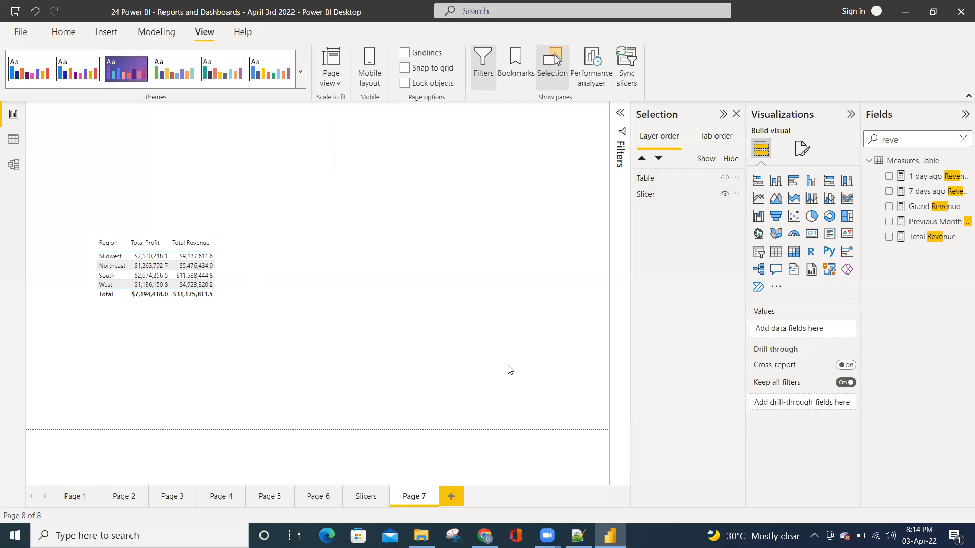
# Hide and show again all visuals on the Slicers page, and close the Selection pane
pyautogui.click(374, 502)
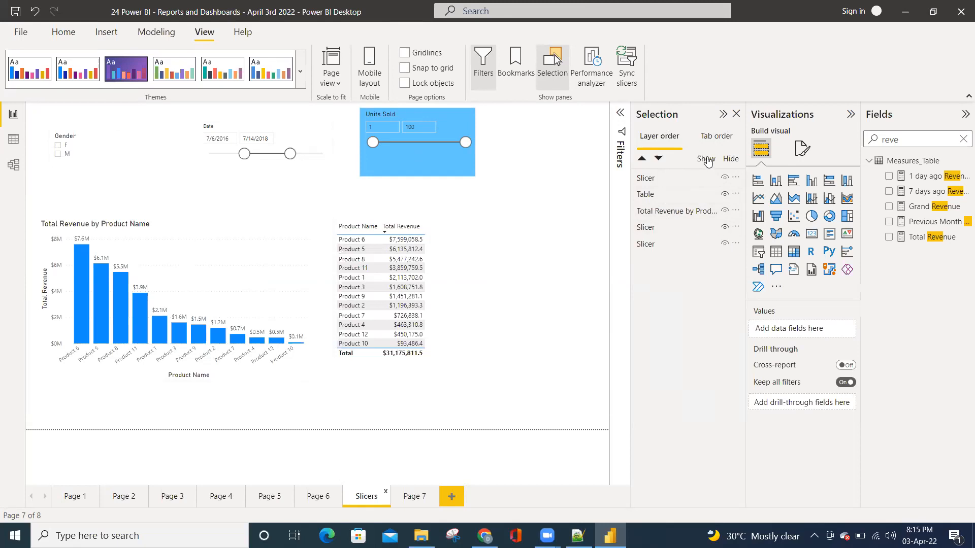
pyautogui.click(730, 159)
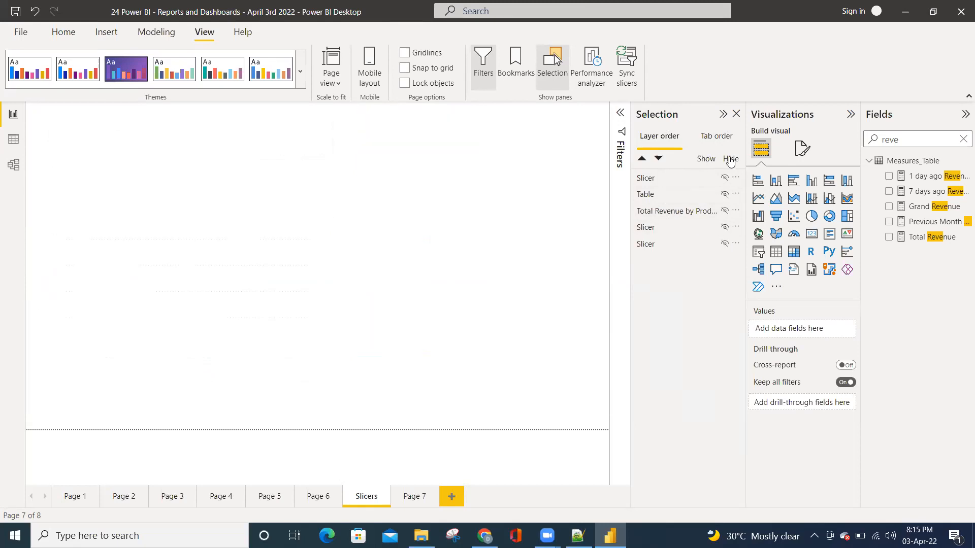
pyautogui.click(706, 159)
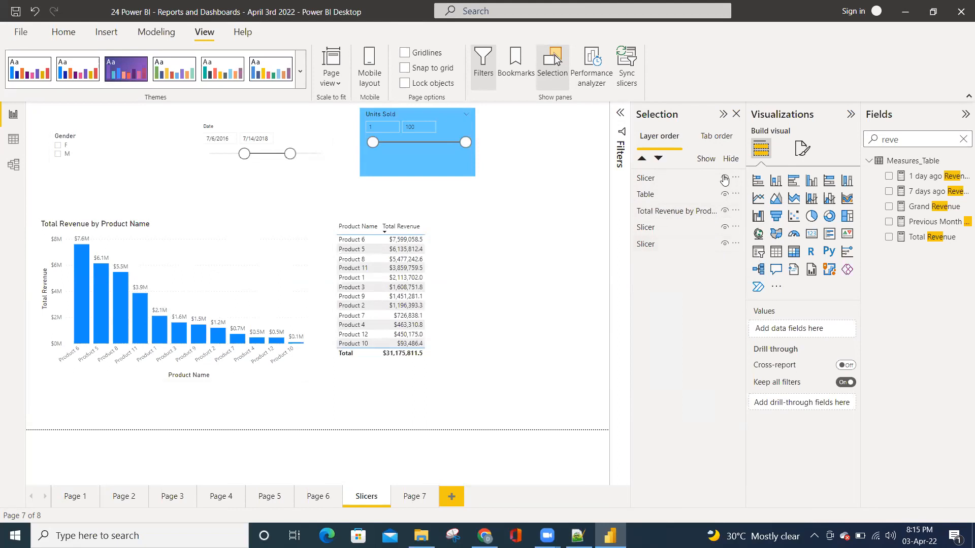
pyautogui.click(737, 115)
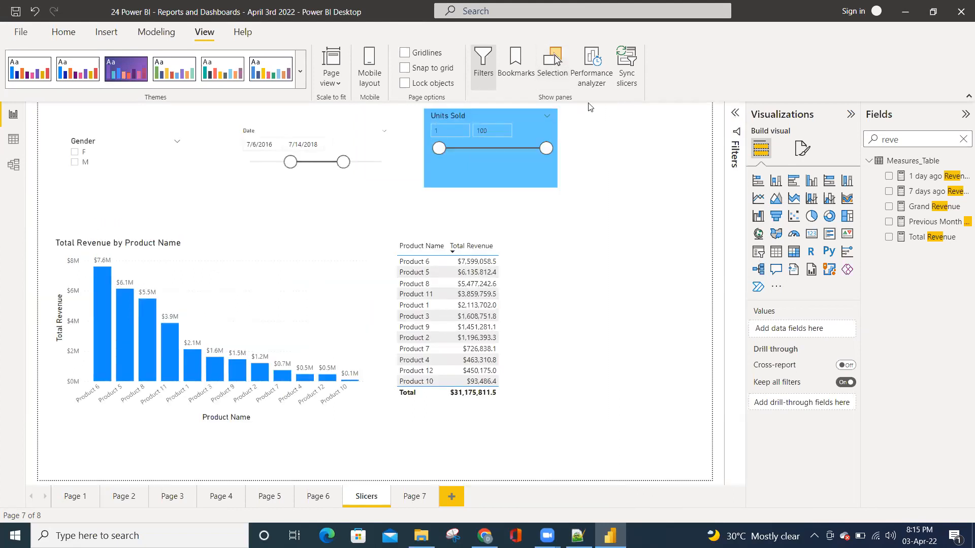
# Examine the Date slicer's sync and visibility settings per page, and compare them with what Page 7 shows
pyautogui.click(629, 74)
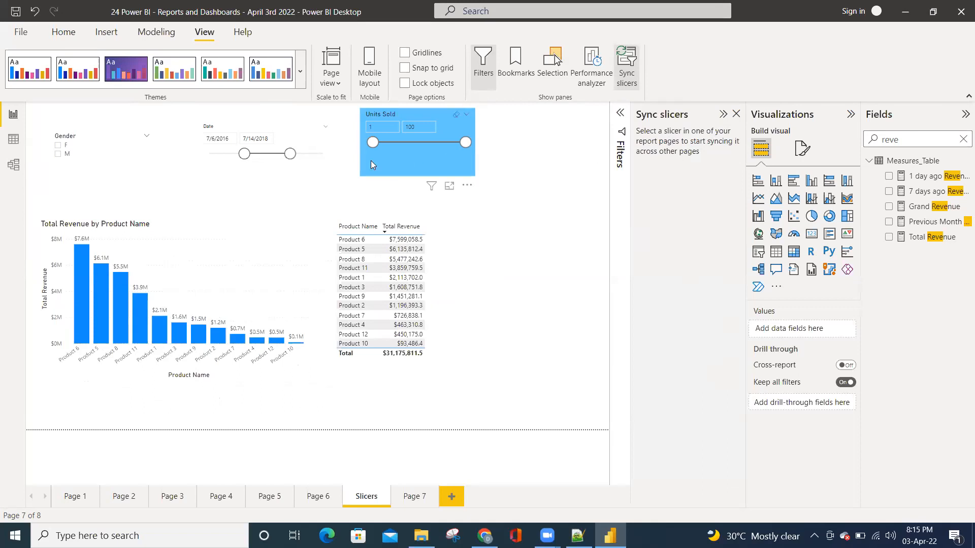
pyautogui.click(272, 168)
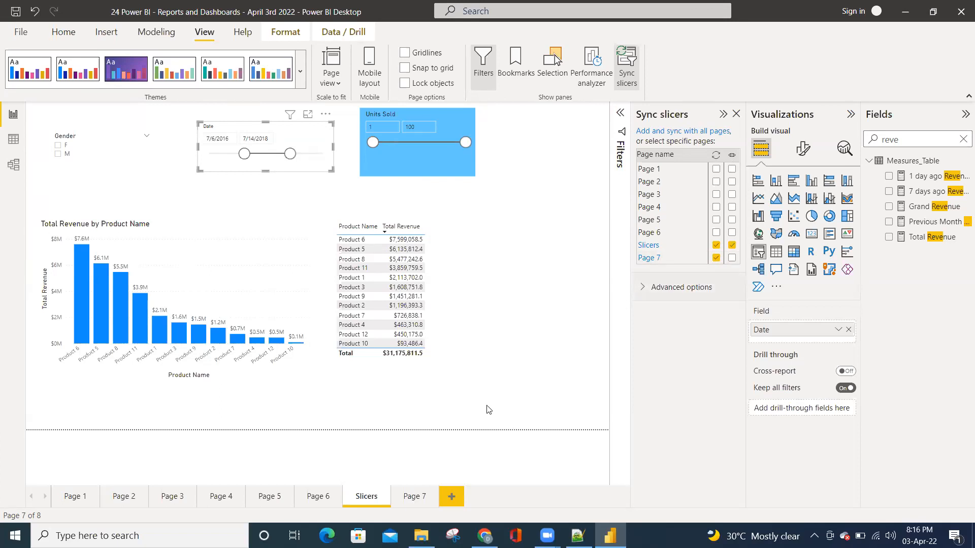
pyautogui.click(414, 497)
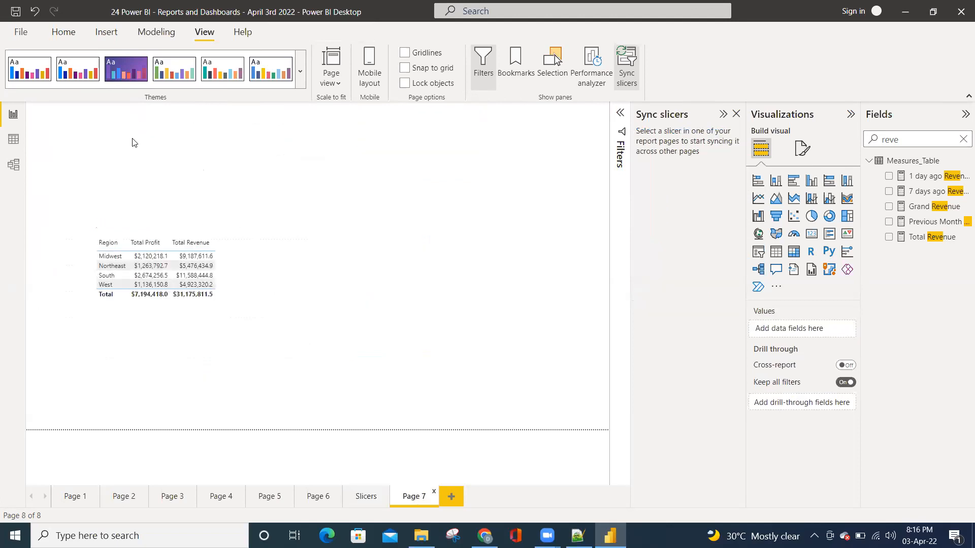
pyautogui.click(366, 497)
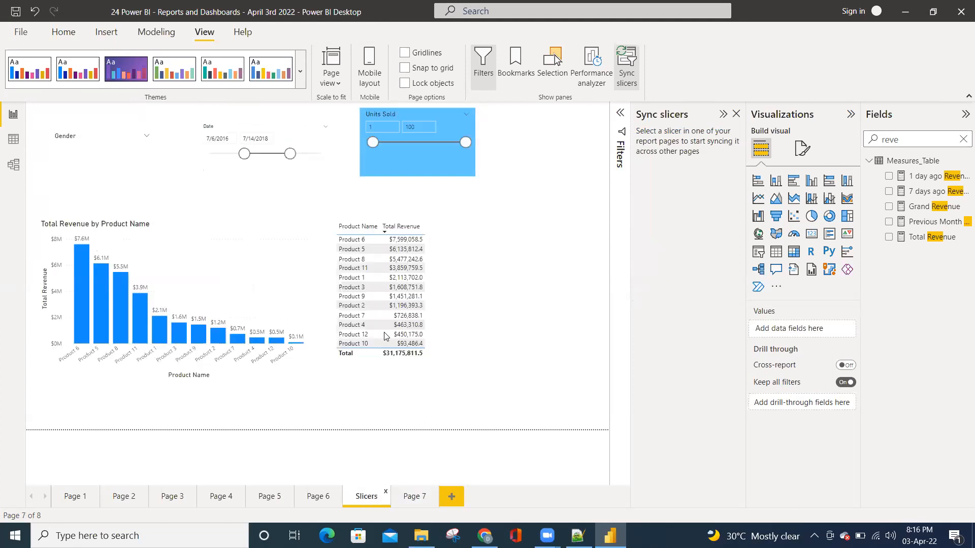
# Make the synced Date slicer visible on Page 7 through its sync settings, and check Page 7
pyautogui.click(275, 164)
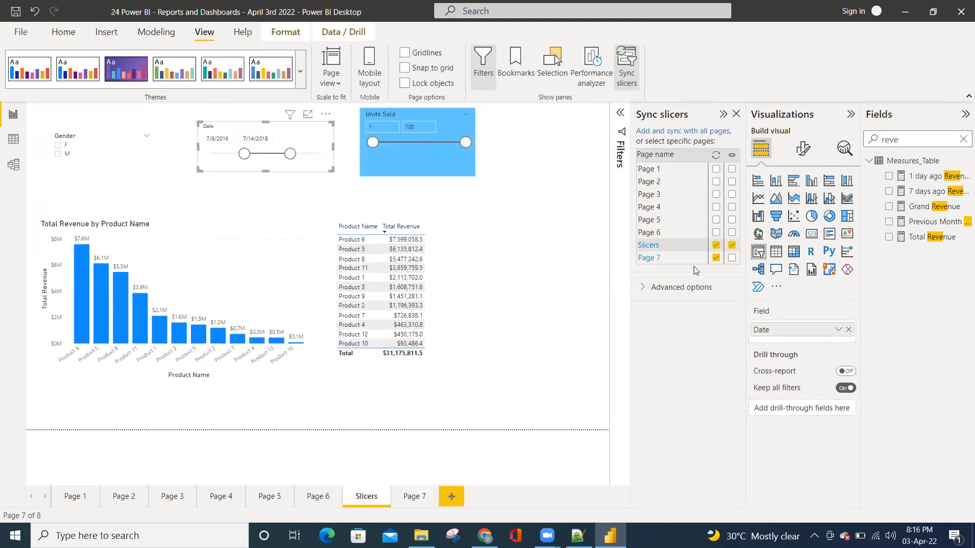
pyautogui.click(715, 258)
pyautogui.click(732, 258)
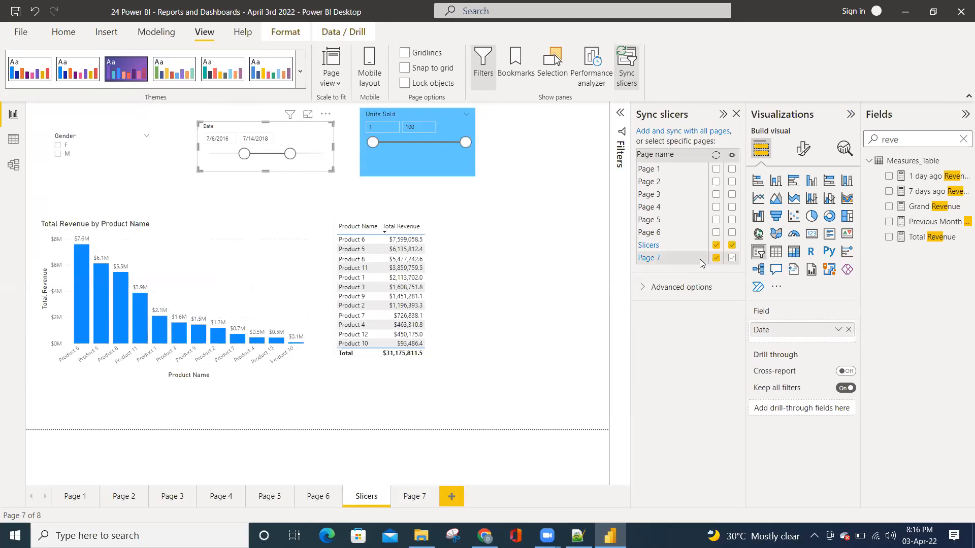
pyautogui.click(731, 259)
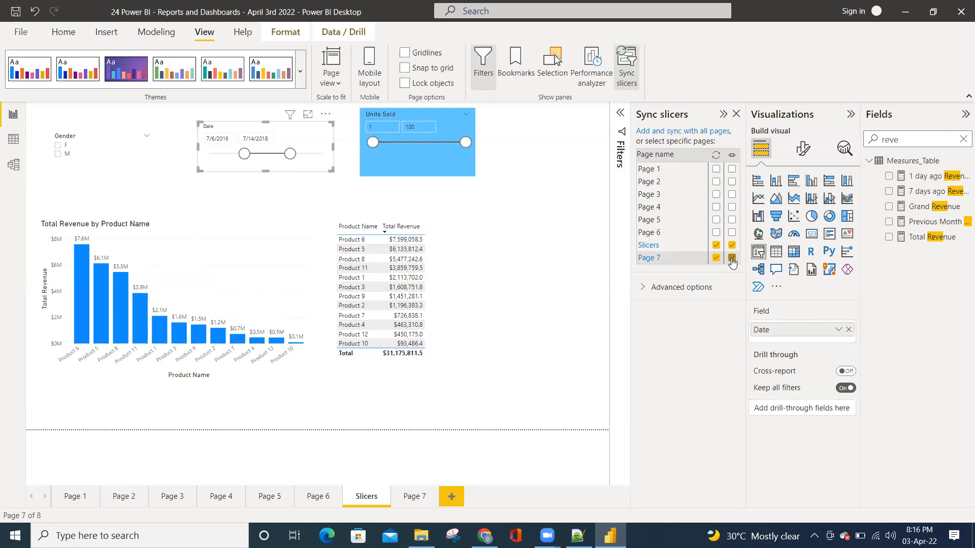
pyautogui.click(404, 497)
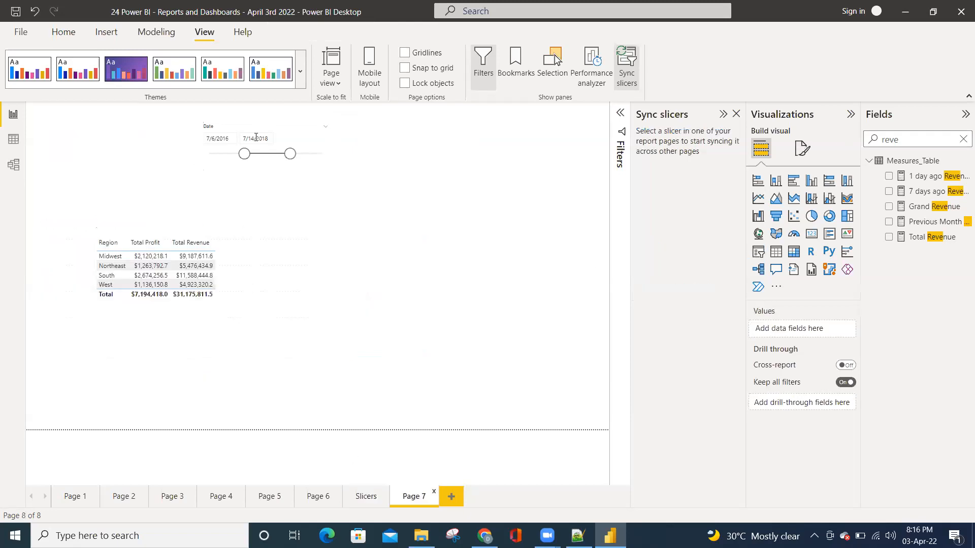
# Turn off syncing of the Date slicer with Page 7 while keeping the slicer visible there
pyautogui.click(366, 496)
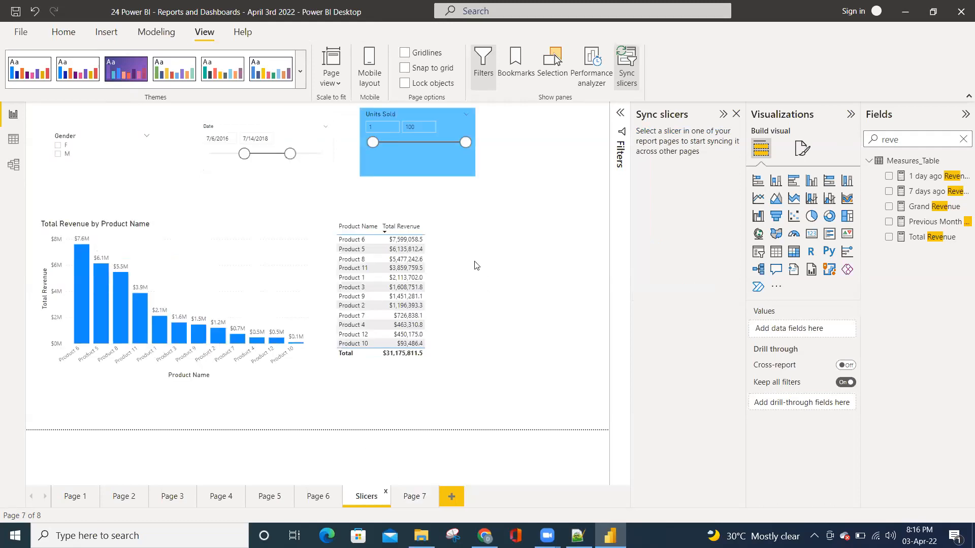
pyautogui.click(298, 168)
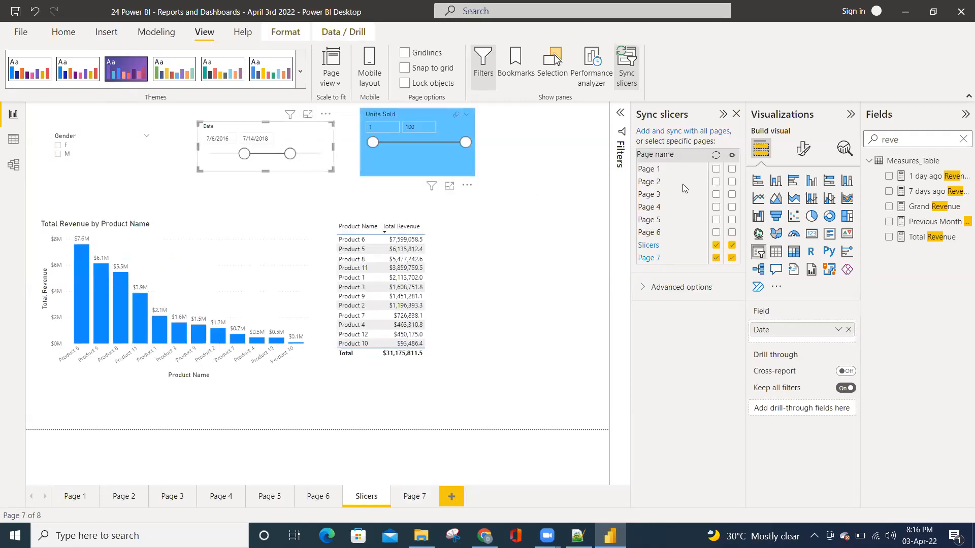
pyautogui.click(732, 258)
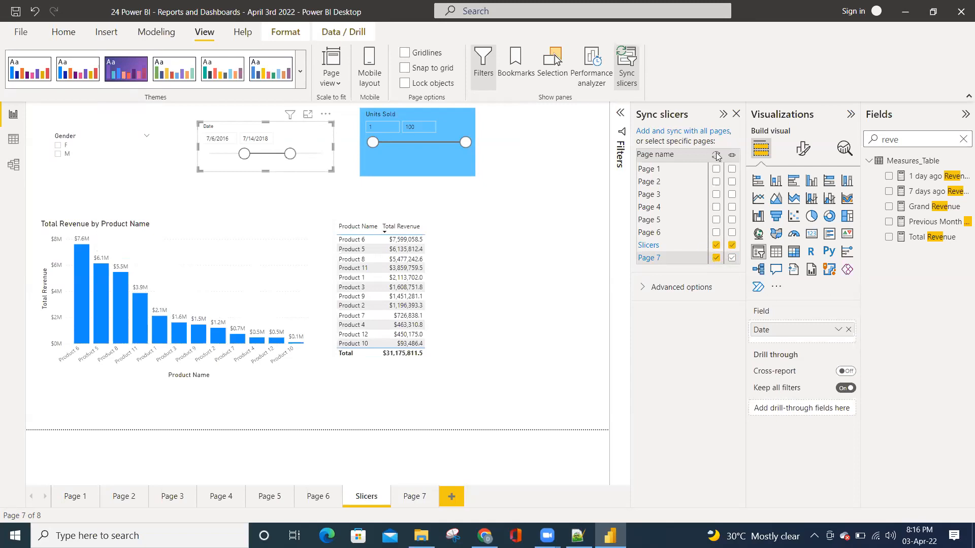
pyautogui.click(716, 259)
pyautogui.click(732, 258)
# Reset the Slicers page Date slicer to 1/1/2015 through 1/7/2020, and set Page 7's copy to 7/14/2015 through 11/24/2018
pyautogui.moveTo(245, 153); pyautogui.dragTo(178, 158)
pyautogui.moveTo(290, 153); pyautogui.dragTo(324, 153)
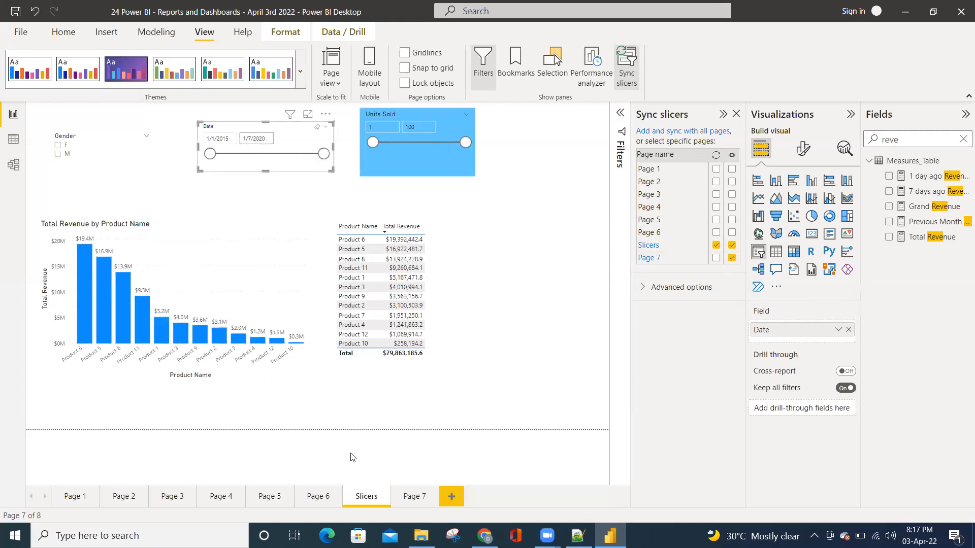
pyautogui.click(410, 498)
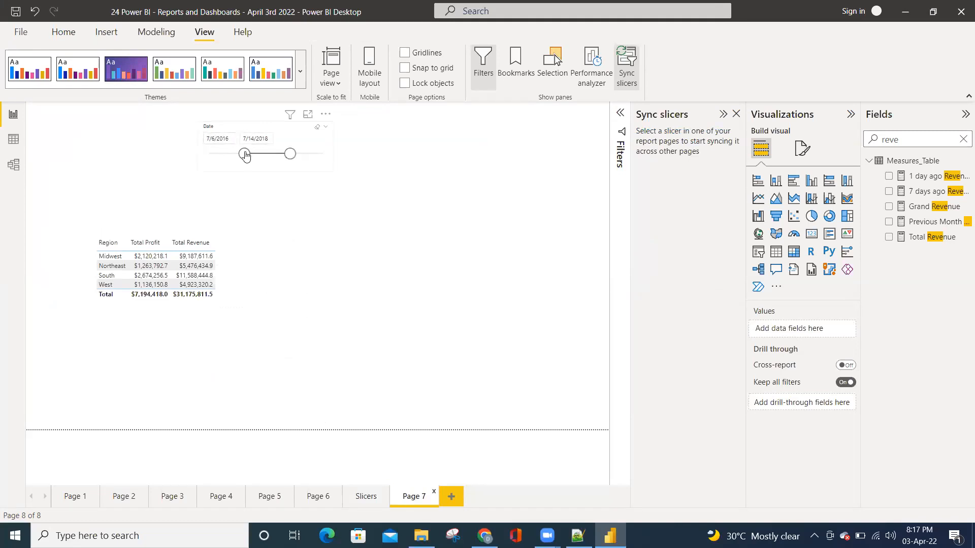
pyautogui.moveTo(245, 154); pyautogui.dragTo(224, 158)
pyautogui.moveTo(290, 154); pyautogui.dragTo(298, 155)
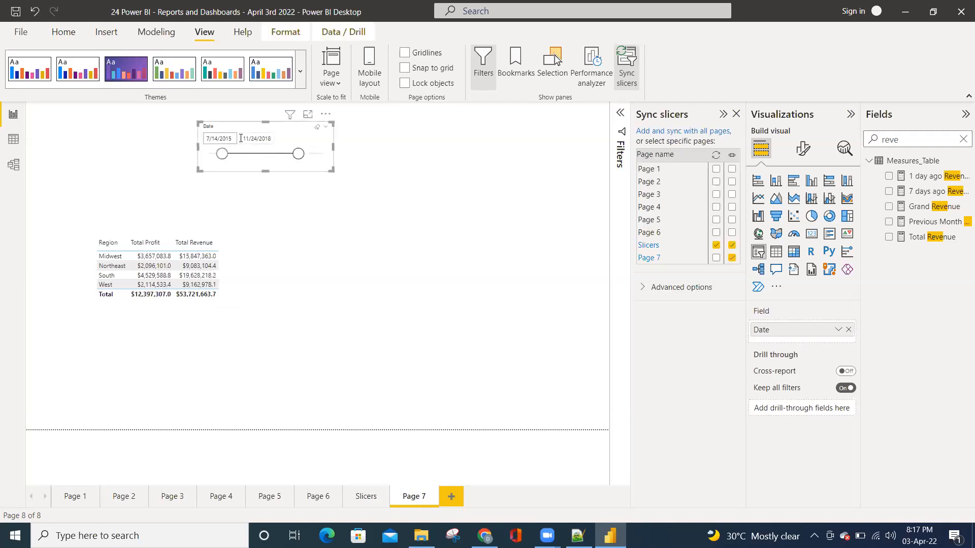
# Re-enable syncing with Page 7 for the Date slicer on the Slicers page
pyautogui.click(364, 496)
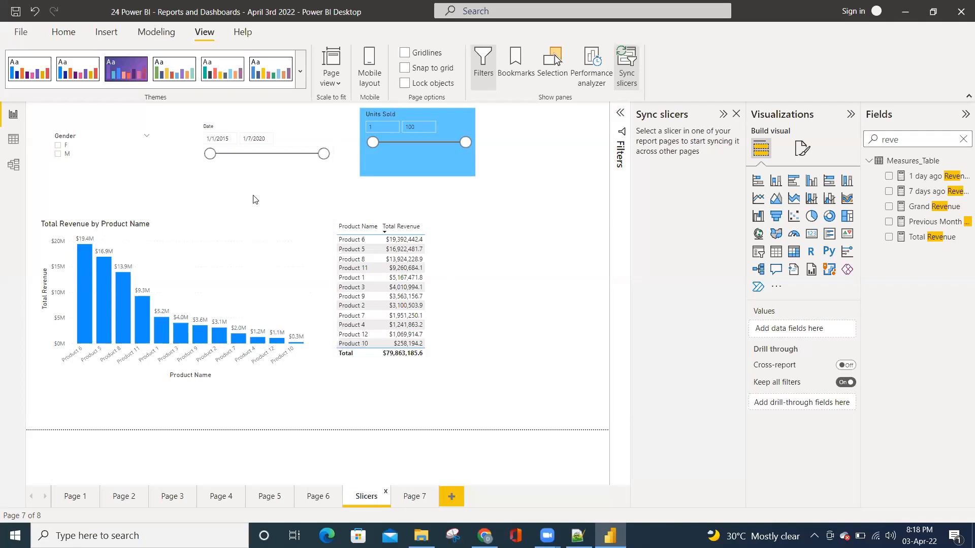
pyautogui.click(257, 168)
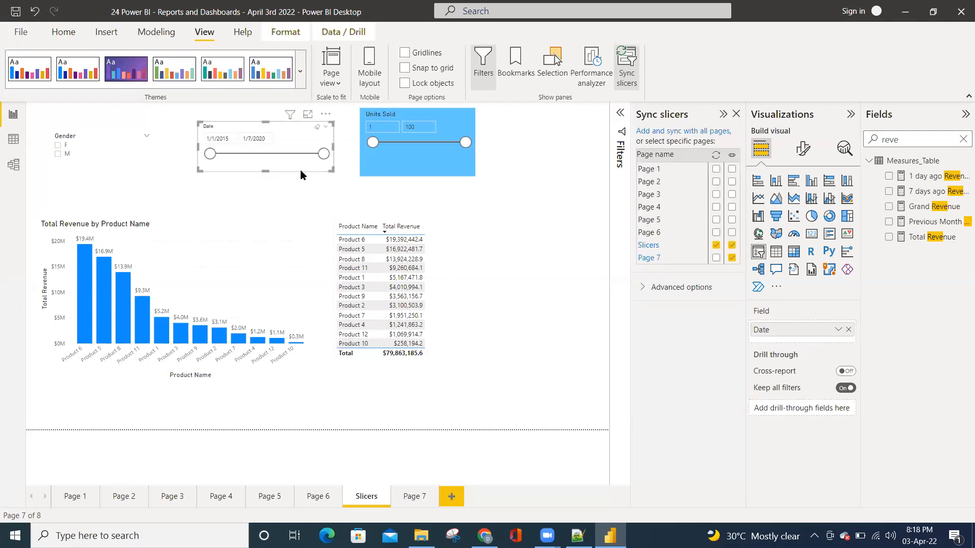
pyautogui.click(716, 257)
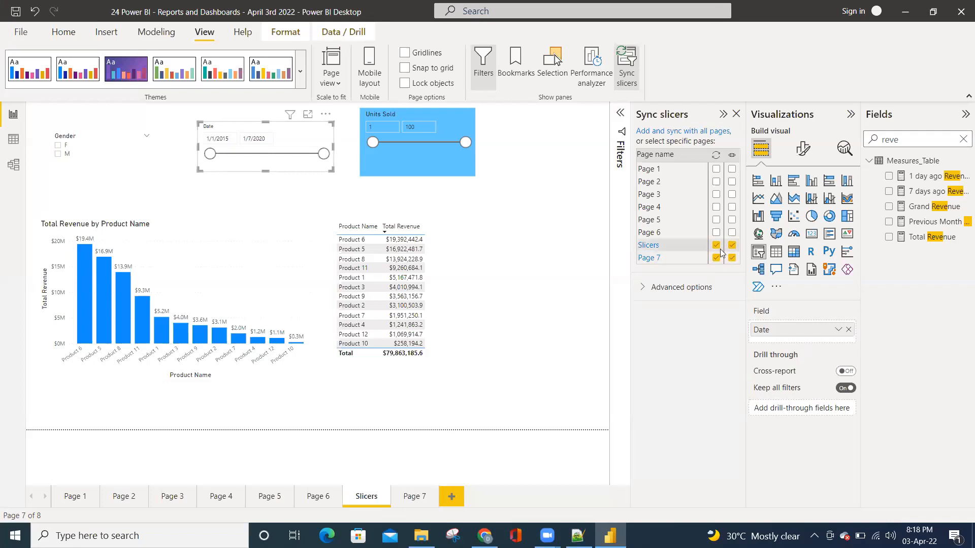
# Narrow the Date slicer on Page 7 to 9/5/2016 through 11/14/2018
pyautogui.click(414, 497)
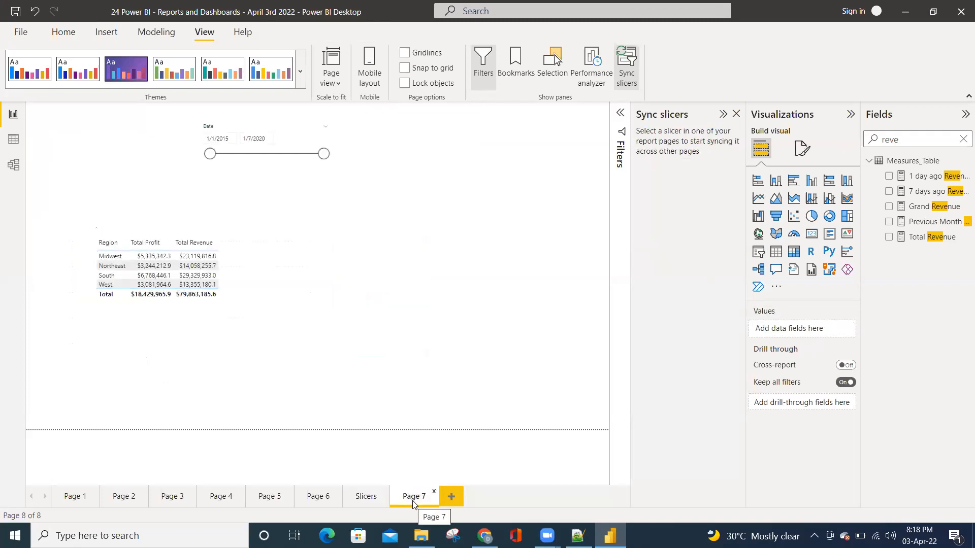
pyautogui.moveTo(213, 156); pyautogui.dragTo(249, 155)
pyautogui.moveTo(324, 154); pyautogui.dragTo(293, 157)
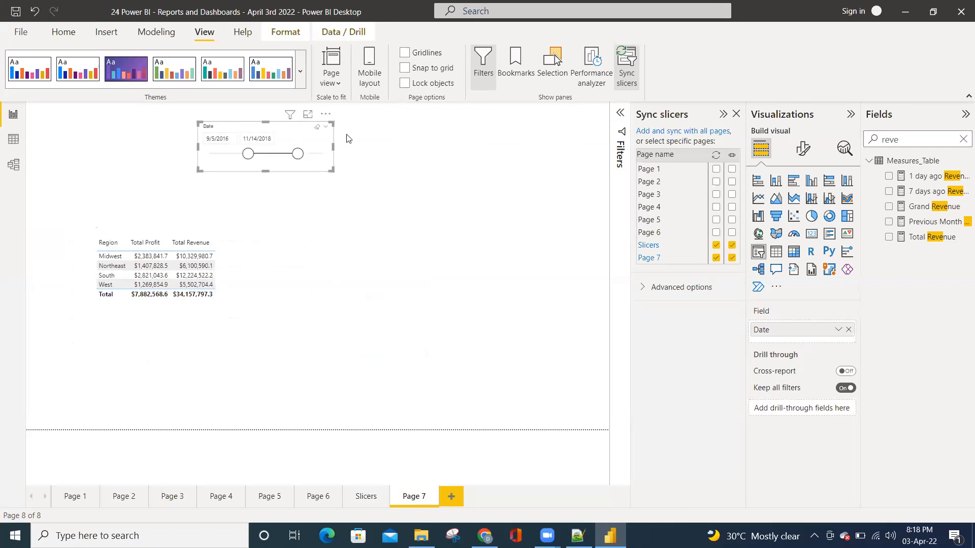
# Clear the field search and replace Date with Year from Calendar_TB in the Page 7 slicer
pyautogui.click(963, 144)
pyautogui.click(869, 161)
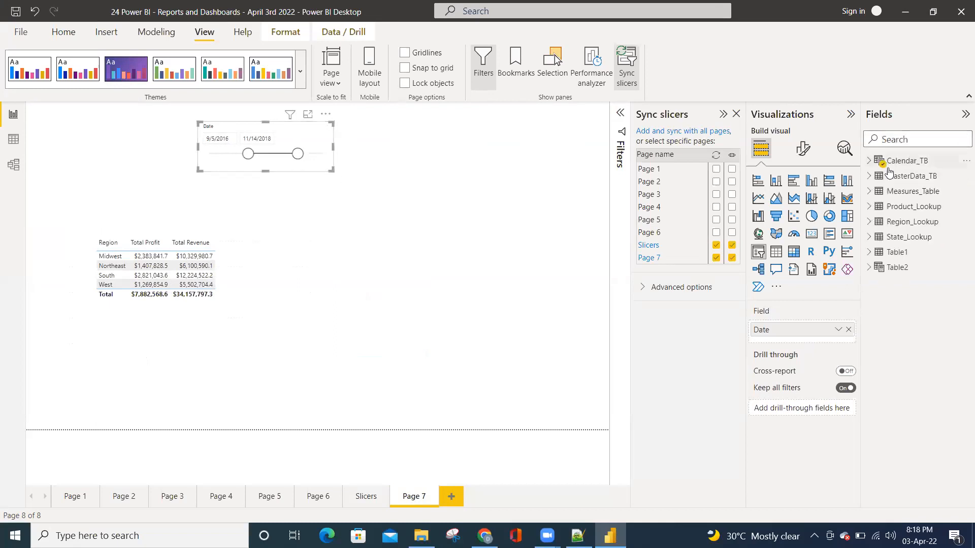
pyautogui.click(889, 176)
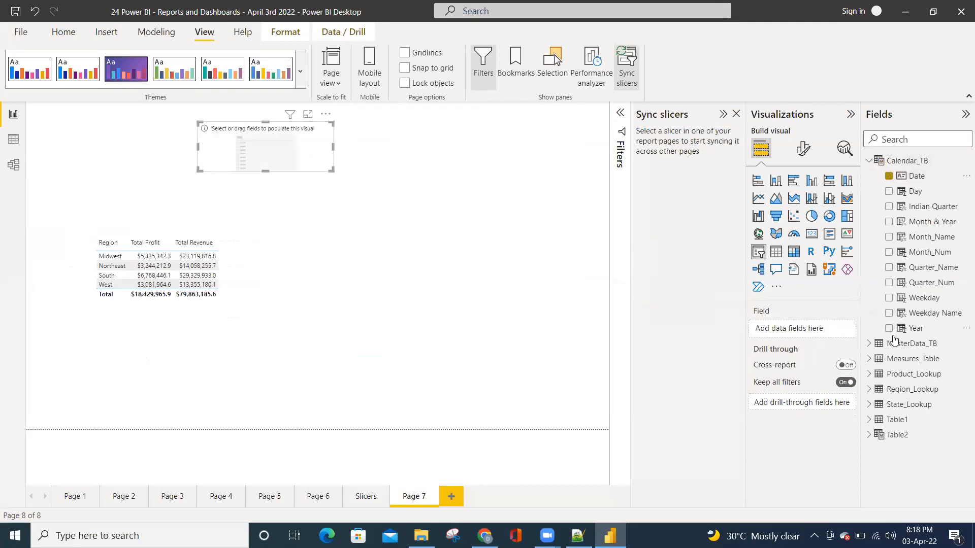
pyautogui.click(889, 329)
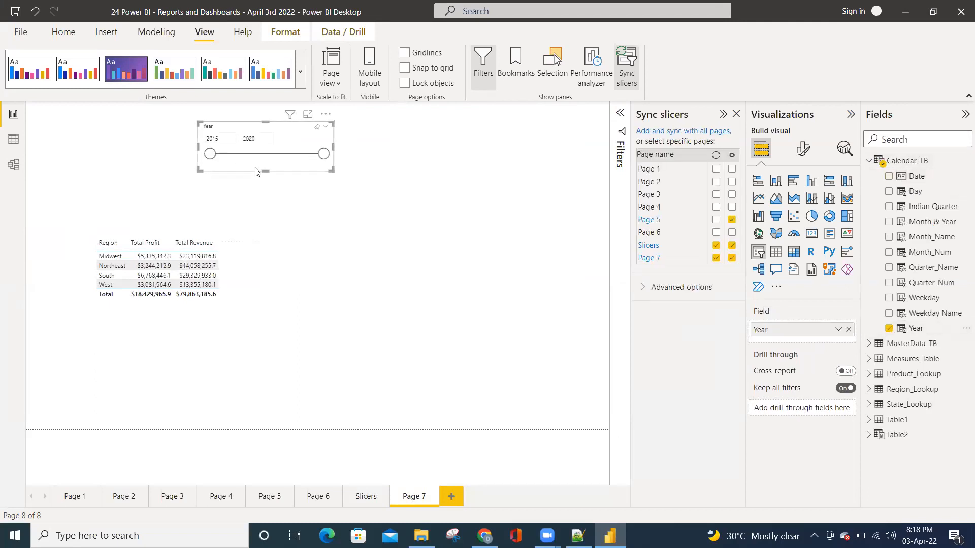
# Display the Year slicer as a list farther right on the report page, and filter it to 2015
pyautogui.click(325, 126)
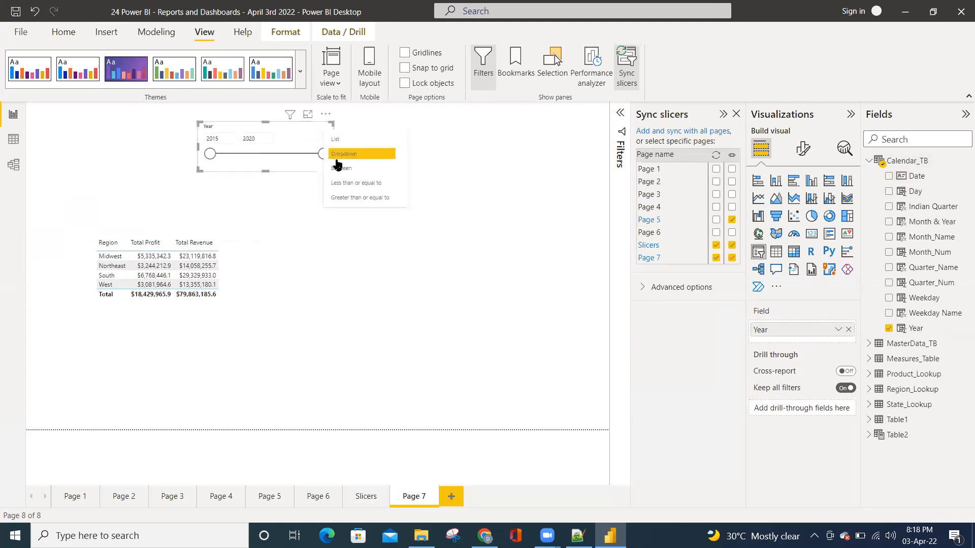
pyautogui.click(347, 143)
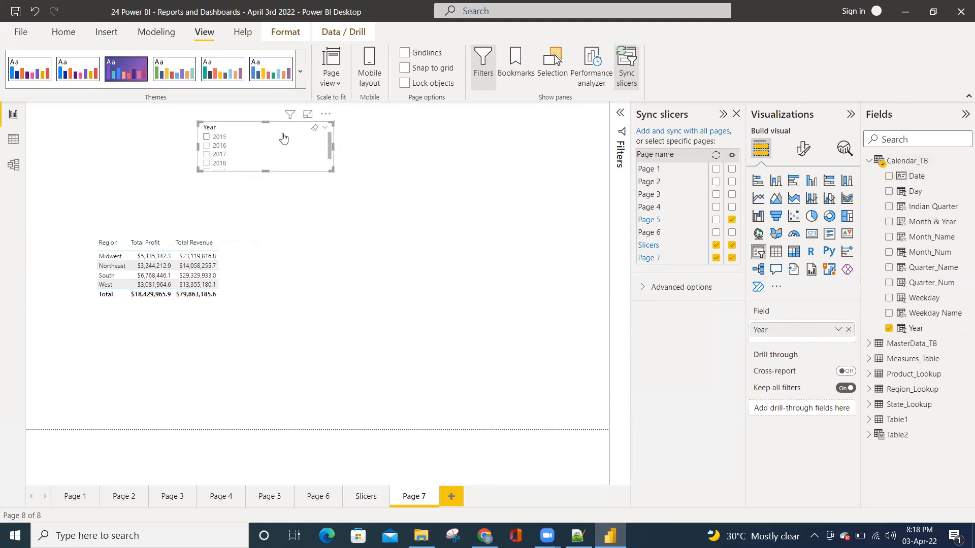
pyautogui.moveTo(285, 125); pyautogui.dragTo(380, 125)
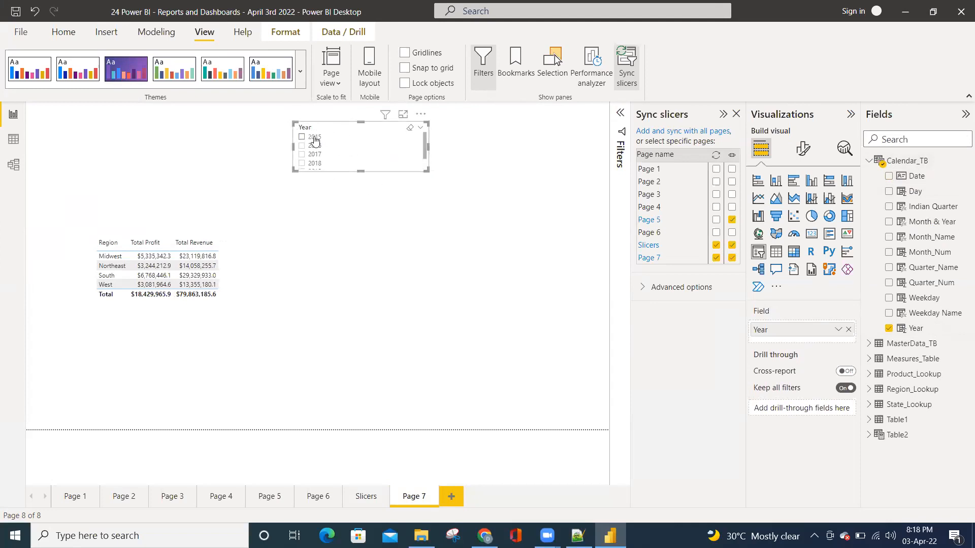
pyautogui.click(313, 140)
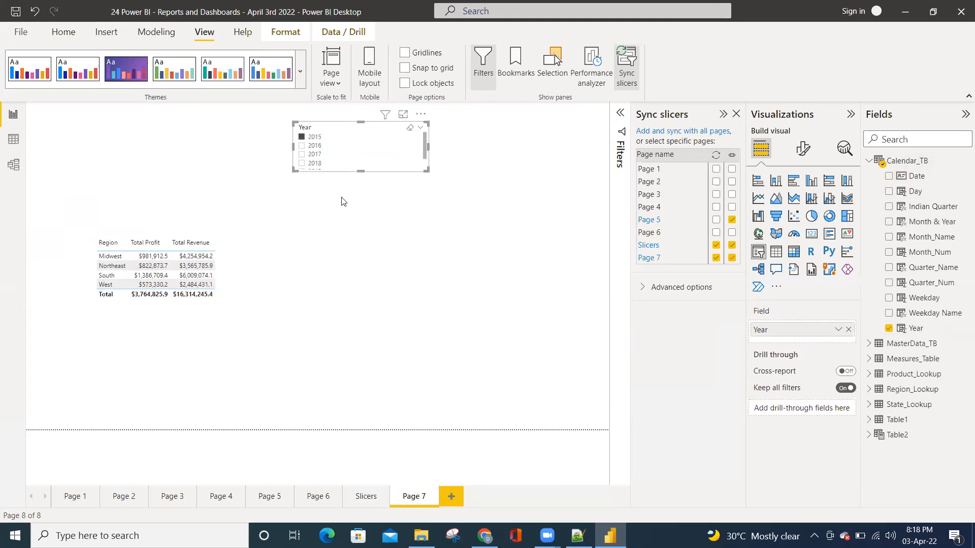
# Filter the Year slicer to 2018 on the Slicers page and to 2017 on Page 7, checking the other page after each choice
pyautogui.click(366, 497)
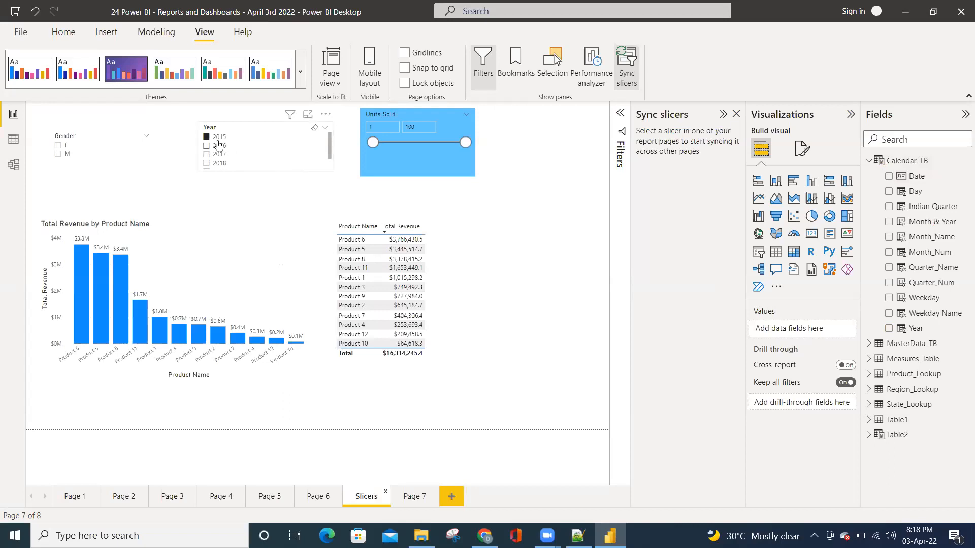
pyautogui.click(221, 164)
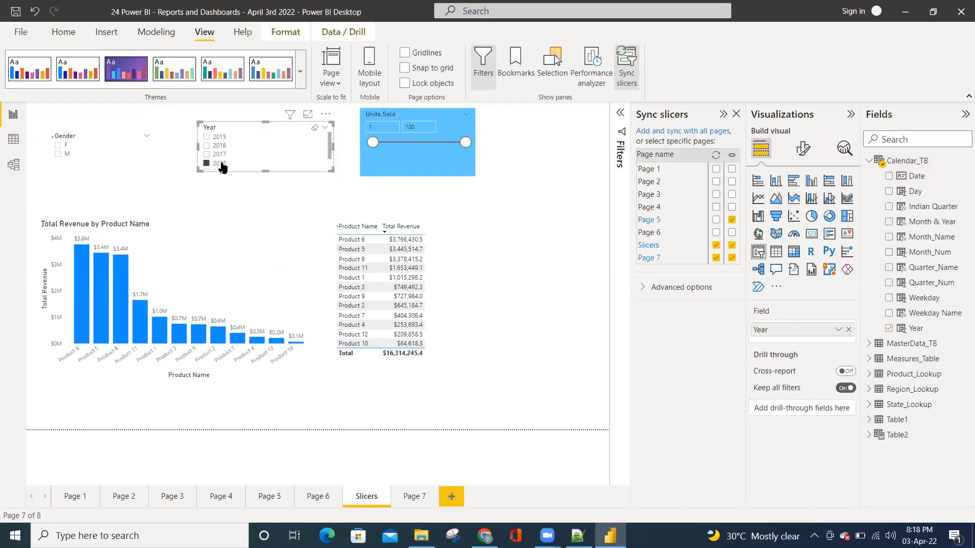
pyautogui.click(420, 496)
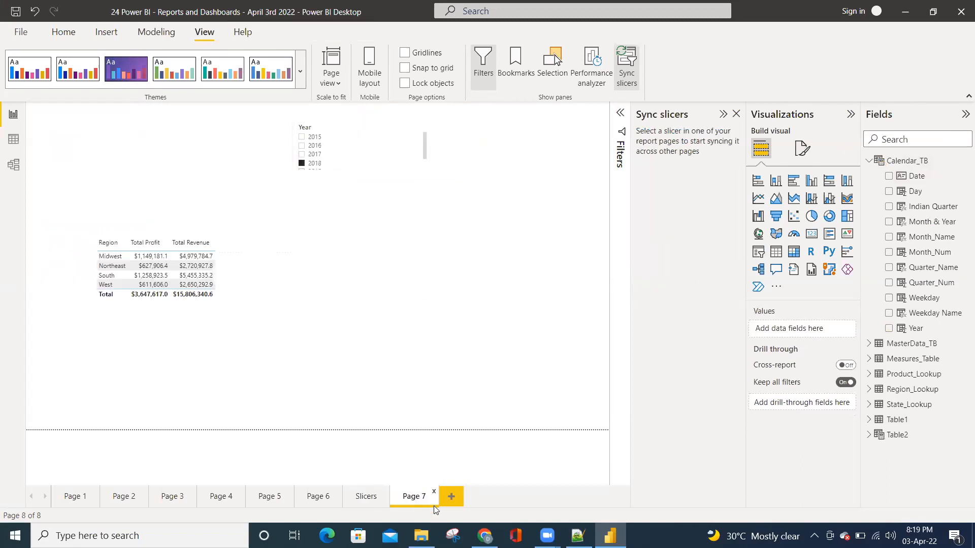
pyautogui.click(314, 155)
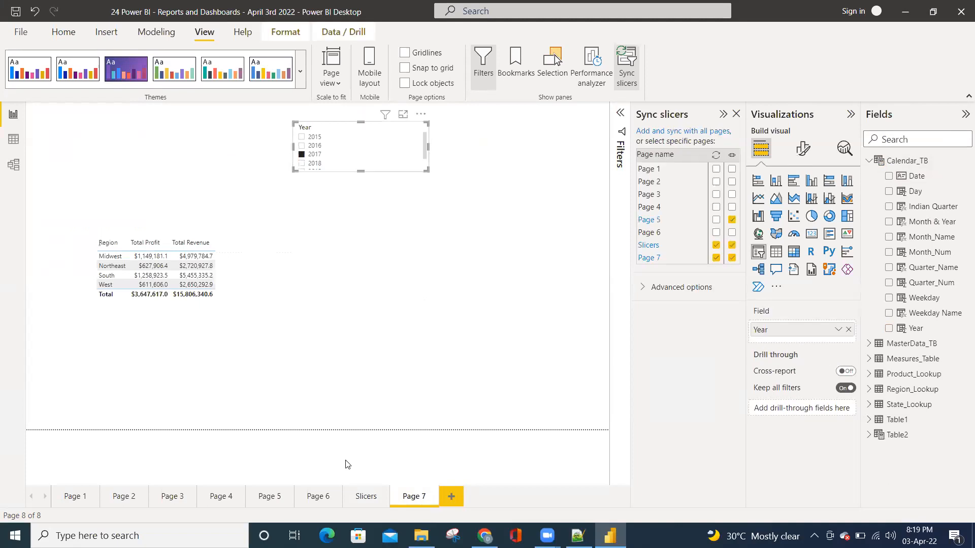
pyautogui.click(371, 504)
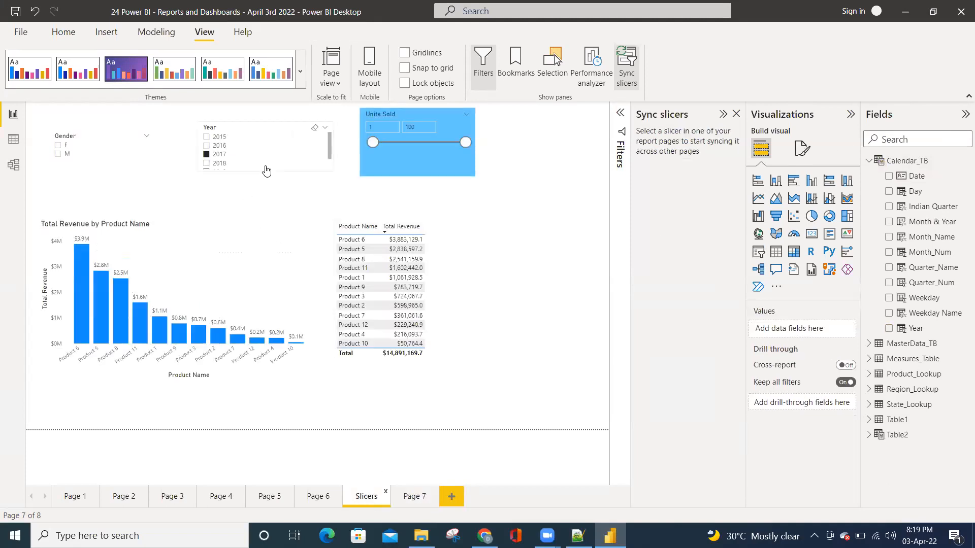
# Filter the Year slicer on the Slicers page to 2018 and hide it on Page 7 while keeping that page synced
pyautogui.click(308, 164)
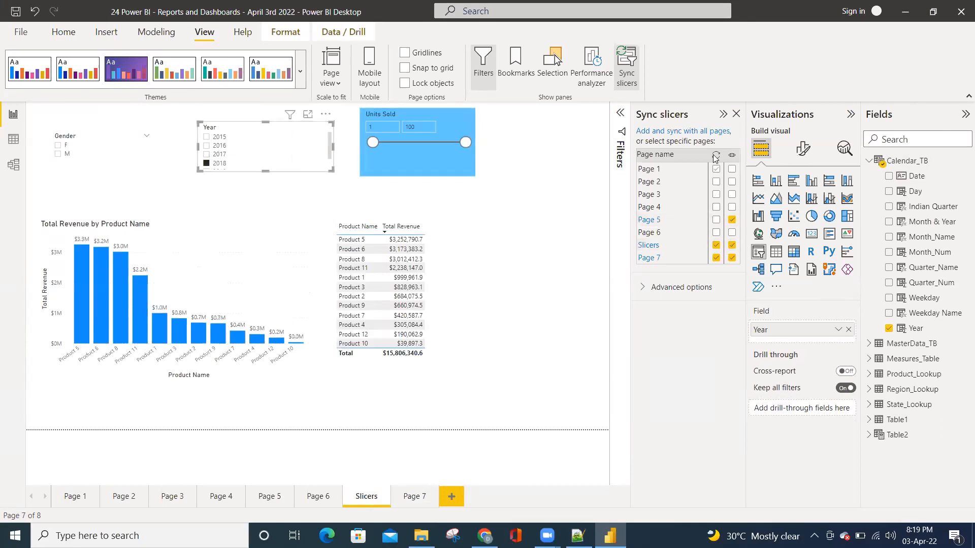
pyautogui.click(716, 258)
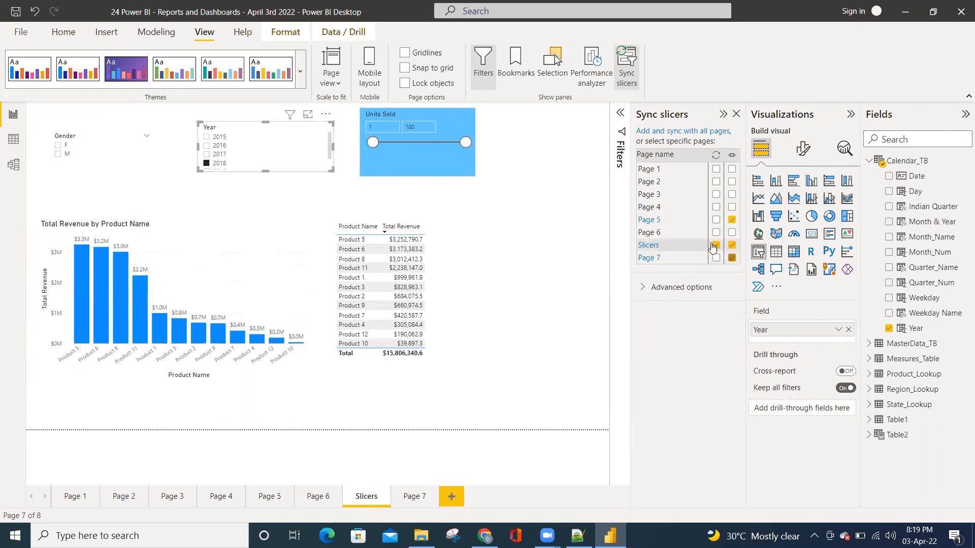
pyautogui.click(716, 258)
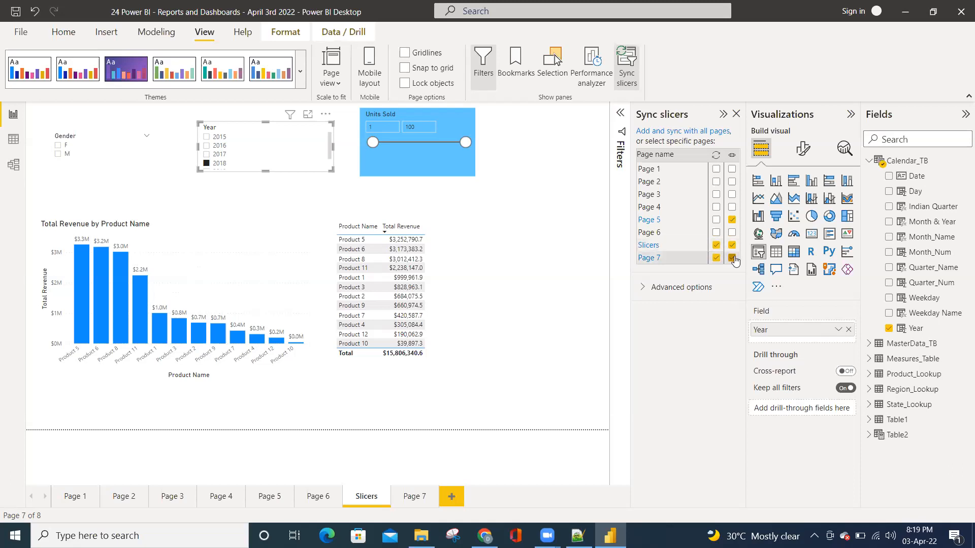
pyautogui.click(732, 258)
# Filter the Year slicer on the Slicers page to 2017, check the region table on Page 7, and return
pyautogui.click(220, 154)
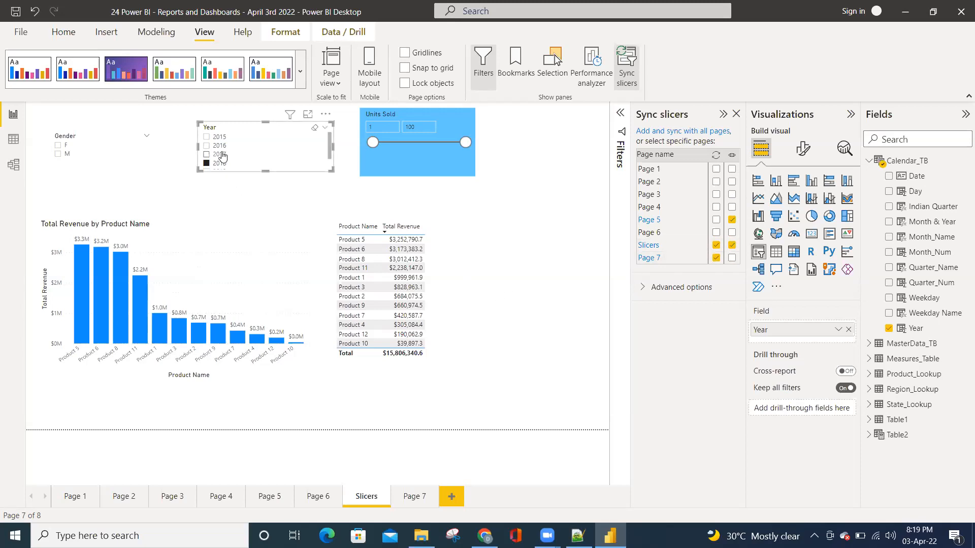
pyautogui.click(414, 496)
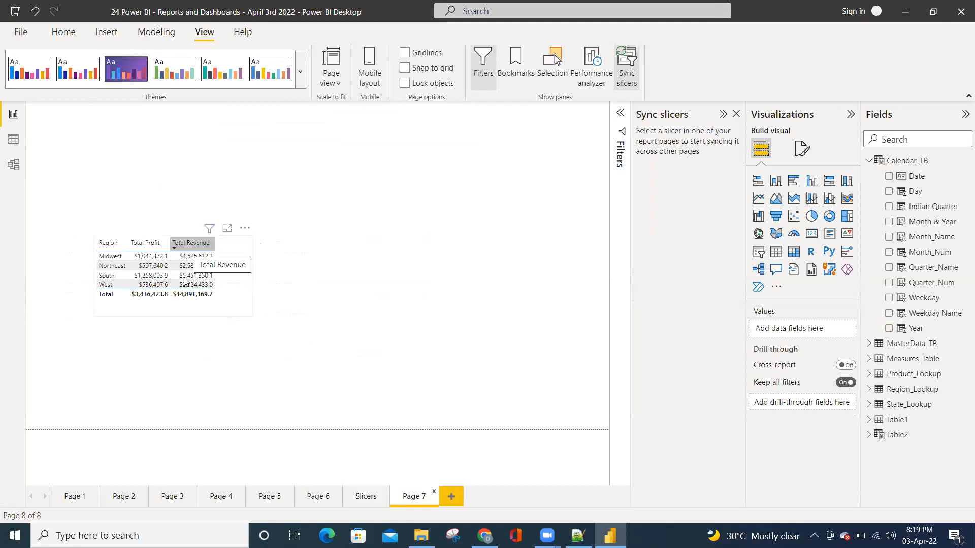
pyautogui.click(366, 496)
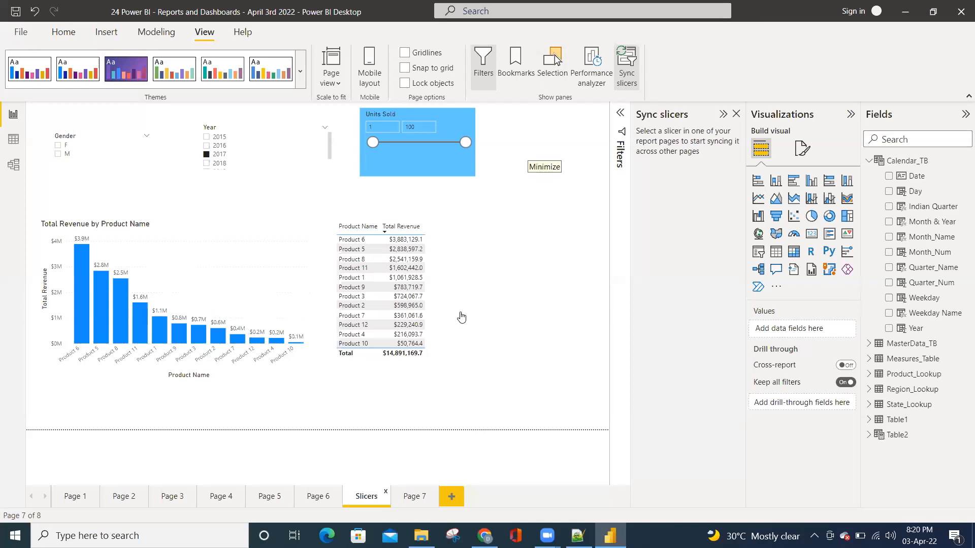
# Set the Year slicer to 2018 on the Slicers page, and try 2018 and 2019 on Page 5, leaving it at 2018
pyautogui.click(284, 163)
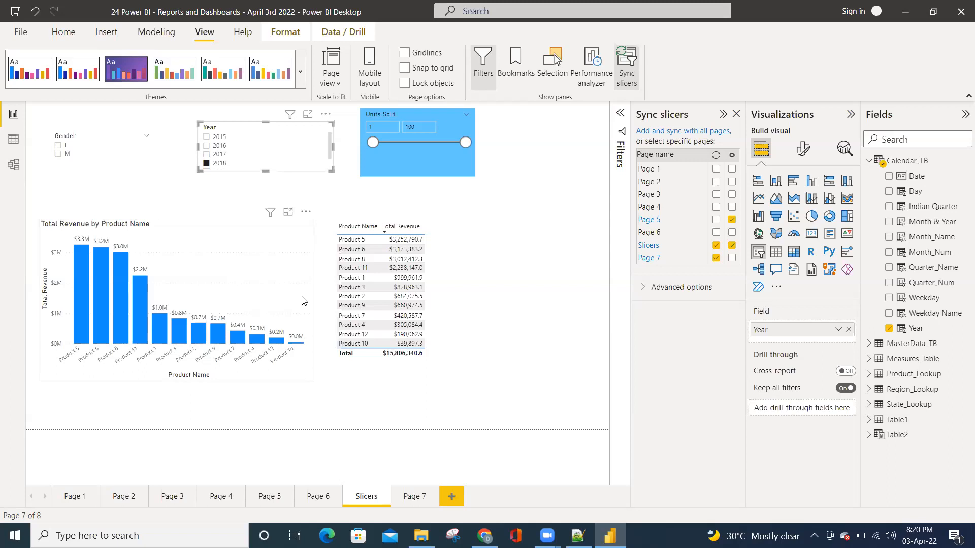
pyautogui.click(269, 499)
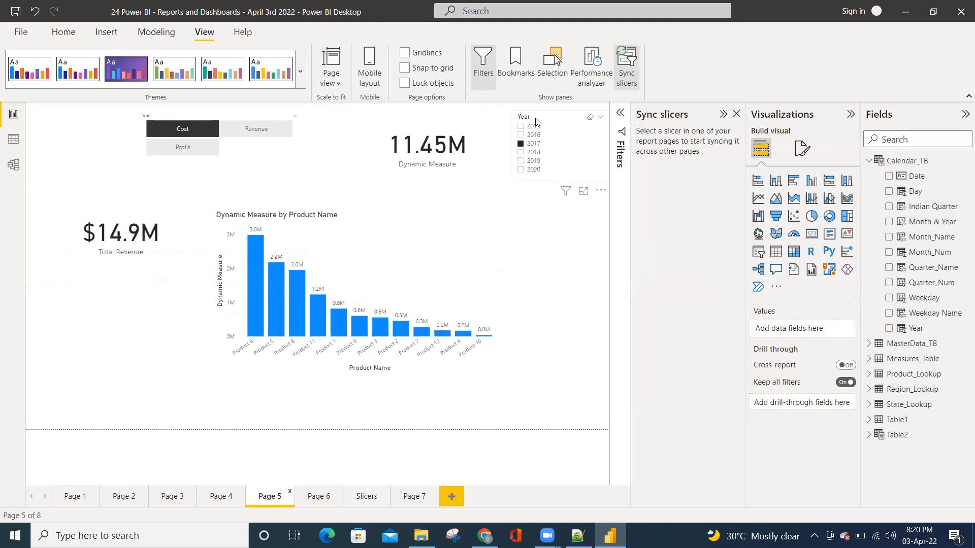
pyautogui.click(534, 155)
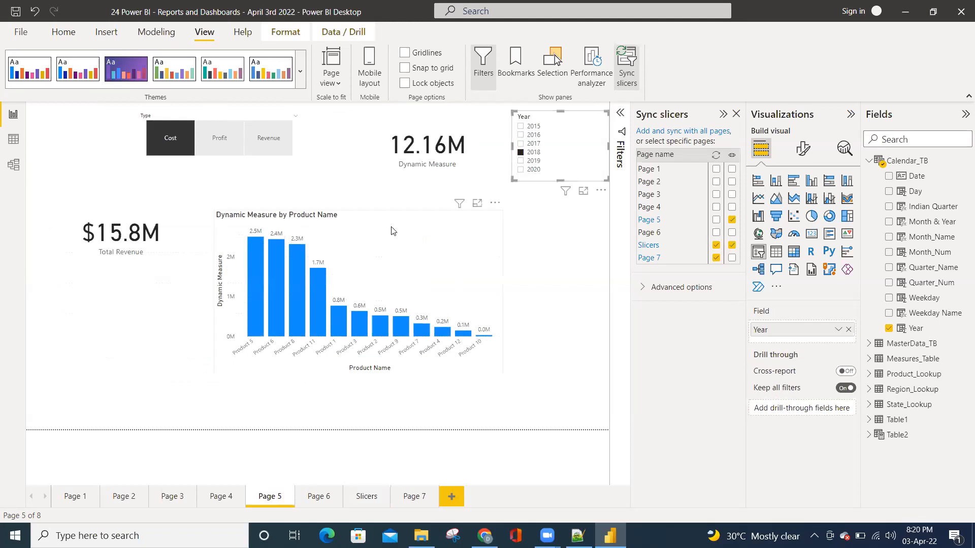
pyautogui.click(532, 162)
pyautogui.click(532, 154)
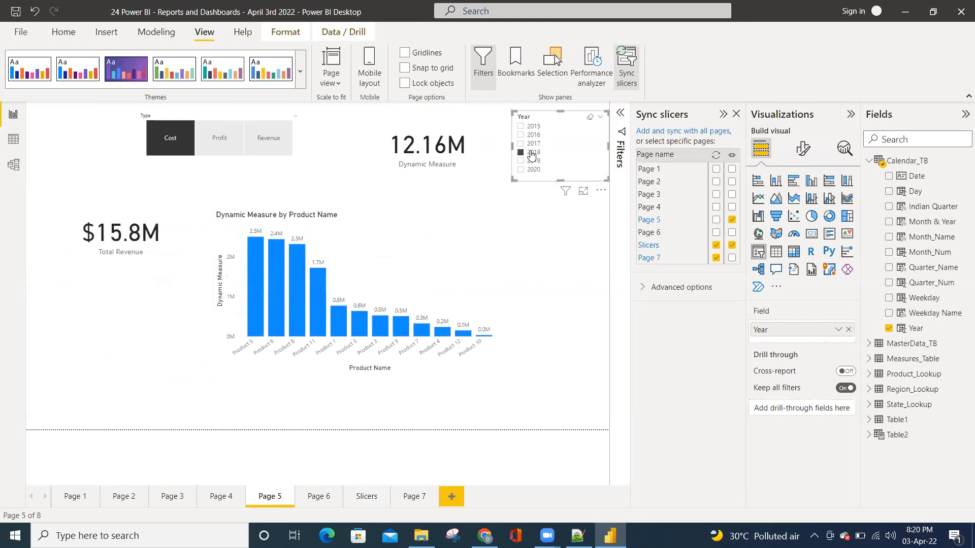
# Filter the Year slicer on the Slicers page to 2017, and on Page 5 try 2016 before returning it to 2018
pyautogui.click(361, 500)
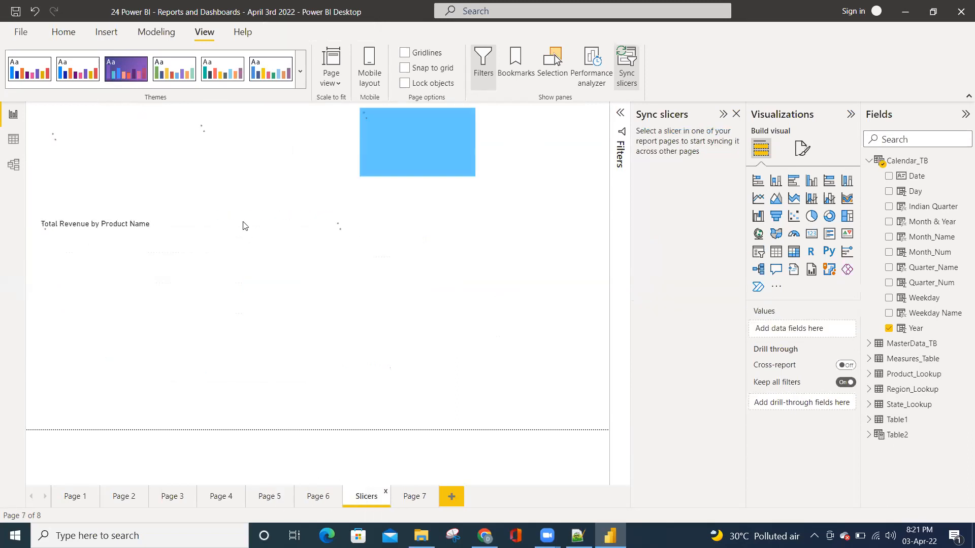
pyautogui.click(216, 154)
pyautogui.click(268, 502)
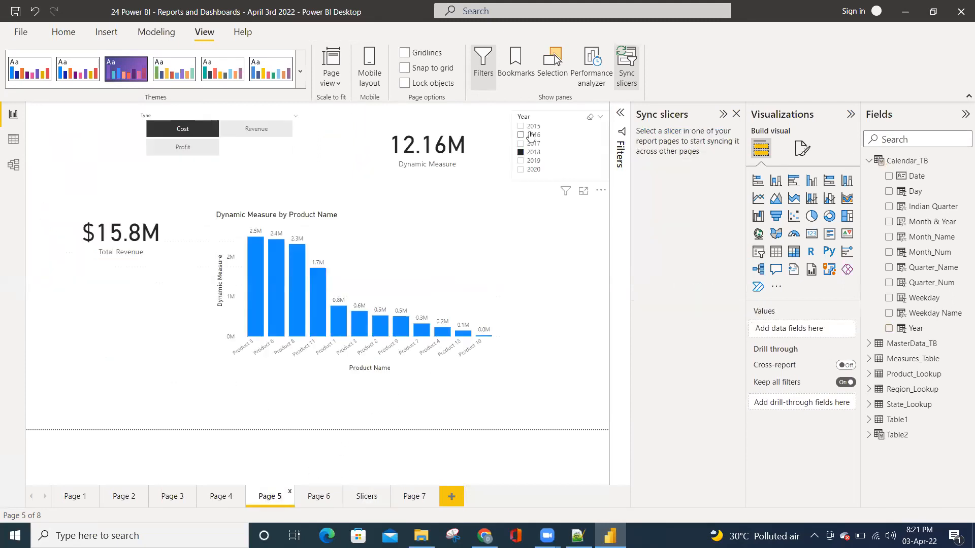
pyautogui.click(531, 135)
pyautogui.click(530, 152)
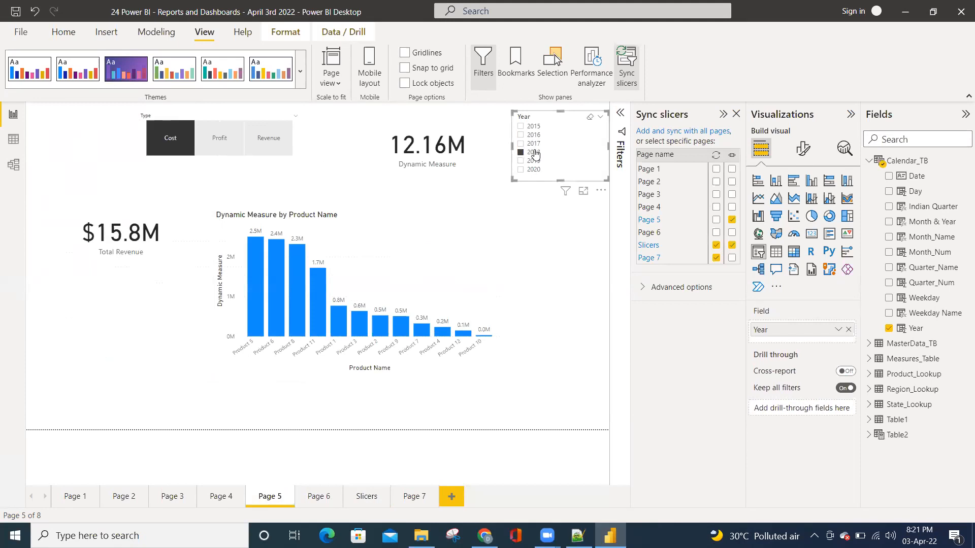
# Compare the selected years of the Year slicers on the Slicers page and Page 5
pyautogui.click(361, 506)
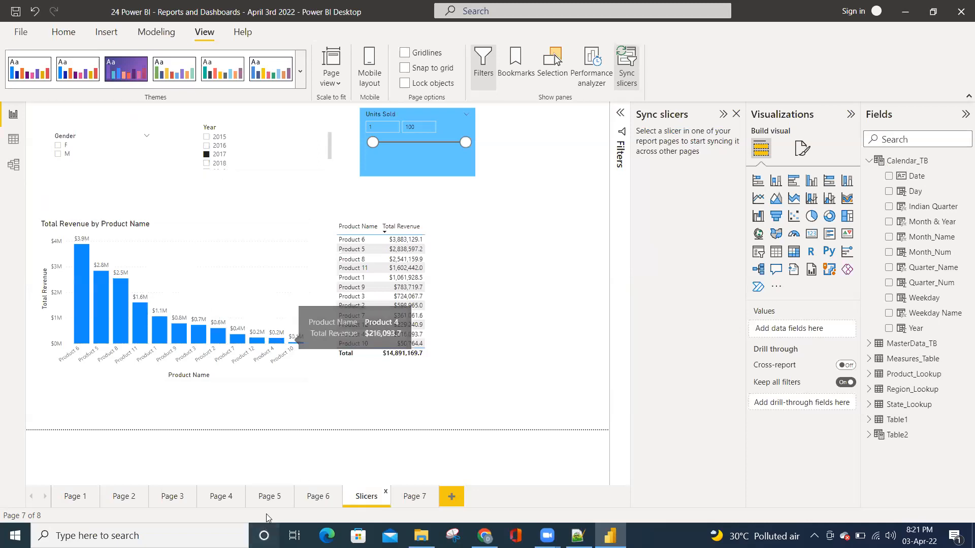
pyautogui.click(269, 500)
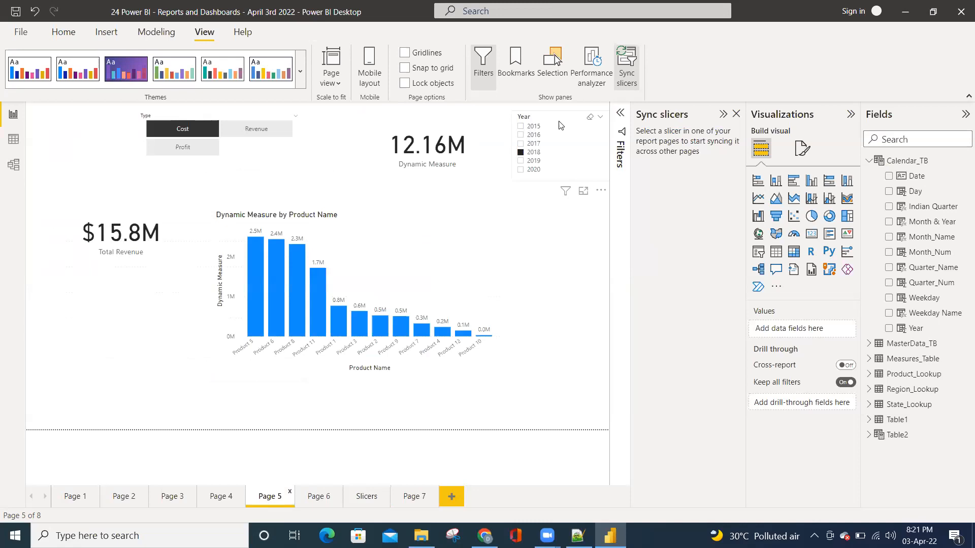
pyautogui.click(361, 500)
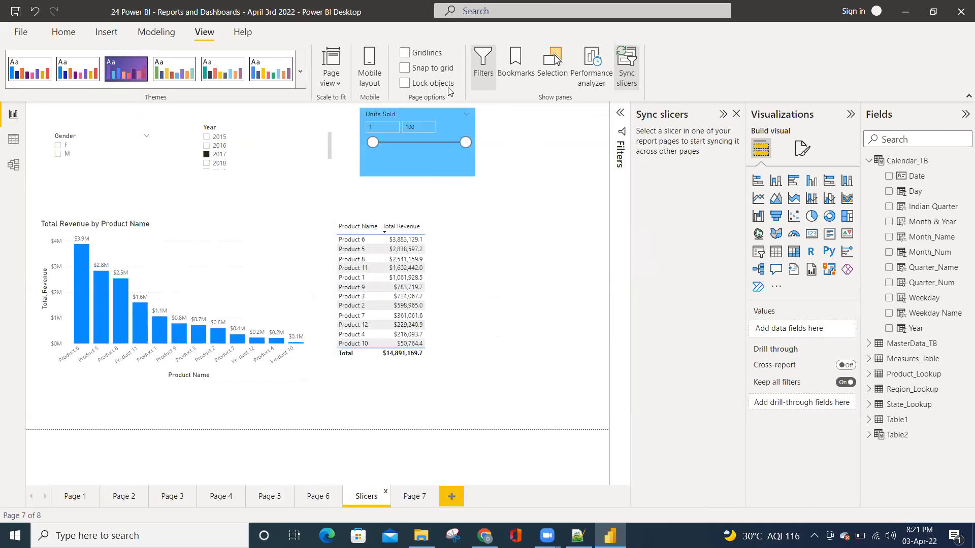
pyautogui.click(269, 499)
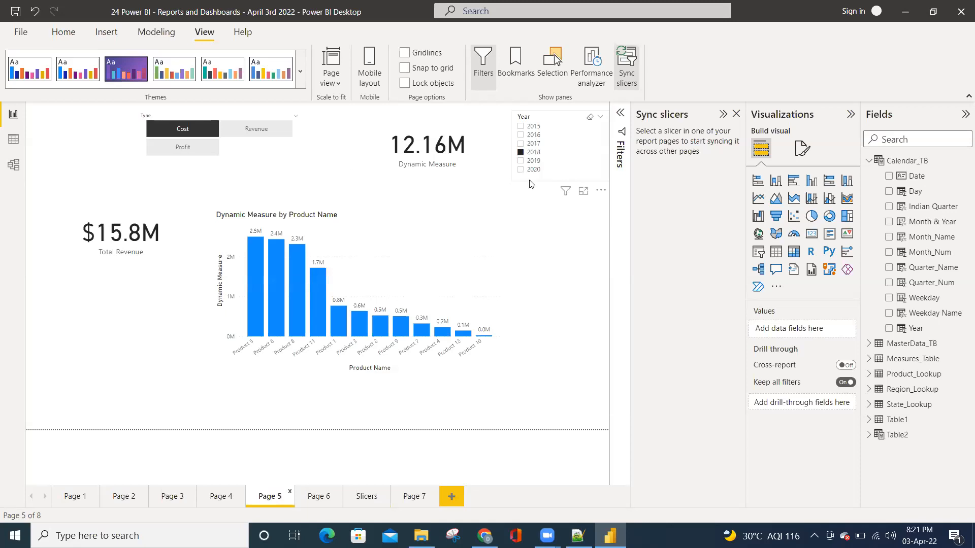
pyautogui.click(363, 500)
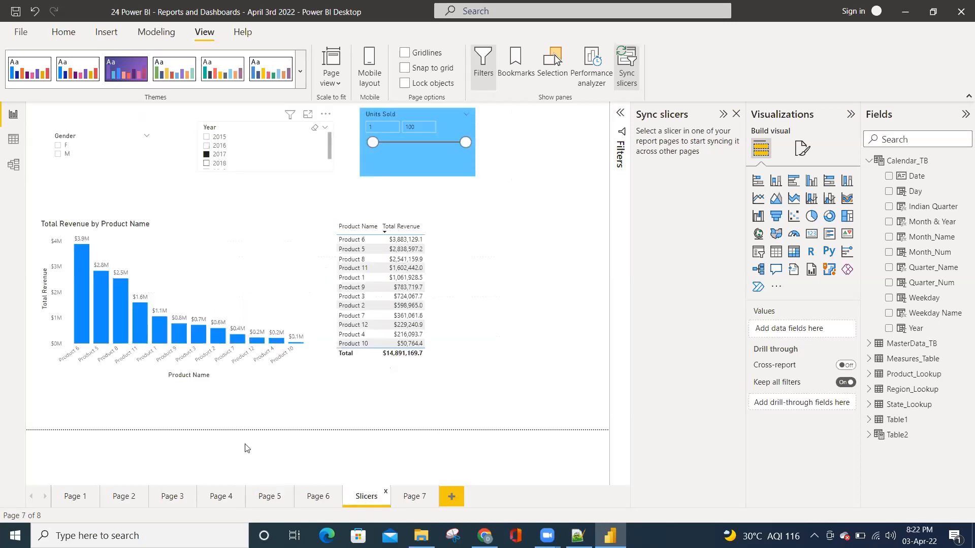
pyautogui.click(266, 500)
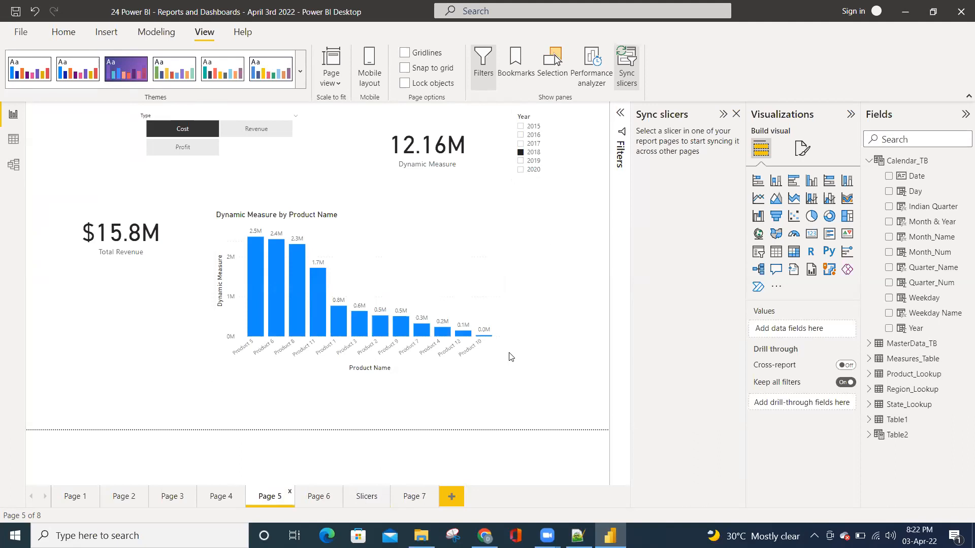
# Filter the Year slicer on Page 5 to 2020 and enable syncing for Page 5, leaving the slicer hidden on Page 7
pyautogui.click(568, 168)
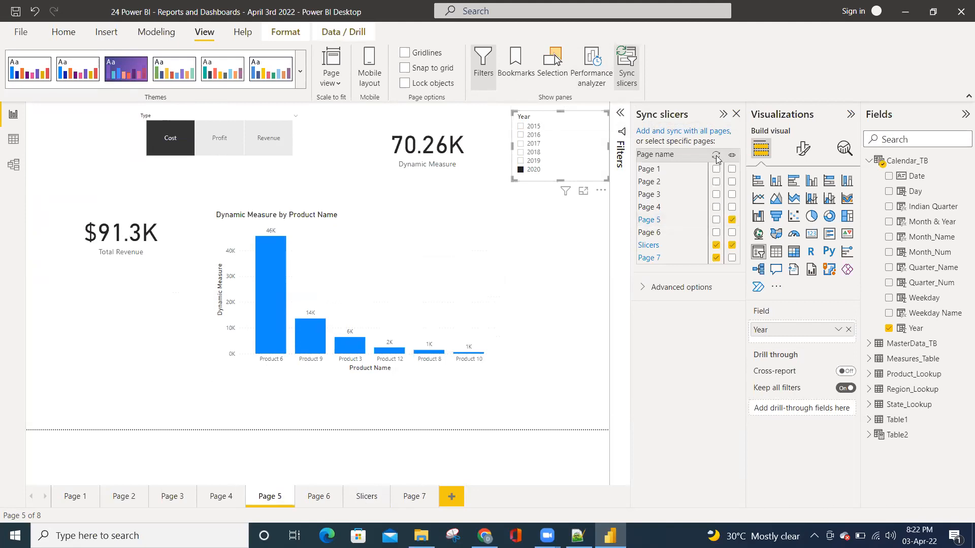
pyautogui.click(716, 220)
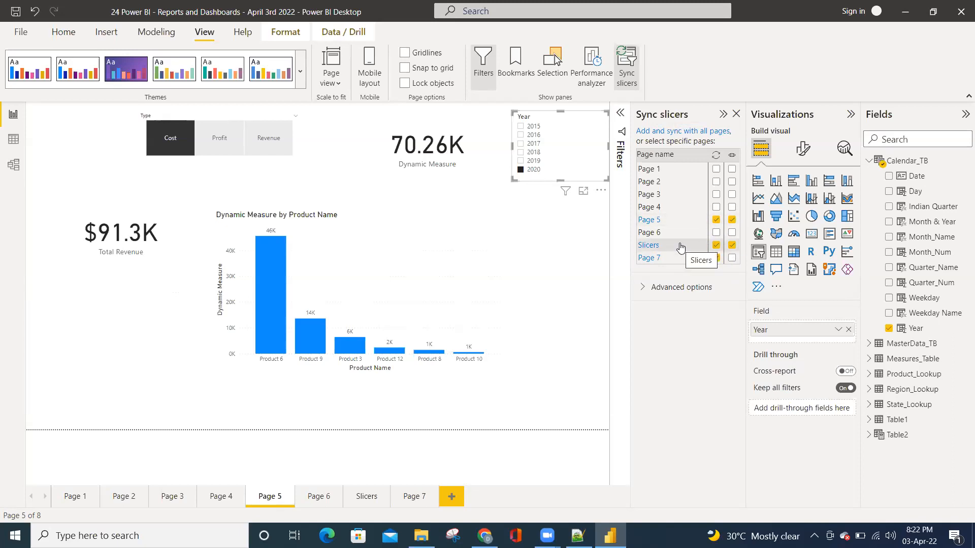
pyautogui.click(731, 259)
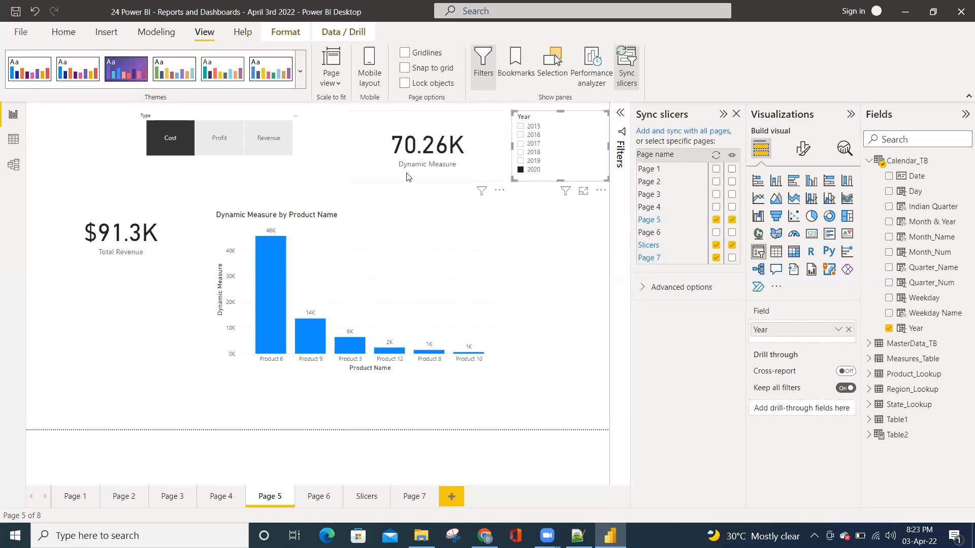
# Filter the Year slicer on Page 5 to 2019 and check the synced results on the Slicers page and Page 7
pyautogui.click(531, 161)
pyautogui.click(358, 496)
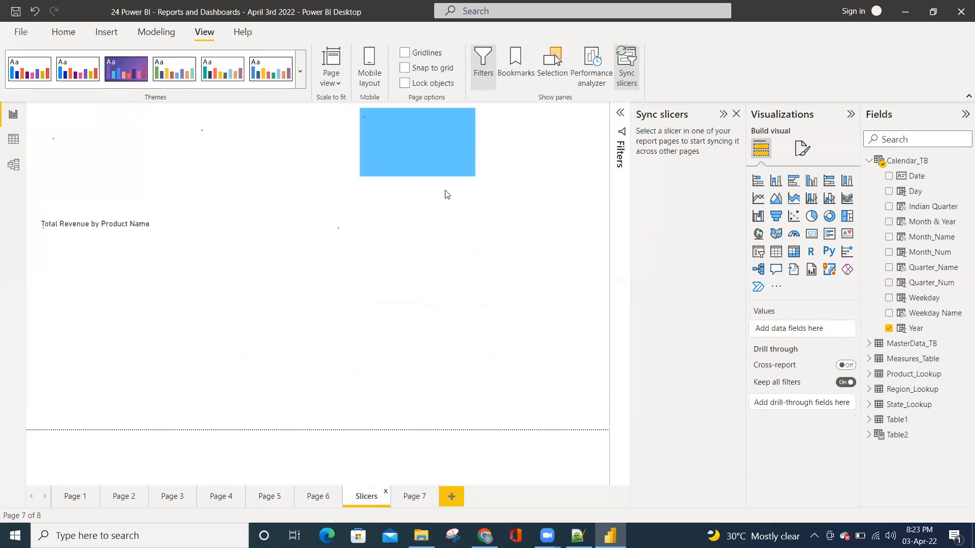
pyautogui.scroll(-2, 249, 165)
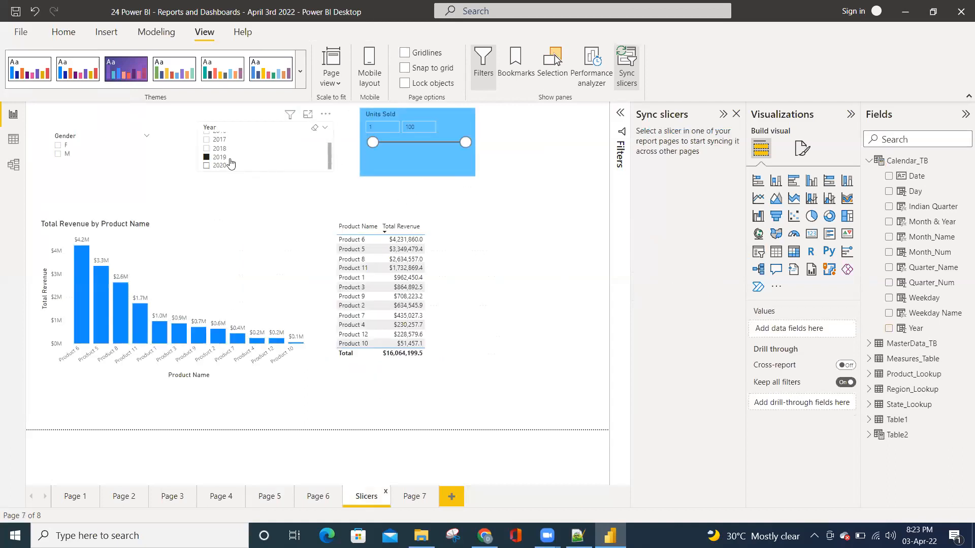
pyautogui.click(414, 496)
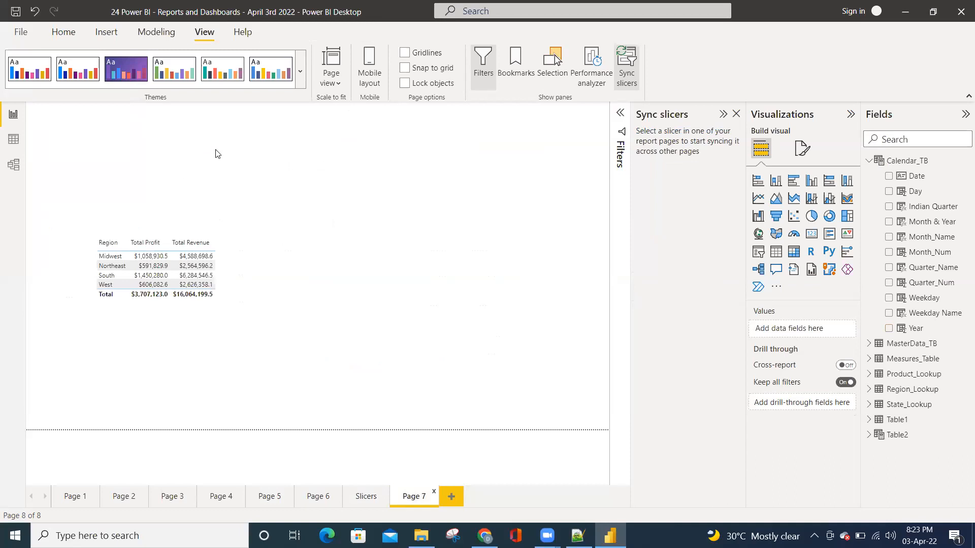
# Temporarily reveal the hidden slicer on Page 7 to check its selected year, hide it again, and return to the Slicers page
pyautogui.click(553, 70)
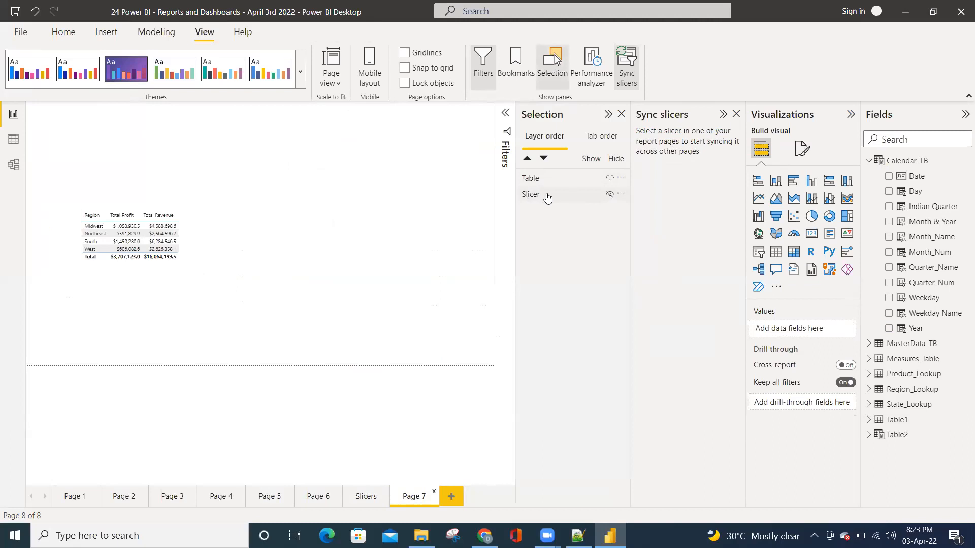
pyautogui.click(610, 195)
pyautogui.scroll(-1, 297, 148)
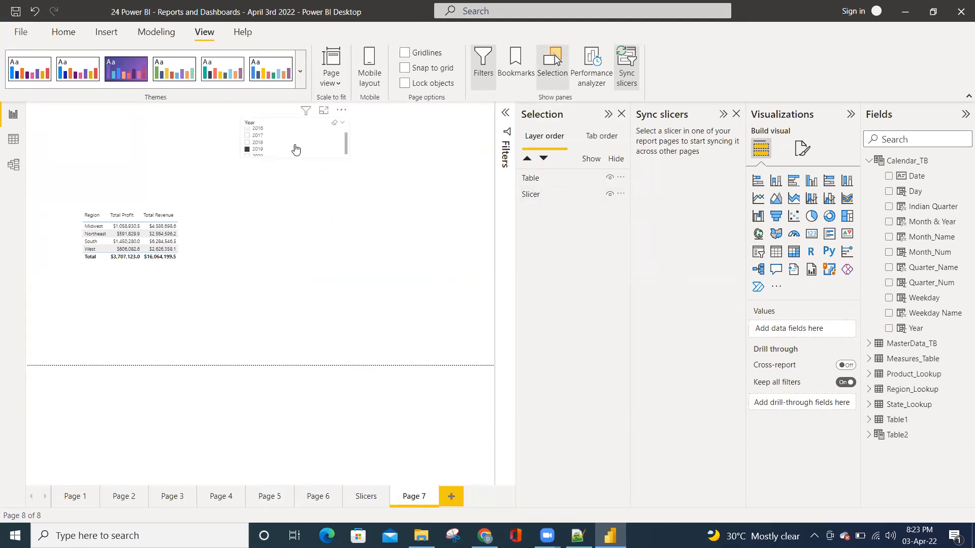
pyautogui.click(608, 196)
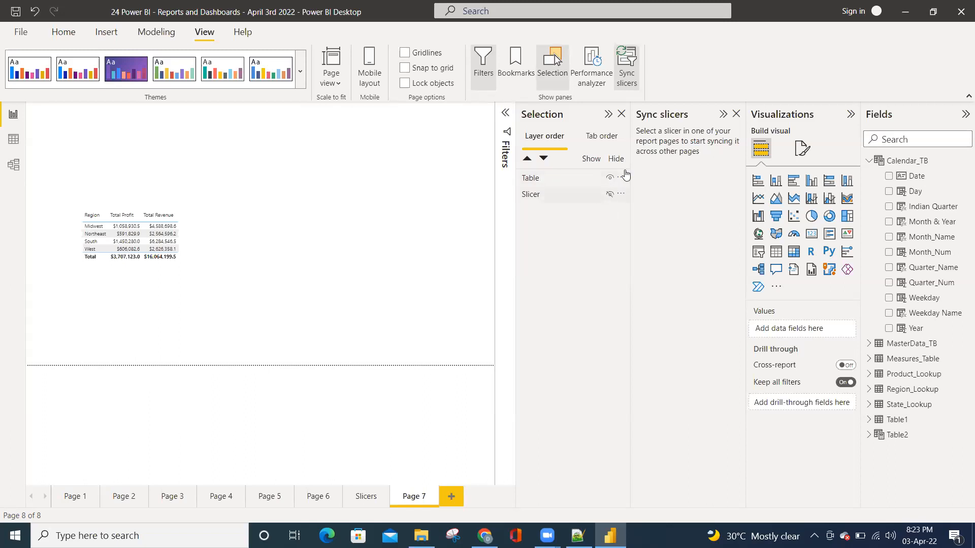
pyautogui.click(623, 114)
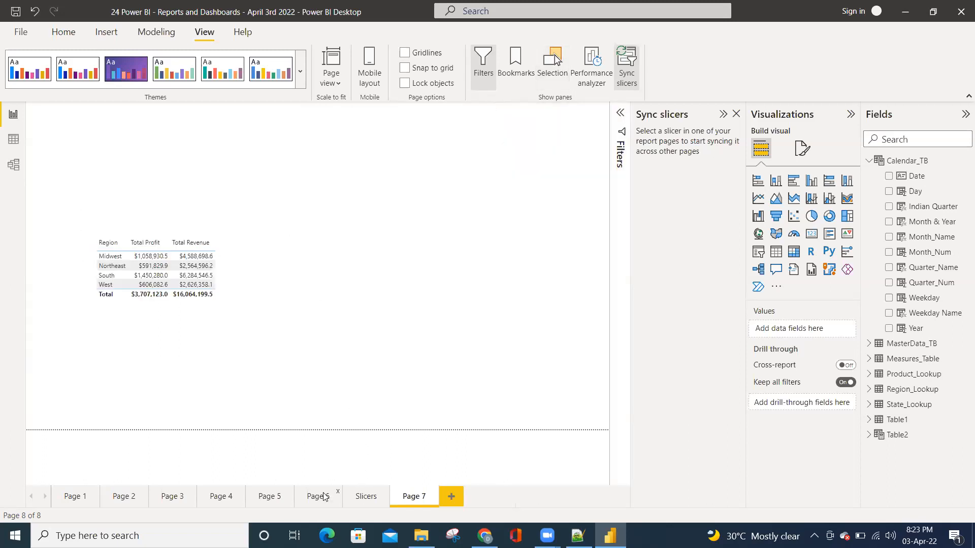
pyautogui.hotkey('ctrl', 'pageup')
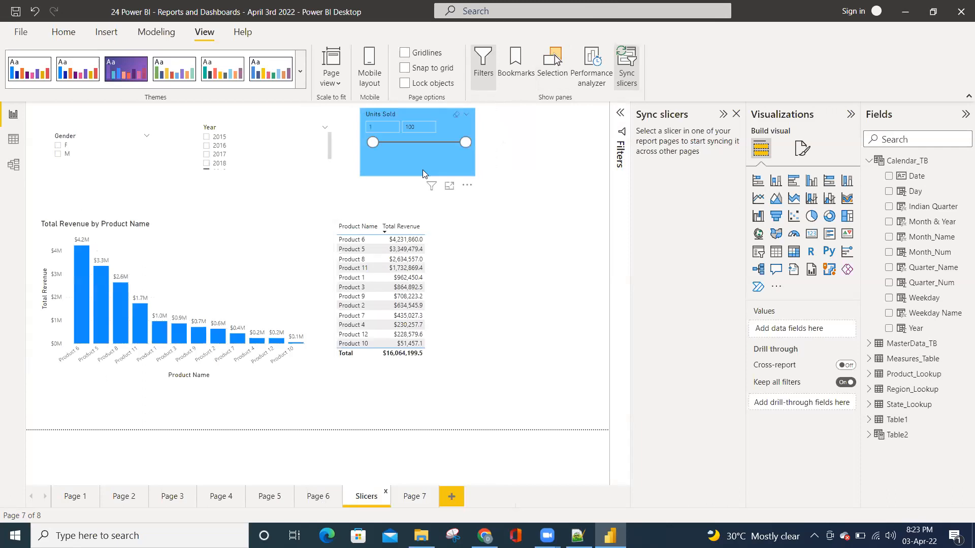
# Make the synced Year slicer visible on Page 7 from the Slicers page and check its list of years there
pyautogui.click(301, 173)
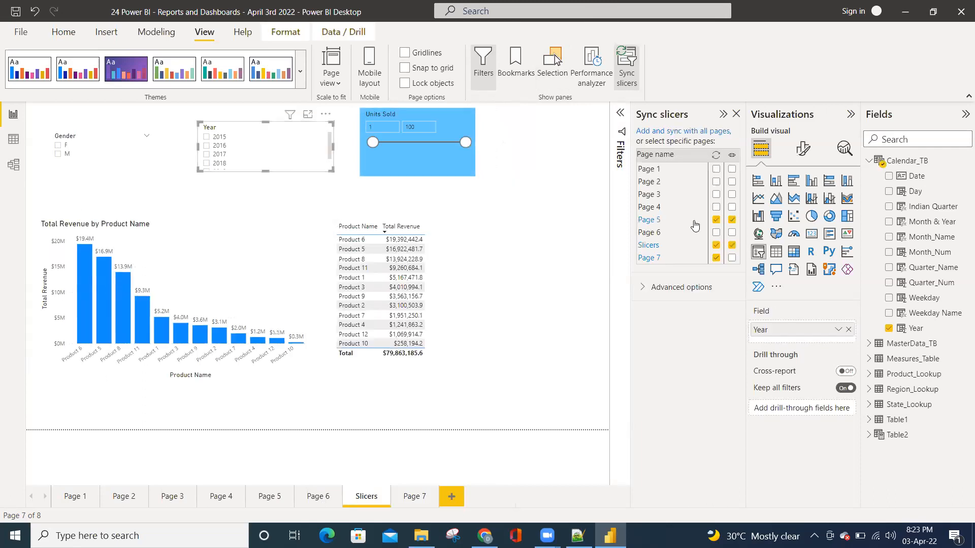
pyautogui.click(716, 258)
pyautogui.click(732, 257)
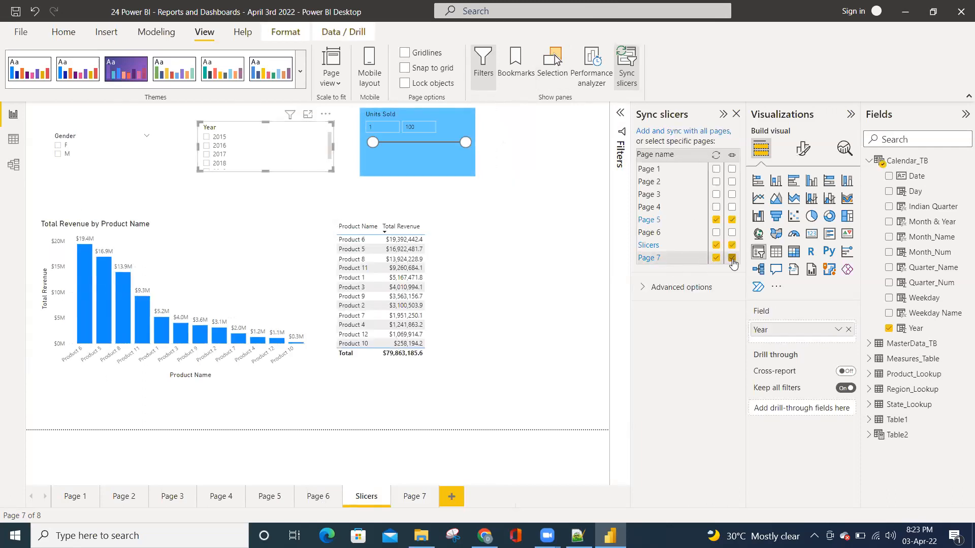
pyautogui.click(416, 495)
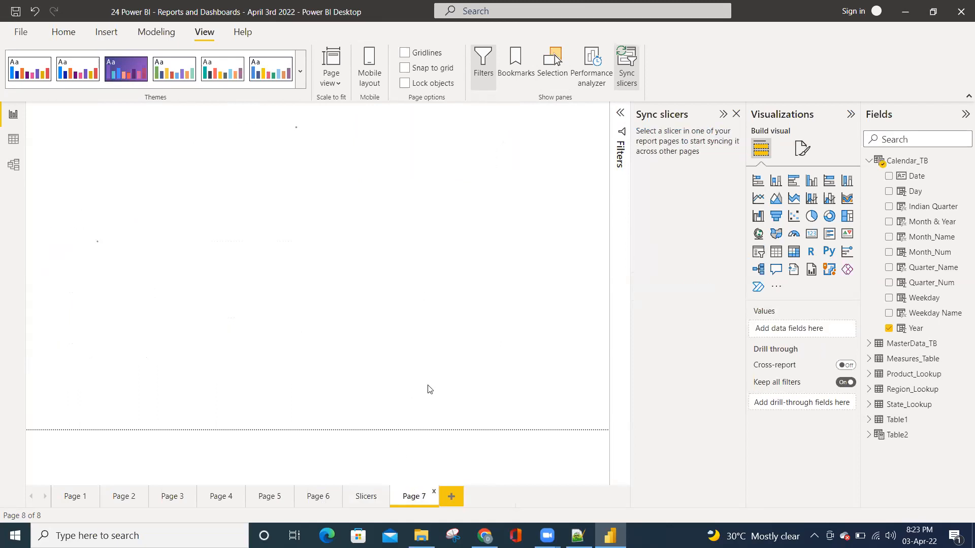
pyautogui.scroll(1, 382, 172)
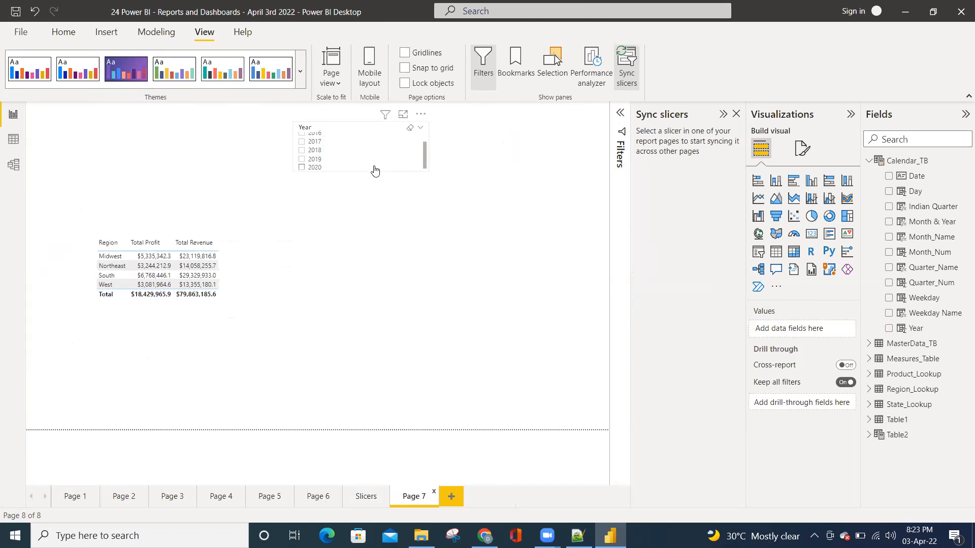
# Filter the Year slicer on the Slicers page to 2018 and check the synced selection on Page 7 and Page 5
pyautogui.click(364, 500)
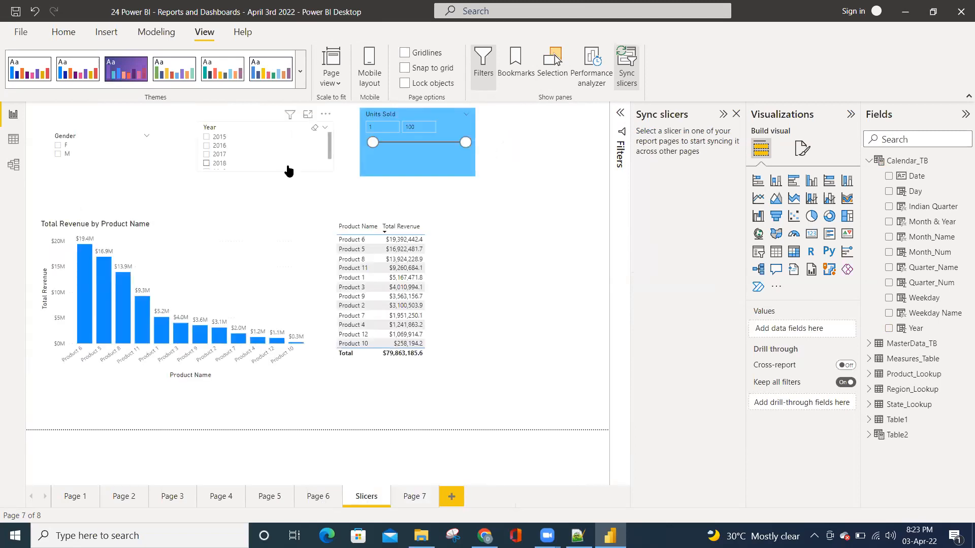
pyautogui.click(288, 162)
pyautogui.click(419, 500)
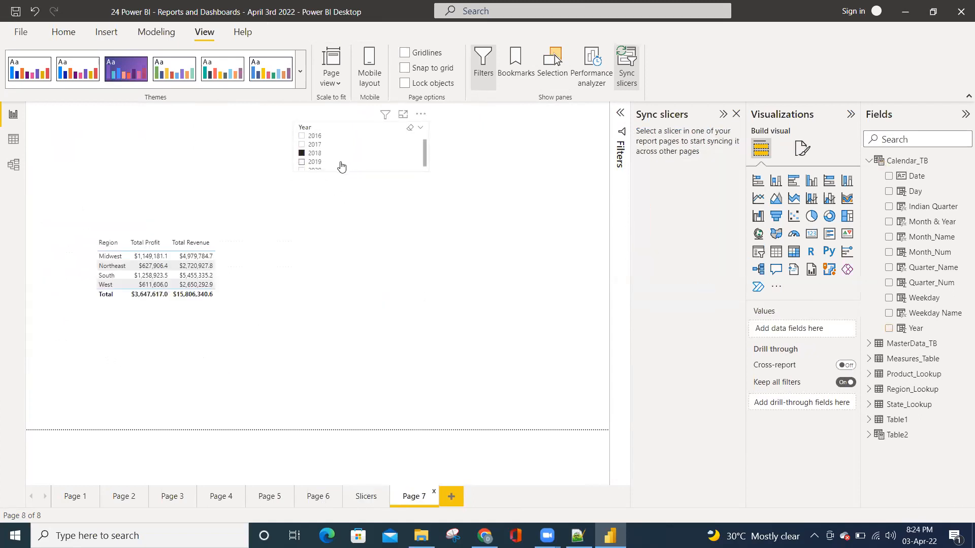
pyautogui.click(280, 503)
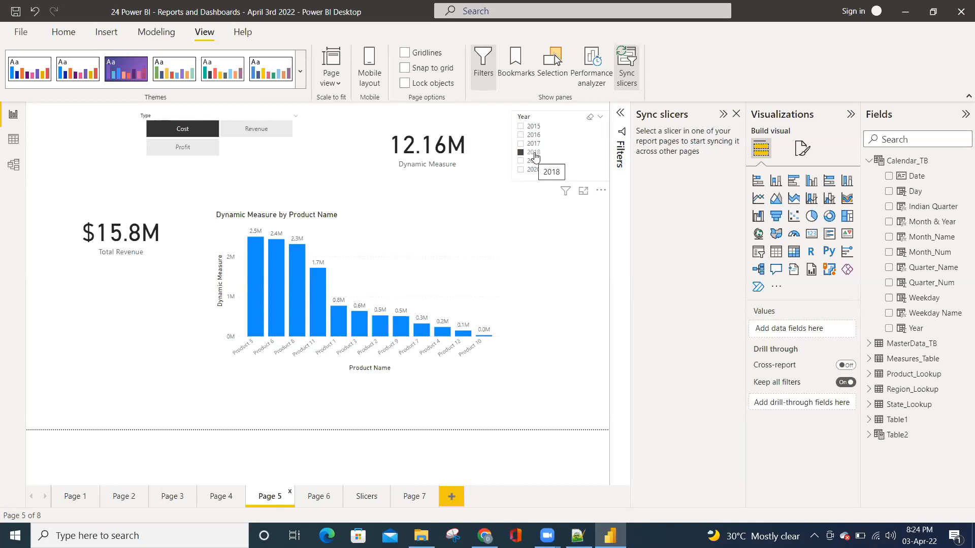
pyautogui.click(419, 499)
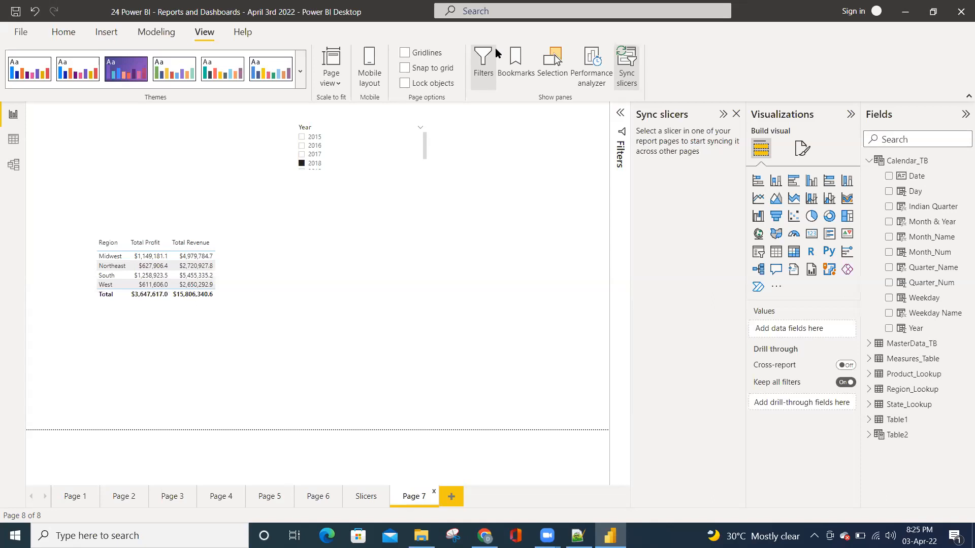
# Save the report and add a new report page named Start
pyautogui.hotkey('ctrl', 's')
pyautogui.click(450, 496)
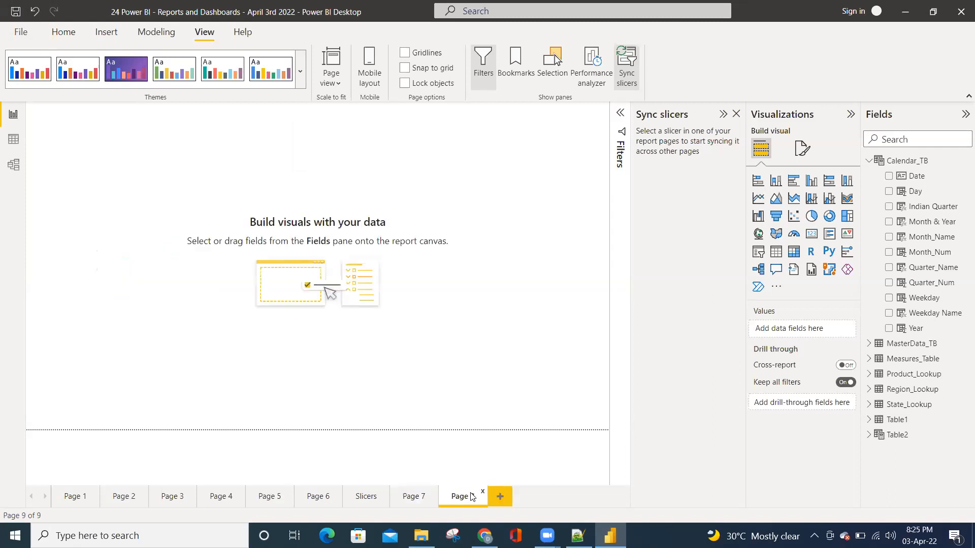
pyautogui.doubleClick(464, 496)
pyautogui.click(455, 495)
pyautogui.hotkey('shift', 'Right')
pyautogui.hotkey('shift', 'Right')
pyautogui.hotkey('shift', 'Right')
pyautogui.hotkey('shift', 'Right')
pyautogui.hotkey('shift', 'Right')
pyautogui.hotkey('shift', 'Right')
pyautogui.write('Start =')
pyautogui.press('BackSpace')
pyautogui.press('BackSpace')
pyautogui.press('Return')
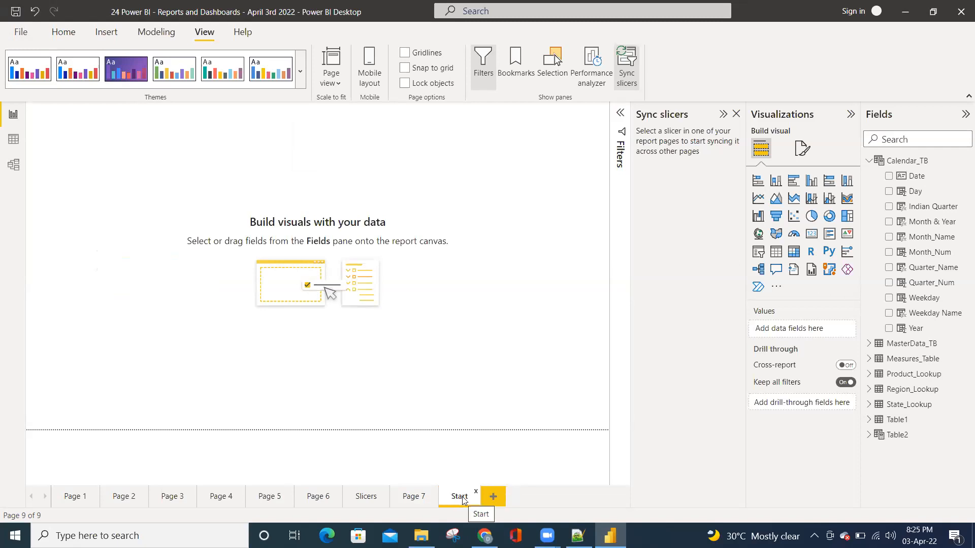
# Add another report page after Start and name it MyView1
pyautogui.click(494, 496)
pyautogui.doubleClick(495, 496)
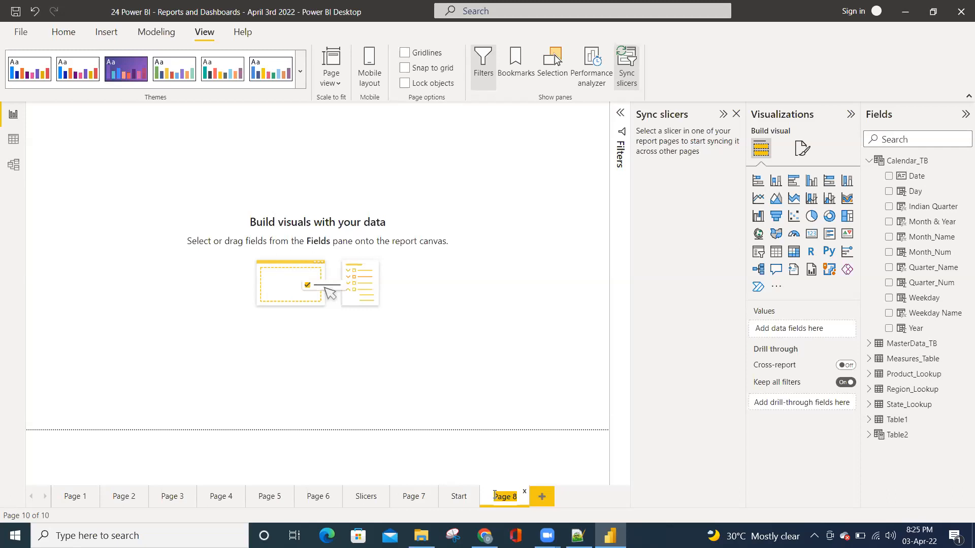
pyautogui.doubleClick(500, 497)
pyautogui.click(496, 497)
pyautogui.moveTo(495, 497); pyautogui.dragTo(518, 498)
pyautogui.write('Sales')
pyautogui.press('BackSpace')
pyautogui.press('BackSpace')
pyautogui.press('BackSpace')
pyautogui.press('BackSpace')
pyautogui.write('T')
pyautogui.write('MyV')
pyautogui.write('iew1')
pyautogui.press('Return')
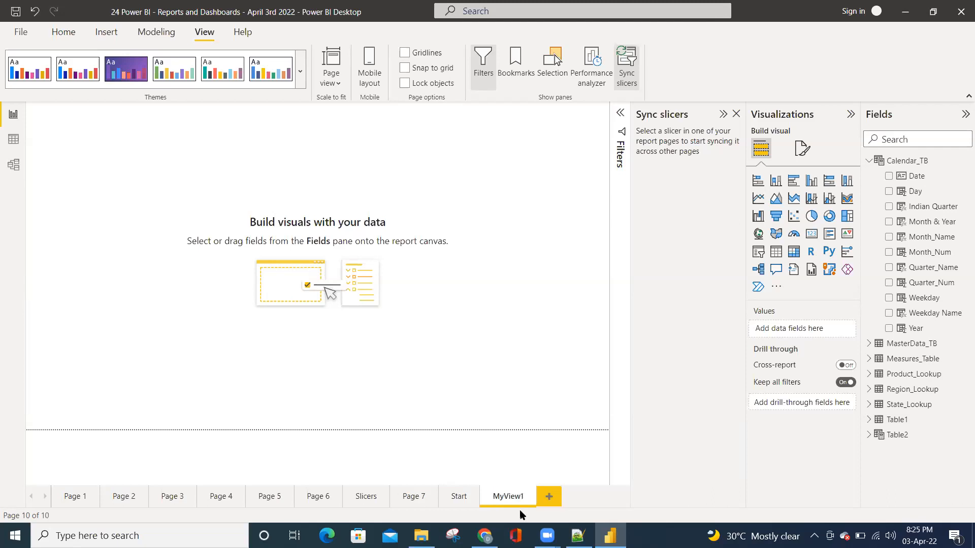
# Add two more report pages named MyView2 and MyView3 after MyView1
pyautogui.click(550, 500)
pyautogui.write('MyView2')
pyautogui.press('Return')
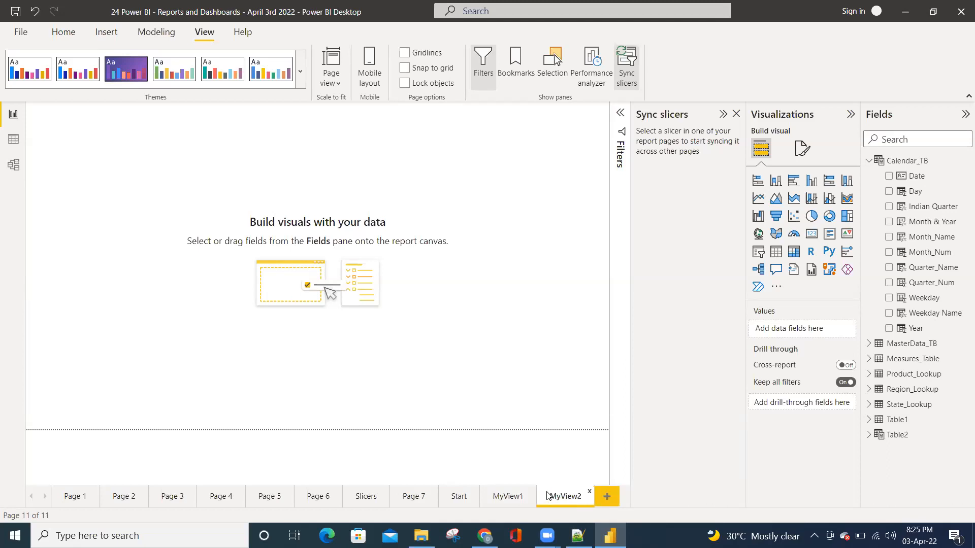
pyautogui.click(605, 495)
pyautogui.doubleClick(578, 496)
pyautogui.write('MyVi')
pyautogui.write('3')
pyautogui.press('Return')
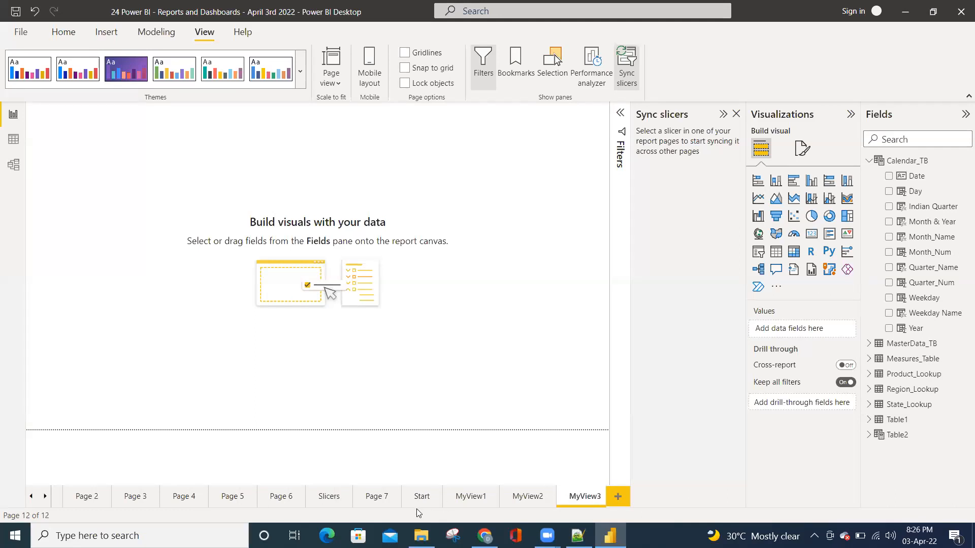
# Look through the three MyView pages, return to MyView1 and hide the slicer syncing settings
pyautogui.click(461, 498)
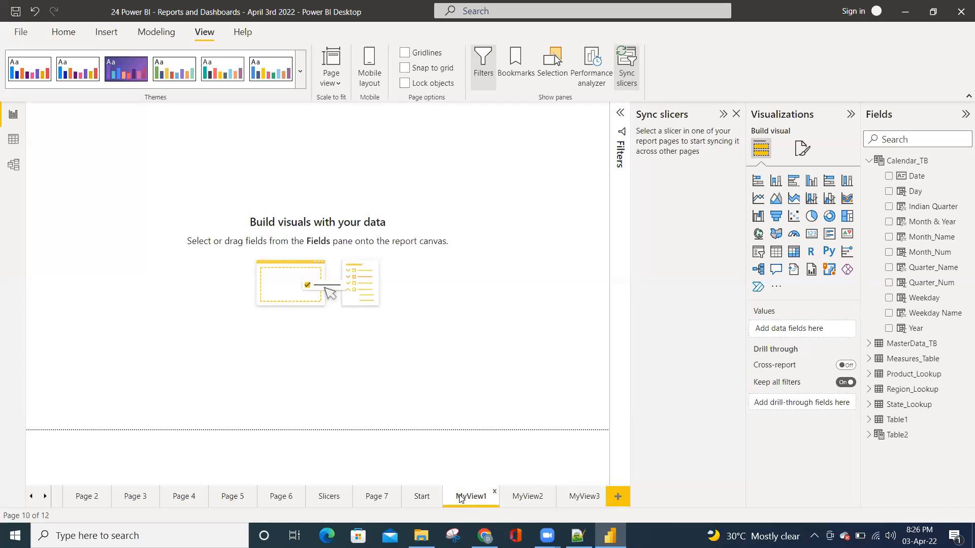
pyautogui.click(519, 496)
pyautogui.click(578, 496)
pyautogui.click(459, 498)
pyautogui.click(737, 114)
pyautogui.click(902, 138)
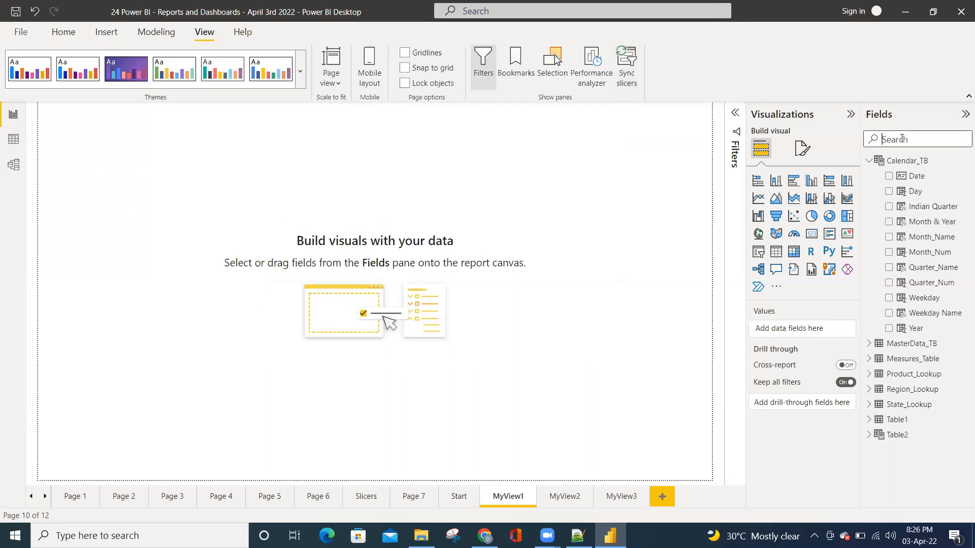
pyautogui.write('region')
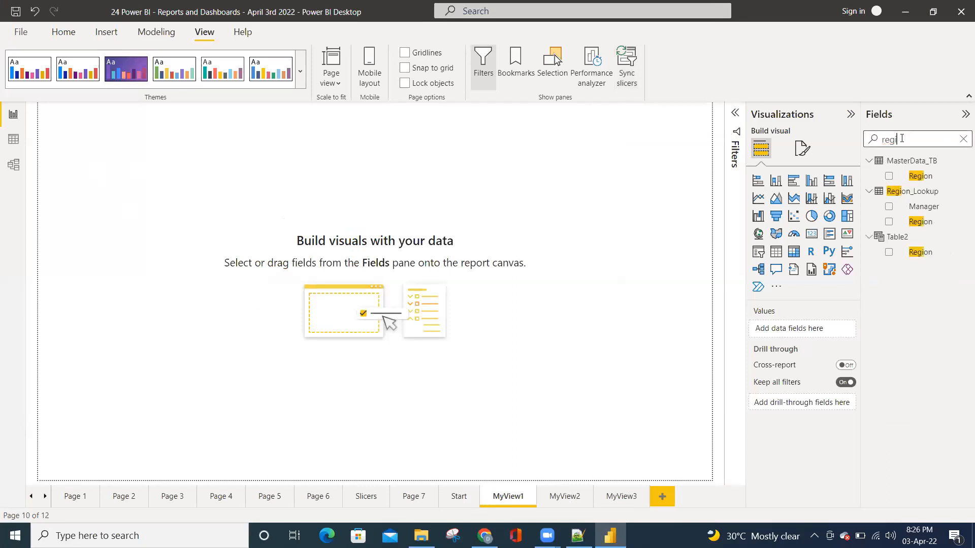
pyautogui.click(889, 222)
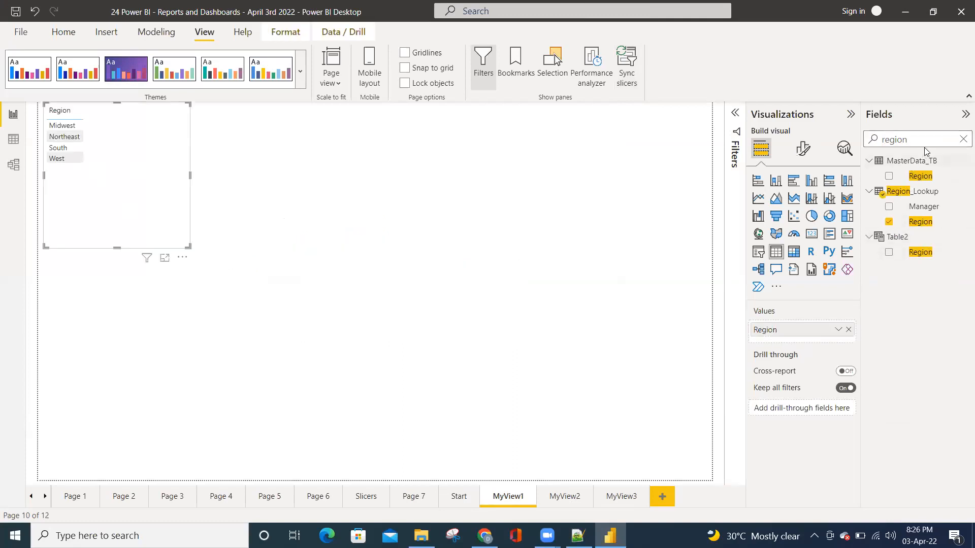
pyautogui.click(963, 139)
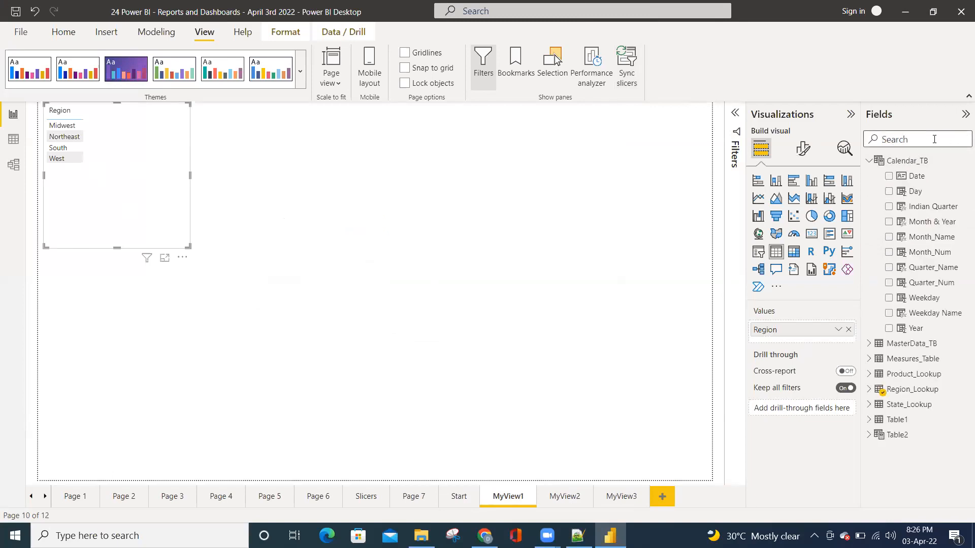
pyautogui.write('revenu')
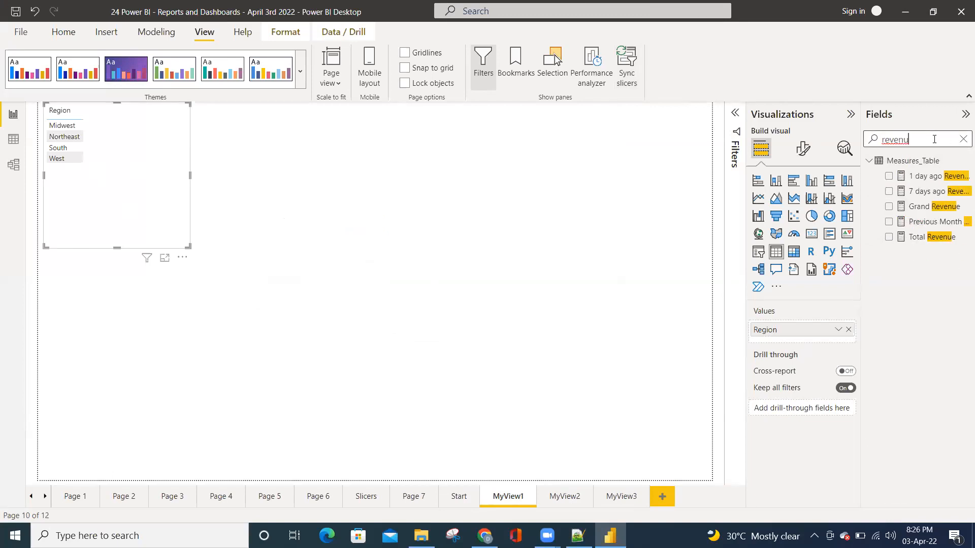
pyautogui.click(963, 139)
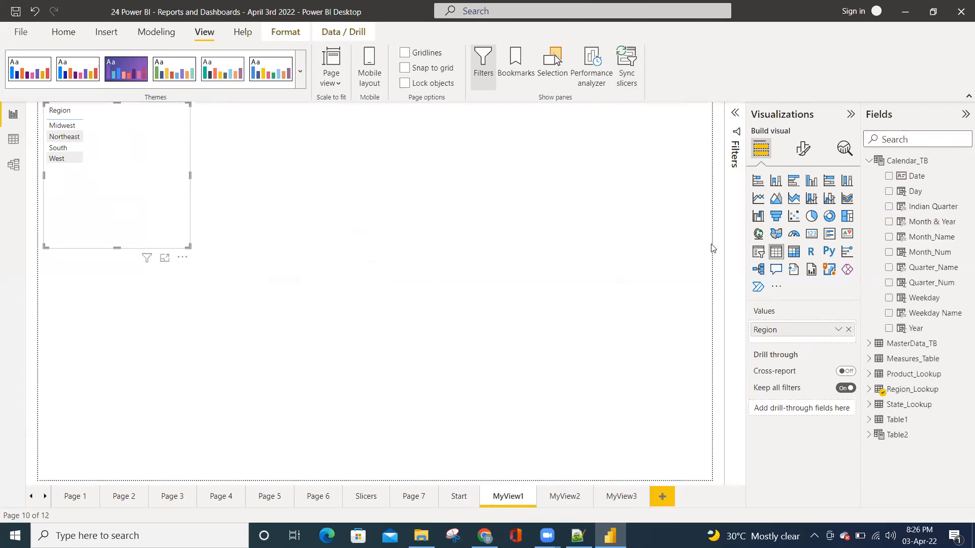
pyautogui.click(848, 330)
# Build a compact table of Manager and Total Revenue on MyView1, placed a little below the page's upper edge
pyautogui.click(899, 139)
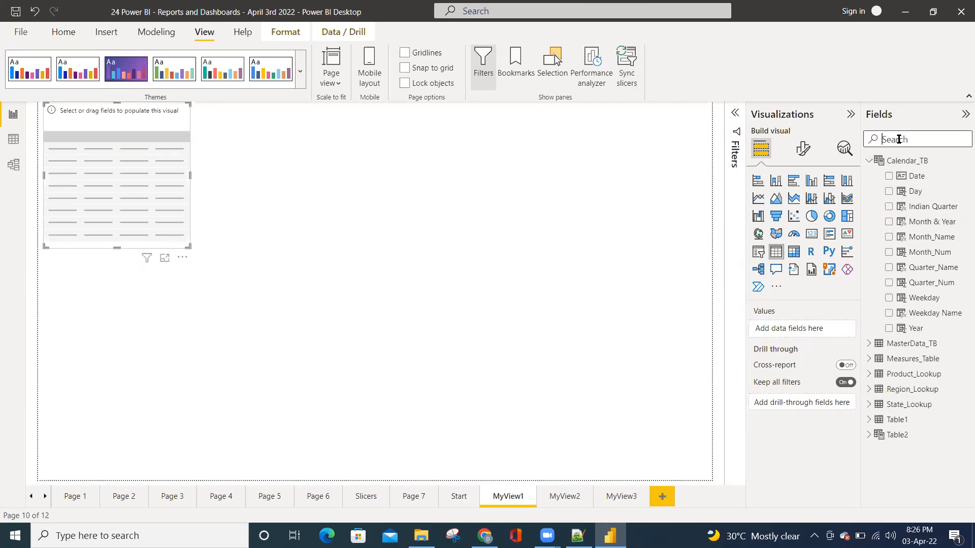
pyautogui.write('man')
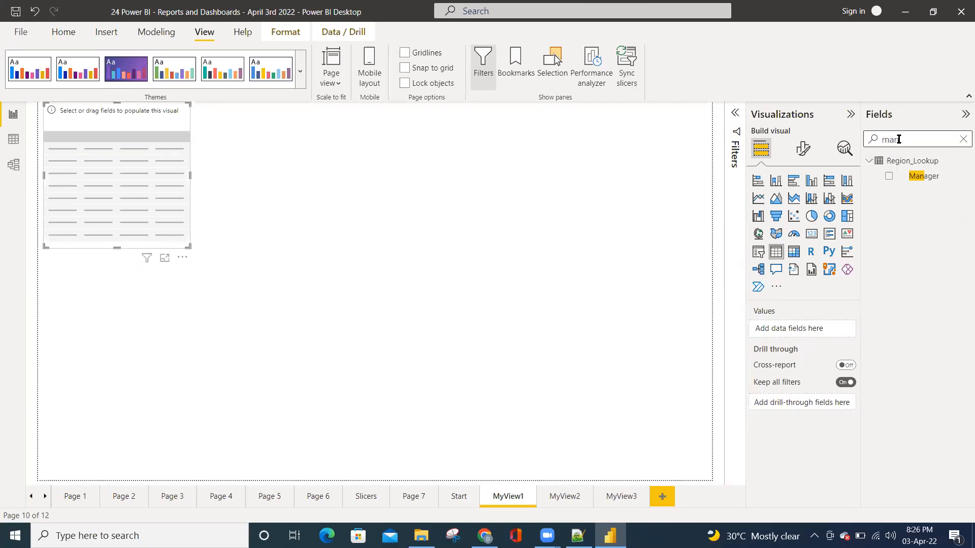
pyautogui.click(889, 177)
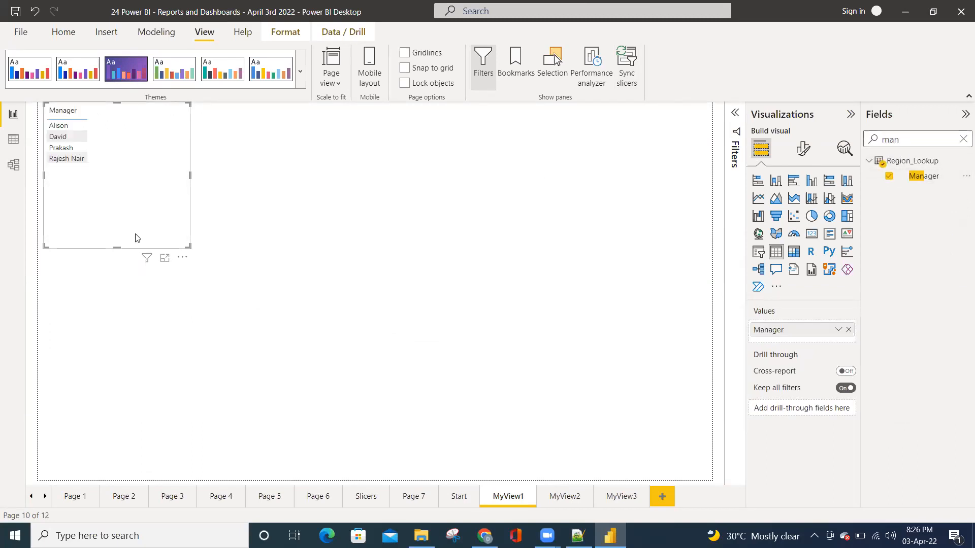
pyautogui.moveTo(136, 237); pyautogui.dragTo(131, 300)
pyautogui.click(963, 140)
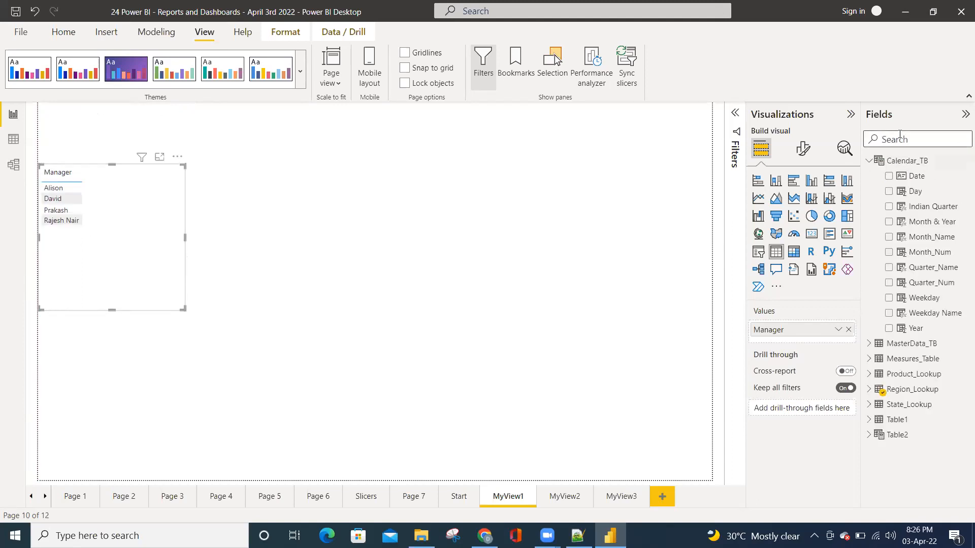
pyautogui.write('reve')
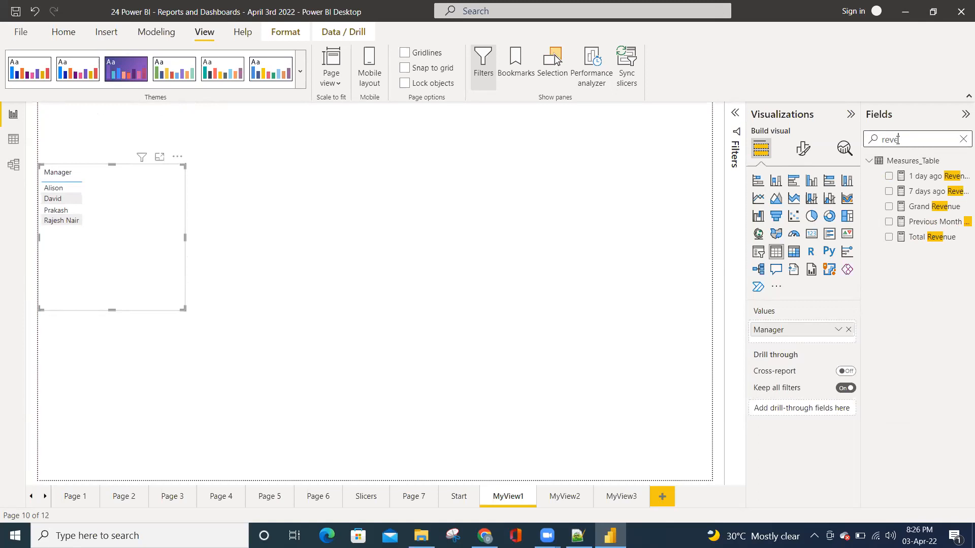
pyautogui.click(889, 237)
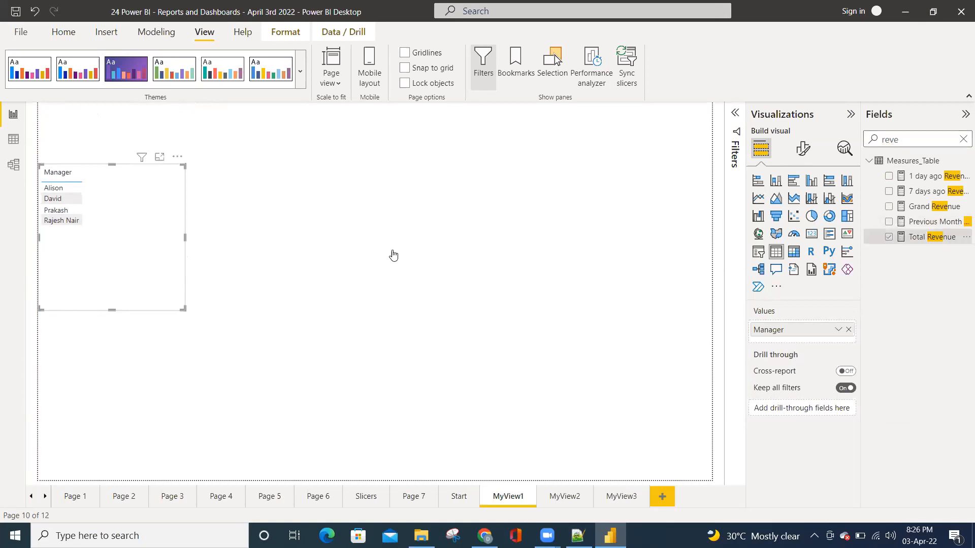
pyautogui.moveTo(183, 308); pyautogui.dragTo(166, 251)
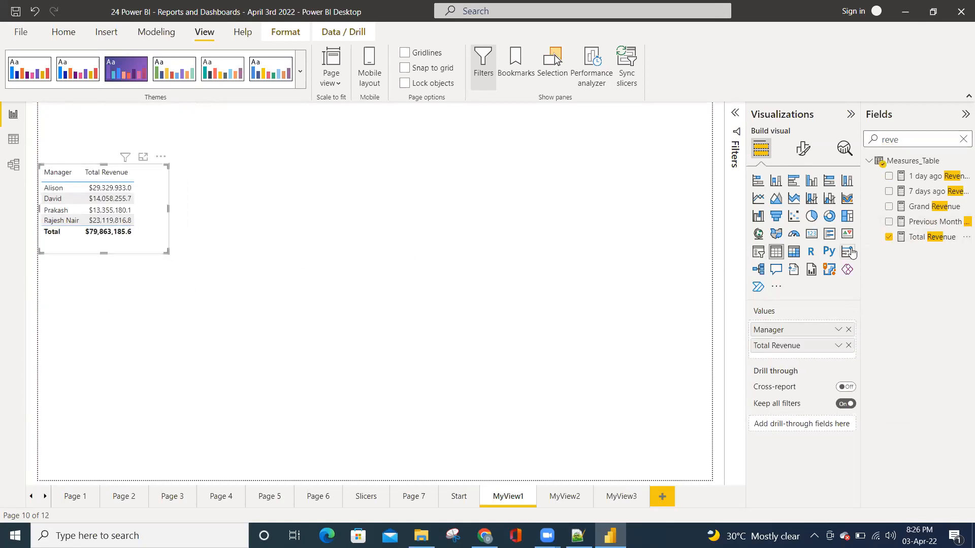
# Convert the Manager revenue table to a pie chart, enlarge it and move it slightly down the page
pyautogui.click(811, 216)
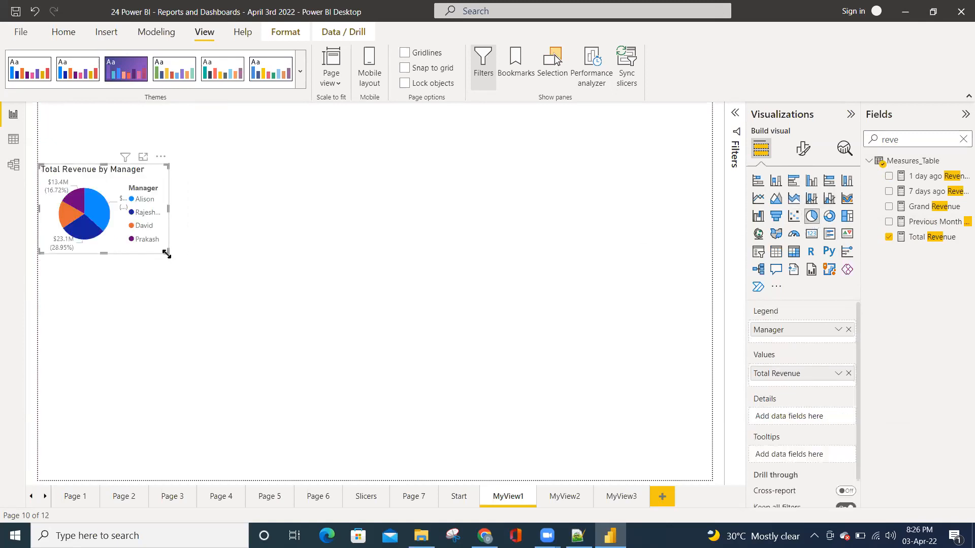
pyautogui.moveTo(167, 253); pyautogui.dragTo(297, 319)
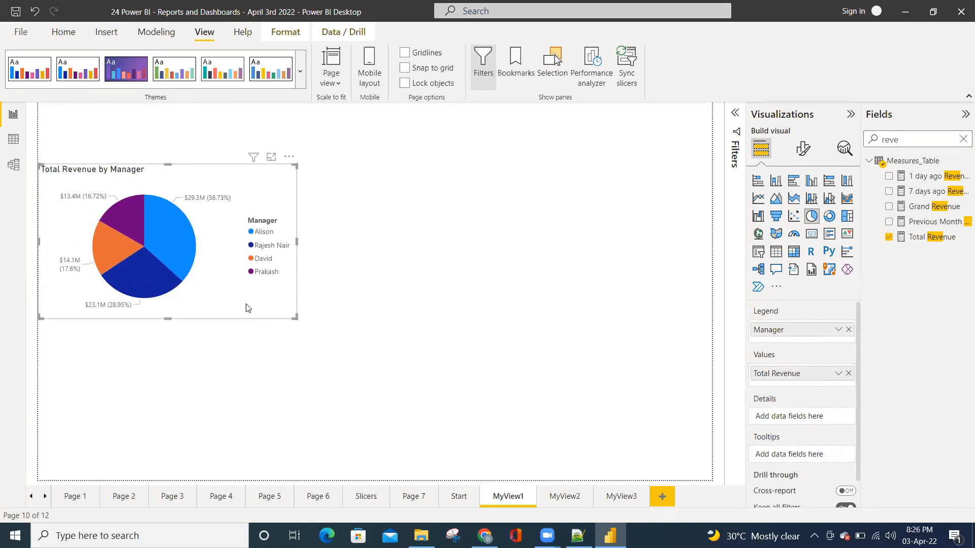
pyautogui.moveTo(236, 309); pyautogui.dragTo(245, 328)
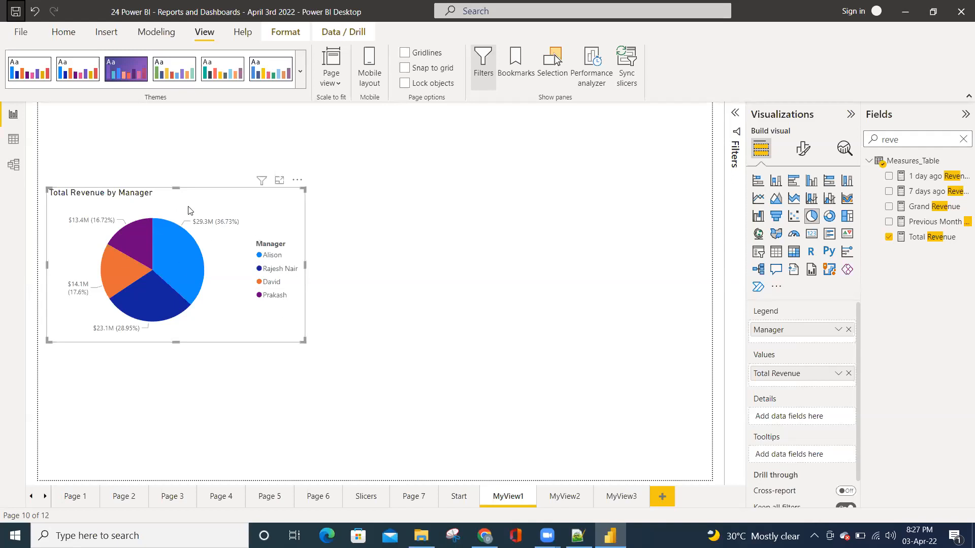
pyautogui.moveTo(205, 198)
pyautogui.mouseDown()
pyautogui.moveTo(202, 208)
pyautogui.moveTo(202, 196)
pyautogui.mouseUp()
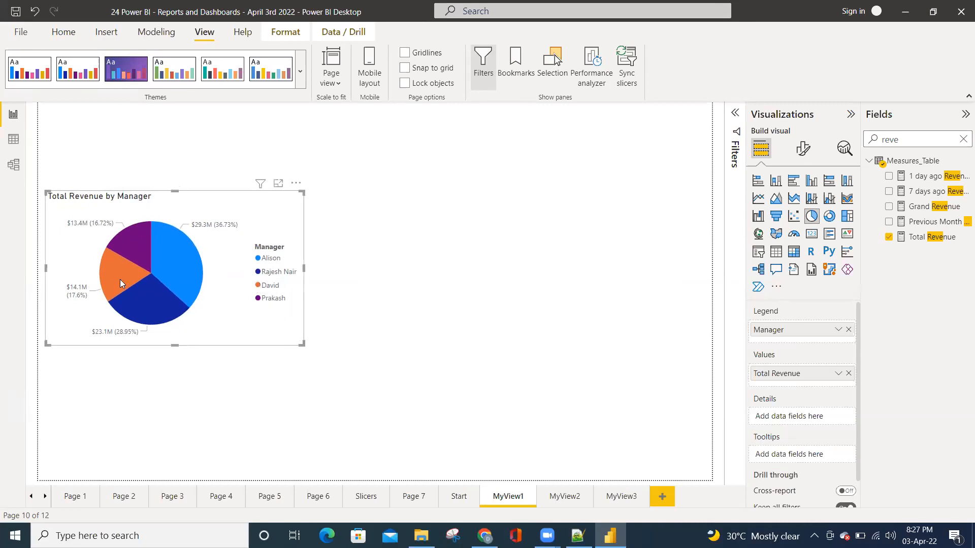
# Try the Inside position for the pie chart's detail labels and set it back to Outside
pyautogui.moveTo(122, 282)
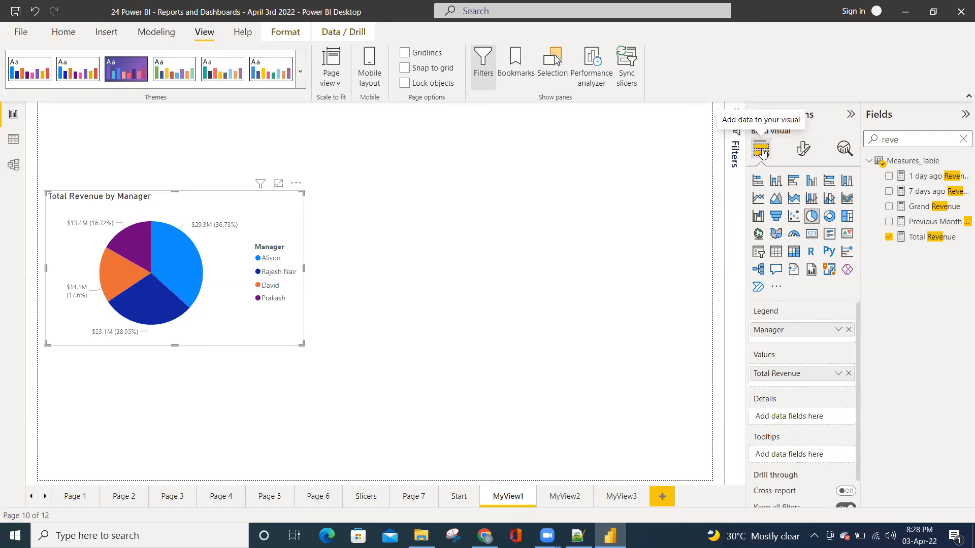
pyautogui.moveTo(261, 183)
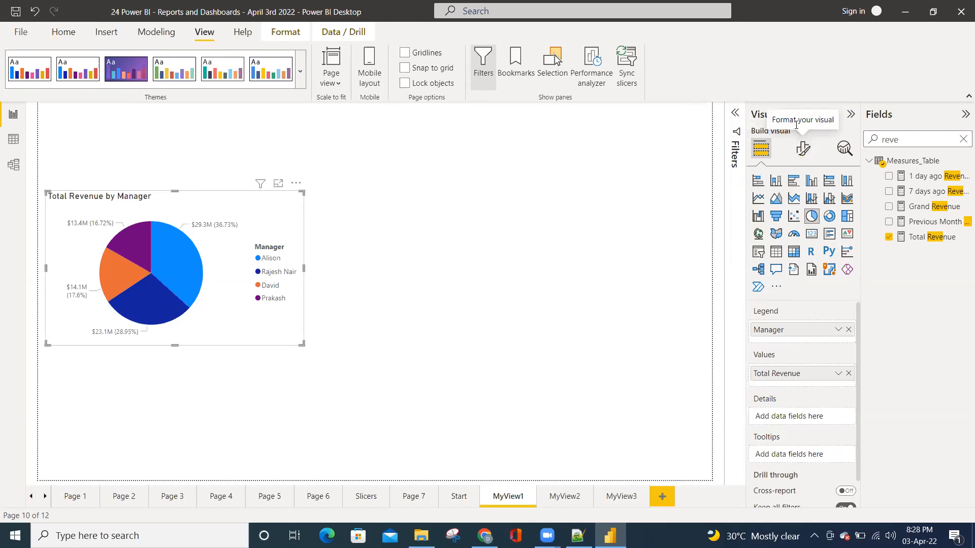
pyautogui.click(803, 148)
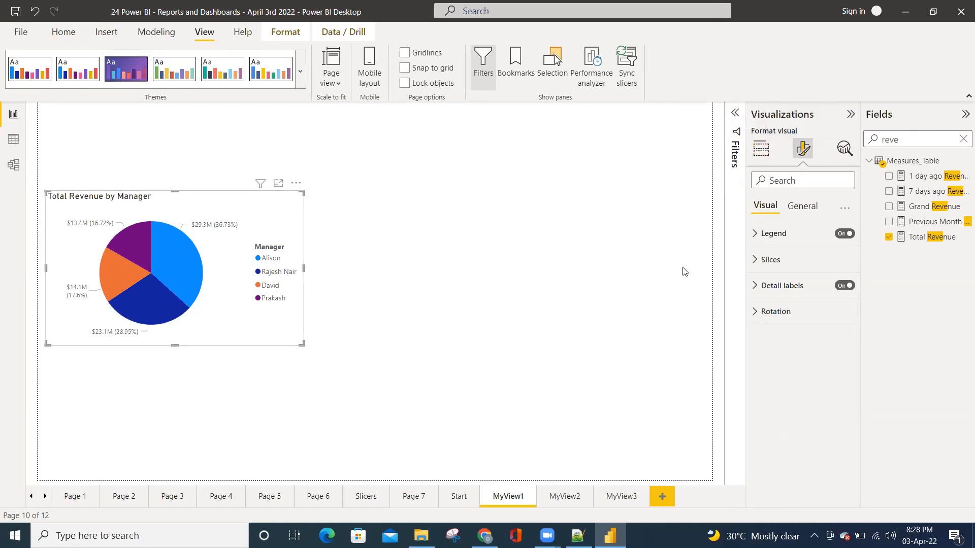
pyautogui.click(765, 234)
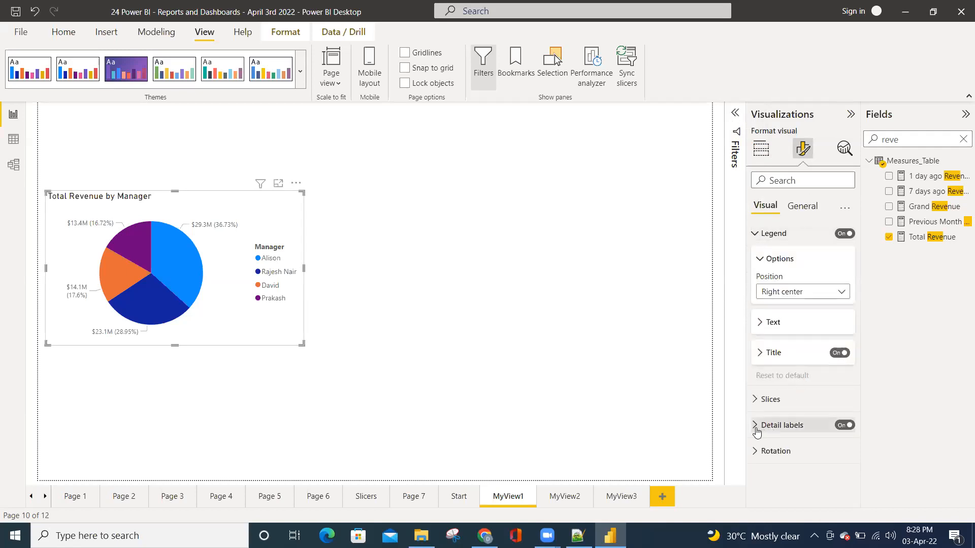
pyautogui.click(807, 424)
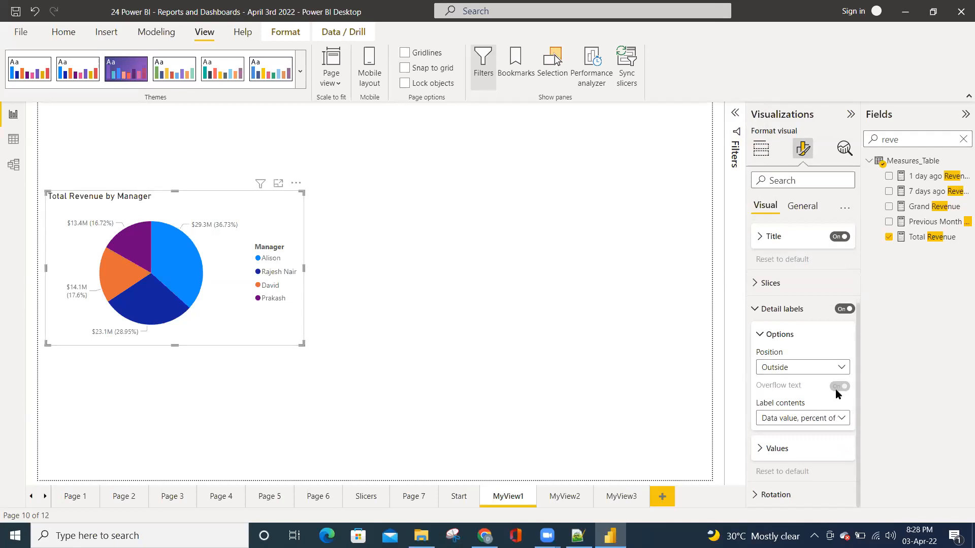
pyautogui.click(818, 367)
pyautogui.click(776, 398)
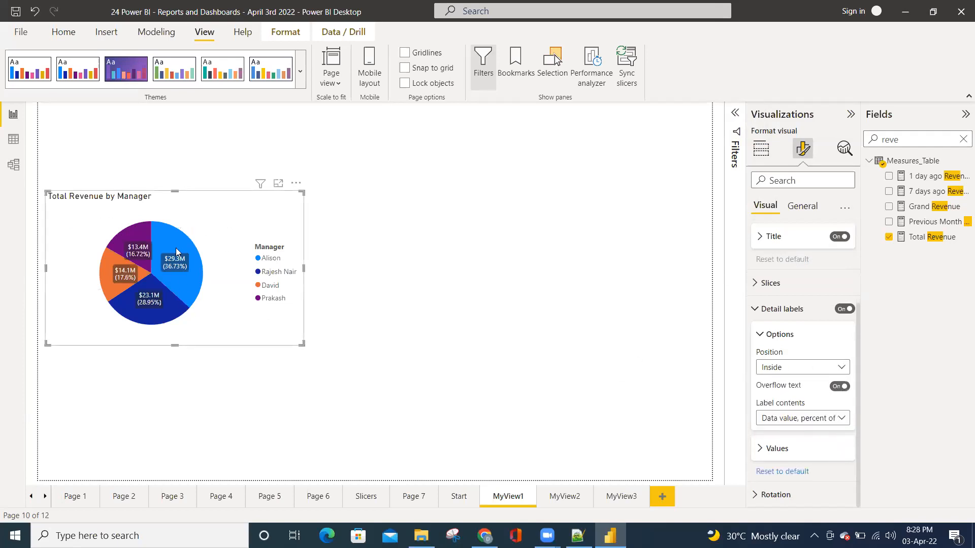
pyautogui.click(798, 371)
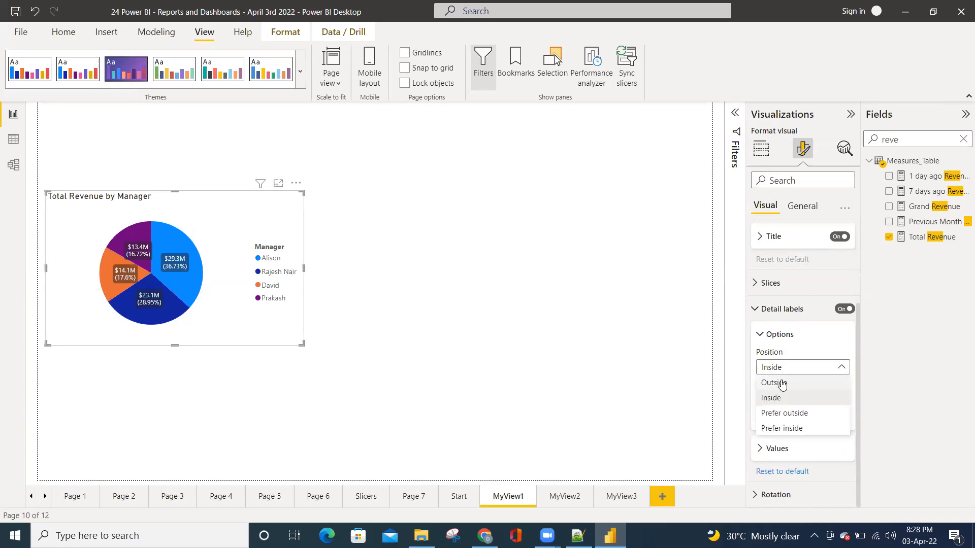
pyautogui.click(783, 382)
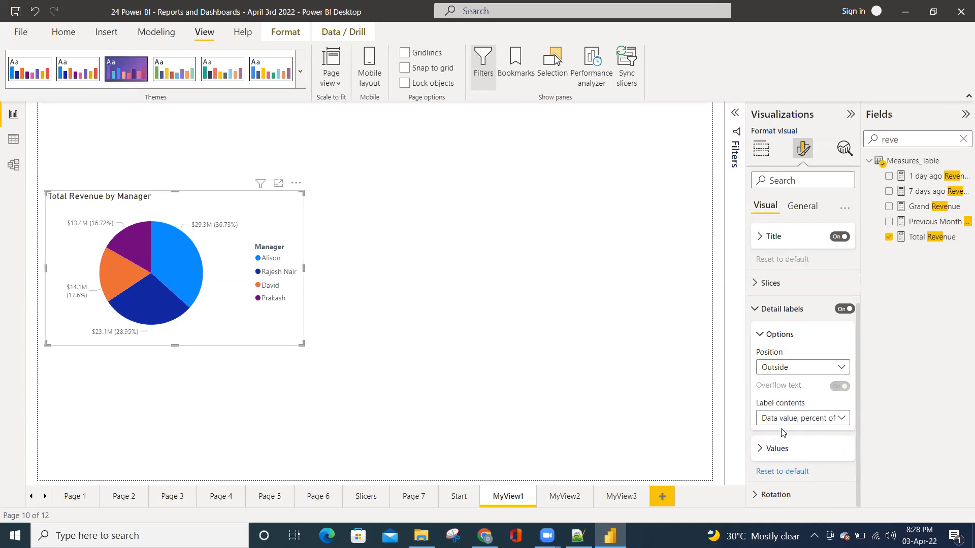
# Try the detail label contents Category, data value and Category, percent of total, ending with All detail labels
pyautogui.click(797, 422)
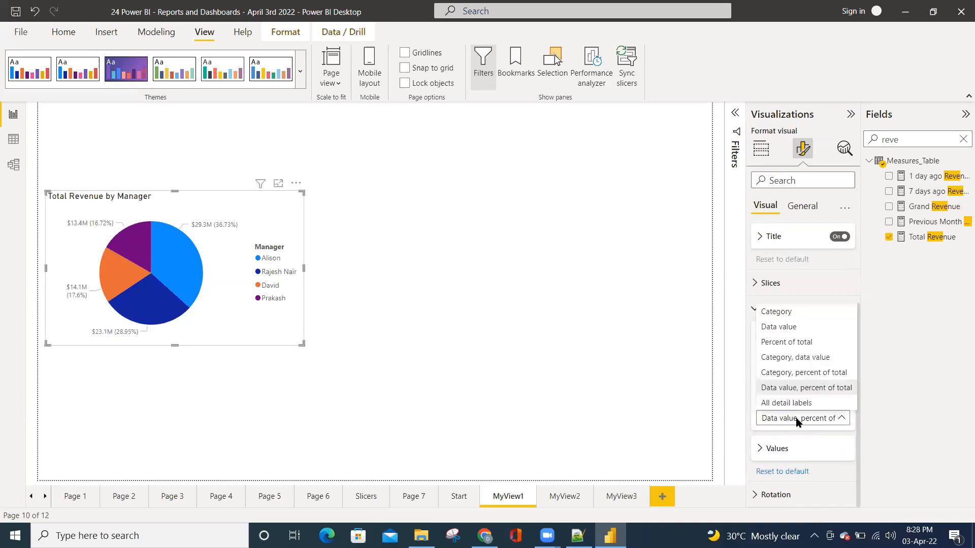
pyautogui.click(785, 359)
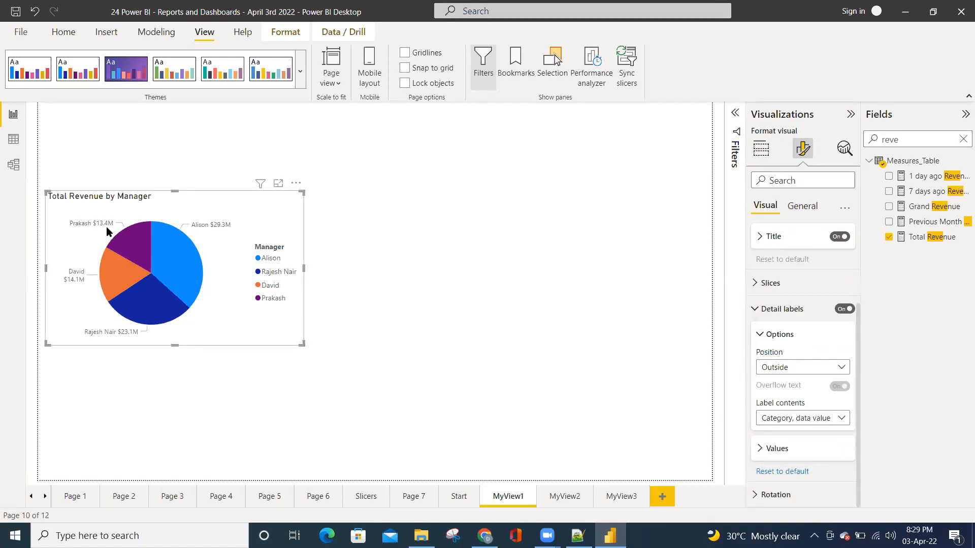
pyautogui.click(802, 423)
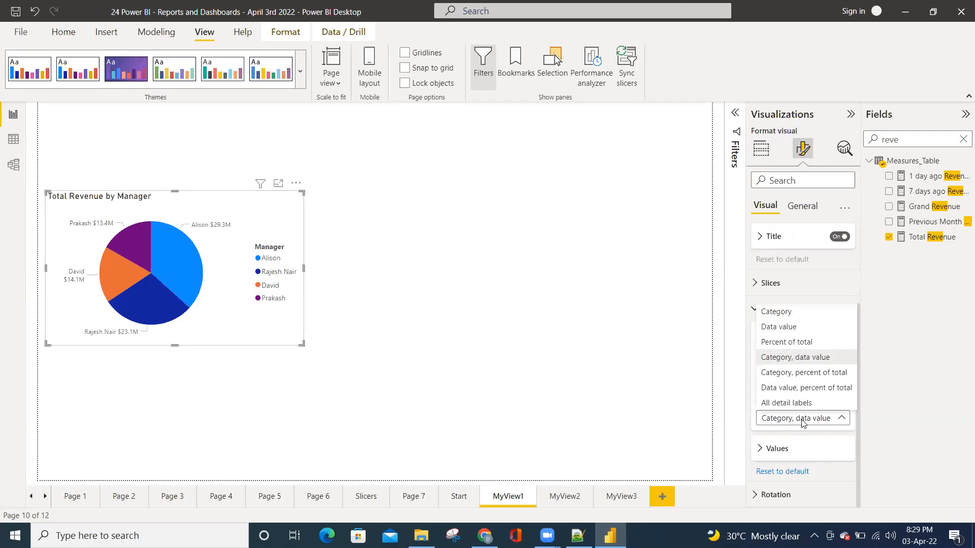
pyautogui.click(781, 374)
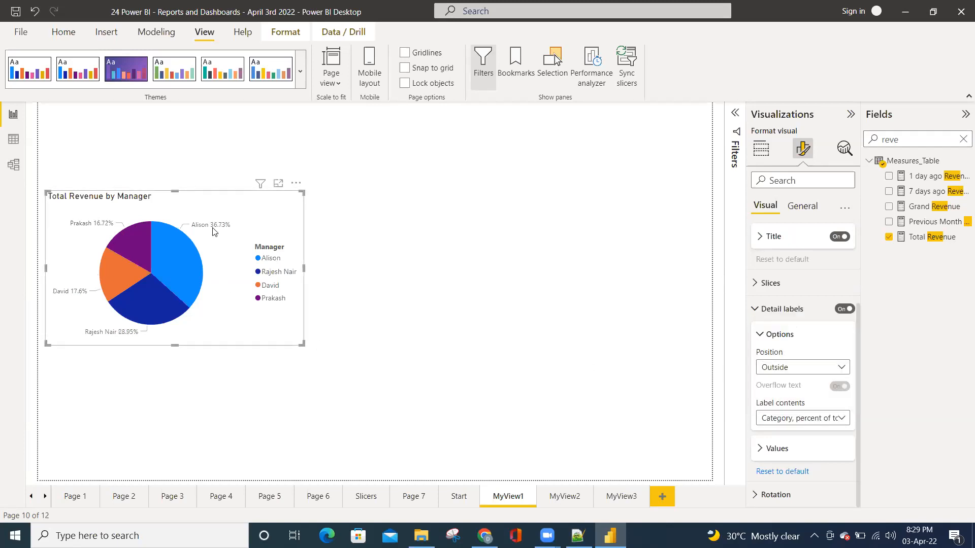
pyautogui.click(811, 421)
pyautogui.click(782, 401)
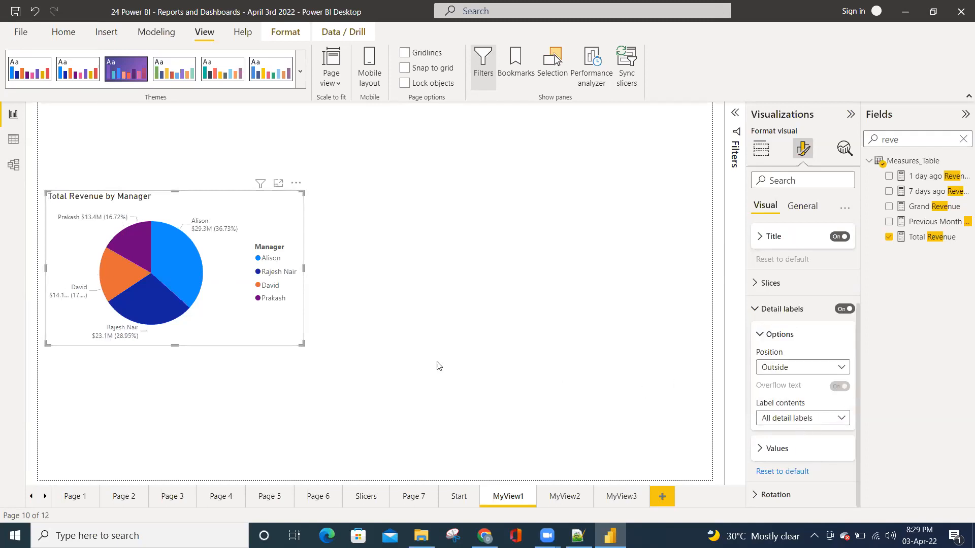
# Highlight one manager from the pie chart's legend and another from a slice, and clear the highlight
pyautogui.moveTo(201, 235)
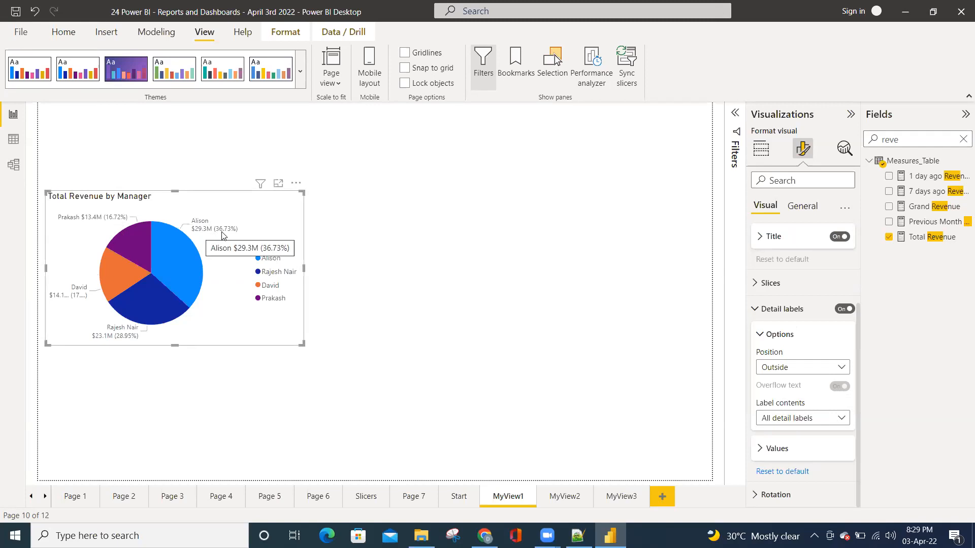
pyautogui.click(275, 274)
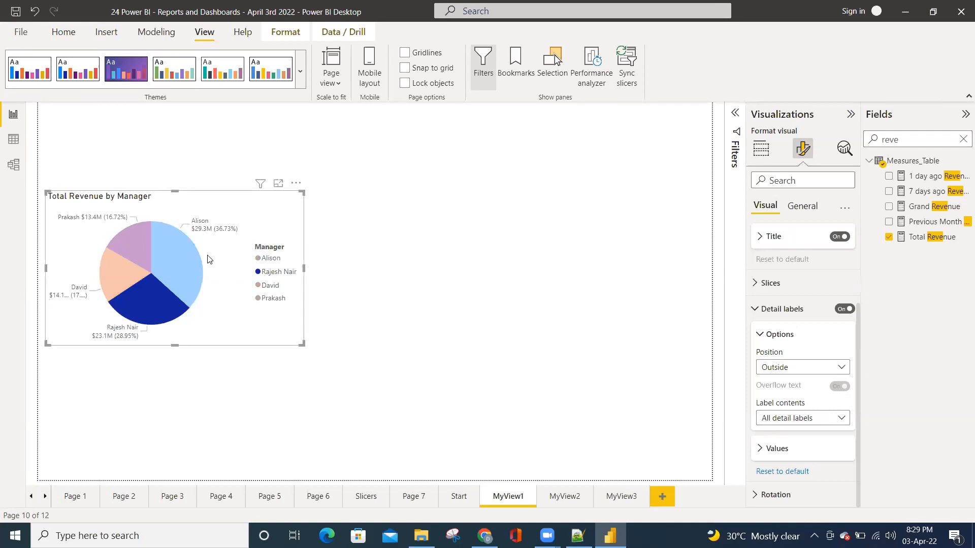
pyautogui.click(196, 261)
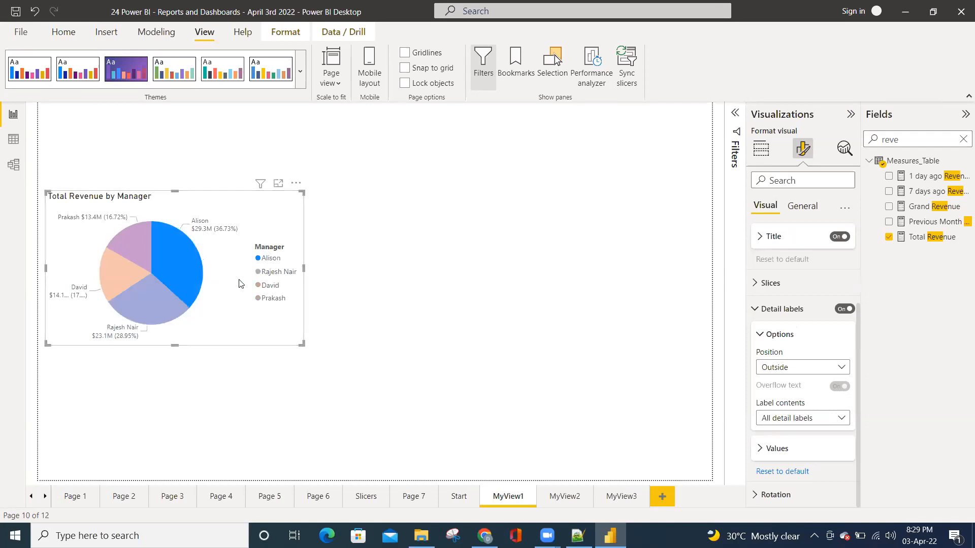
pyautogui.click(185, 257)
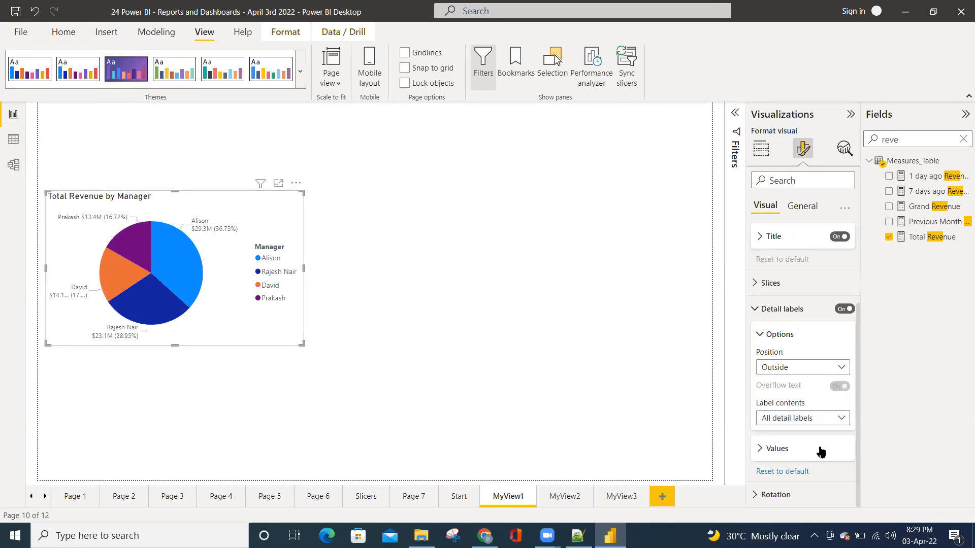
# Reset the pie chart's detail labels to default and set their contents to All detail labels
pyautogui.click(770, 472)
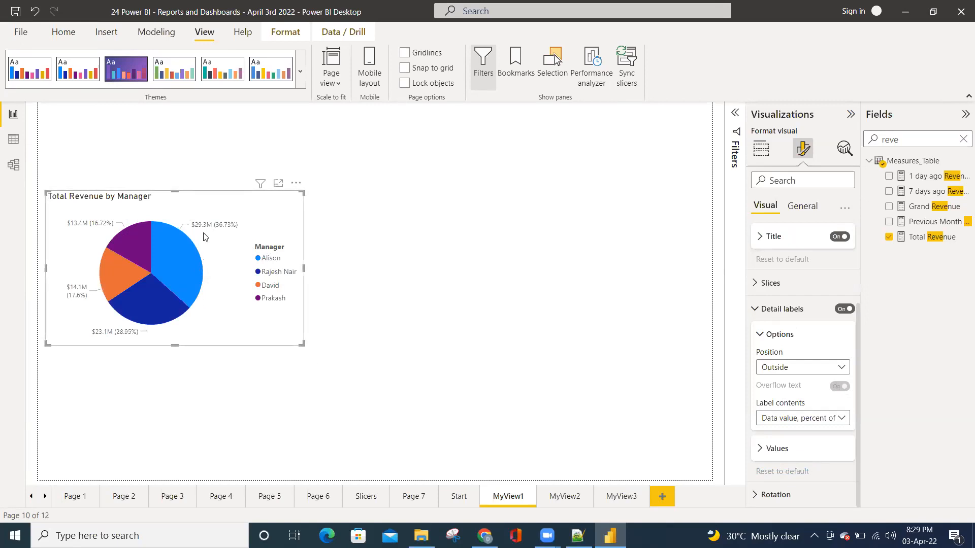
pyautogui.click(772, 423)
pyautogui.click(776, 403)
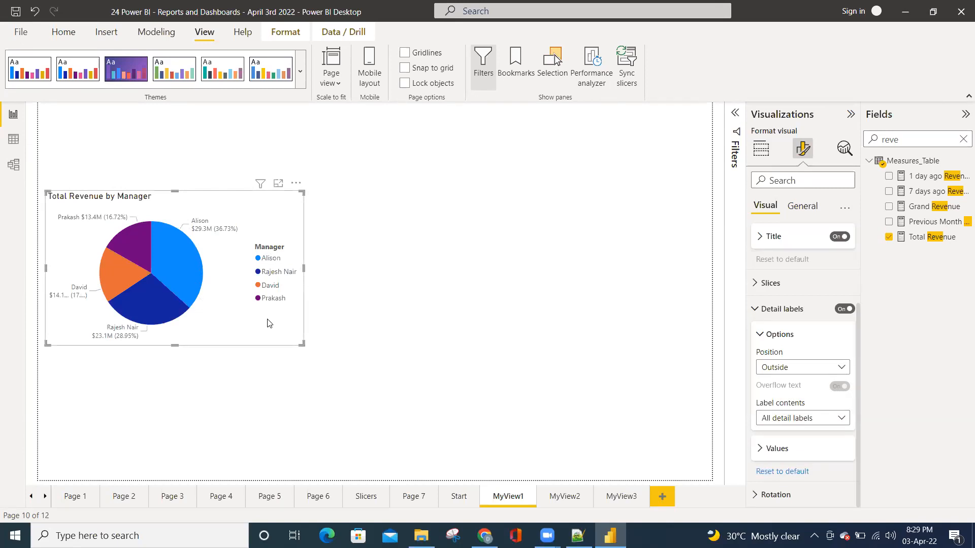
pyautogui.click(755, 310)
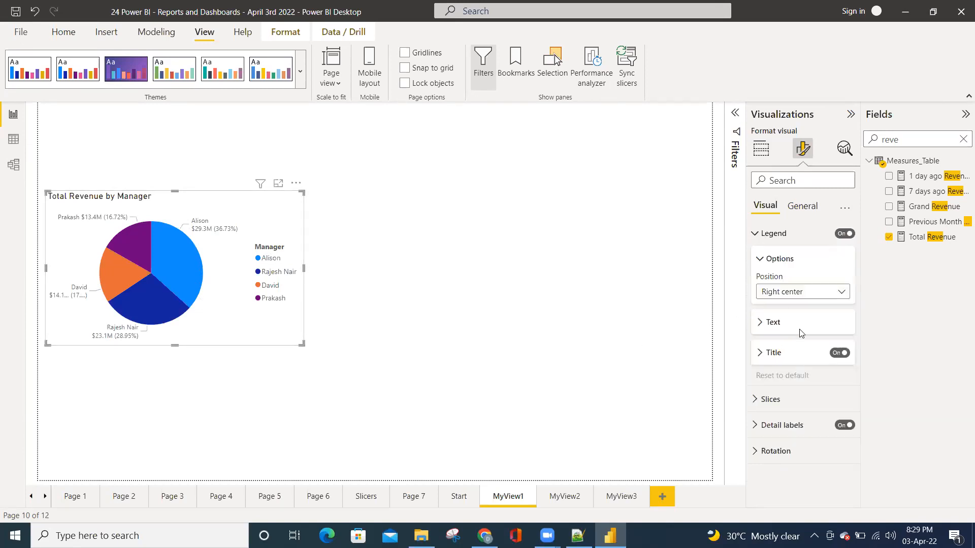
# Turn off the pie chart's legend title and enlarge the chart slightly
pyautogui.click(761, 260)
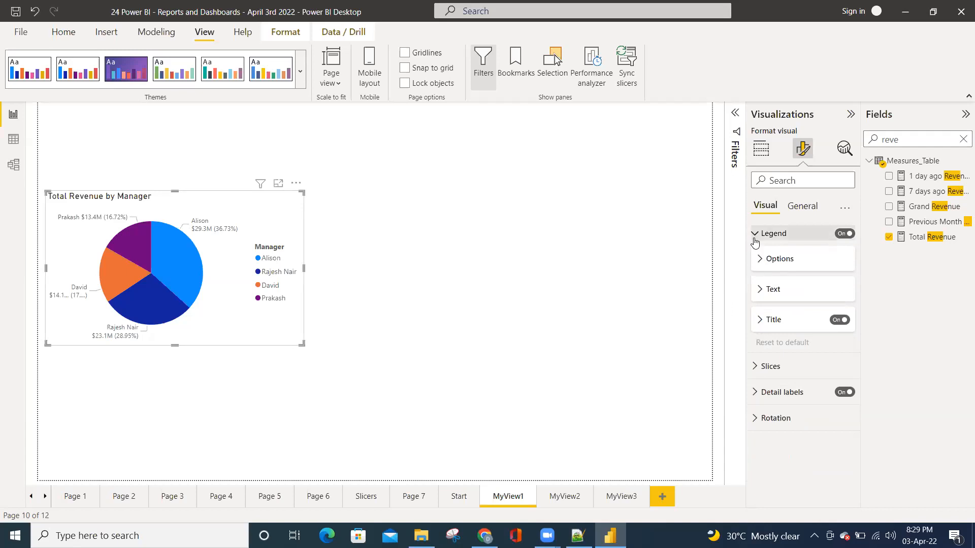
pyautogui.click(838, 321)
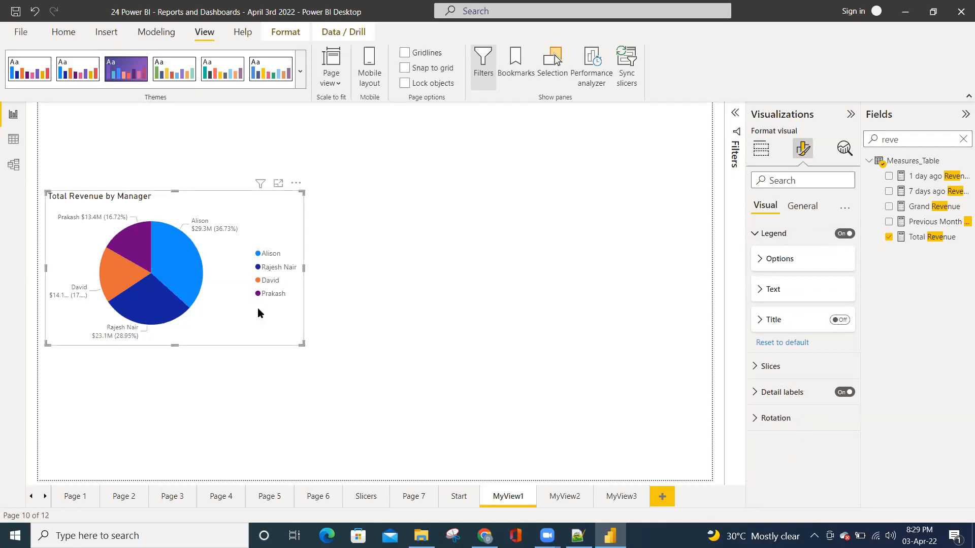
pyautogui.moveTo(304, 344); pyautogui.dragTo(322, 354)
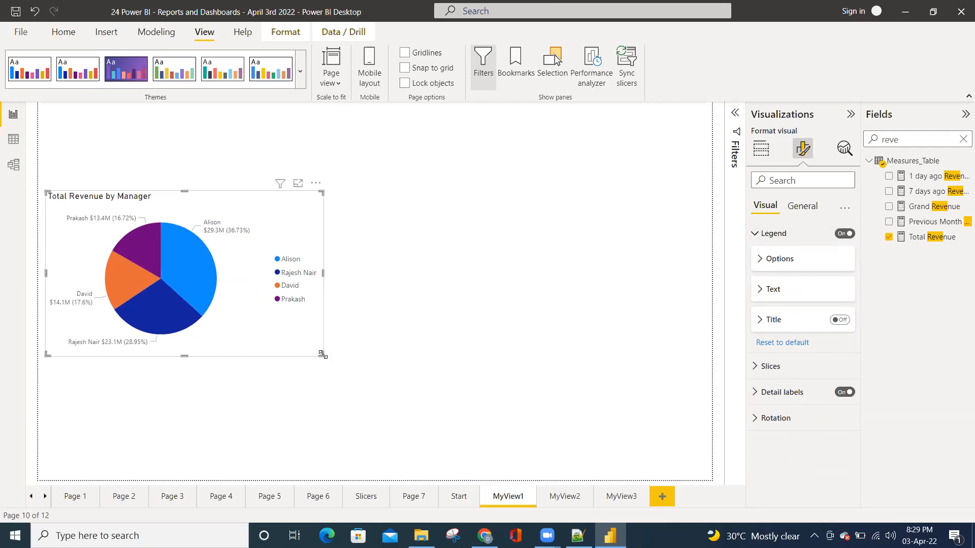
pyautogui.click(420, 291)
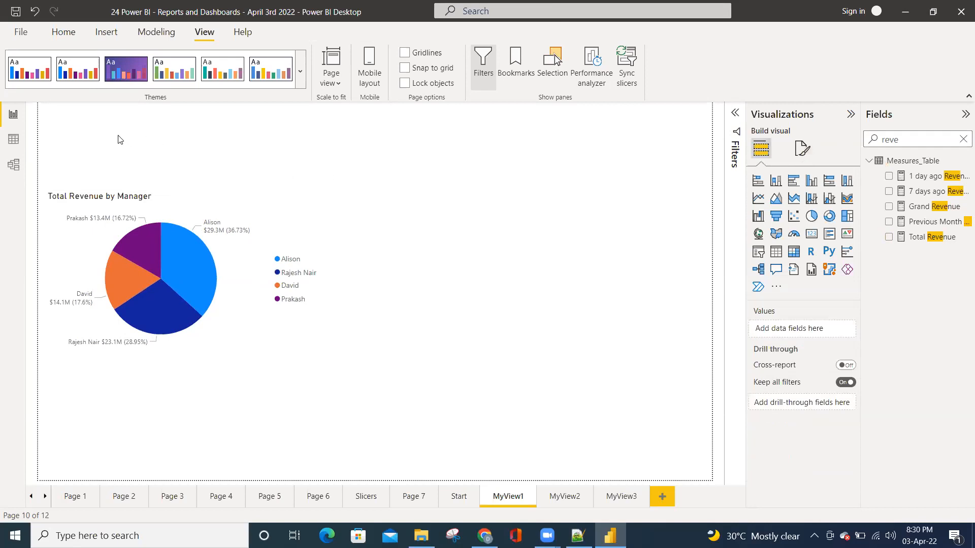
# Add a slicer for Year from Calendar_TB above the pie chart and shrink it clear of the chart
pyautogui.click(963, 139)
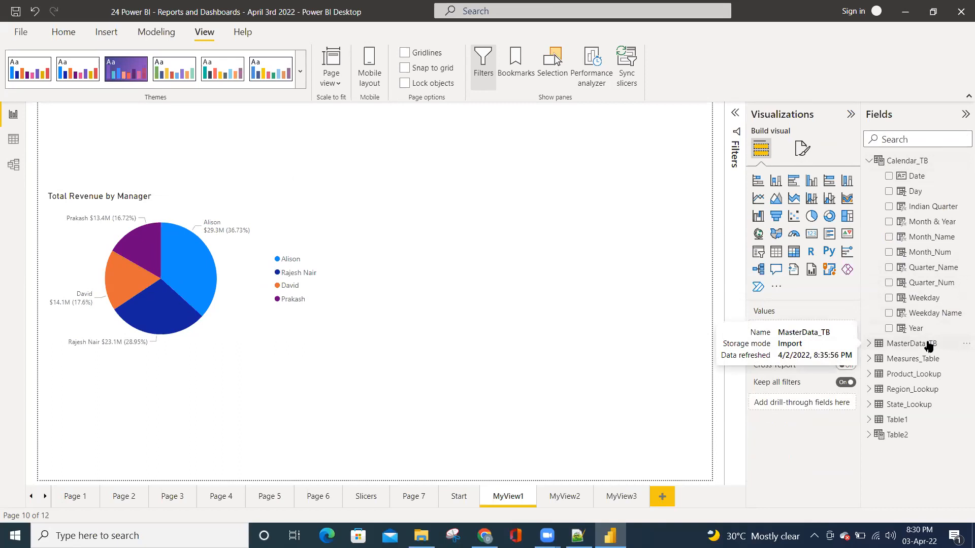
pyautogui.click(889, 329)
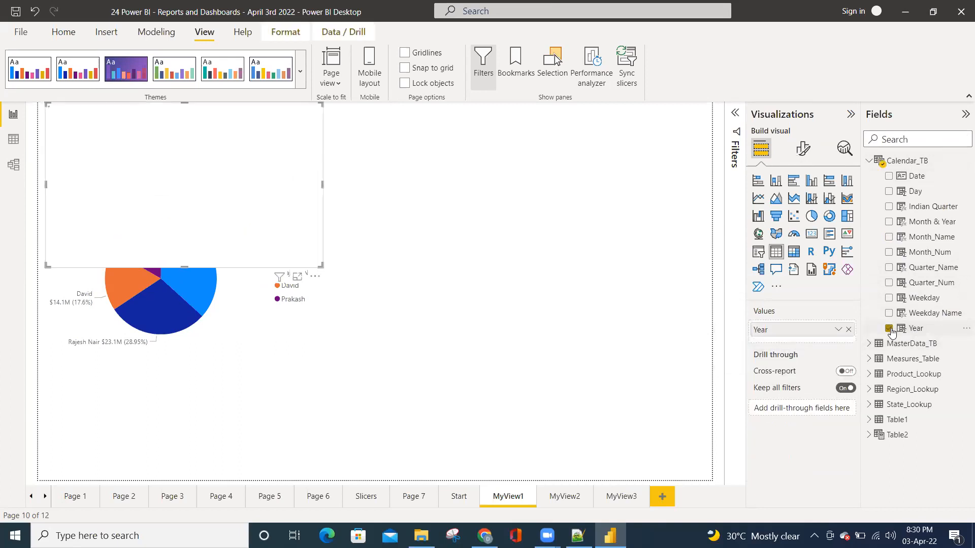
pyautogui.click(759, 256)
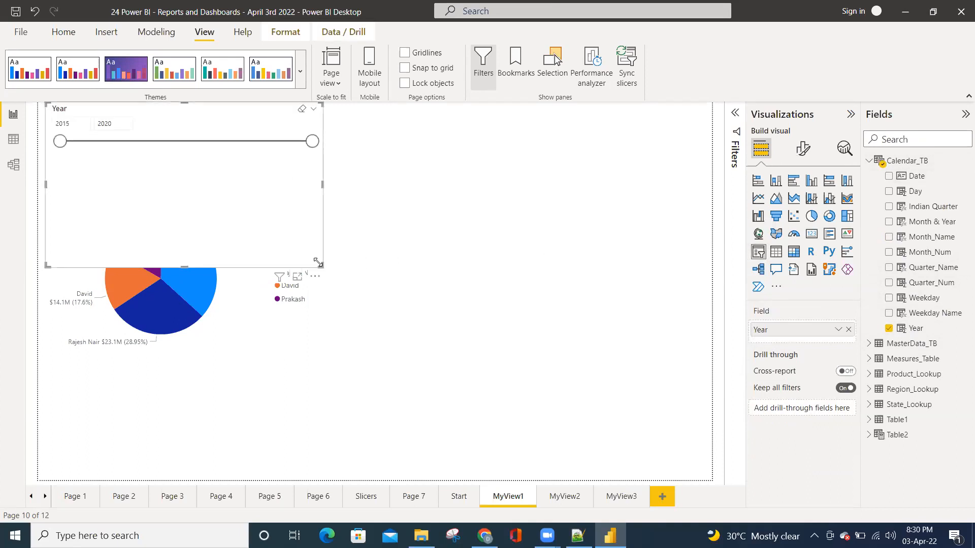
pyautogui.moveTo(320, 264); pyautogui.dragTo(248, 160)
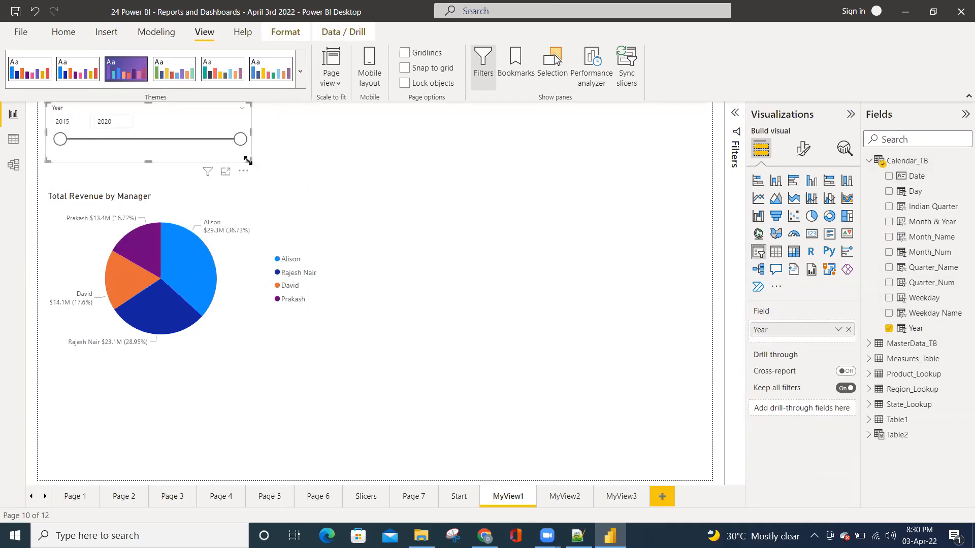
pyautogui.click(290, 181)
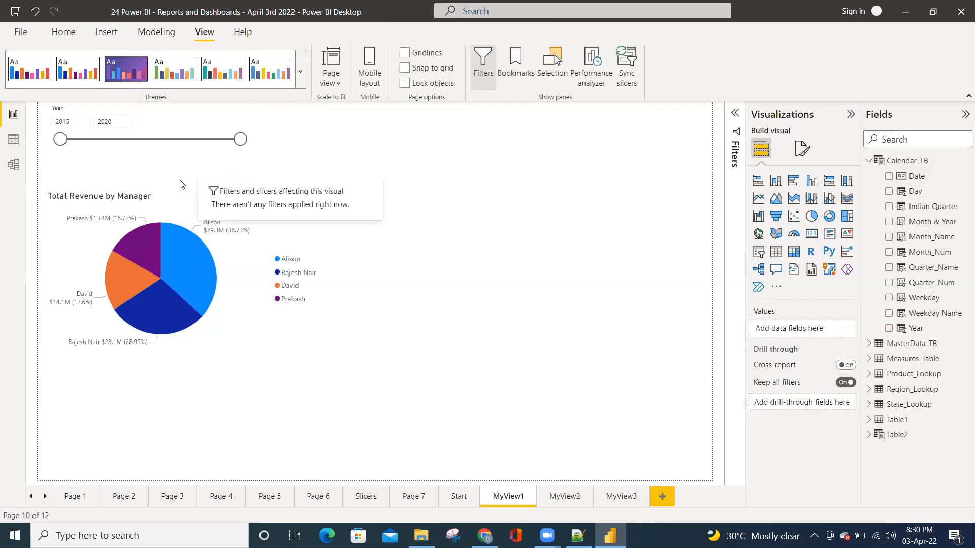
# Move the pie chart further down the page and shift the Year slicer down slightly
pyautogui.click(300, 227)
pyautogui.moveTo(255, 203); pyautogui.dragTo(255, 224)
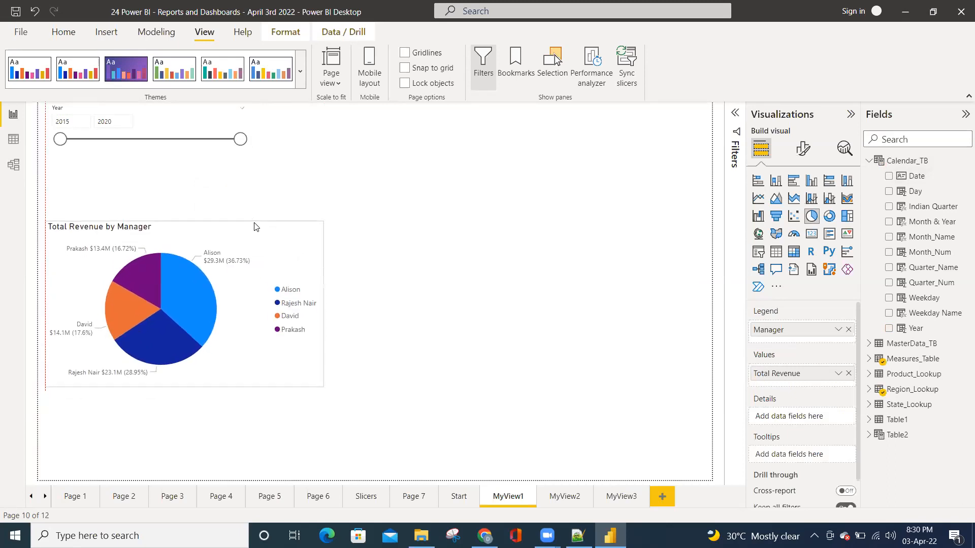
pyautogui.click(193, 155)
pyautogui.moveTo(193, 155); pyautogui.dragTo(193, 165)
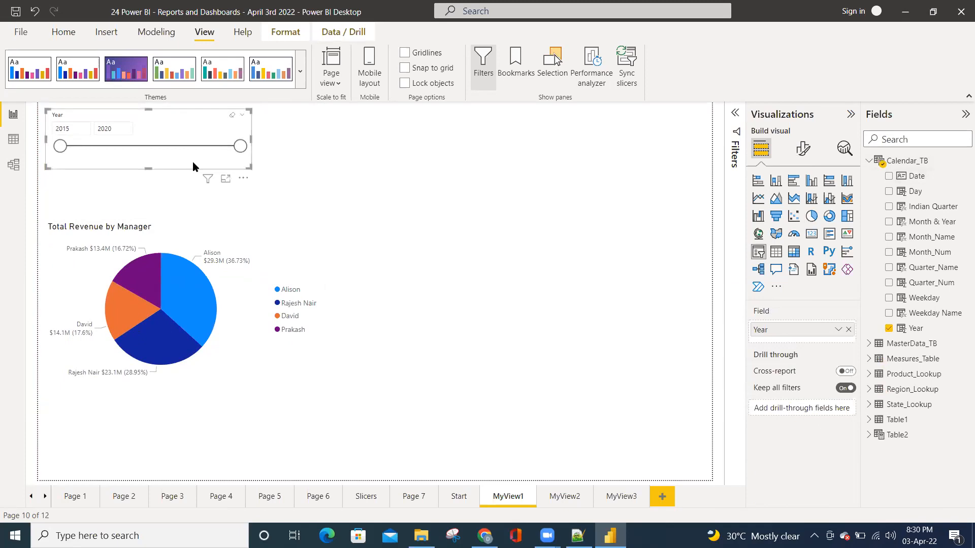
# Change the Year slicer to a list tall enough for all years and select 2018
pyautogui.click(242, 121)
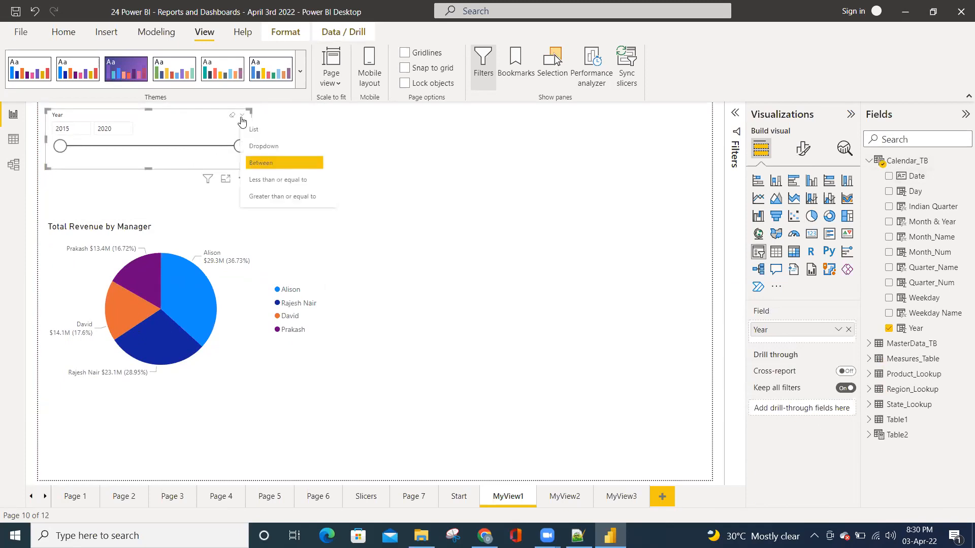
pyautogui.click(274, 126)
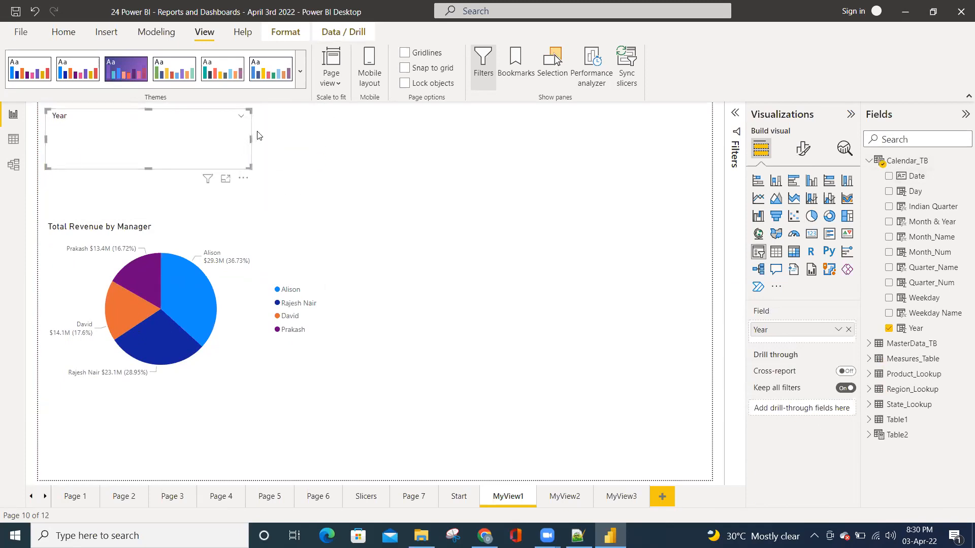
pyautogui.click(193, 221)
pyautogui.click(184, 158)
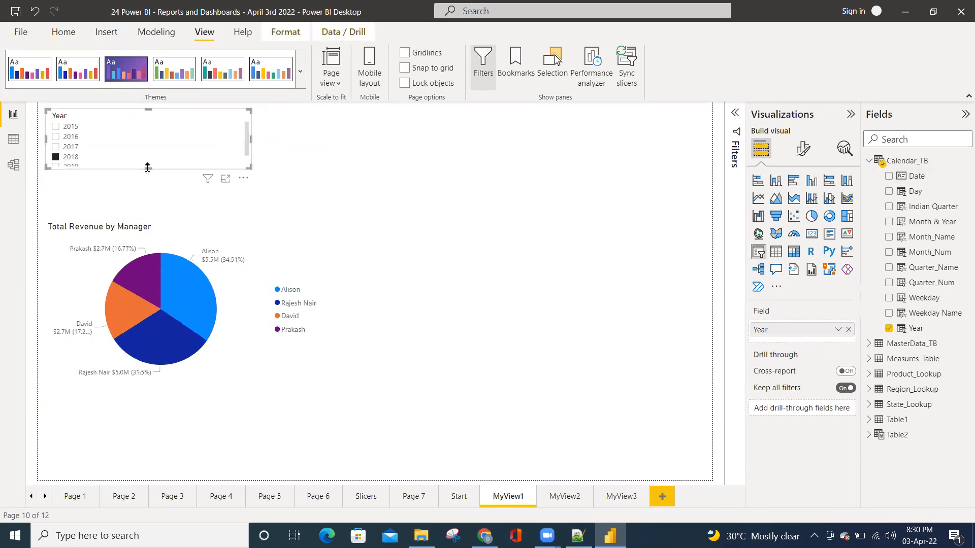
pyautogui.moveTo(147, 169); pyautogui.dragTo(146, 188)
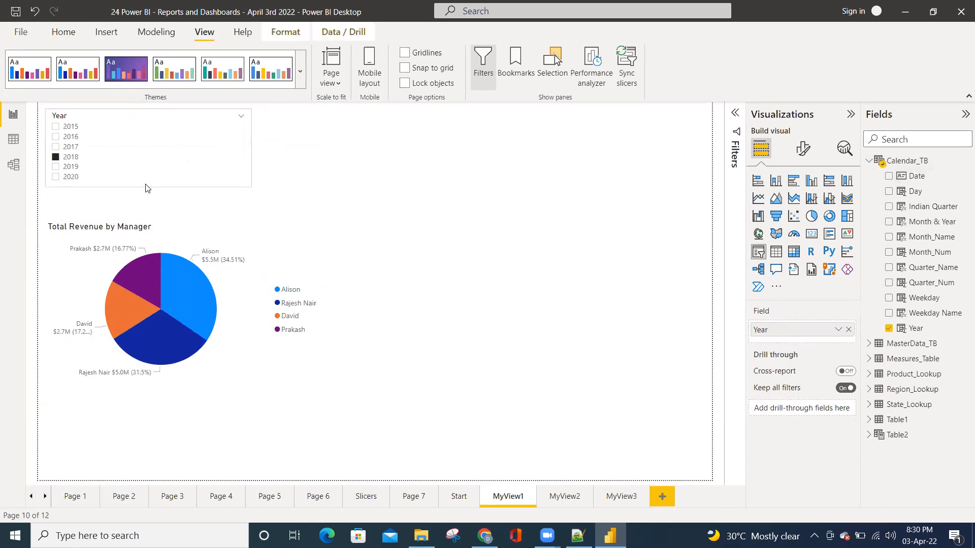
# Stretch the pie chart upward to just below the Year slicer and keep 2018 as the selected year
pyautogui.click(274, 222)
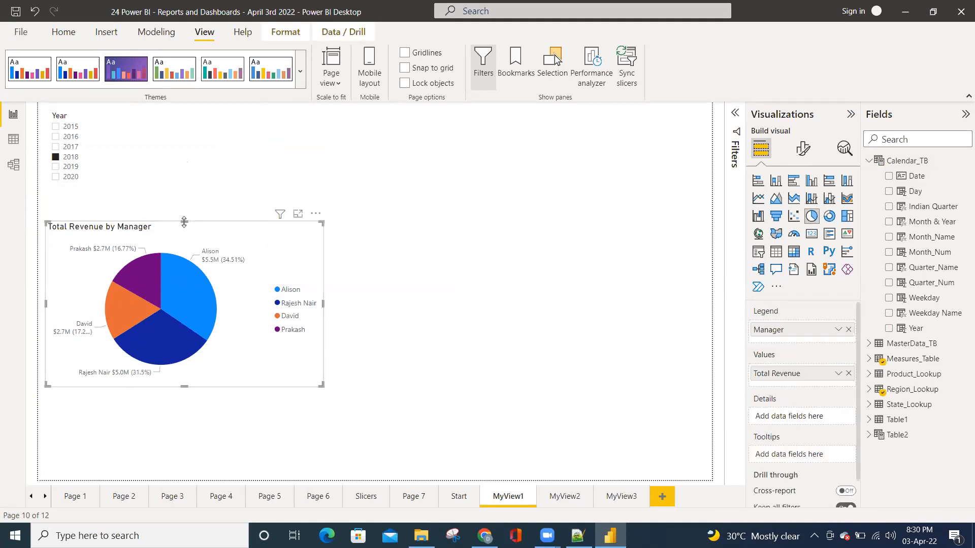
pyautogui.moveTo(185, 212); pyautogui.dragTo(184, 202)
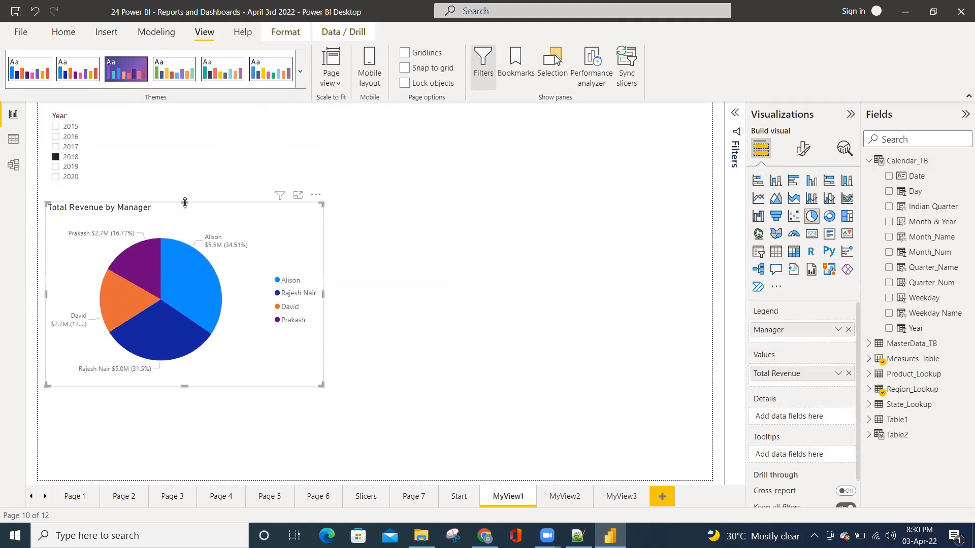
pyautogui.click(74, 151)
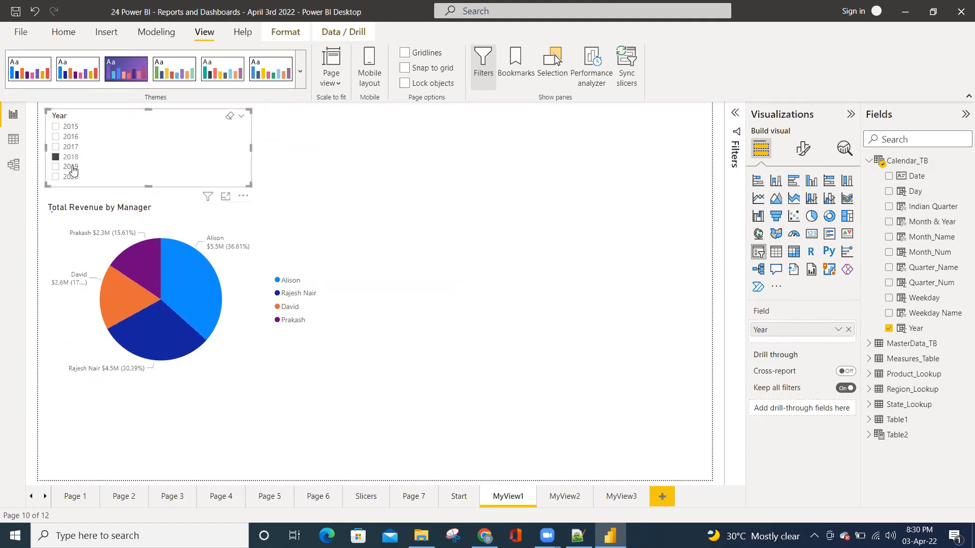
pyautogui.click(501, 269)
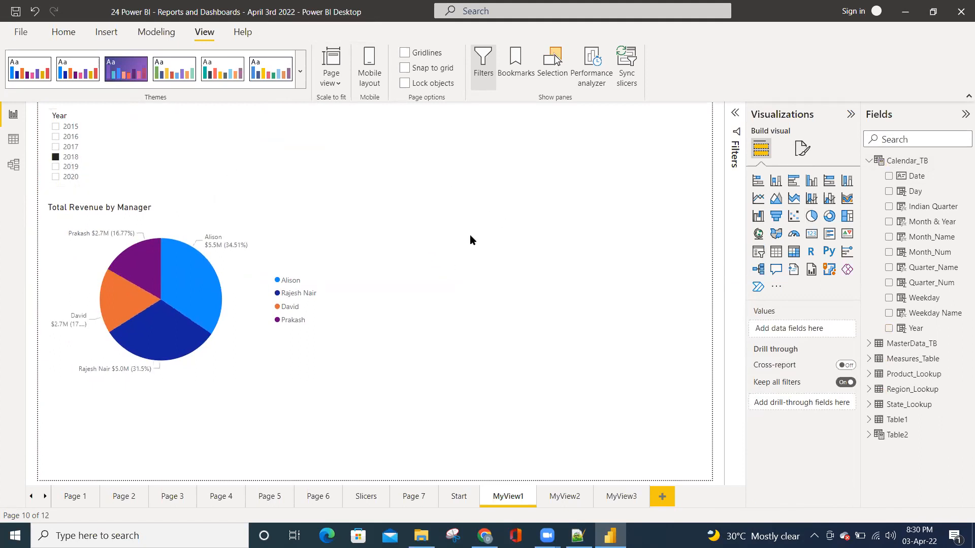
# Create a new visual with City from MasterData_TB and Product Name from Product_Lookup
pyautogui.click(905, 140)
pyautogui.write('city')
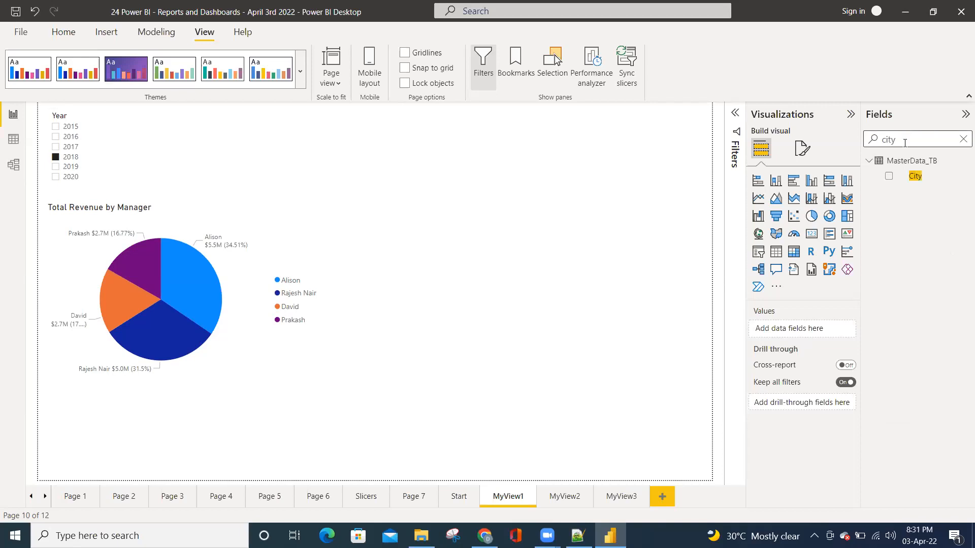
pyautogui.click(902, 181)
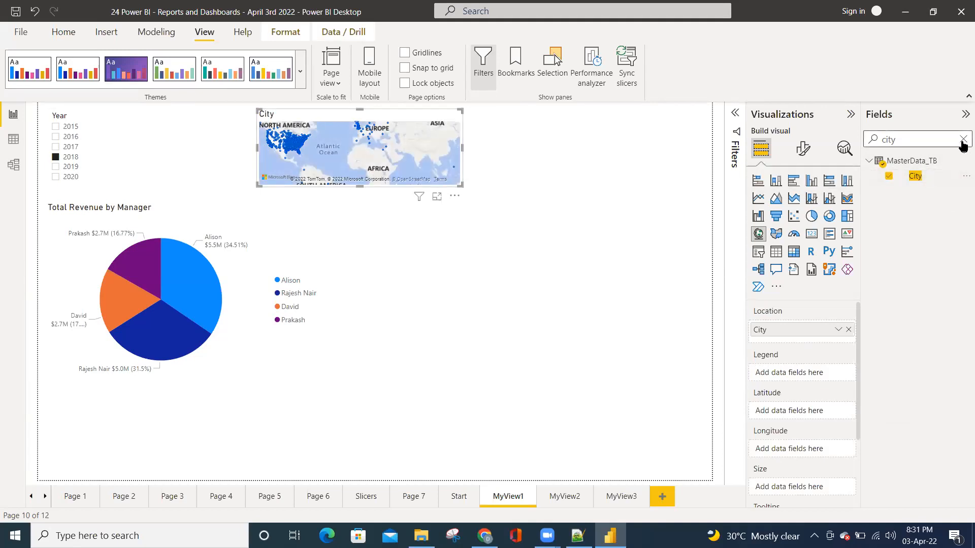
pyautogui.doubleClick(892, 139)
pyautogui.press('BackSpace')
pyautogui.write('produc')
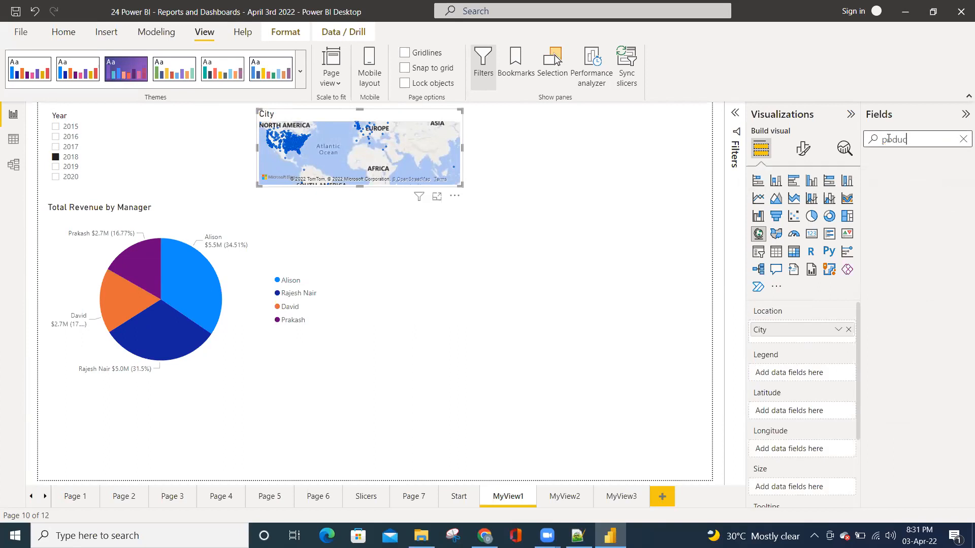
pyautogui.moveTo(917, 138); pyautogui.dragTo(869, 140)
pyautogui.write('product')
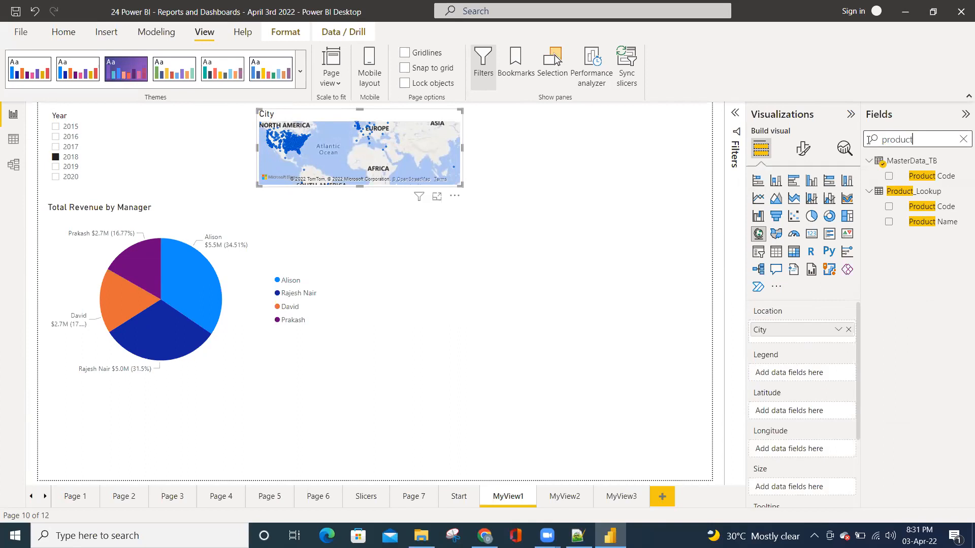
pyautogui.click(888, 222)
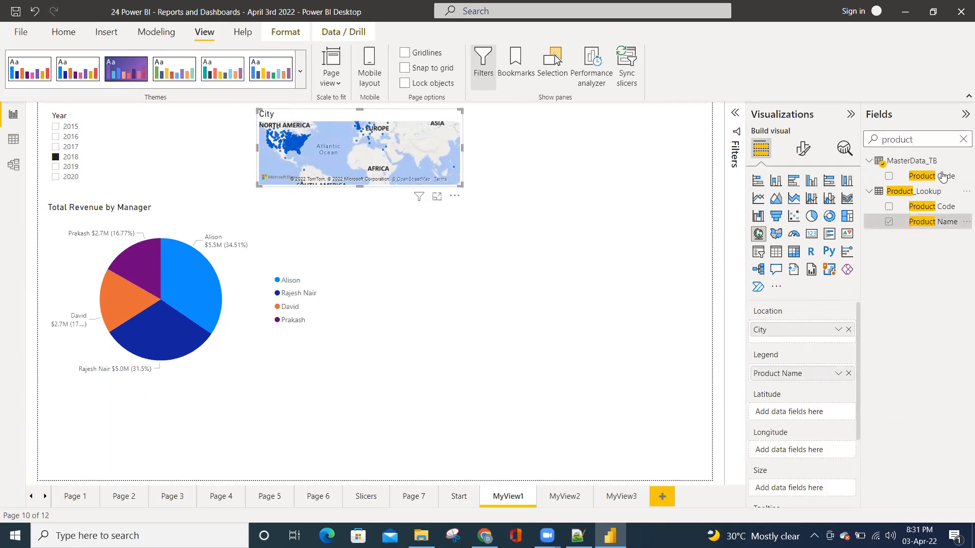
# Add the Total Revenue measure to the City and Product Name visual and convert it to a clustered column chart
pyautogui.click(963, 140)
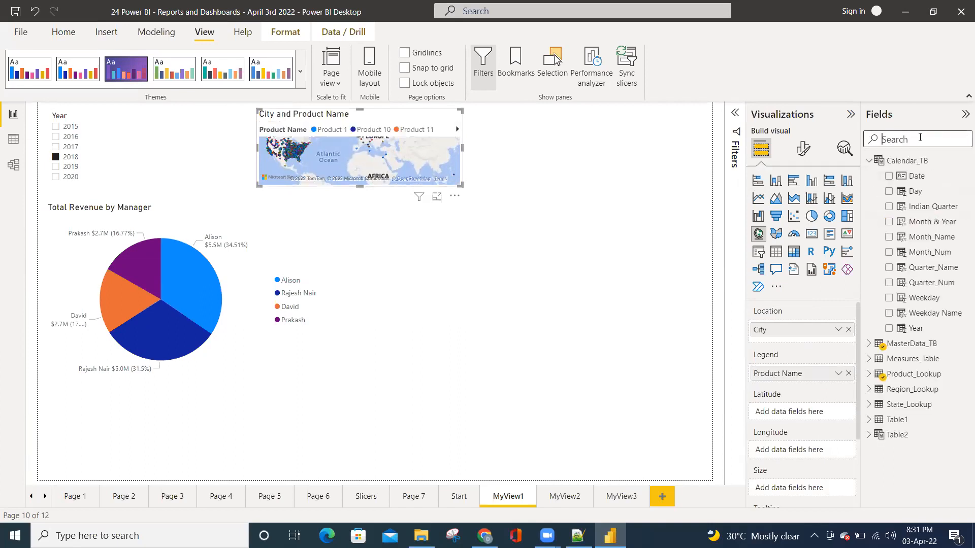
pyautogui.write('reve')
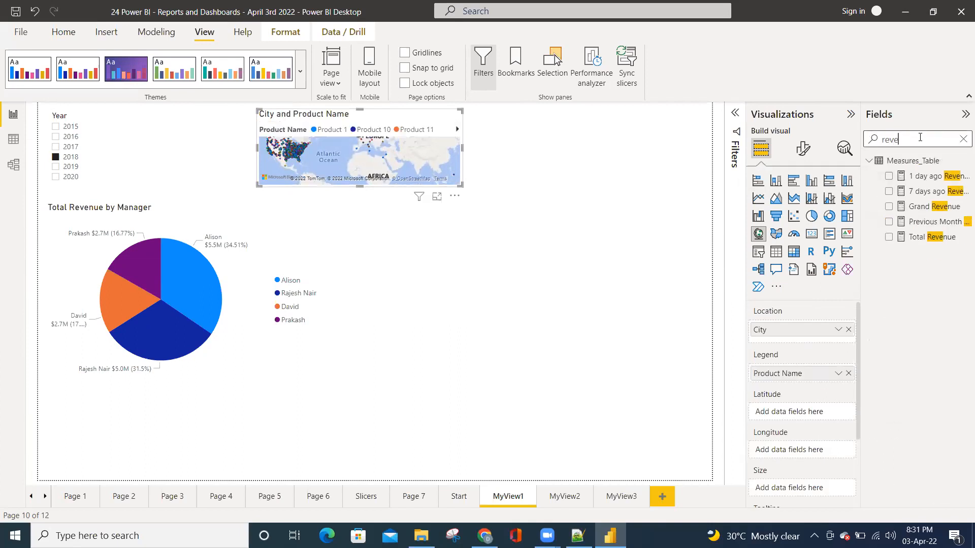
pyautogui.click(880, 239)
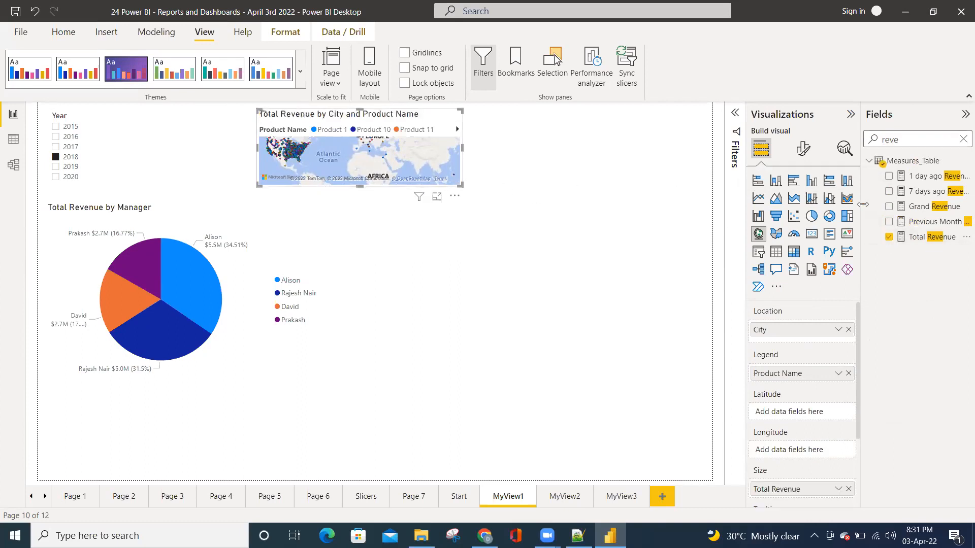
pyautogui.click(776, 251)
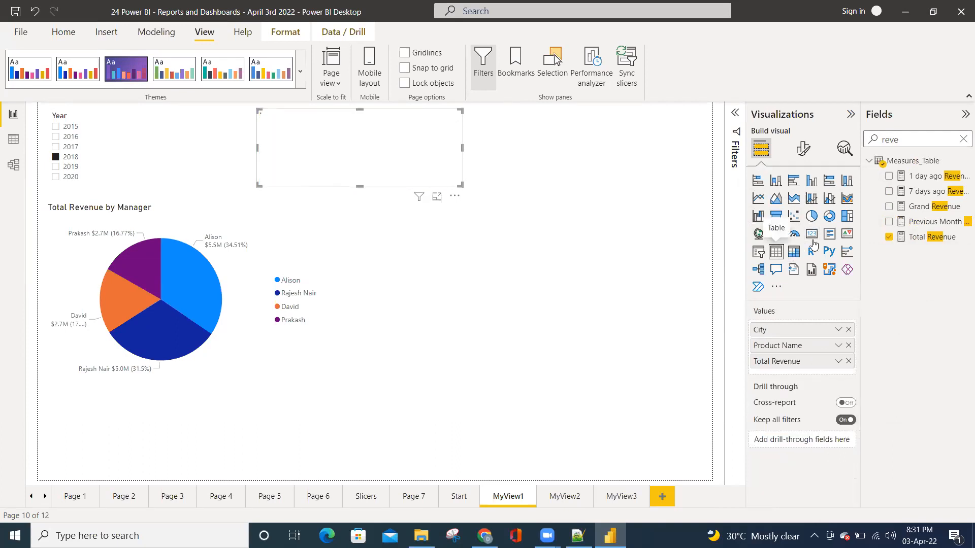
pyautogui.click(812, 181)
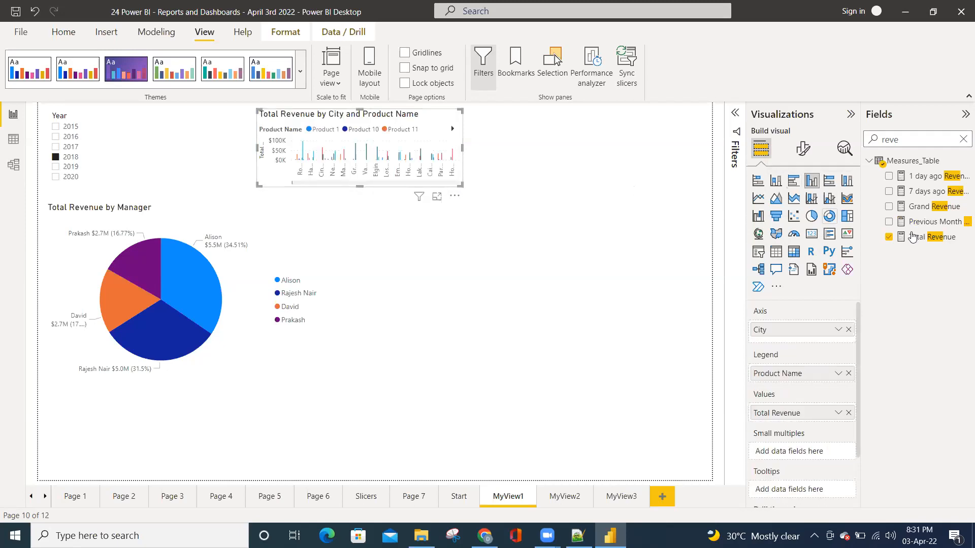
# Remove the City field from the clustered column chart
pyautogui.click(962, 140)
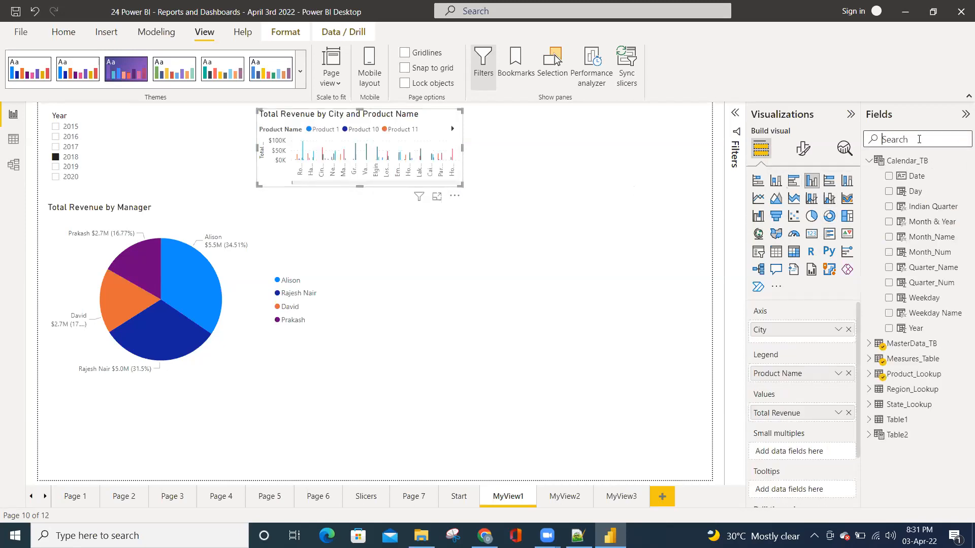
pyautogui.write('city')
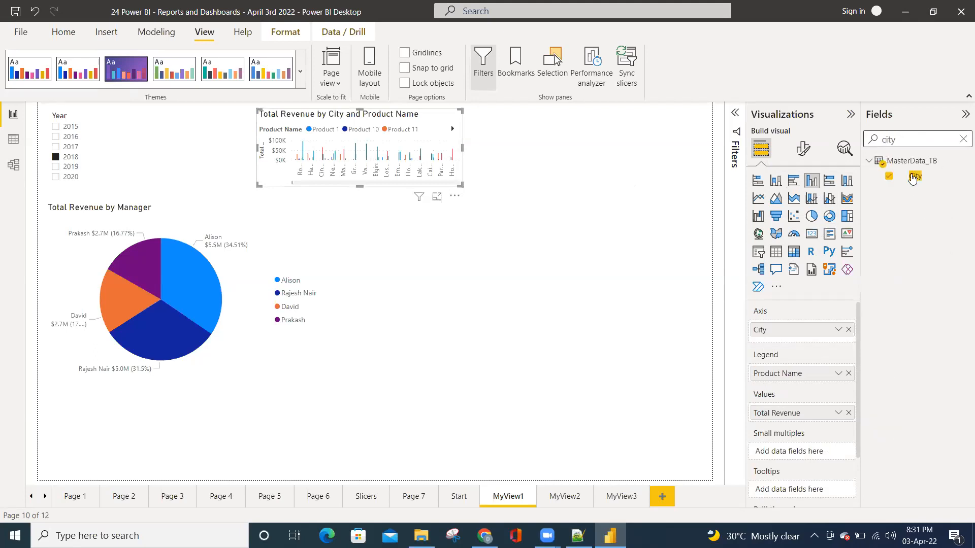
pyautogui.click(888, 175)
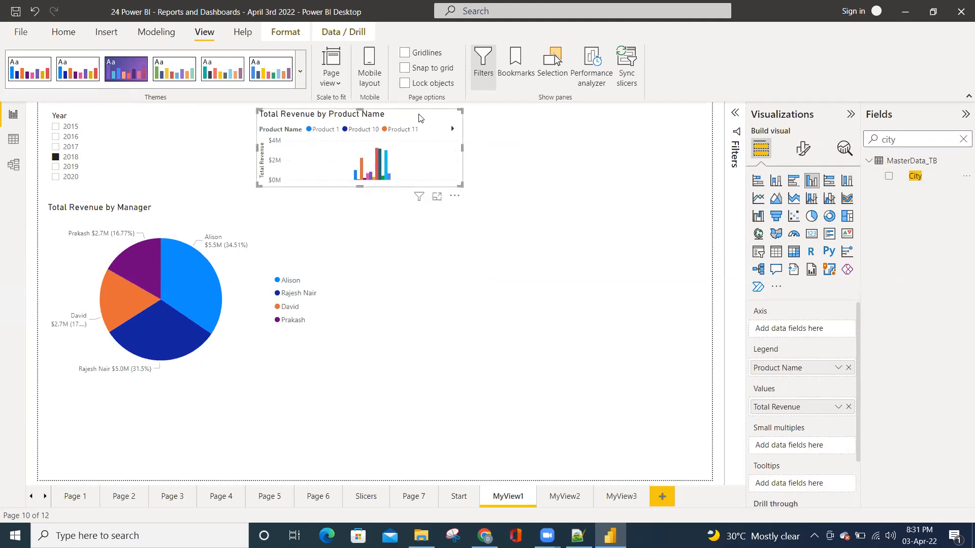
# Use Product Name as the column chart's axis, and move and enlarge it to fill the space beside the pie chart
pyautogui.moveTo(485, 129); pyautogui.dragTo(578, 233)
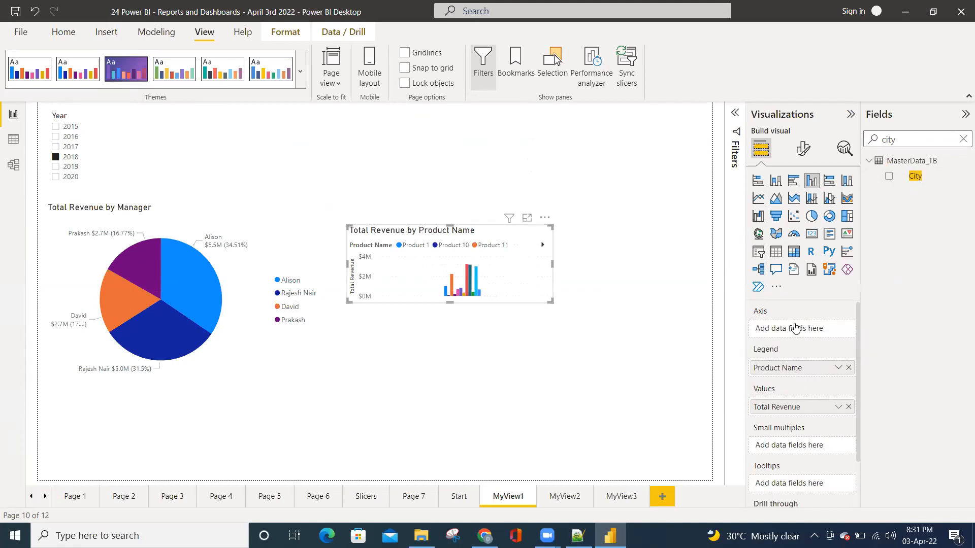
pyautogui.moveTo(777, 368); pyautogui.dragTo(795, 328)
pyautogui.moveTo(551, 301); pyautogui.dragTo(703, 406)
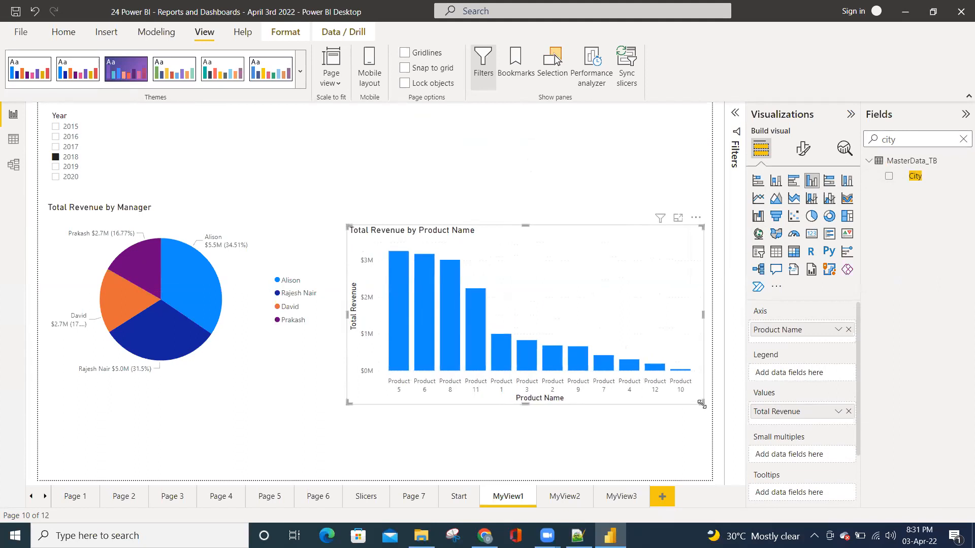
pyautogui.moveTo(705, 407); pyautogui.dragTo(709, 409)
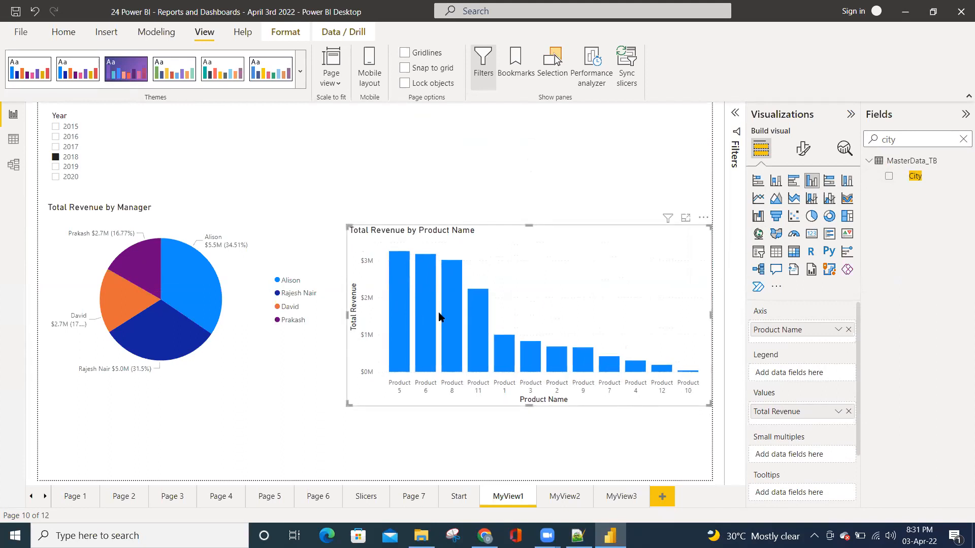
# Try 2020 and 2016 in the Year slicer, narrow the slicer to fit its entries, and reselect 2018
pyautogui.click(68, 172)
pyautogui.click(68, 176)
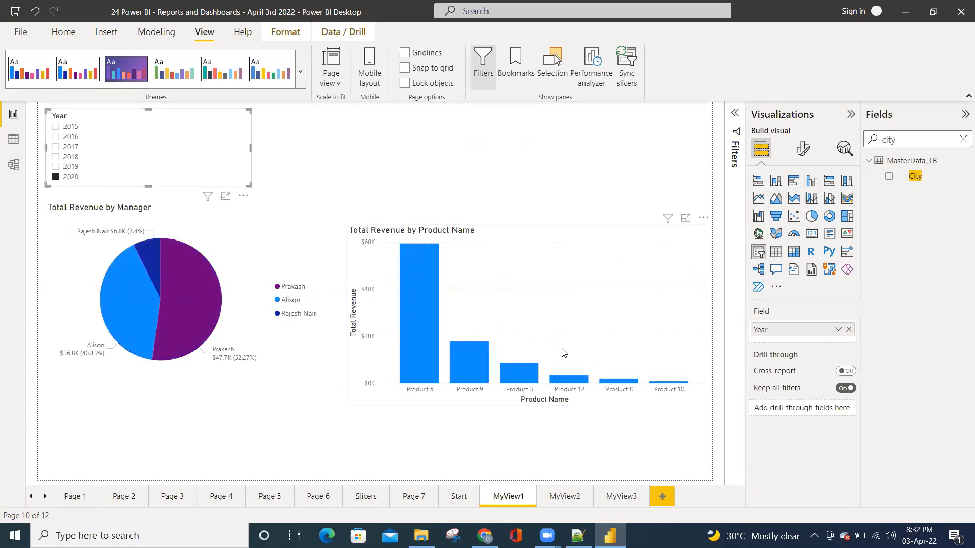
pyautogui.click(303, 142)
pyautogui.click(159, 140)
pyautogui.moveTo(251, 146); pyautogui.dragTo(117, 146)
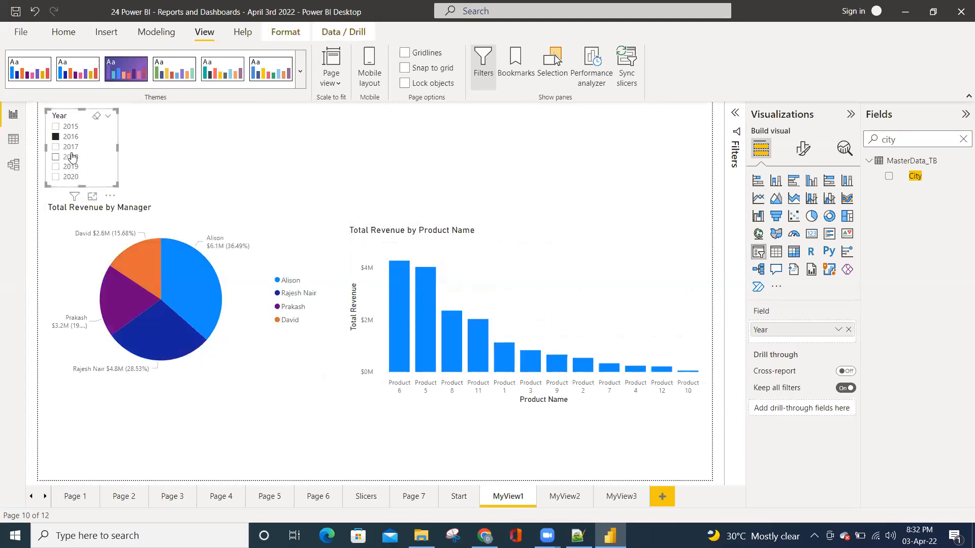
pyautogui.click(71, 156)
pyautogui.click(183, 148)
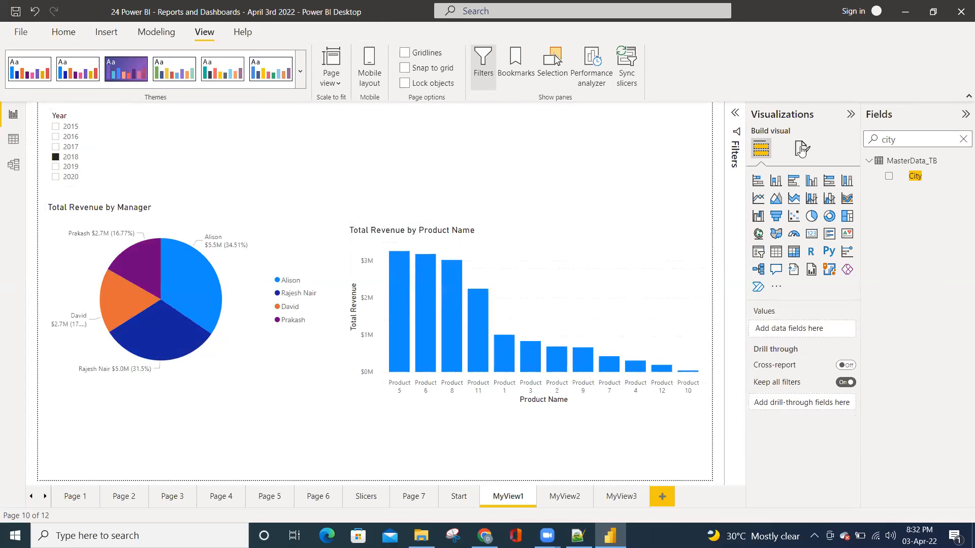
# Add a slicer for Month_Name from Calendar_TB beside the Year slicer and narrow it to a compact list
pyautogui.click(962, 138)
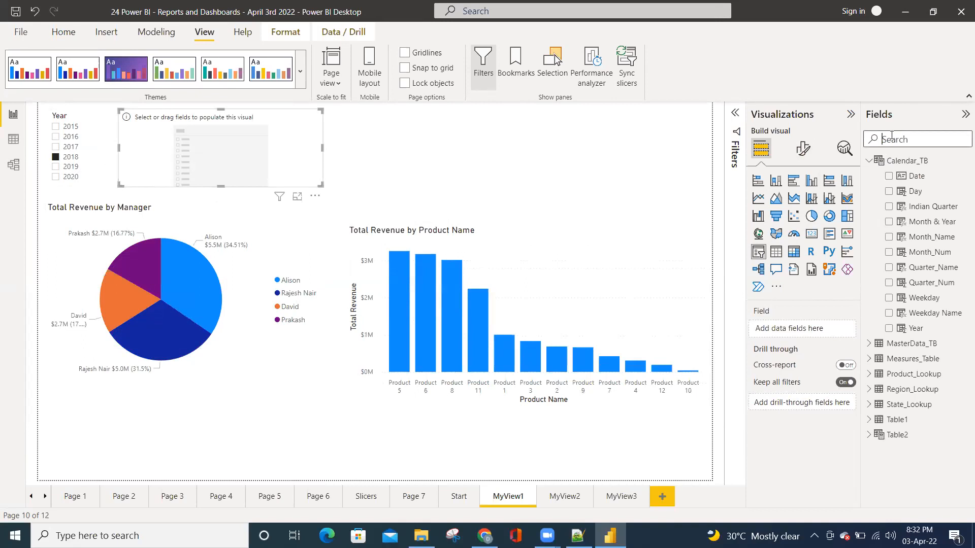
pyautogui.write('month')
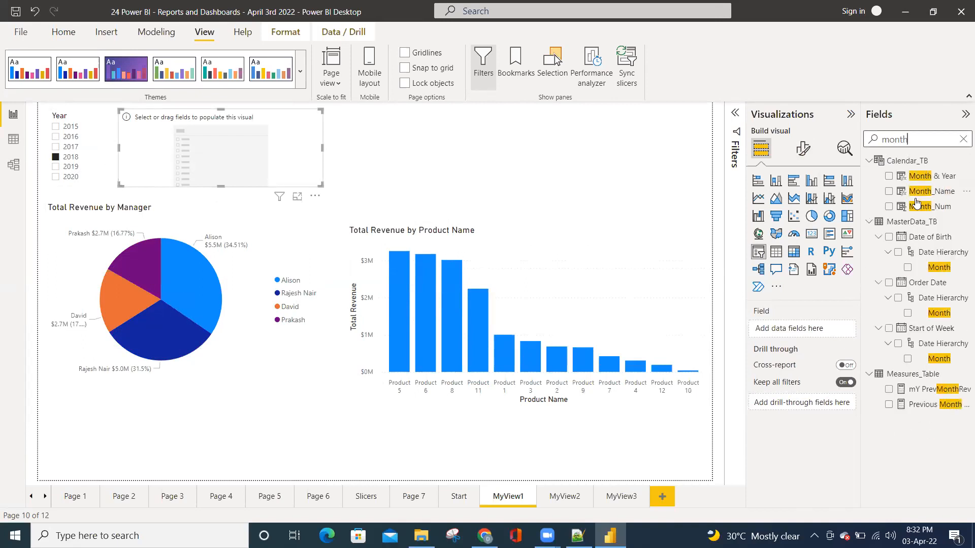
pyautogui.click(889, 191)
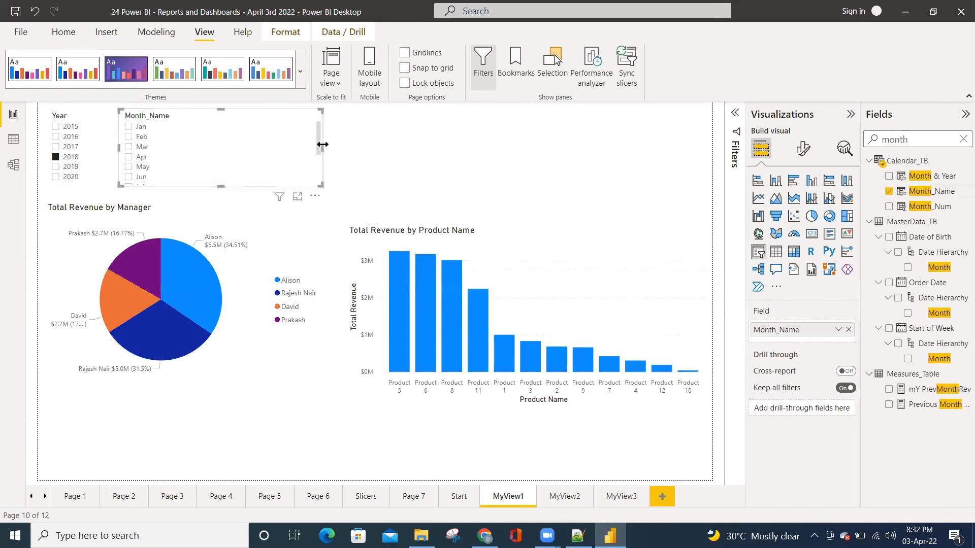
pyautogui.moveTo(322, 147); pyautogui.dragTo(193, 143)
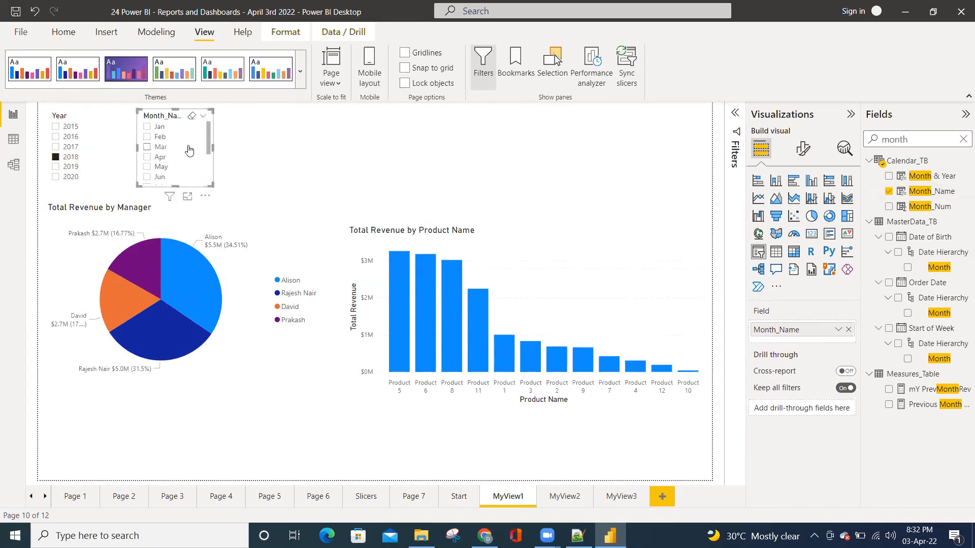
# Test single months in the Month_Name slicer and select Mar, Apr and May together
pyautogui.click(161, 147)
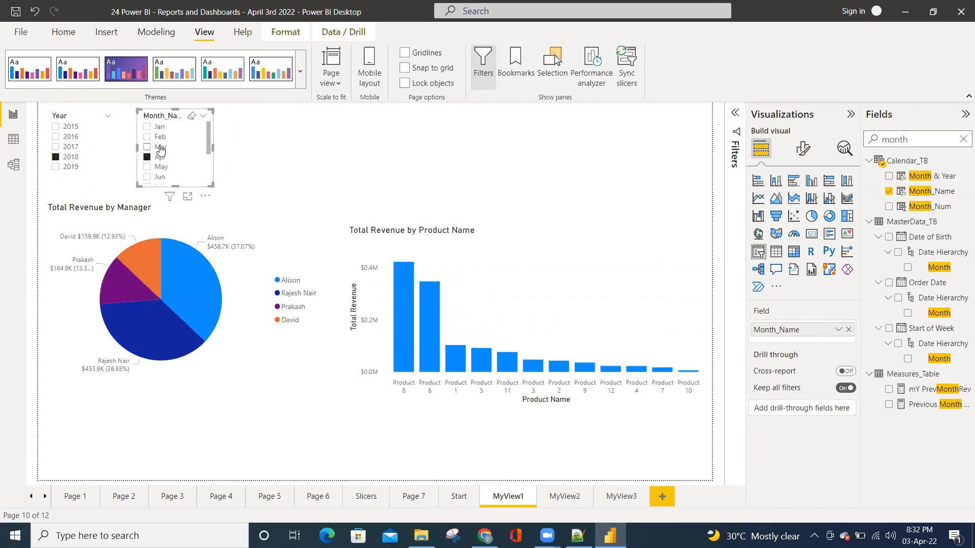
pyautogui.click(169, 166)
pyautogui.click(170, 169)
pyautogui.click(159, 158)
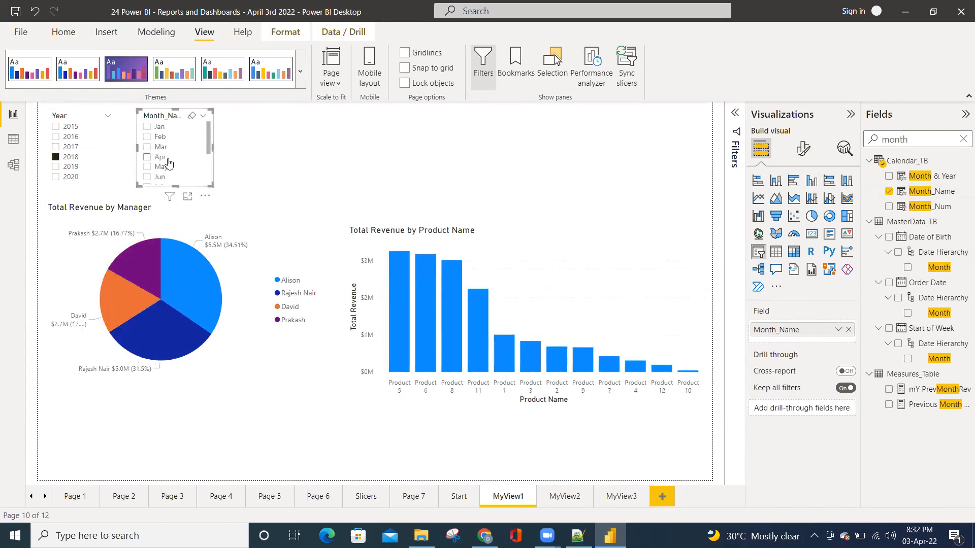
pyautogui.keyDown('ctrl'); pyautogui.click(160, 167); pyautogui.keyUp('ctrl')
pyautogui.keyDown('ctrl'); pyautogui.click(160, 147); pyautogui.keyUp('ctrl')
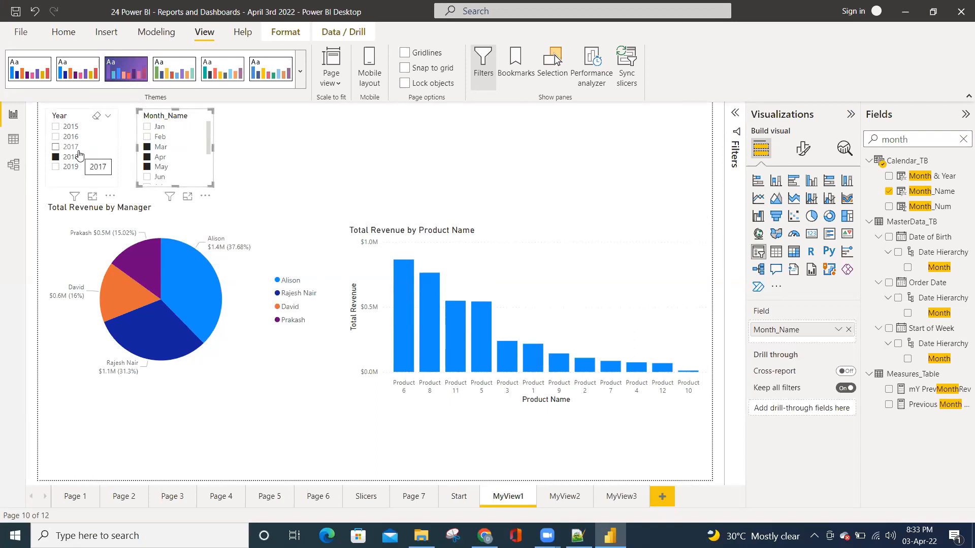
# Visit Page 7, return to MyView1, and reduce the Month_Name slicer's selection to May only
pyautogui.click(410, 497)
pyautogui.click(508, 496)
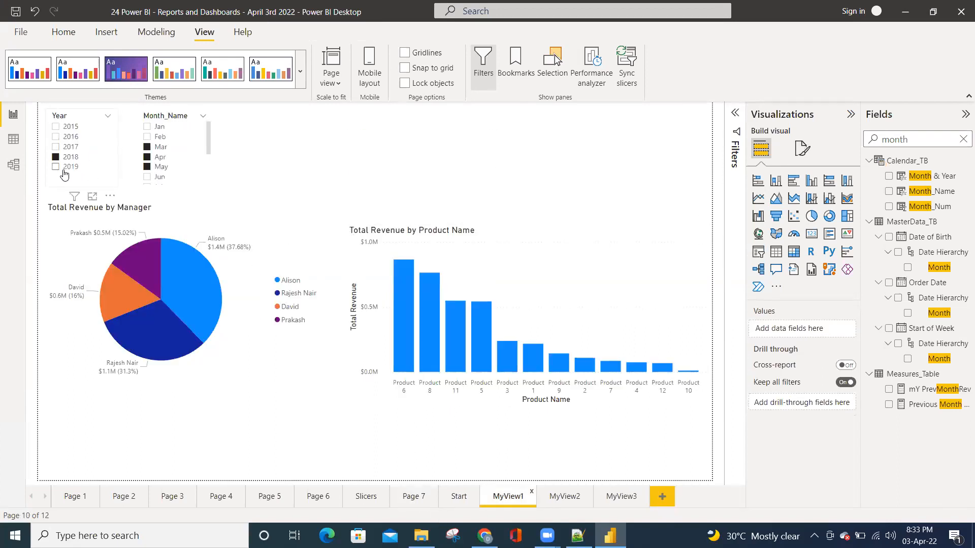
pyautogui.click(163, 145)
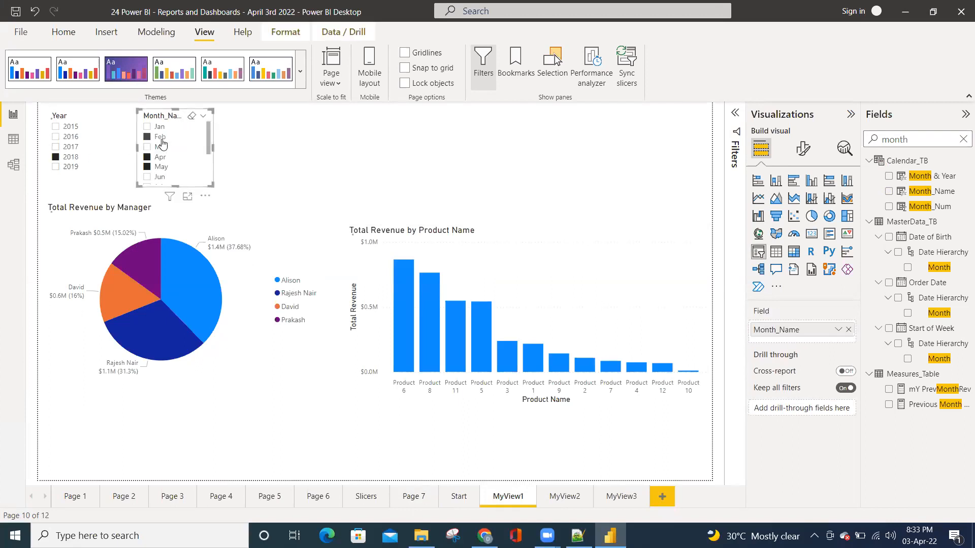
pyautogui.click(162, 138)
pyautogui.click(163, 166)
pyautogui.click(162, 167)
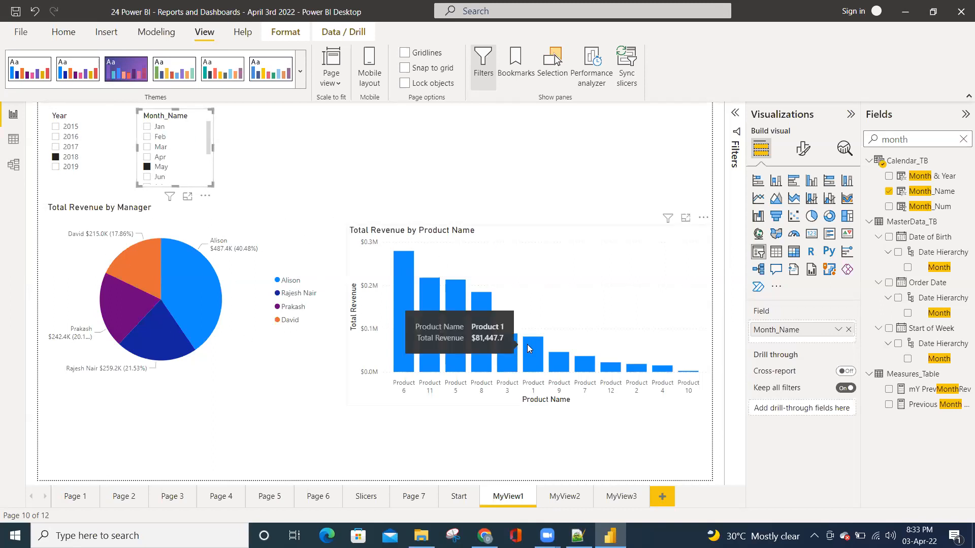
# Filter MyView1 to the years 2016, 2017 and 2018 and the months Jan, Feb, Mar and Apr
pyautogui.click(163, 129)
pyautogui.keyDown('ctrl'); pyautogui.click(63, 147); pyautogui.keyUp('ctrl')
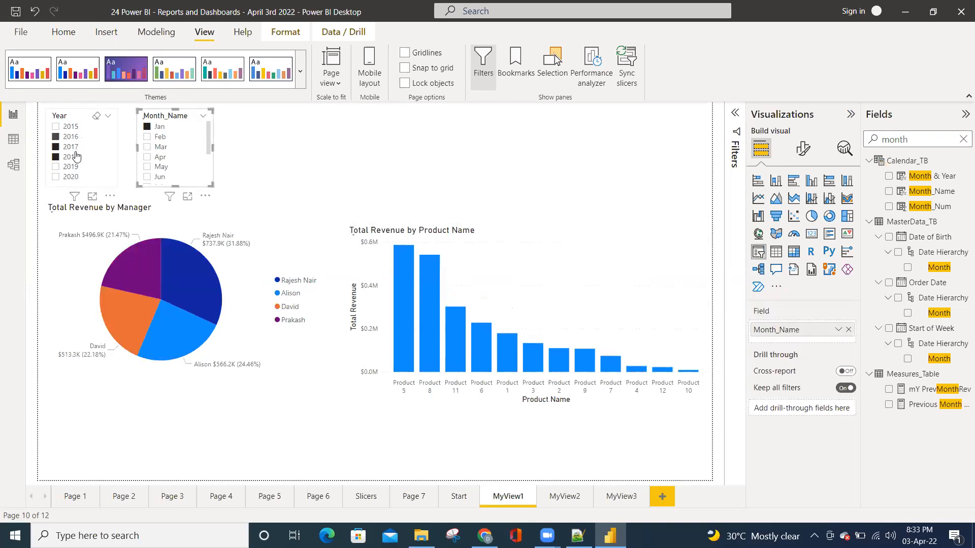
pyautogui.keyDown('ctrl'); pyautogui.click(66, 137); pyautogui.keyUp('ctrl')
pyautogui.keyDown('ctrl'); pyautogui.click(155, 137); pyautogui.keyUp('ctrl')
pyautogui.keyDown('ctrl'); pyautogui.click(161, 148); pyautogui.keyUp('ctrl')
pyautogui.keyDown('ctrl'); pyautogui.click(160, 157); pyautogui.keyUp('ctrl')
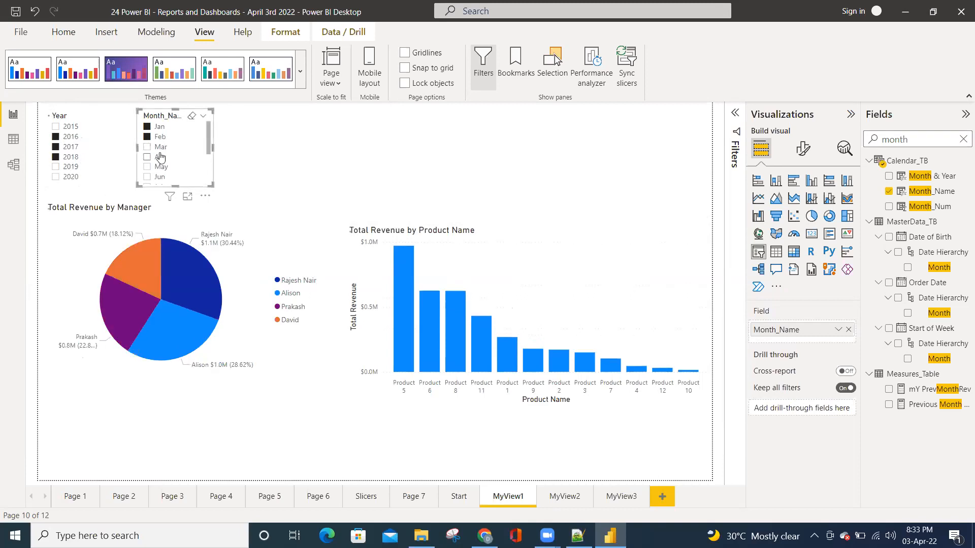
# Extend the Month_Name slicer's selection to include May along with Jan through Apr
pyautogui.keyDown('ctrl'); pyautogui.click(161, 167); pyautogui.keyUp('ctrl')
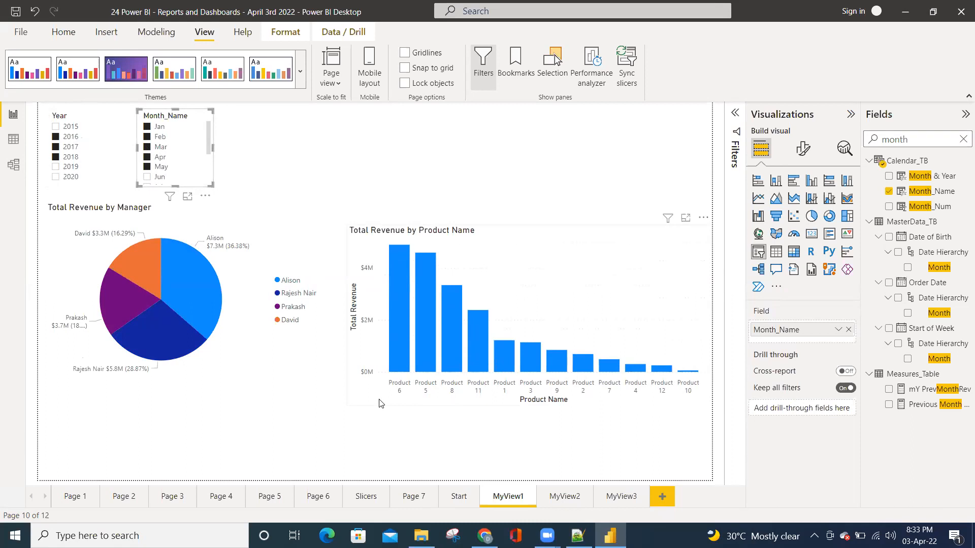
pyautogui.click(296, 158)
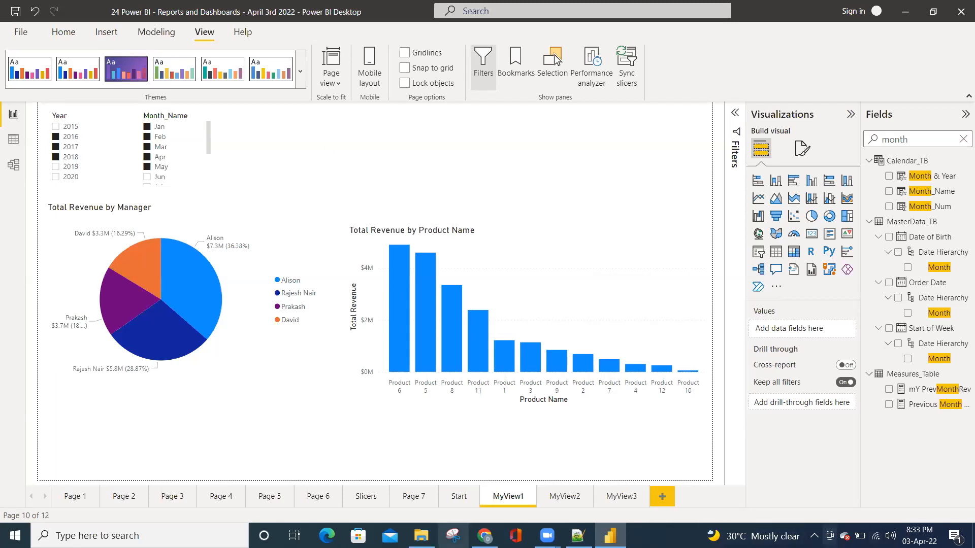
# Insert a Bookmark button on MyView1 and place it in the empty area beside the Month_Name slicer
pyautogui.click(113, 38)
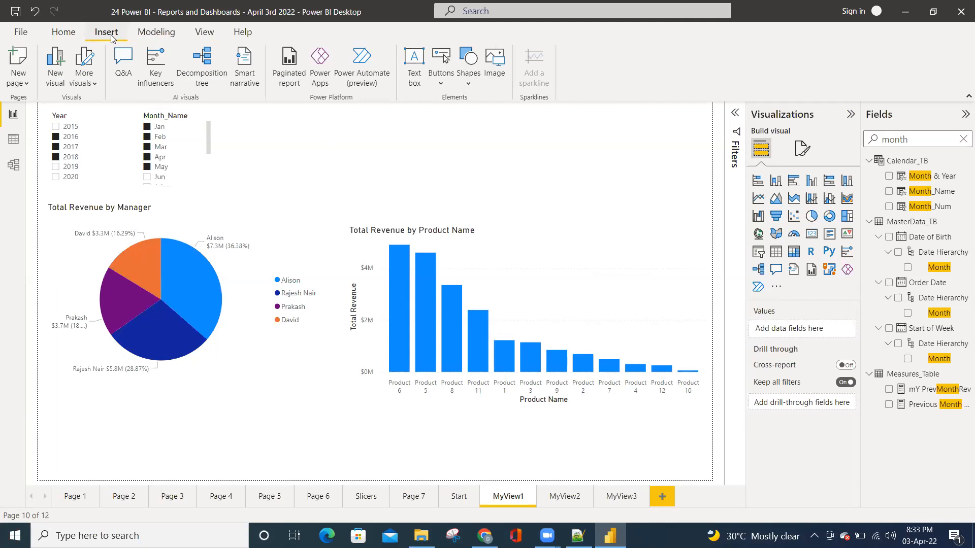
pyautogui.click(441, 77)
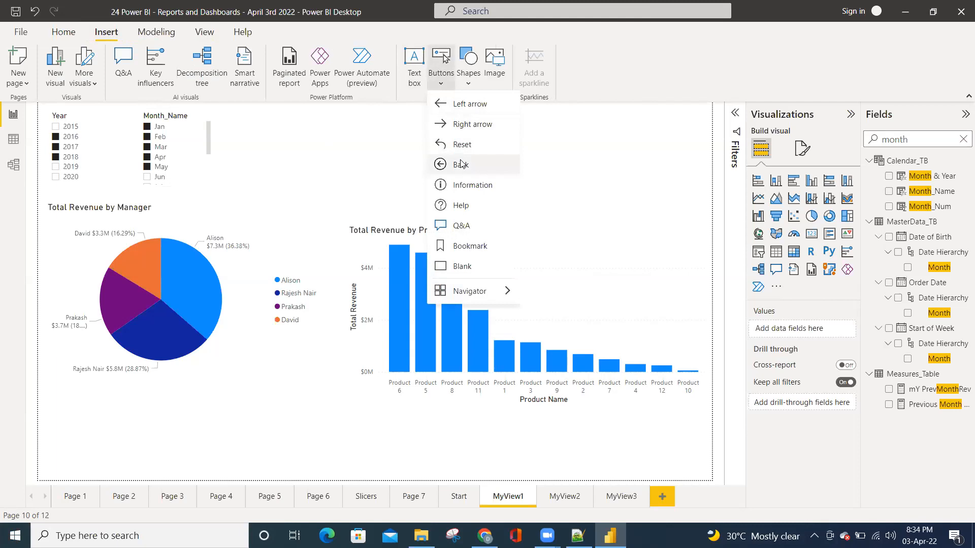
pyautogui.click(465, 250)
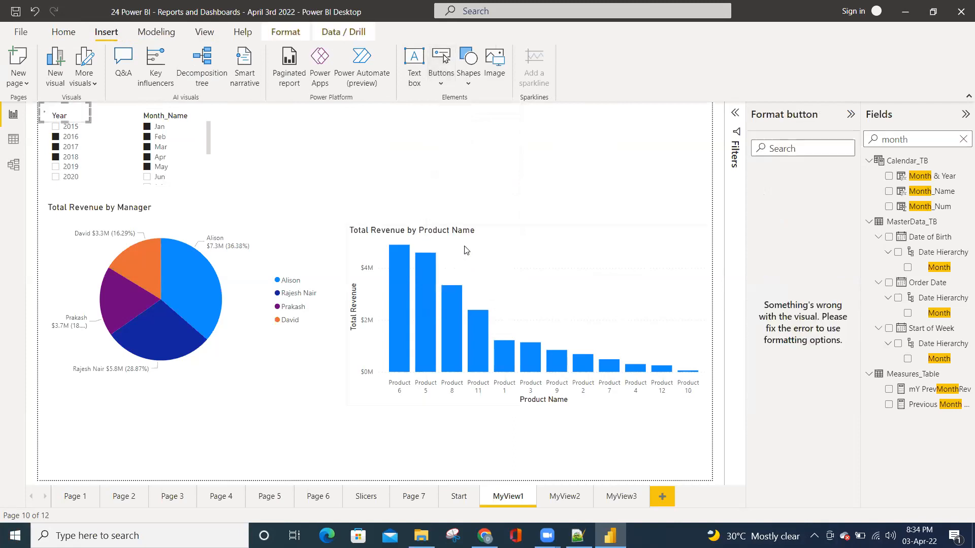
pyautogui.moveTo(86, 114); pyautogui.dragTo(298, 152)
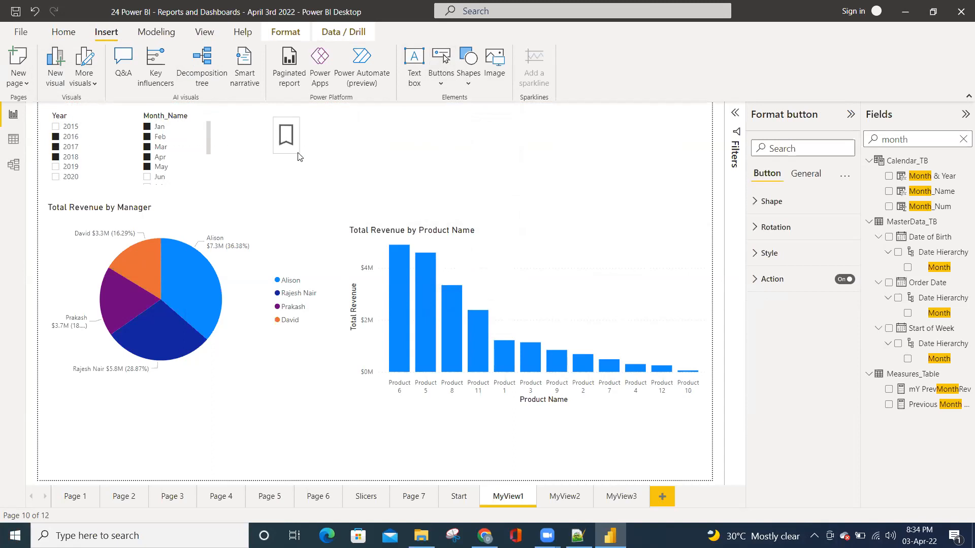
pyautogui.click(344, 138)
pyautogui.click(283, 138)
pyautogui.click(326, 139)
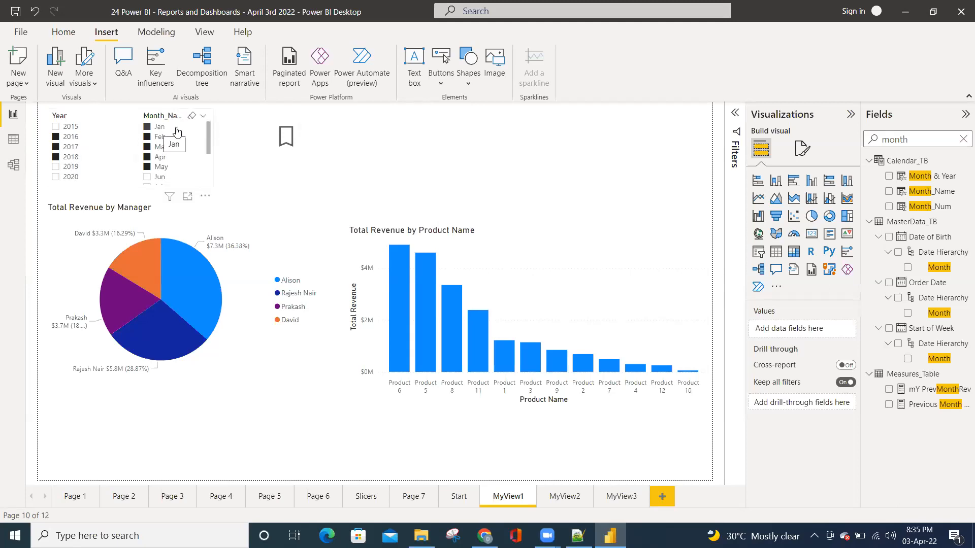
pyautogui.click(288, 135)
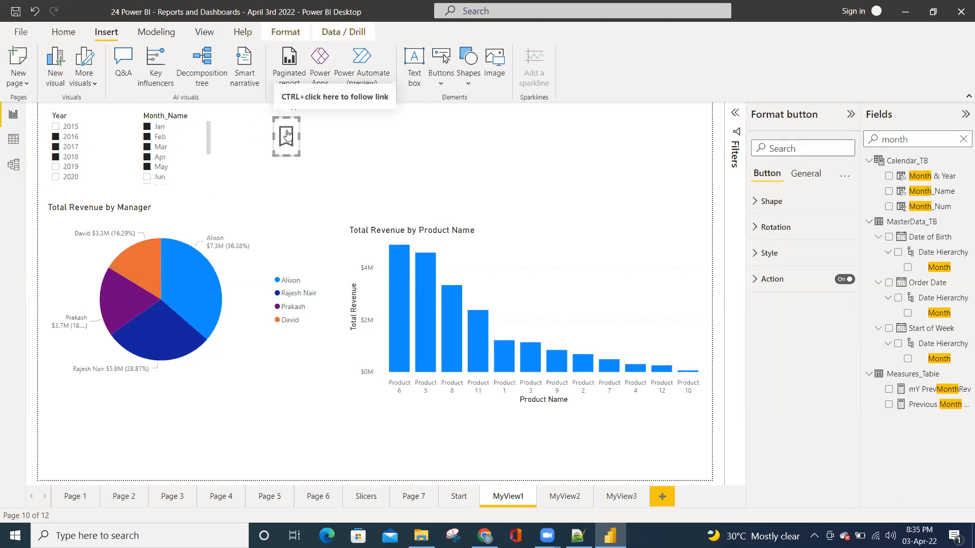
pyautogui.click(320, 136)
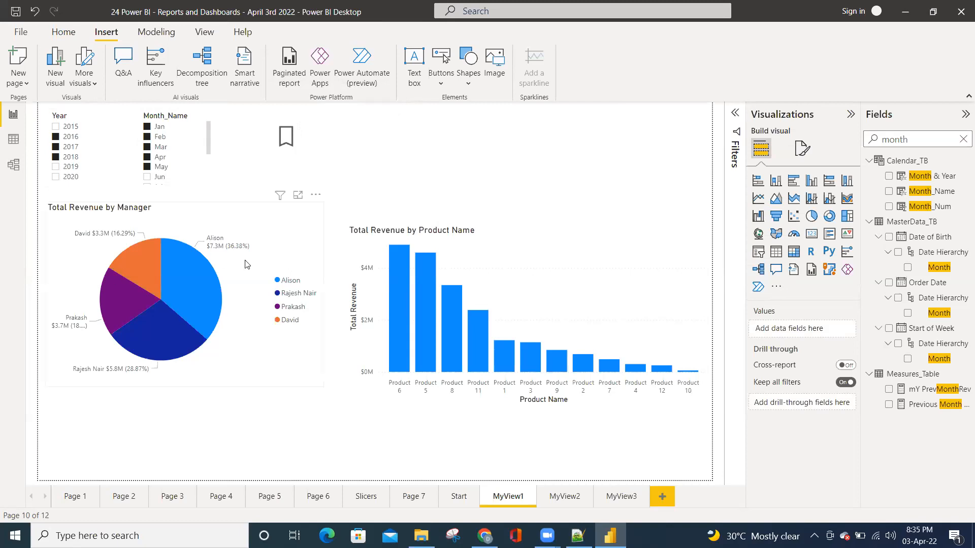
# Filter MyView1 to only the year 2018 and only the month Jan using the two slicers
pyautogui.click(70, 158)
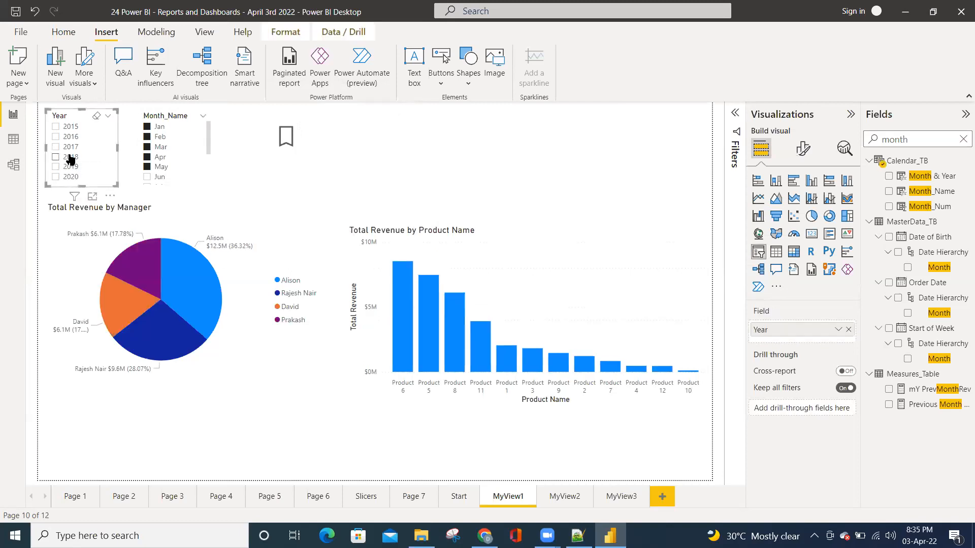
pyautogui.click(71, 158)
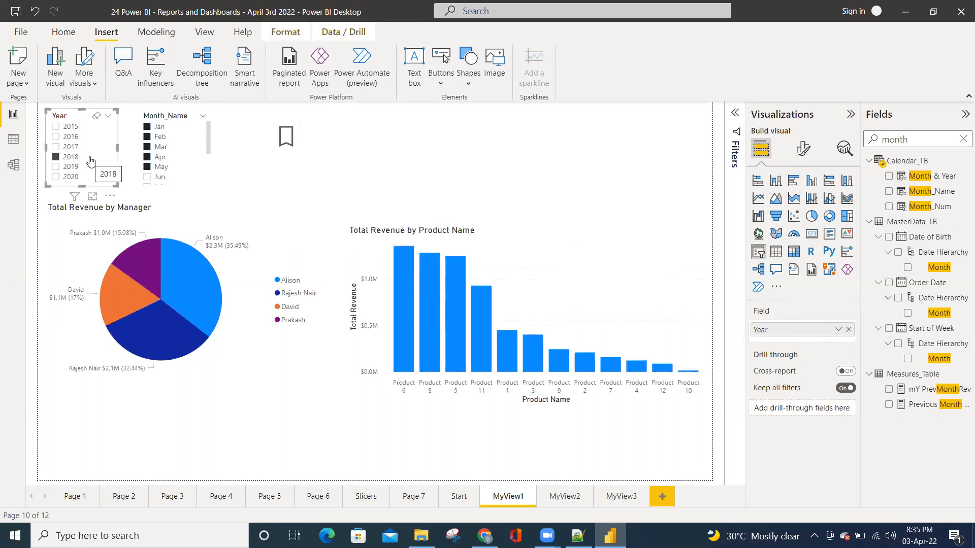
pyautogui.click(157, 128)
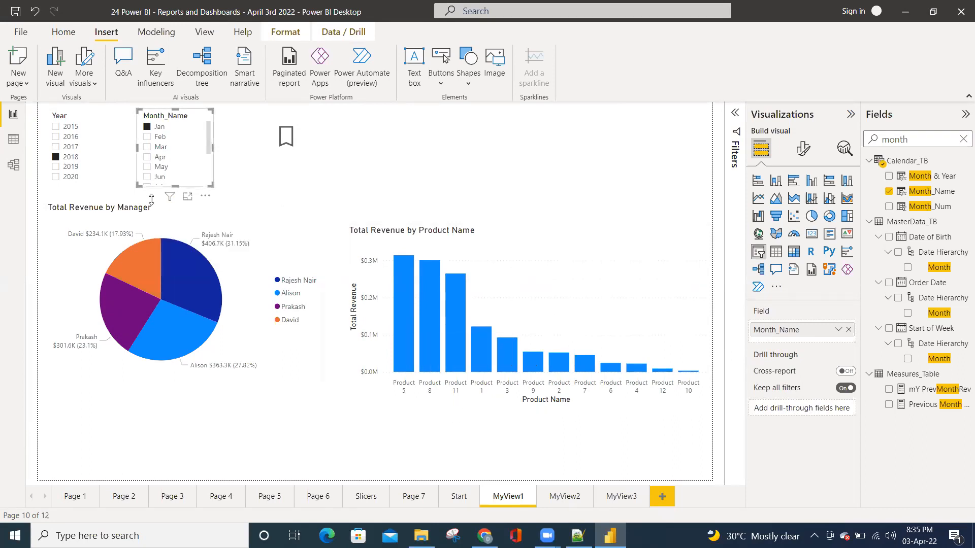
# Show the Bookmarks pane for the filtered MyView1 page
pyautogui.moveTo(514, 362)
pyautogui.click(206, 35)
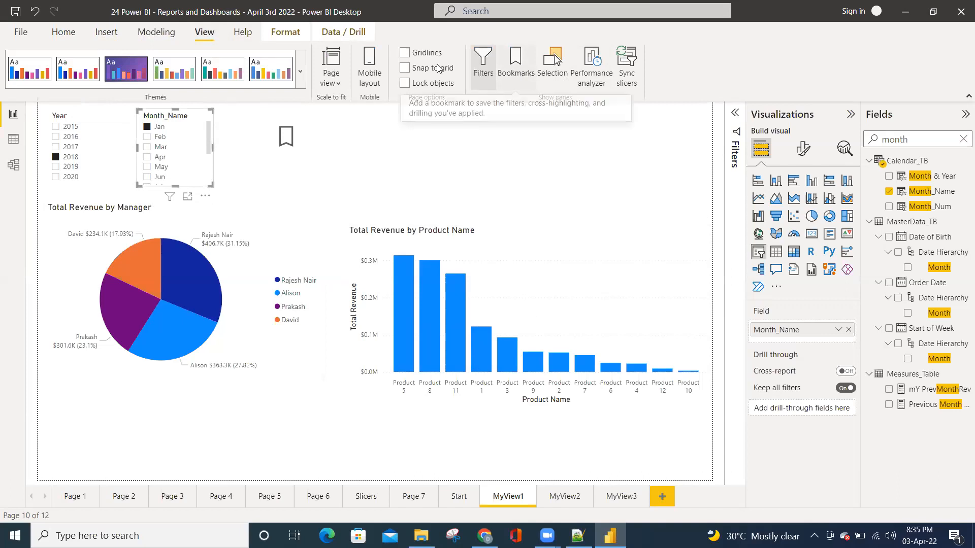
pyautogui.click(516, 65)
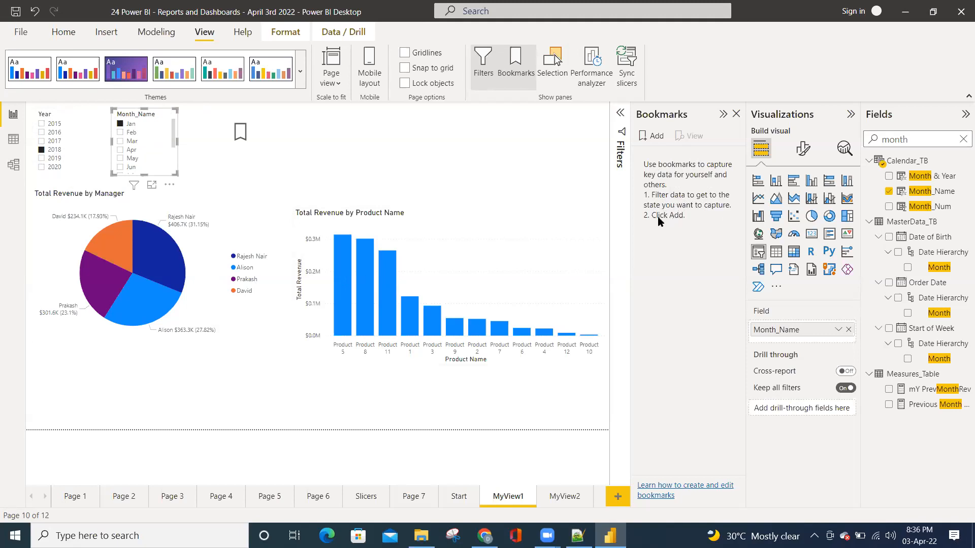
# Add a bookmark for the current 2018 and Jan filter state and name it MyBookmark1
pyautogui.click(657, 138)
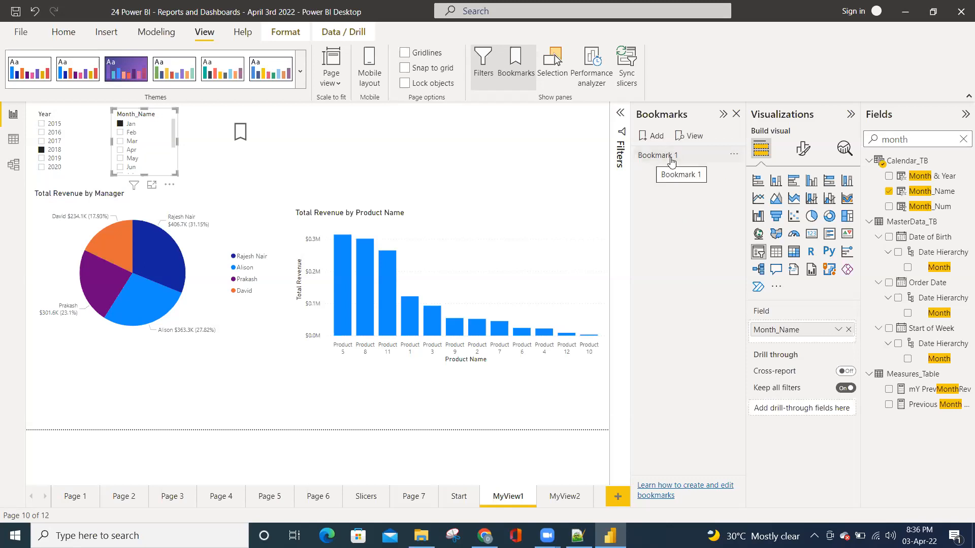
pyautogui.click(734, 157)
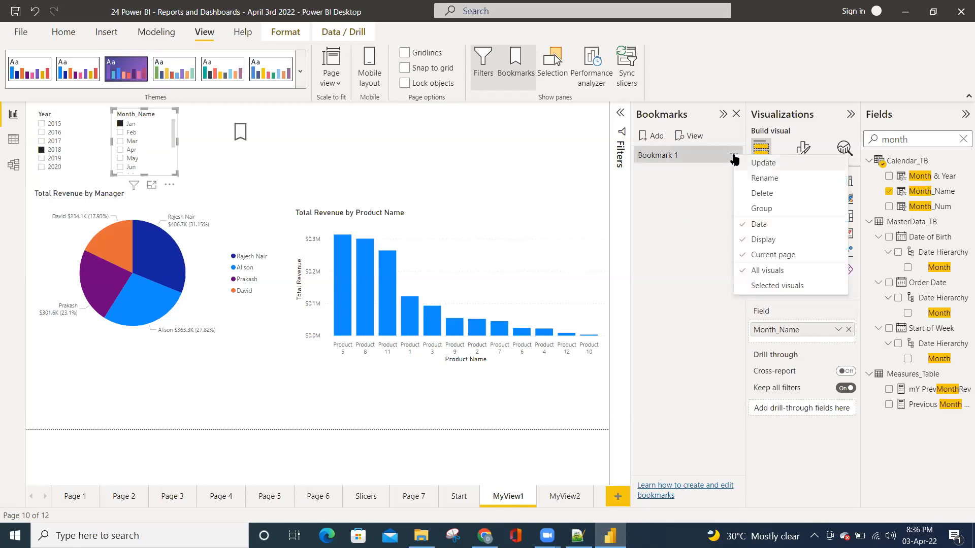
pyautogui.click(761, 179)
pyautogui.write('MyBookmar')
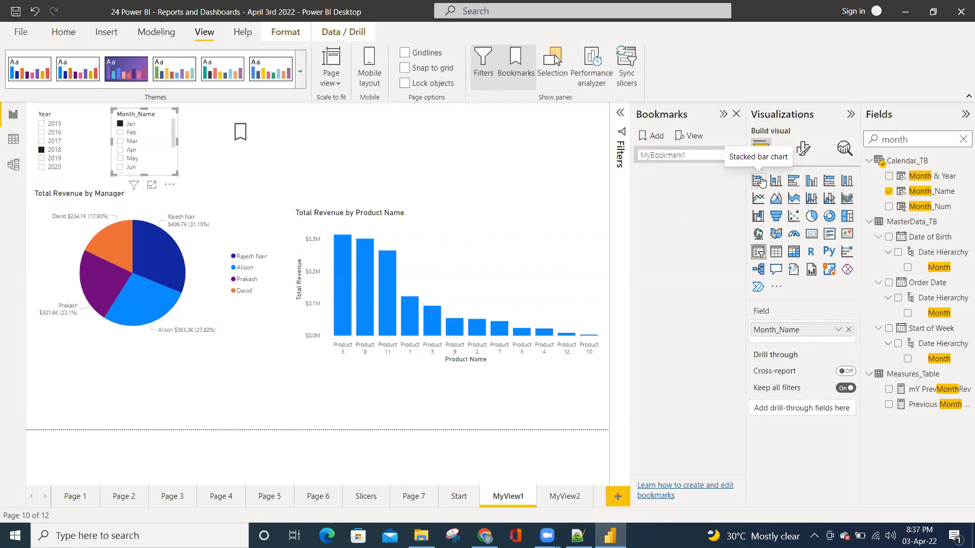
pyautogui.write('k1')
pyautogui.press('Return')
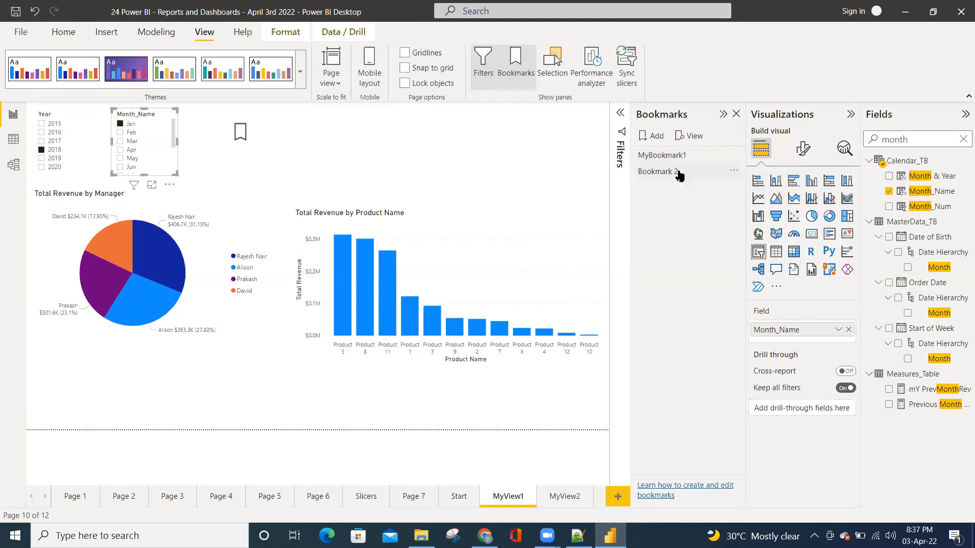
pyautogui.click(680, 174)
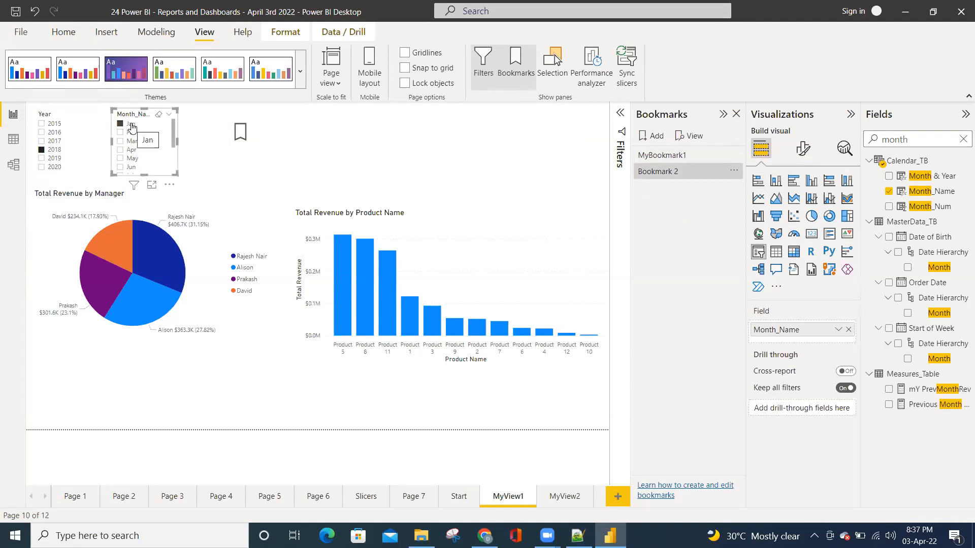
pyautogui.click(646, 173)
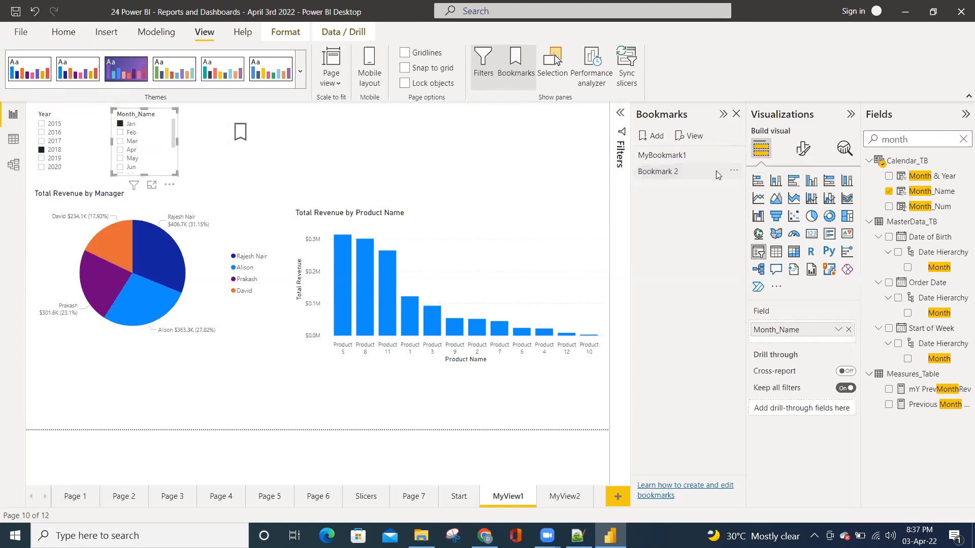
pyautogui.click(734, 176)
pyautogui.click(747, 210)
# Filter the page to 2019 with no month selected, and save that state as a bookmark named MyBookMark2
pyautogui.click(57, 159)
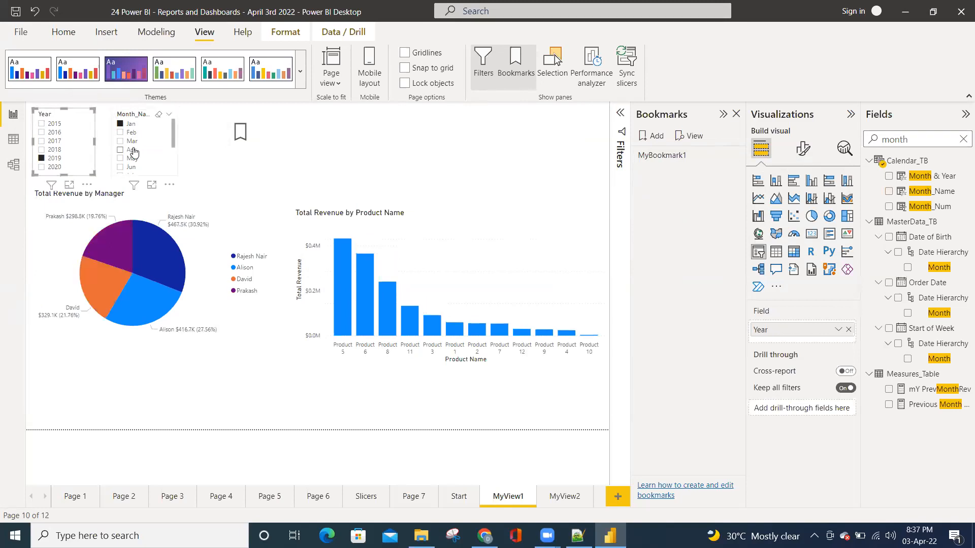
pyautogui.click(158, 114)
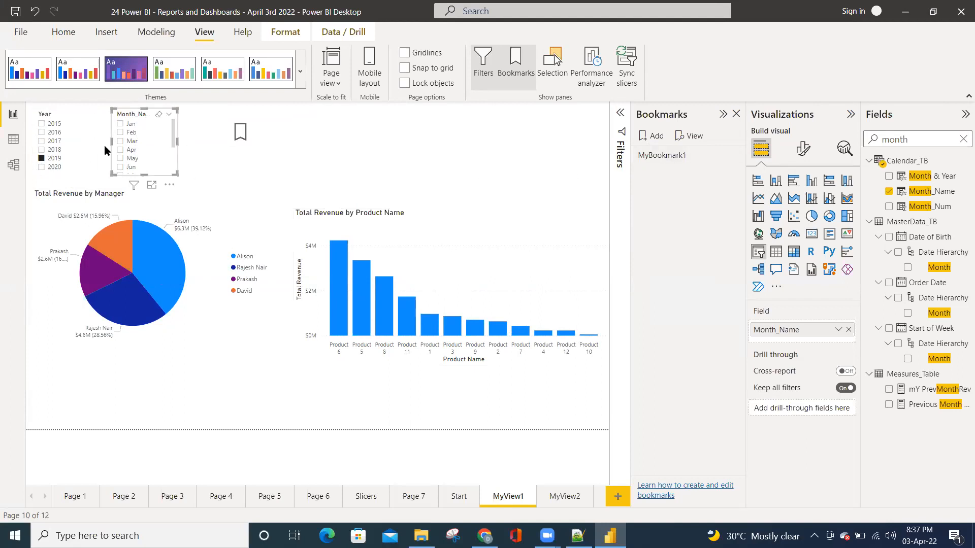
pyautogui.click(656, 135)
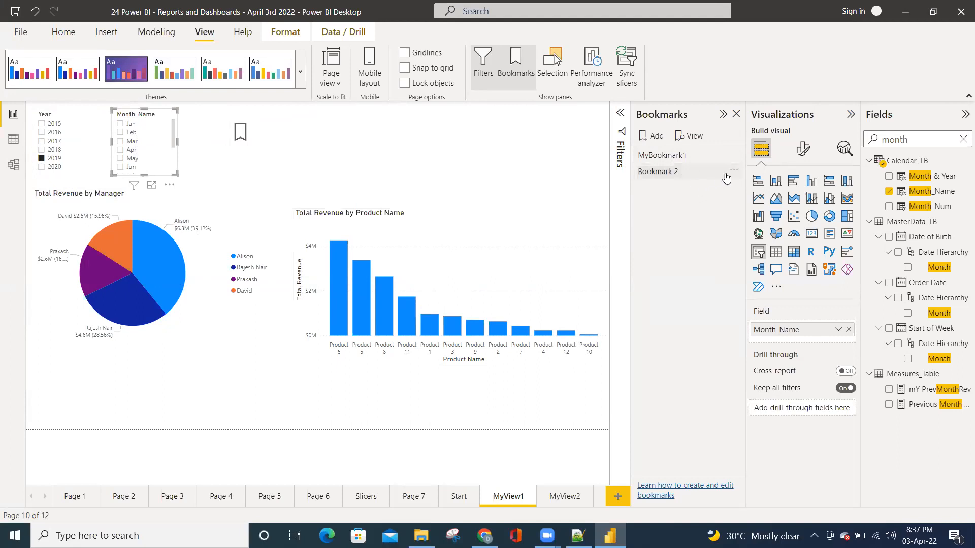
pyautogui.click(734, 171)
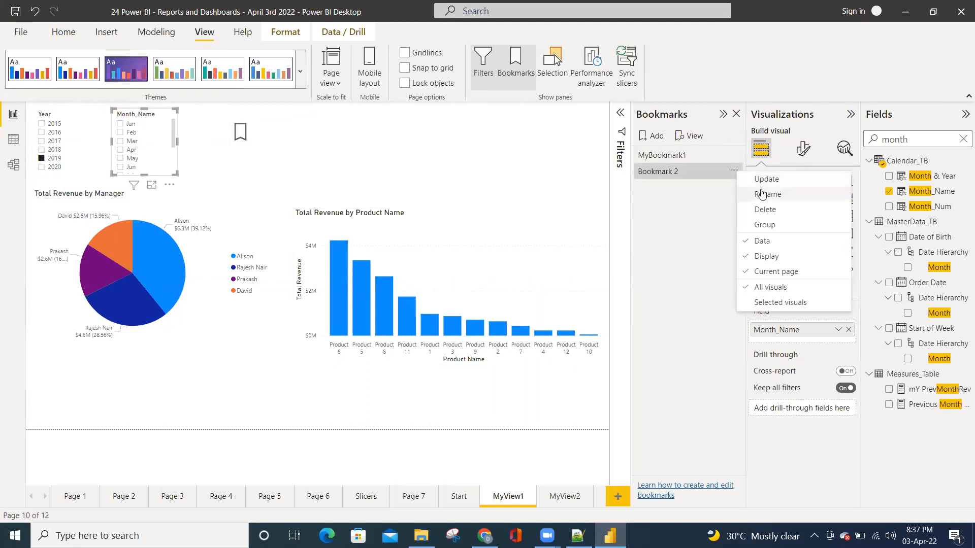
pyautogui.click(762, 192)
pyautogui.write('My')
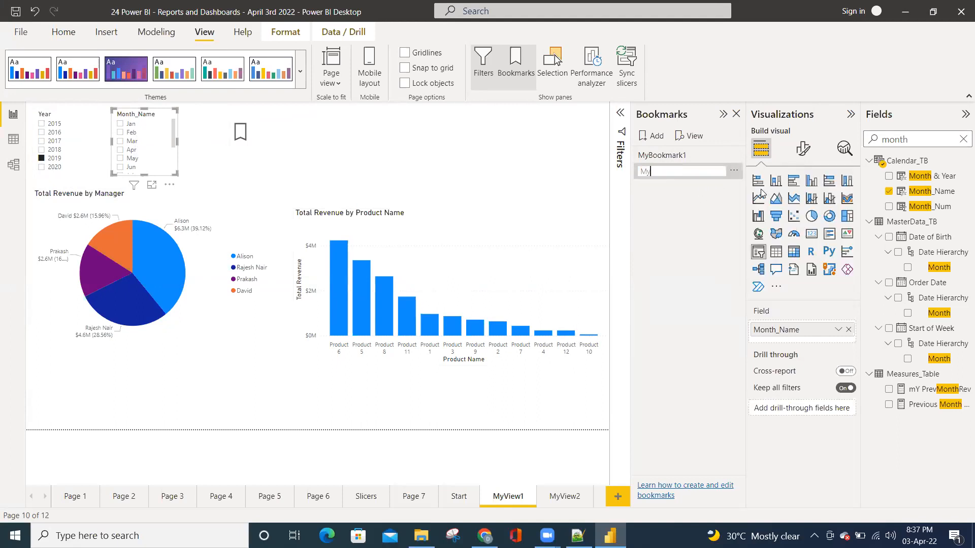
pyautogui.write('BookMark2')
pyautogui.press('Return')
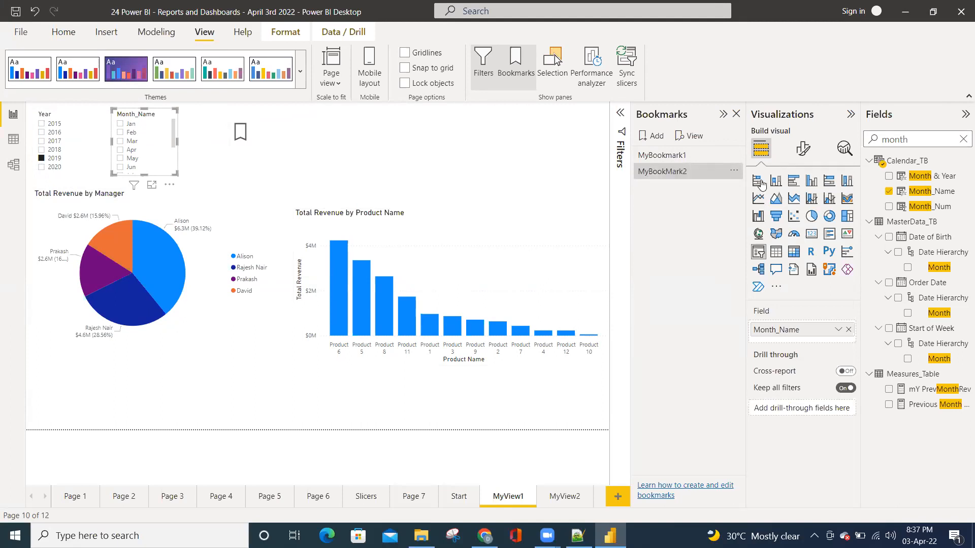
pyautogui.click(738, 119)
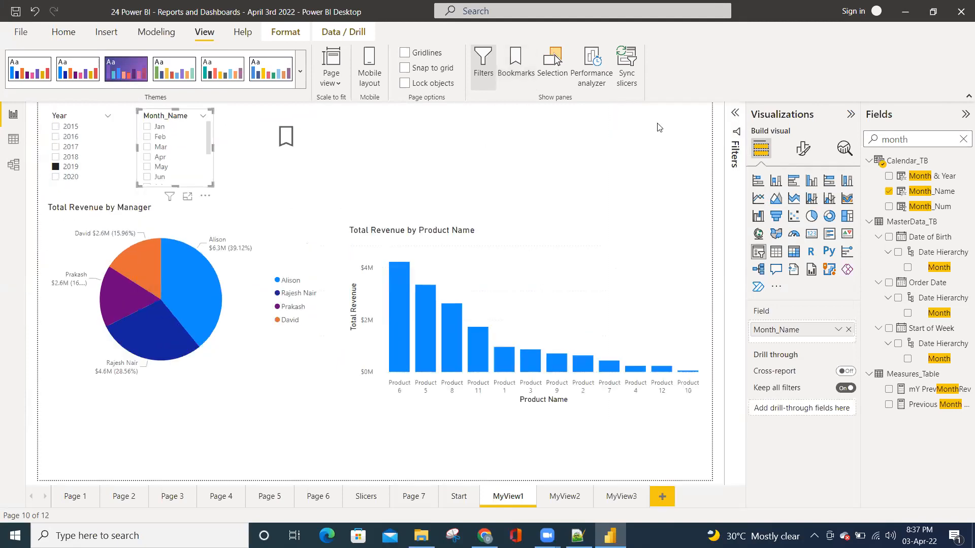
# Clear the Year slicer's selection so that MyView1 is unfiltered
pyautogui.click(432, 141)
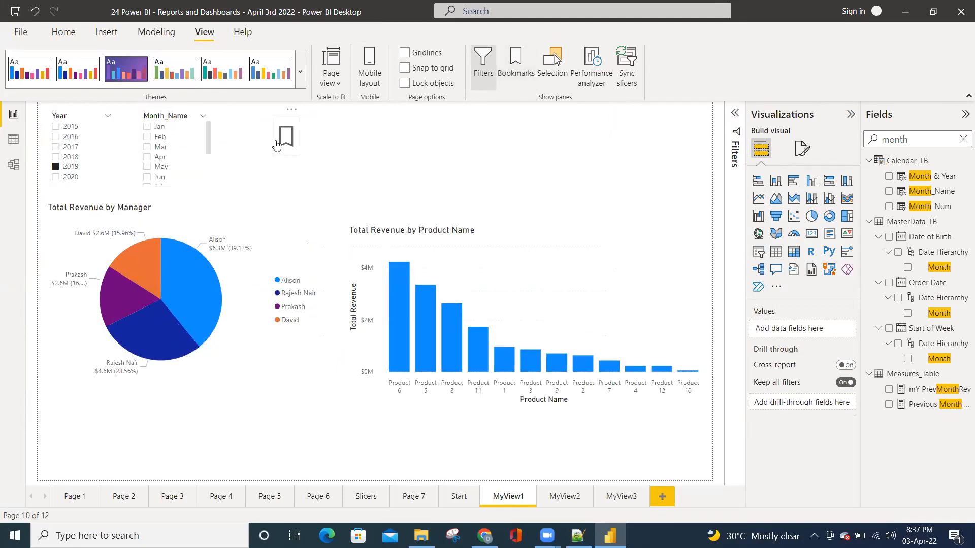
pyautogui.click(289, 153)
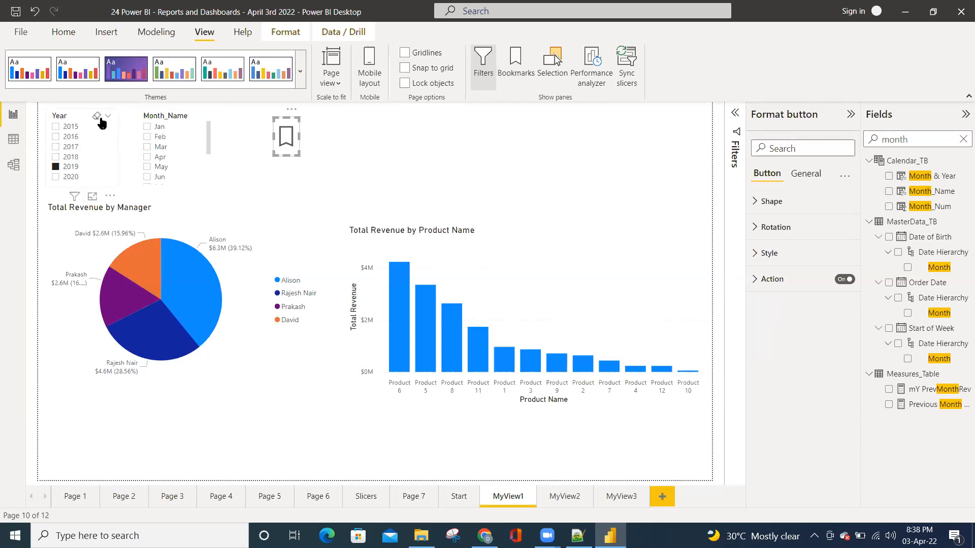
pyautogui.click(96, 116)
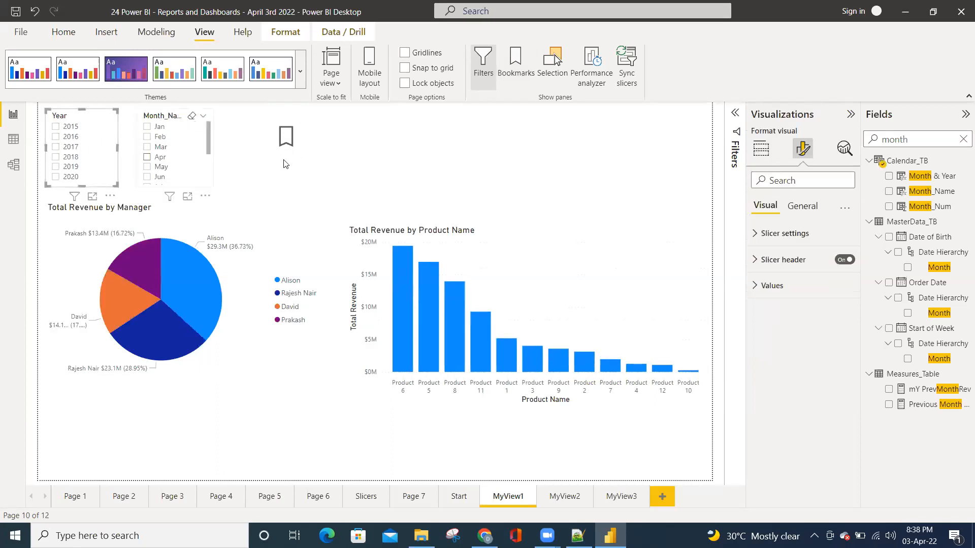
pyautogui.click(304, 152)
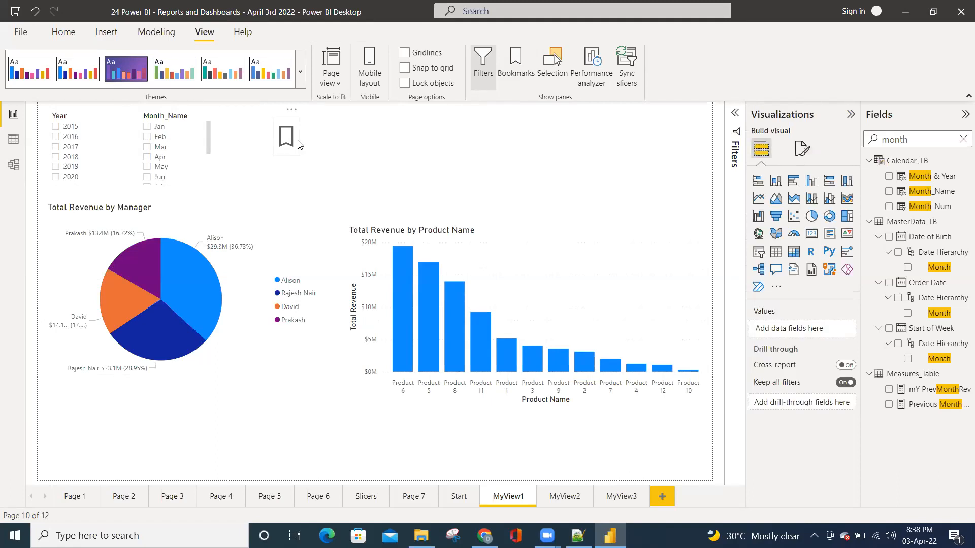
# Examine the bookmark button's Shape settings, including the available states and shape types
pyautogui.click(300, 145)
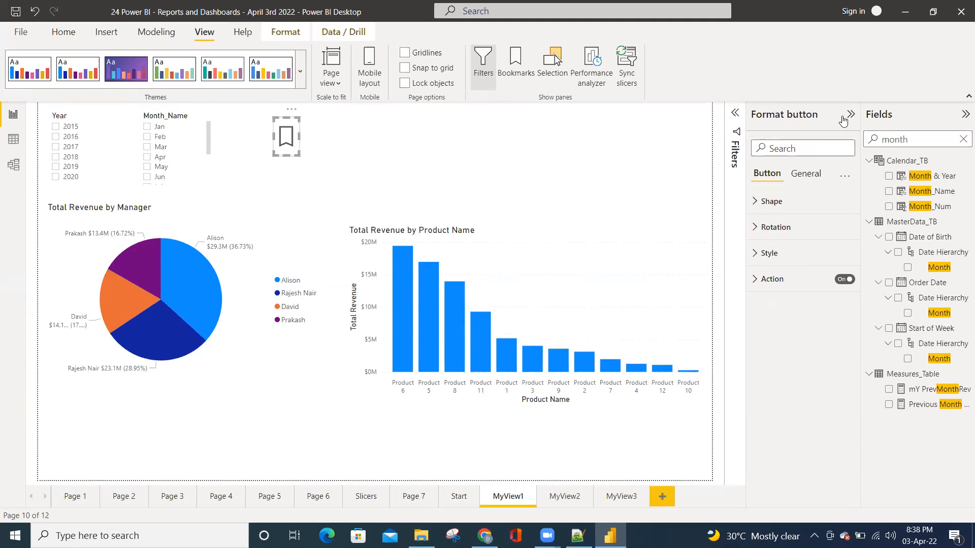
pyautogui.click(396, 131)
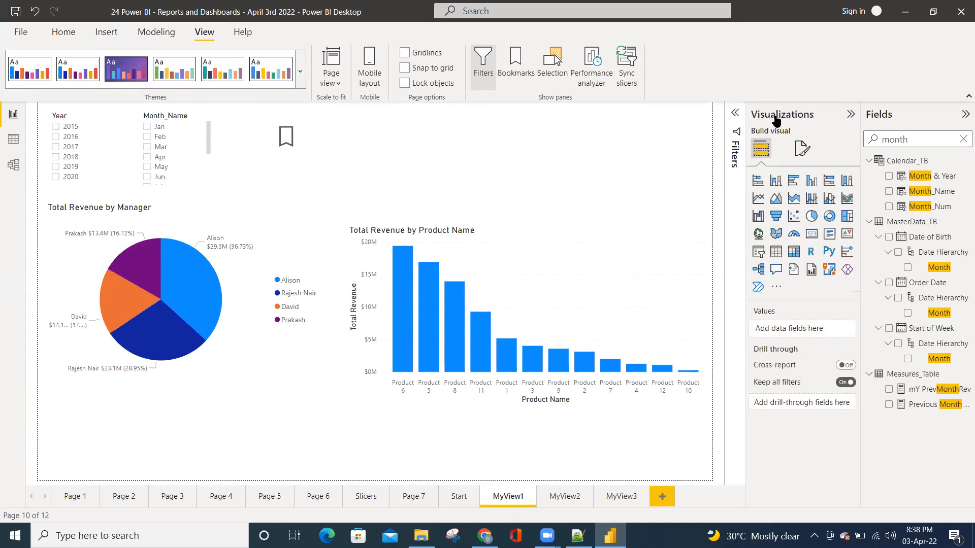
pyautogui.click(295, 151)
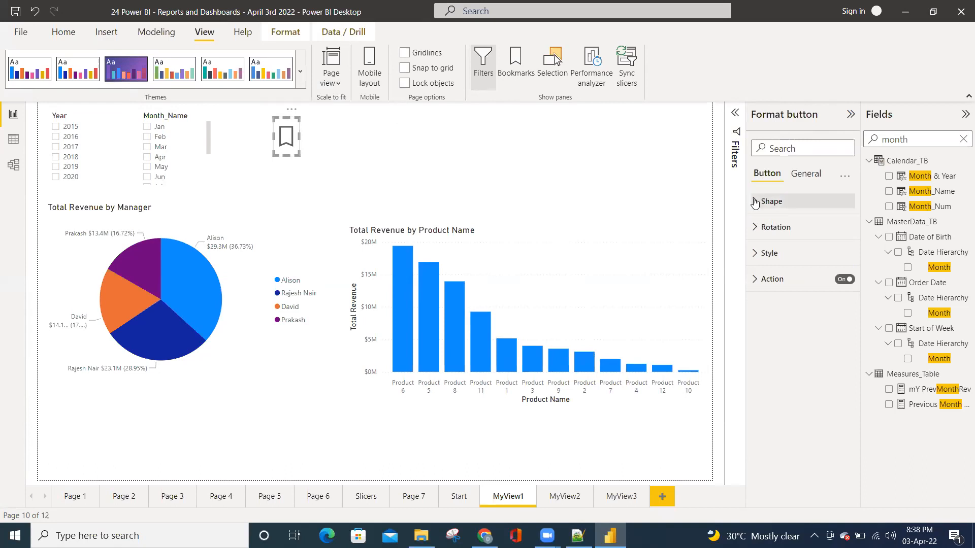
pyautogui.click(792, 202)
pyautogui.click(841, 260)
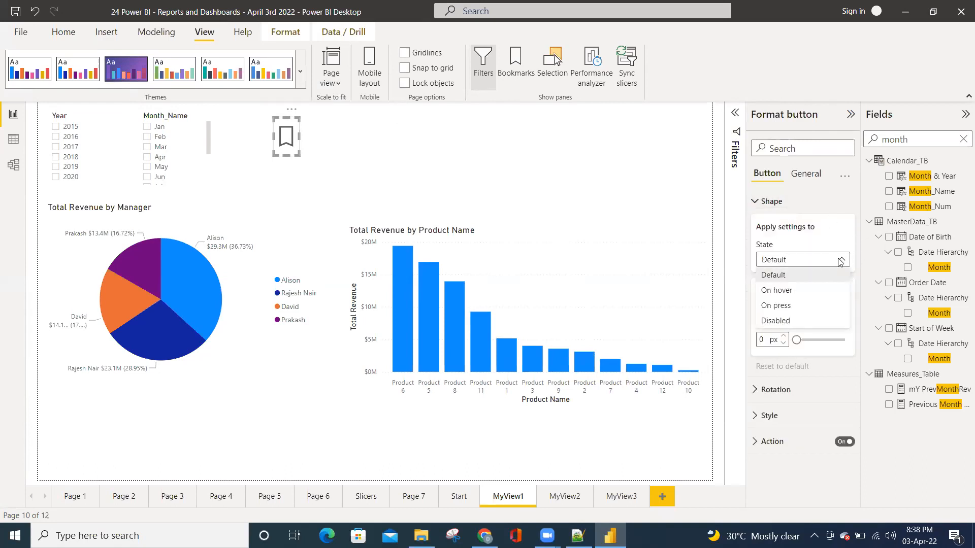
pyautogui.click(840, 261)
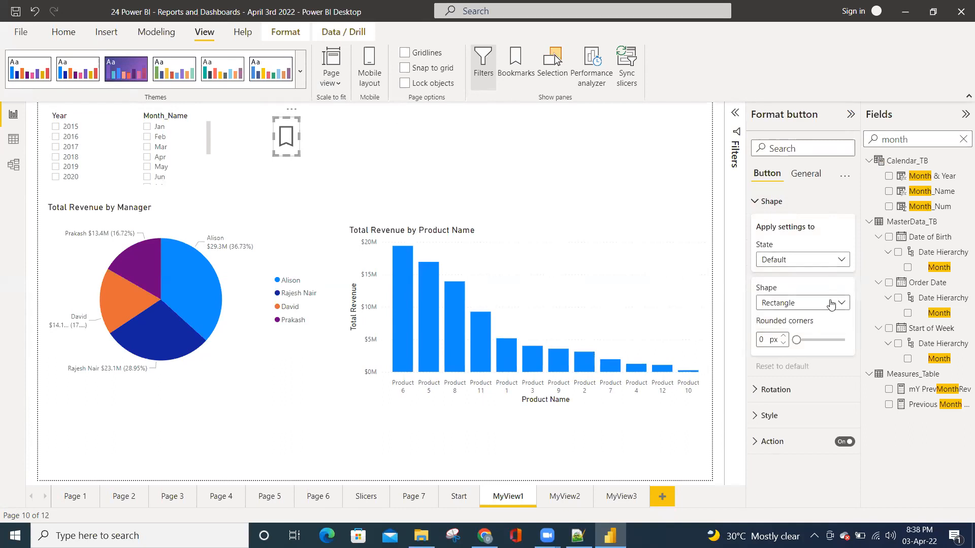
pyautogui.click(826, 259)
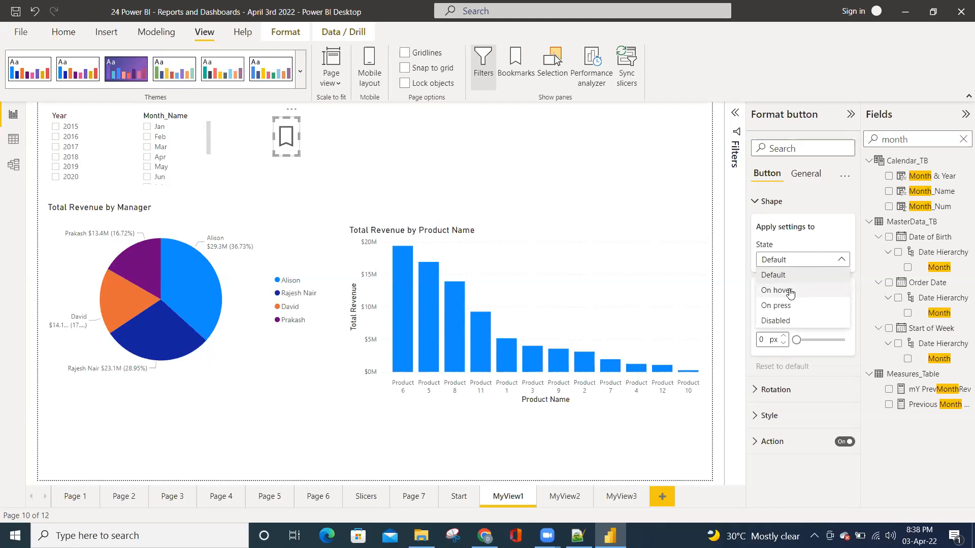
pyautogui.click(822, 258)
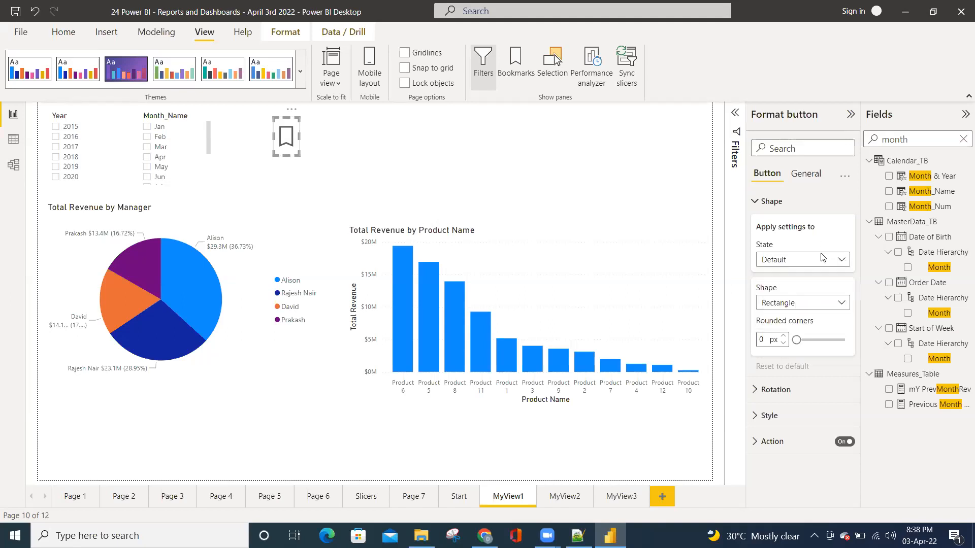
pyautogui.click(819, 303)
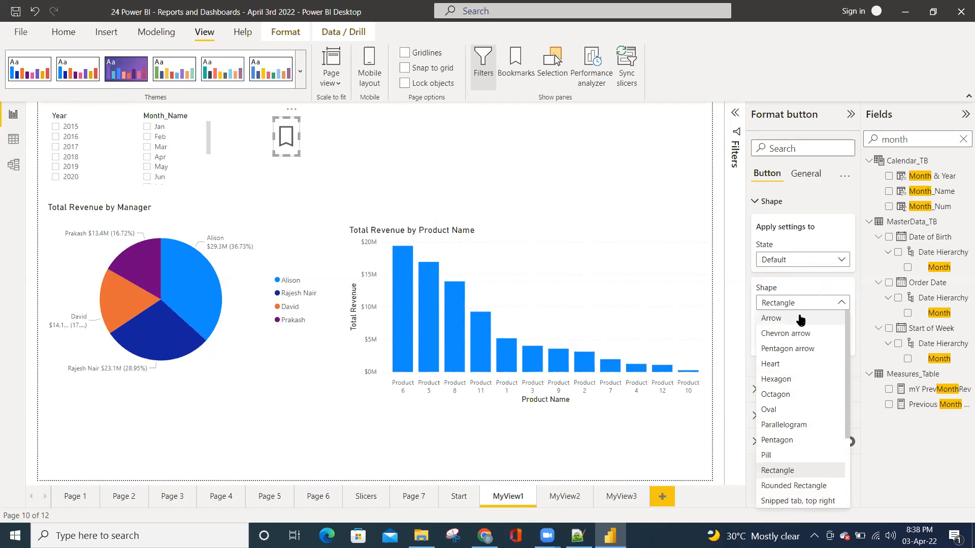
pyautogui.click(812, 287)
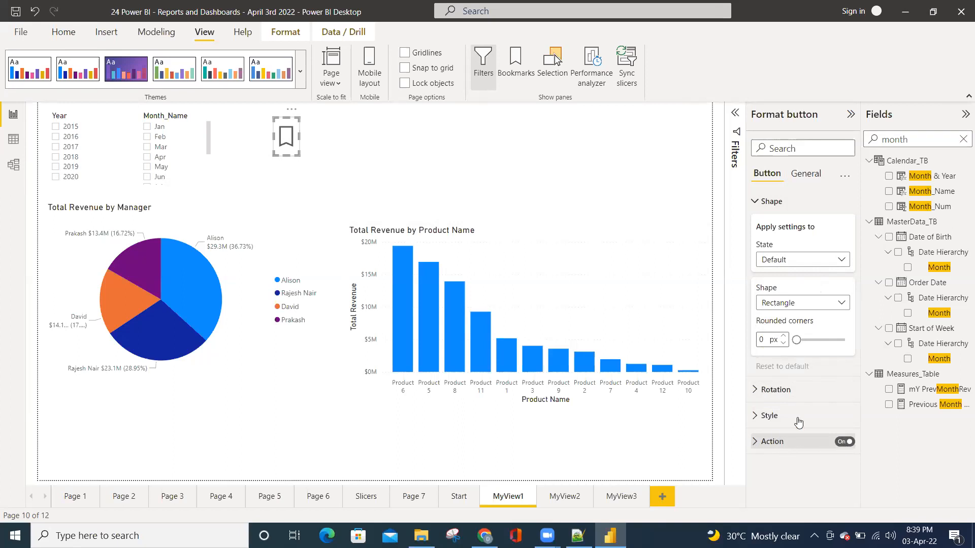
# Assign MyBookmark1 as the target of the bookmark button's action
pyautogui.click(757, 445)
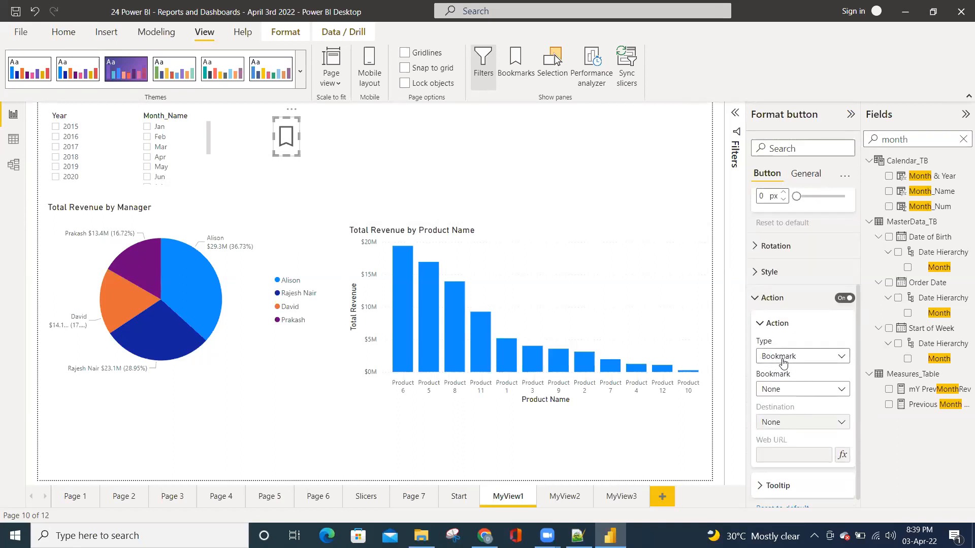
pyautogui.click(787, 394)
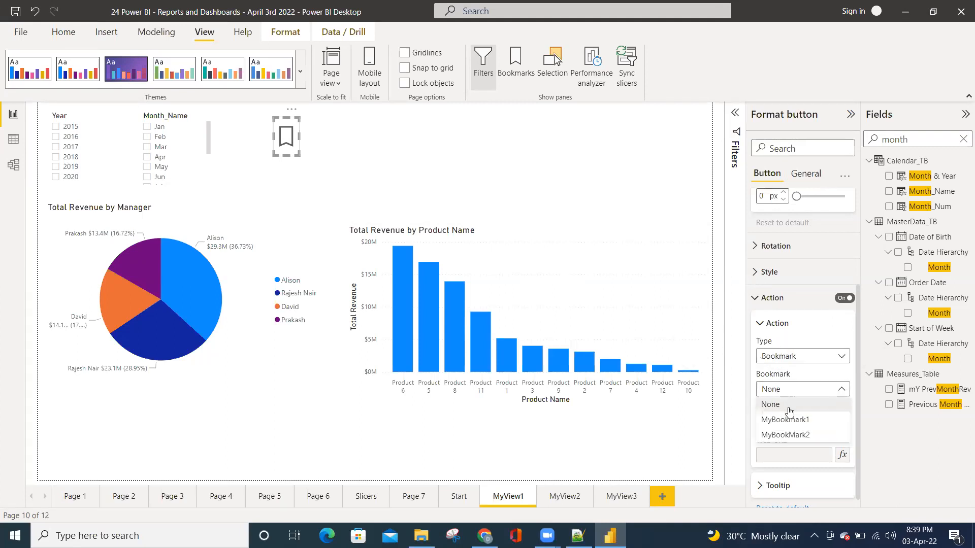
pyautogui.click(796, 408)
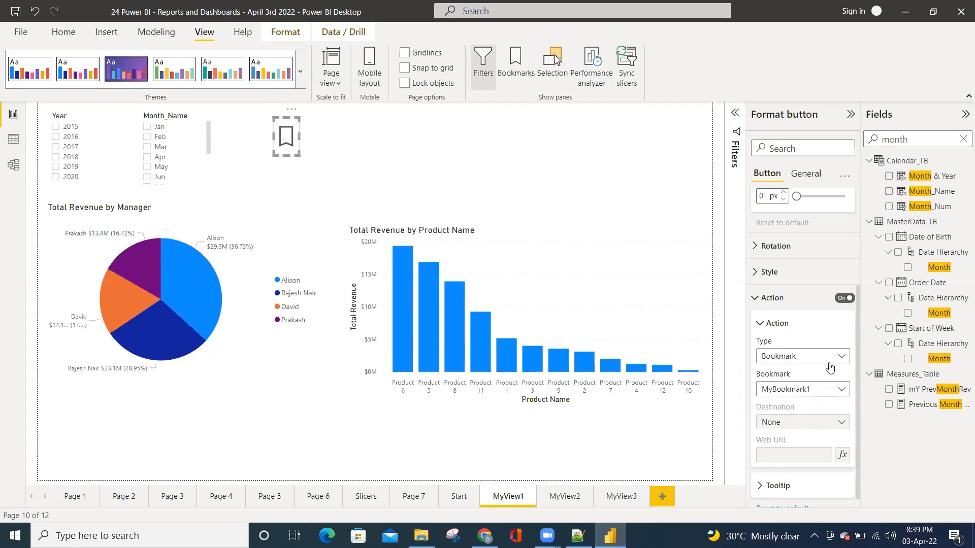
pyautogui.click(403, 156)
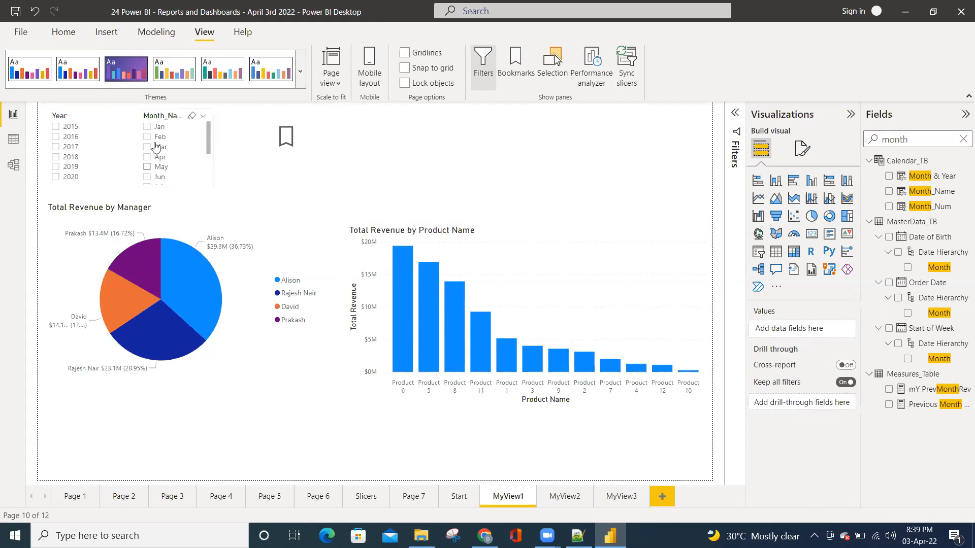
# Follow the bookmark button's link on the page to apply MyBookmark1
pyautogui.click(290, 141)
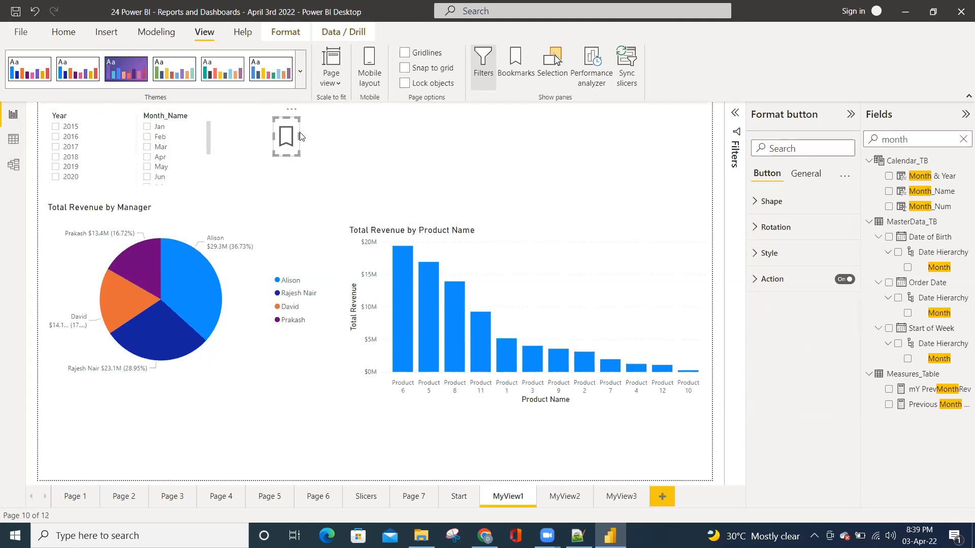
pyautogui.click(318, 136)
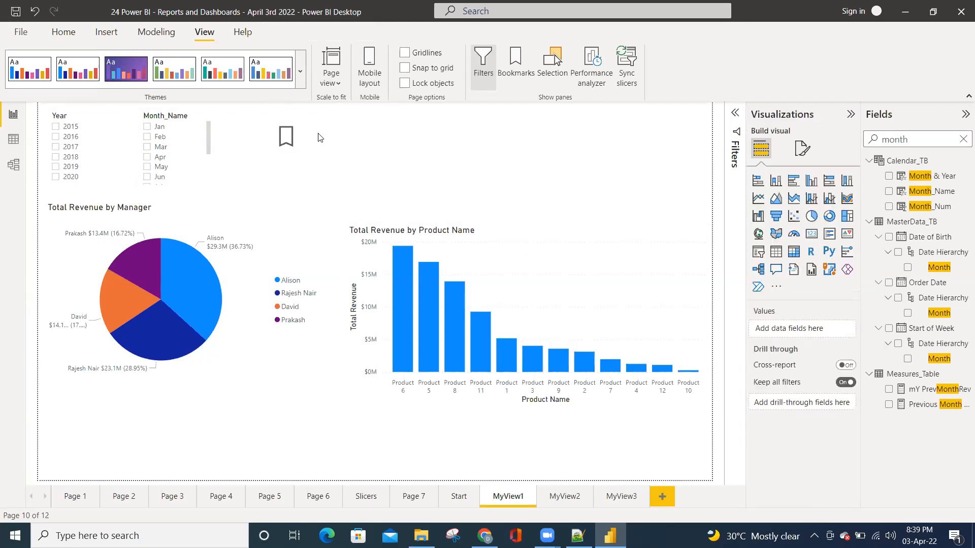
pyautogui.keyDown('ctrl'); pyautogui.click(288, 138); pyautogui.keyUp('ctrl')
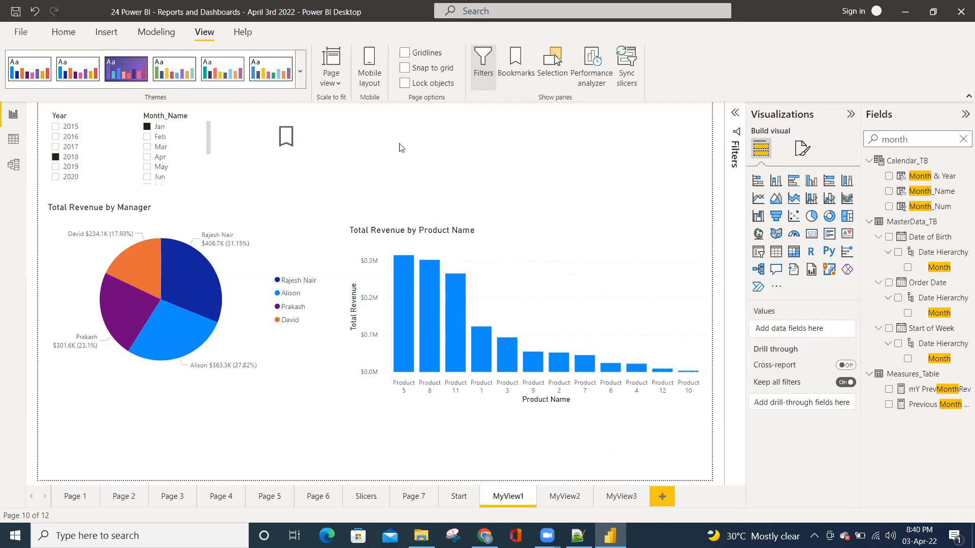
# Insert a blank button on MyView1 and place it beside the existing bookmark button
pyautogui.click(106, 33)
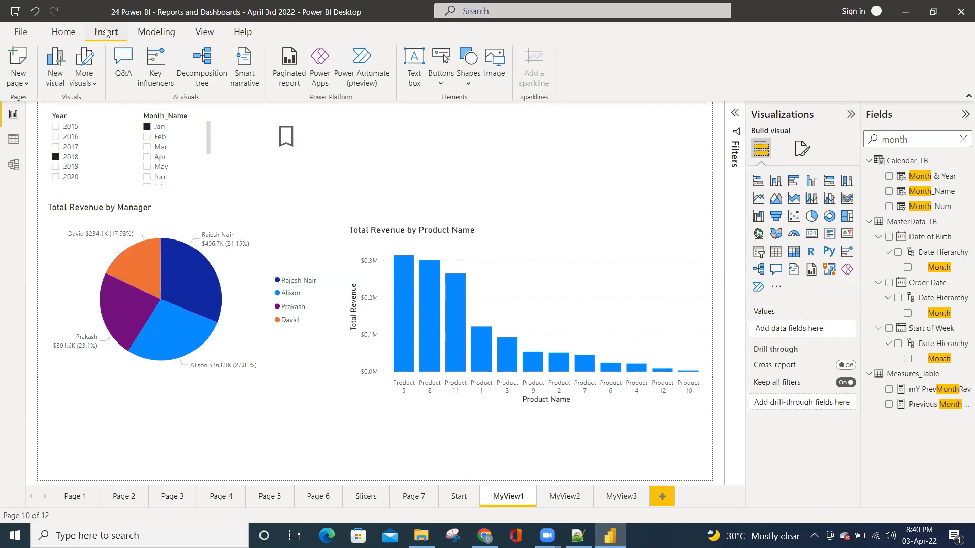
pyautogui.click(446, 85)
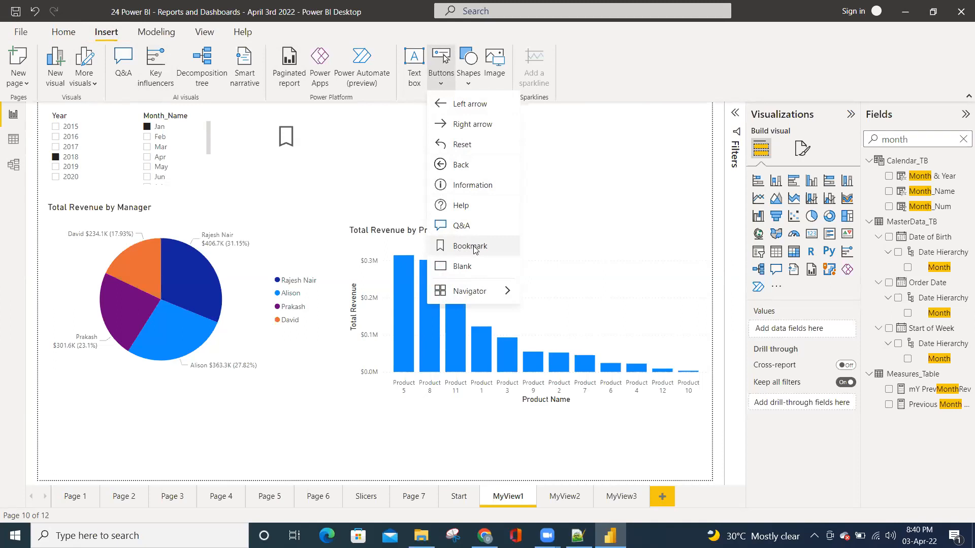
pyautogui.click(468, 273)
pyautogui.moveTo(91, 113); pyautogui.dragTo(371, 147)
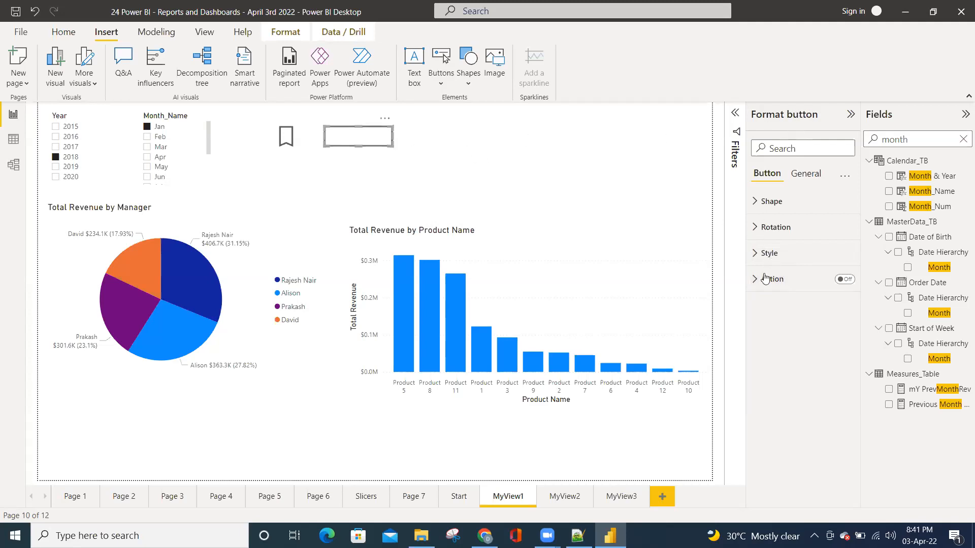
# Enable the blank button's action, set its type to Bookmark and choose MyBookMark2 as the target
pyautogui.click(844, 279)
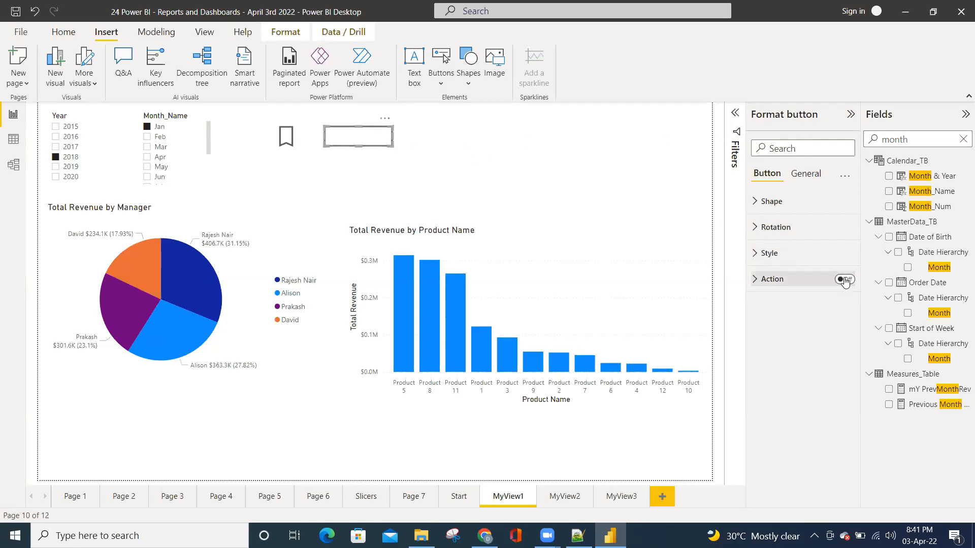
pyautogui.click(763, 282)
pyautogui.click(808, 339)
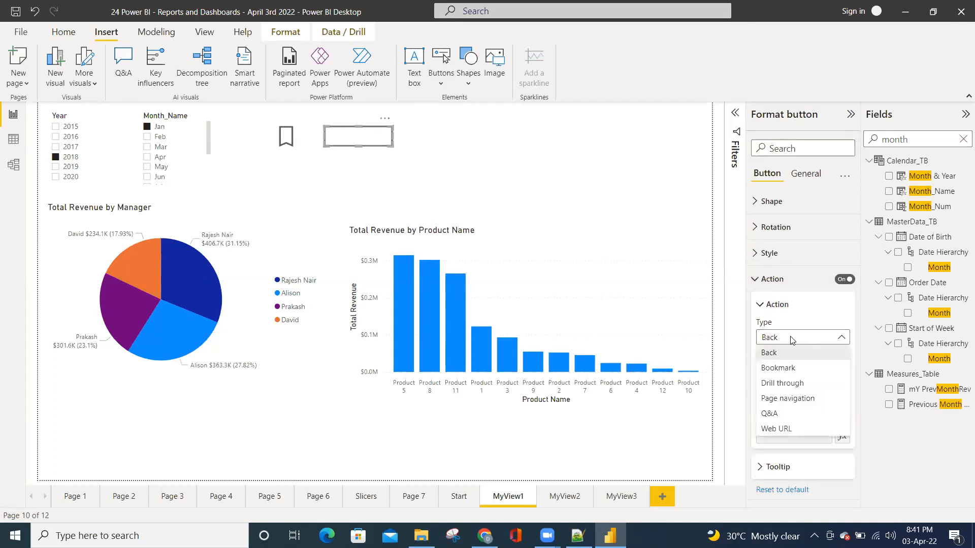
pyautogui.click(787, 368)
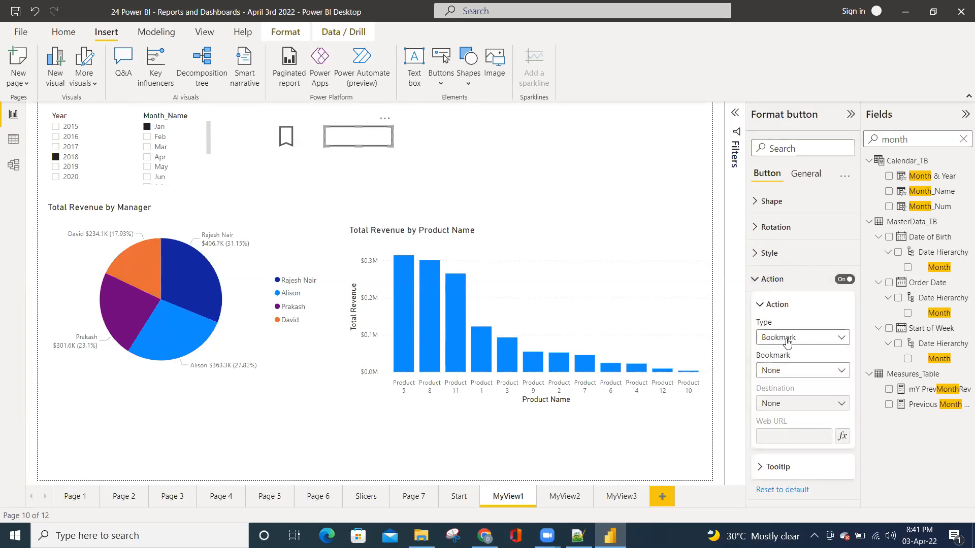
pyautogui.click(808, 376)
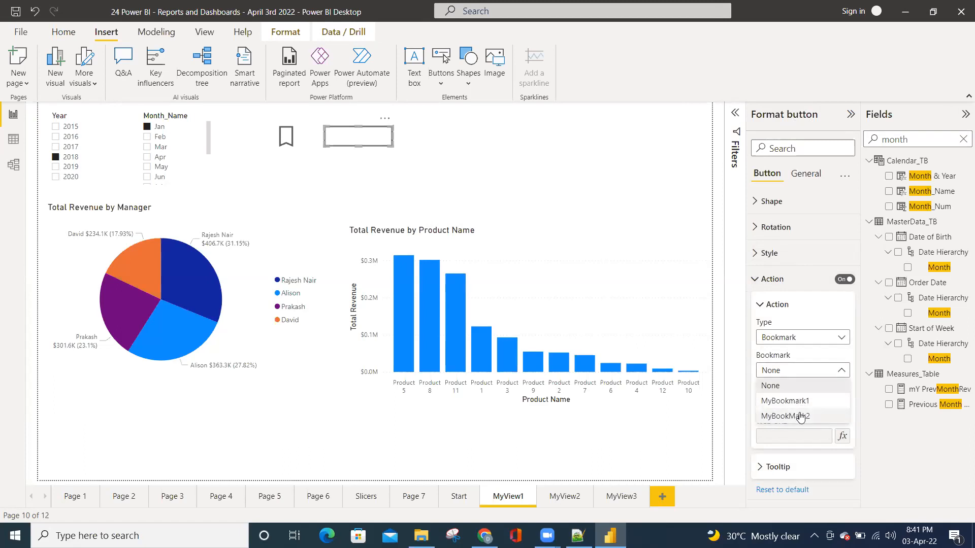
pyautogui.click(801, 416)
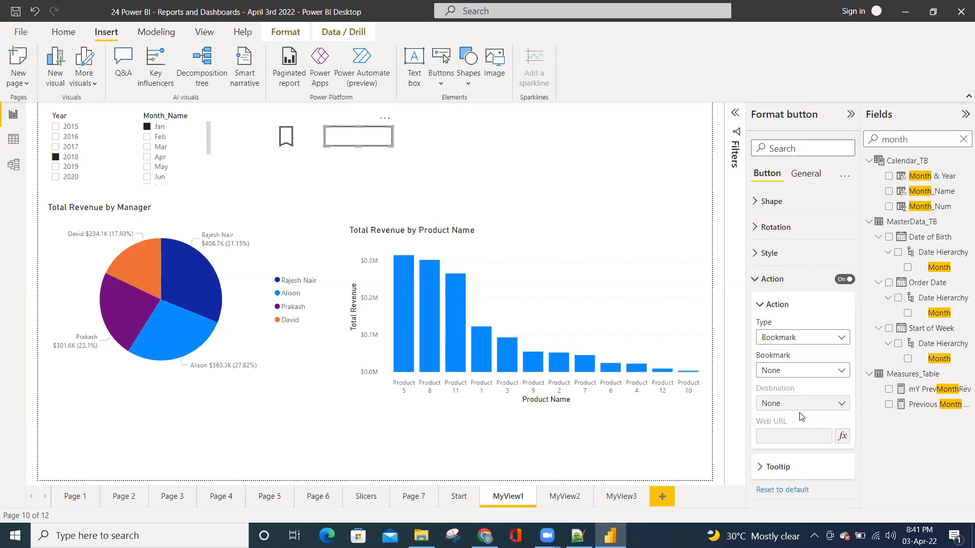
# Deselect the blank button and follow its link on the page to apply MyBookMark2
pyautogui.click(504, 175)
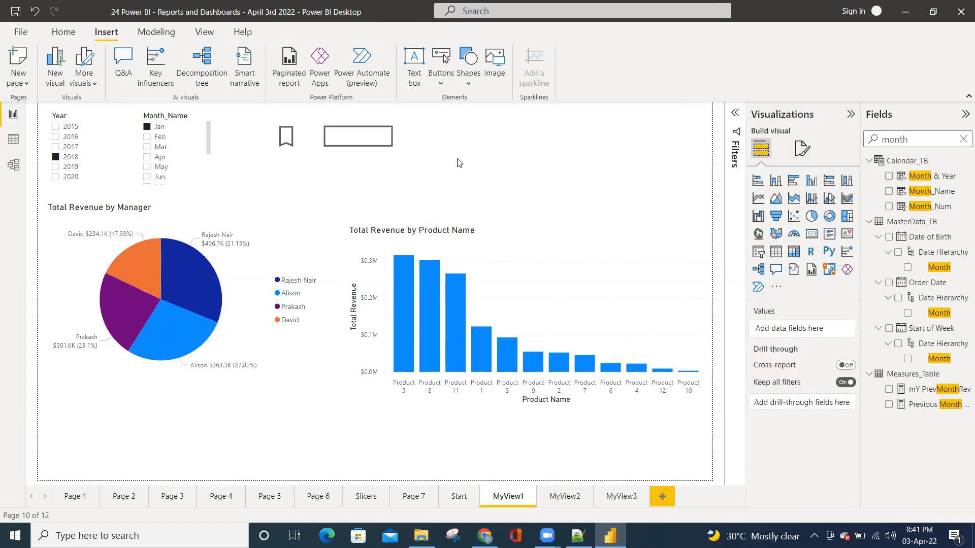
pyautogui.keyDown('ctrl'); pyautogui.click(357, 140); pyautogui.keyUp('ctrl')
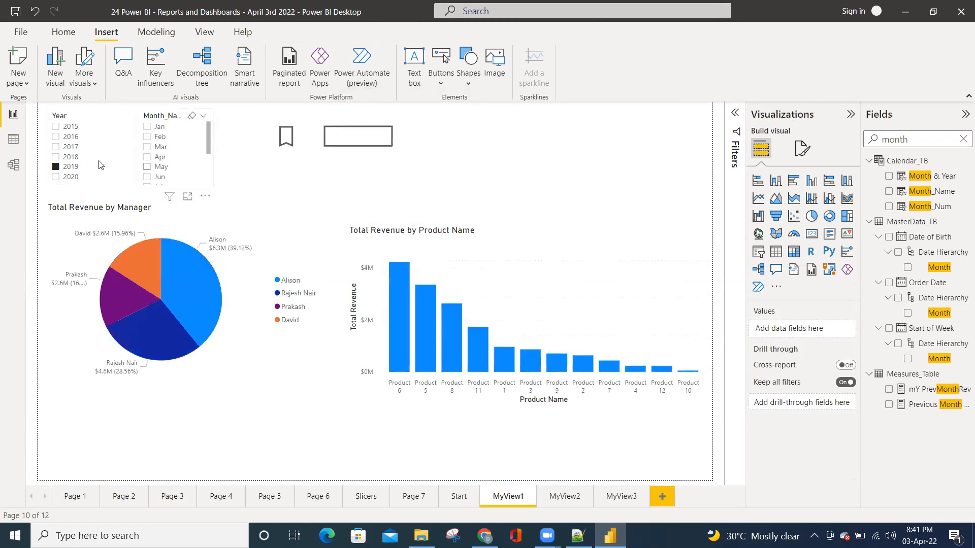
# Filter MyView1 to the year 2015 and the months Feb, Apr and May
pyautogui.click(76, 127)
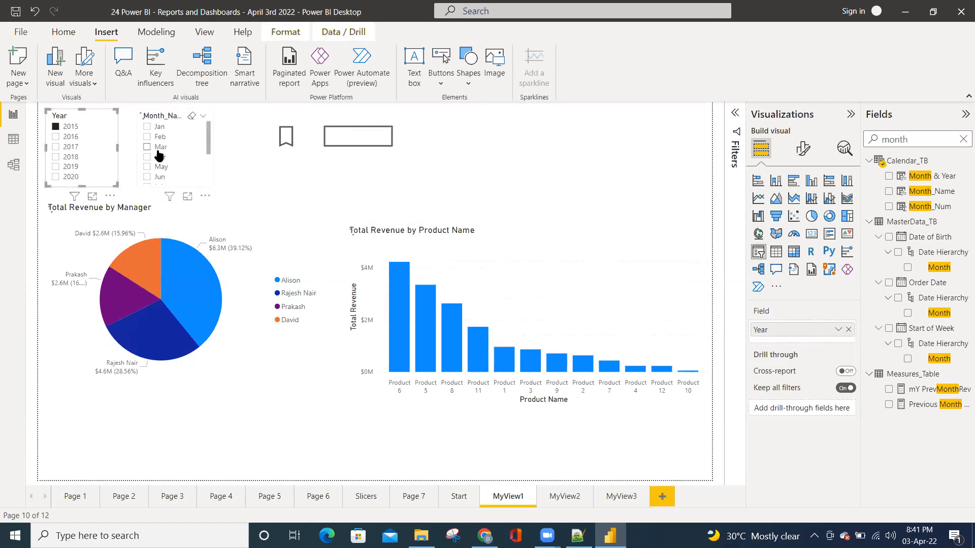
pyautogui.click(157, 157)
pyautogui.keyDown('ctrl'); pyautogui.click(157, 136); pyautogui.keyUp('ctrl')
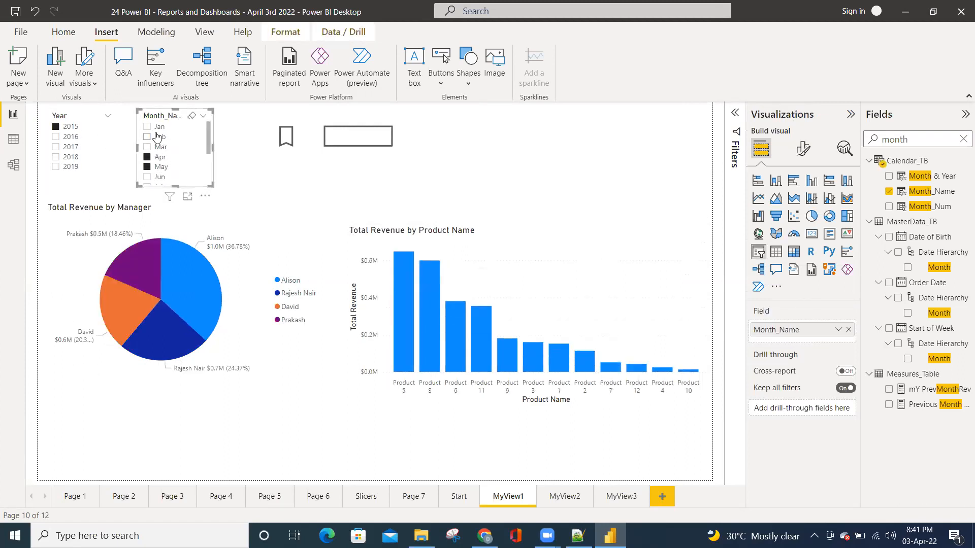
pyautogui.keyDown('ctrl'); pyautogui.click(173, 167); pyautogui.keyUp('ctrl')
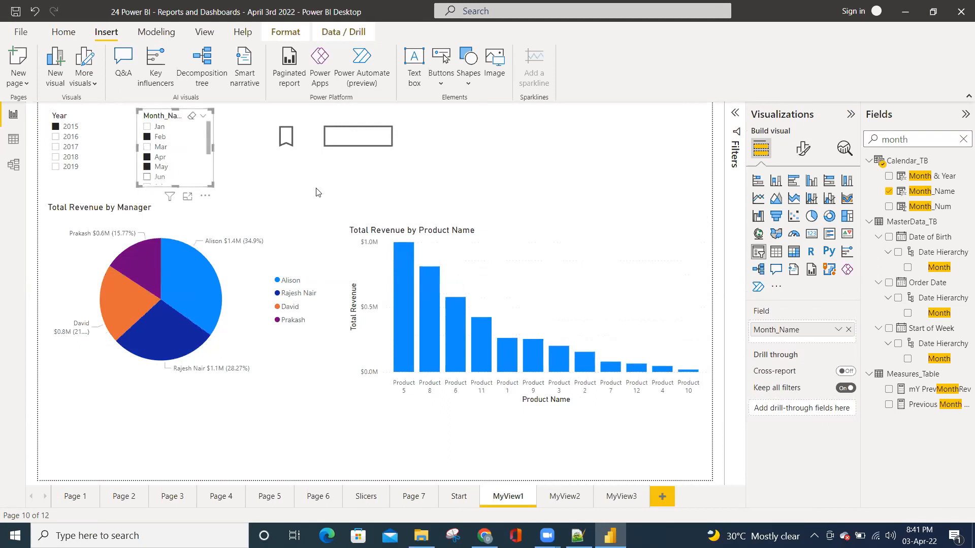
# Follow the blank button's link to reapply MyBookMark2, and the bookmark button's link to switch to MyBookmark1
pyautogui.keyDown('ctrl'); pyautogui.click(350, 141); pyautogui.keyUp('ctrl')
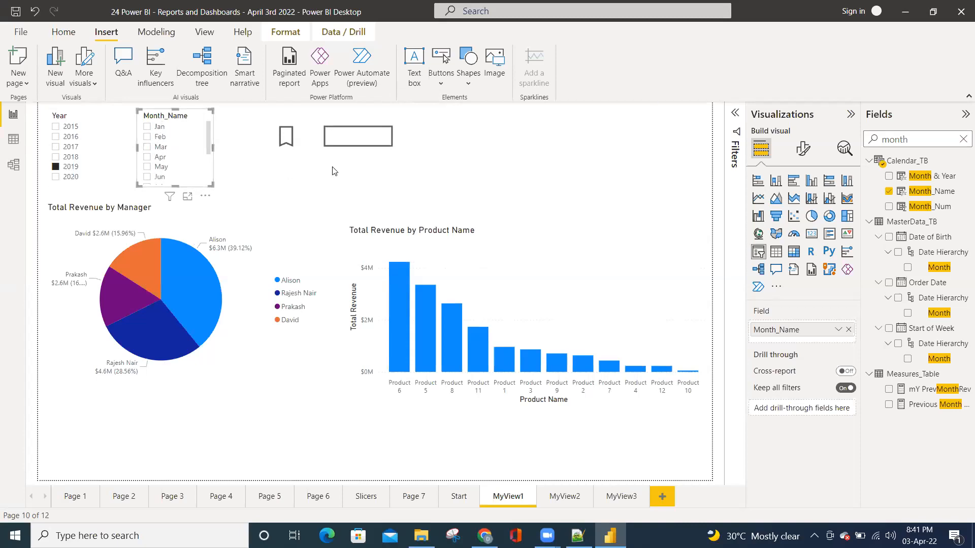
pyautogui.keyDown('ctrl'); pyautogui.click(291, 140); pyautogui.keyUp('ctrl')
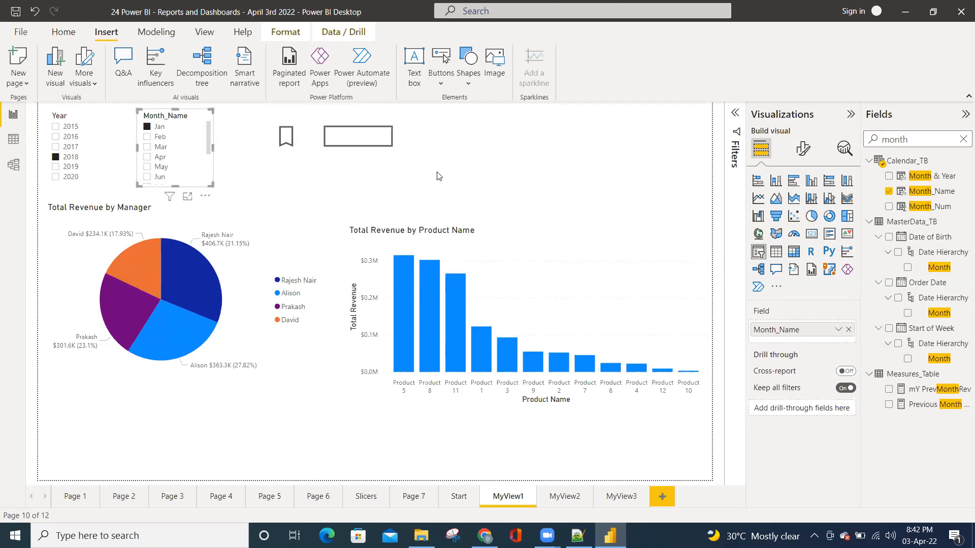
# Highlight one manager's pie slice, add Mar and May to the month filter, and restore MyBookmark1 through its button
pyautogui.click(202, 285)
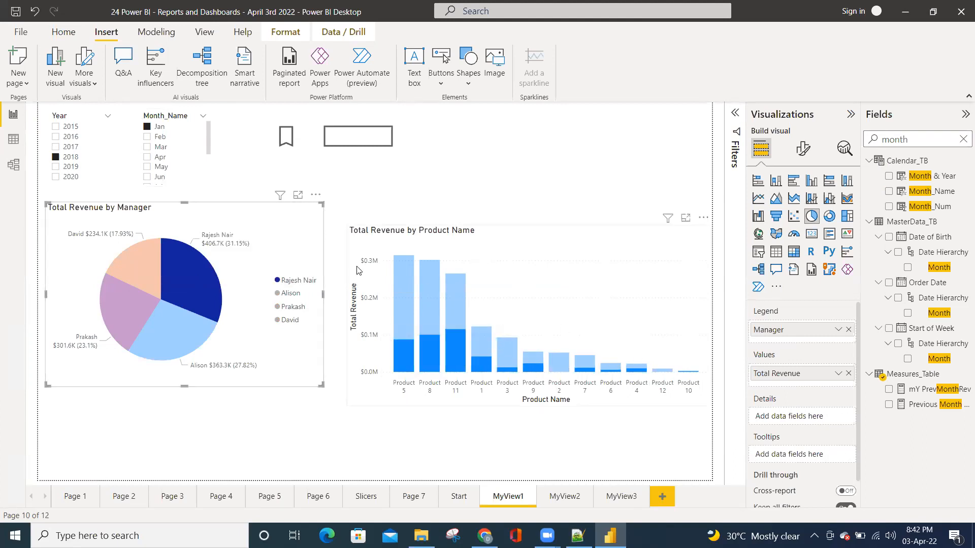
pyautogui.keyDown('ctrl'); pyautogui.click(160, 168); pyautogui.keyUp('ctrl')
pyautogui.keyDown('ctrl'); pyautogui.click(157, 147); pyautogui.keyUp('ctrl')
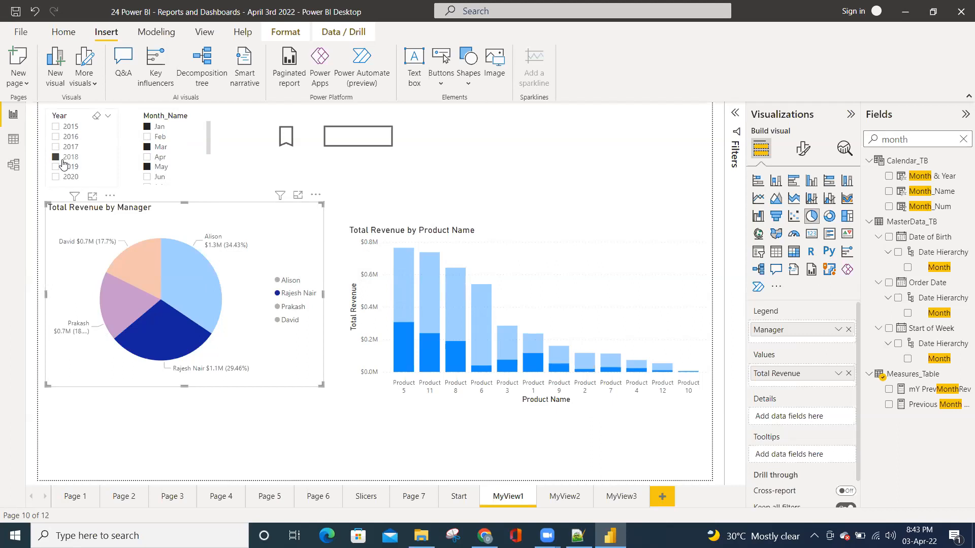
pyautogui.keyDown('ctrl'); pyautogui.click(287, 137); pyautogui.keyUp('ctrl')
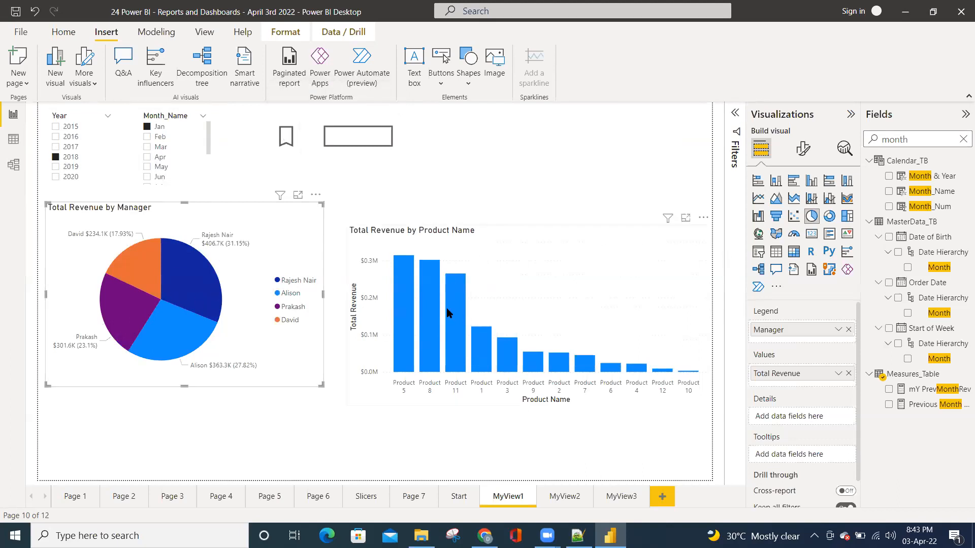
# Insert a rounded rectangle on the Start page and resize it into a flat button shape near the page's upper-left corner
pyautogui.moveTo(447, 310)
pyautogui.click(453, 502)
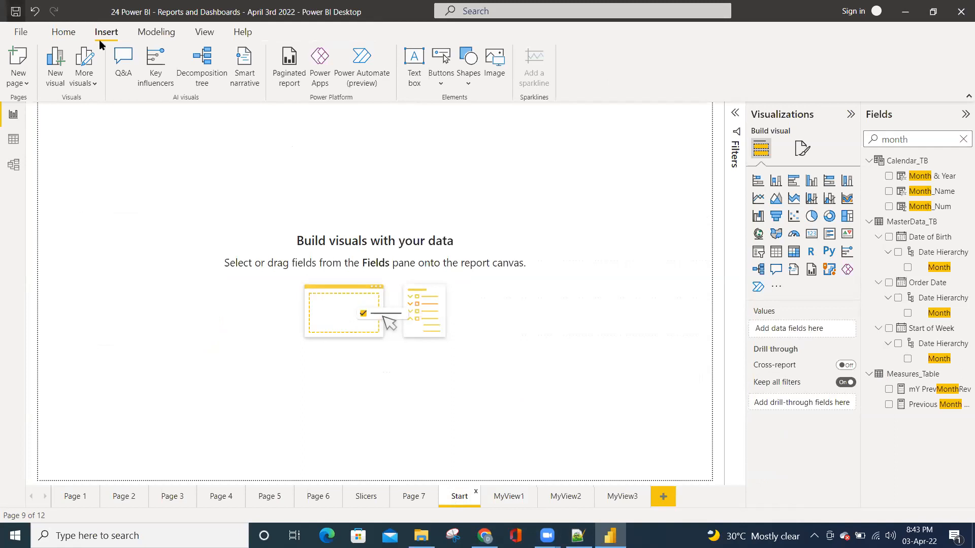
pyautogui.click(446, 81)
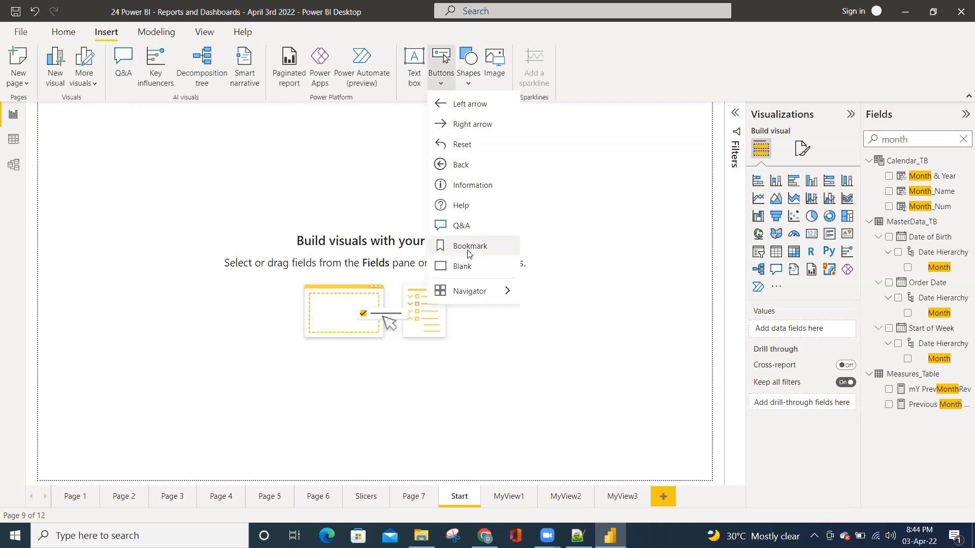
pyautogui.click(468, 84)
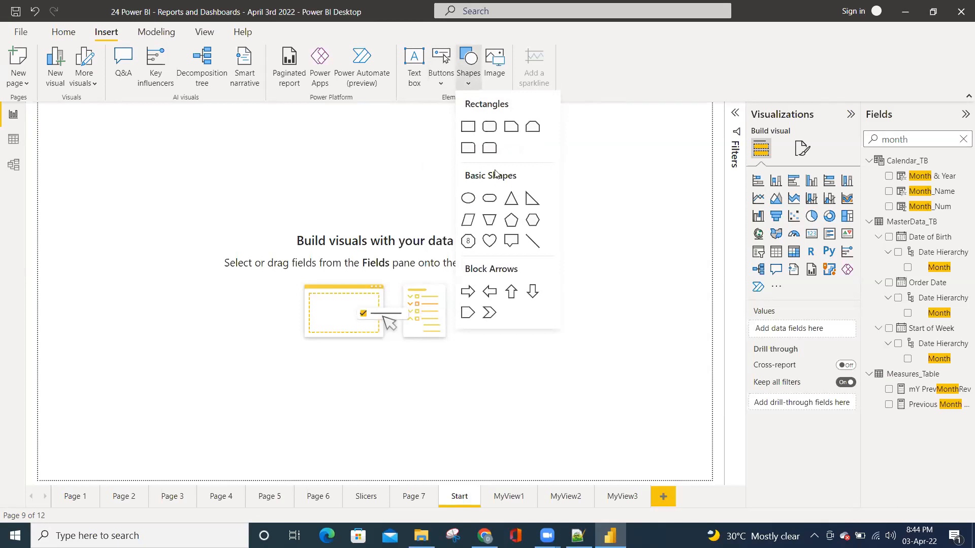
pyautogui.click(489, 128)
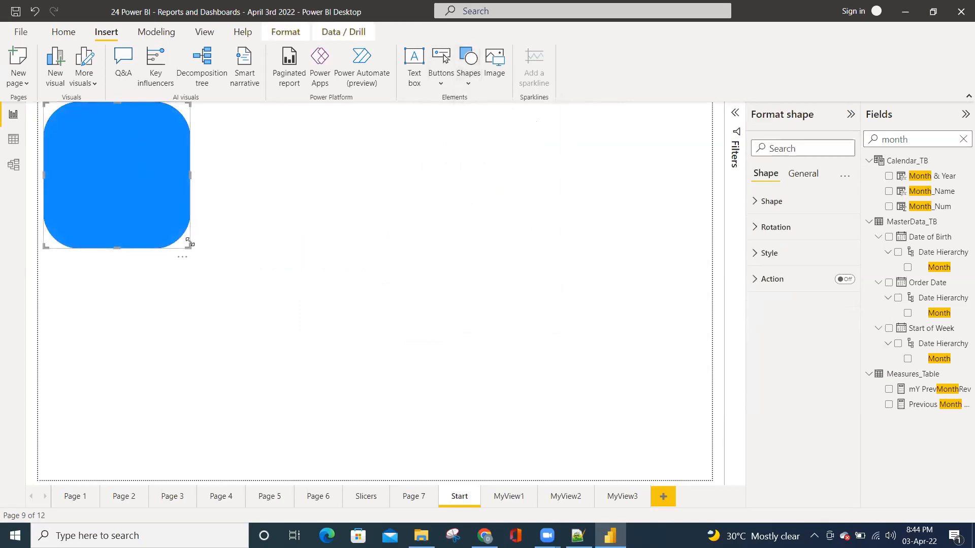
pyautogui.moveTo(191, 250); pyautogui.dragTo(165, 176)
pyautogui.moveTo(216, 180); pyautogui.dragTo(177, 173)
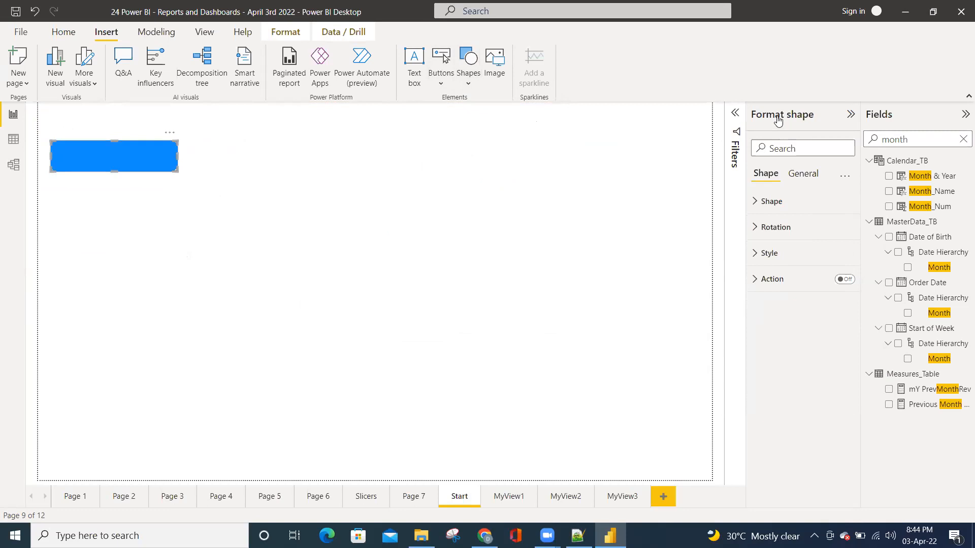
# Set the rounded rectangle's fill color to orange in its style settings
pyautogui.click(761, 202)
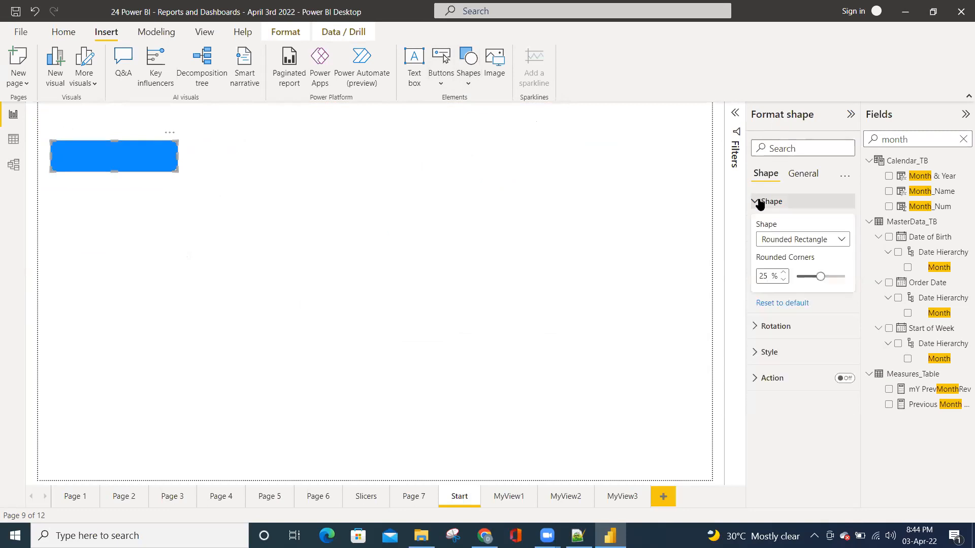
pyautogui.click(756, 325)
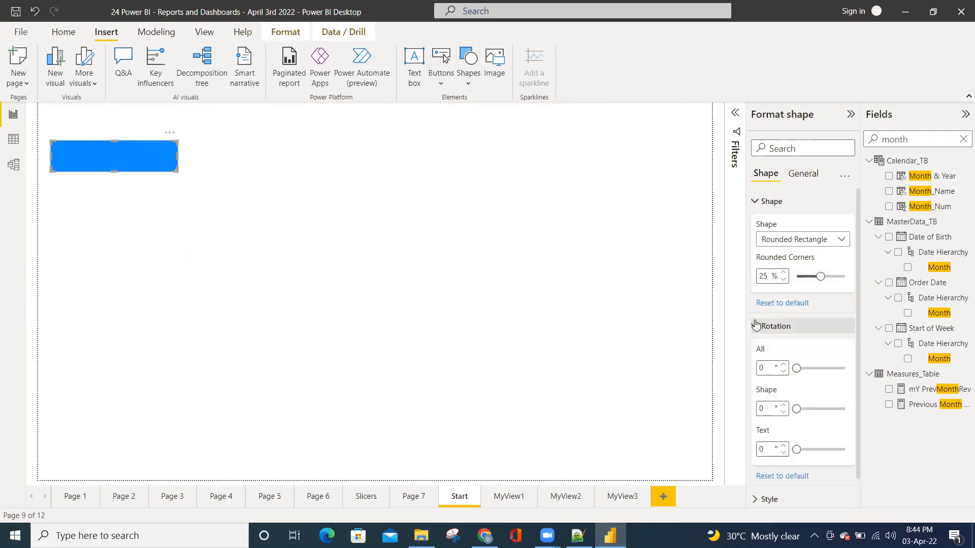
pyautogui.click(756, 325)
pyautogui.click(800, 351)
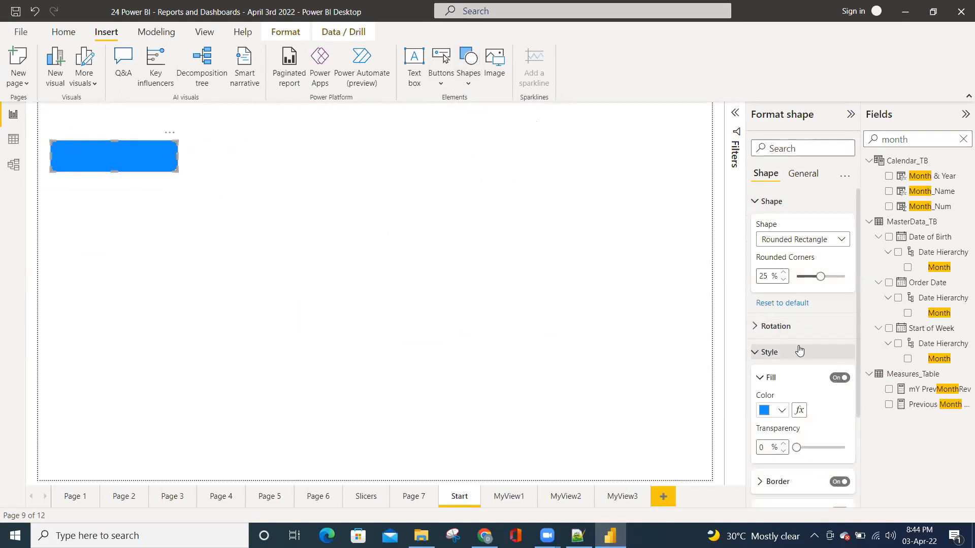
pyautogui.scroll(-3, 799, 346)
pyautogui.click(777, 286)
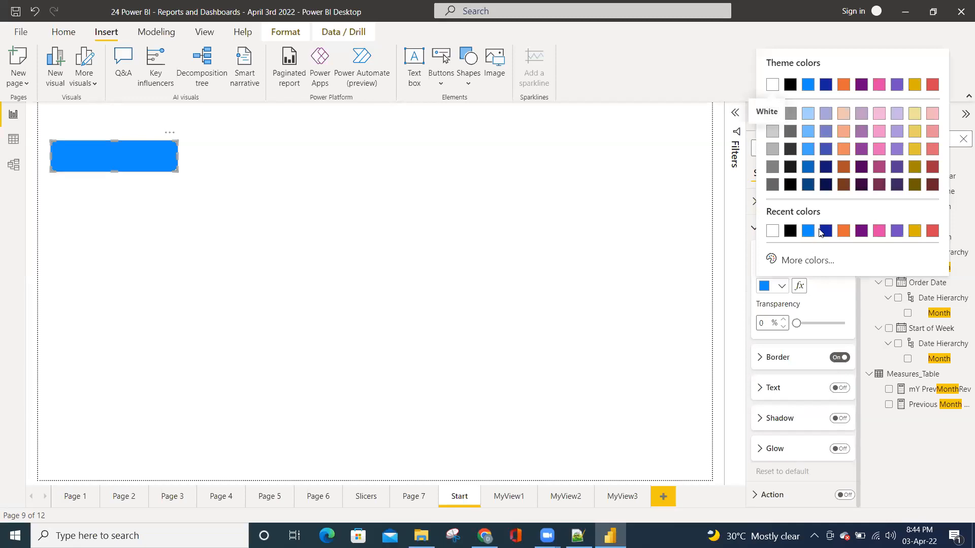
pyautogui.click(844, 231)
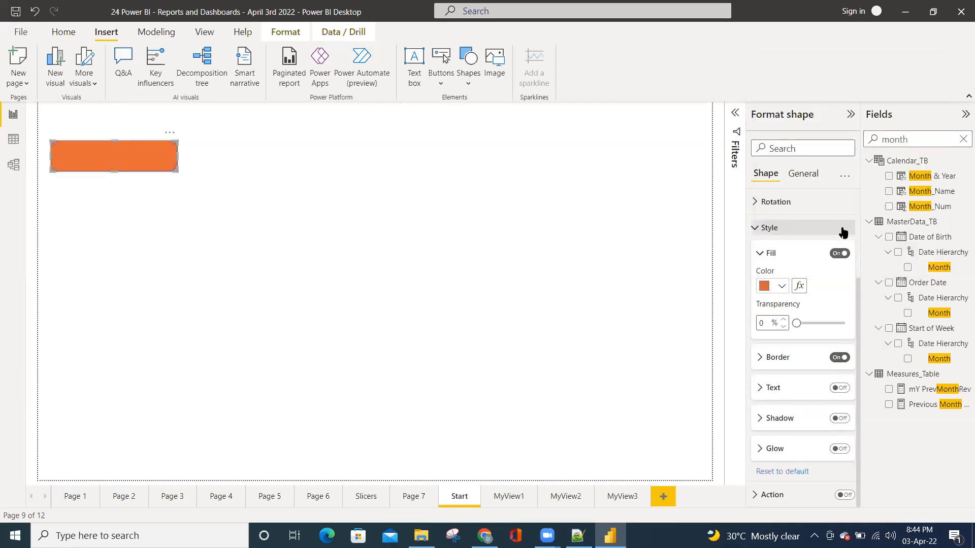
# Turn on the shape's text and label it "Button 1"
pyautogui.click(760, 389)
pyautogui.scroll(-3, 843, 330)
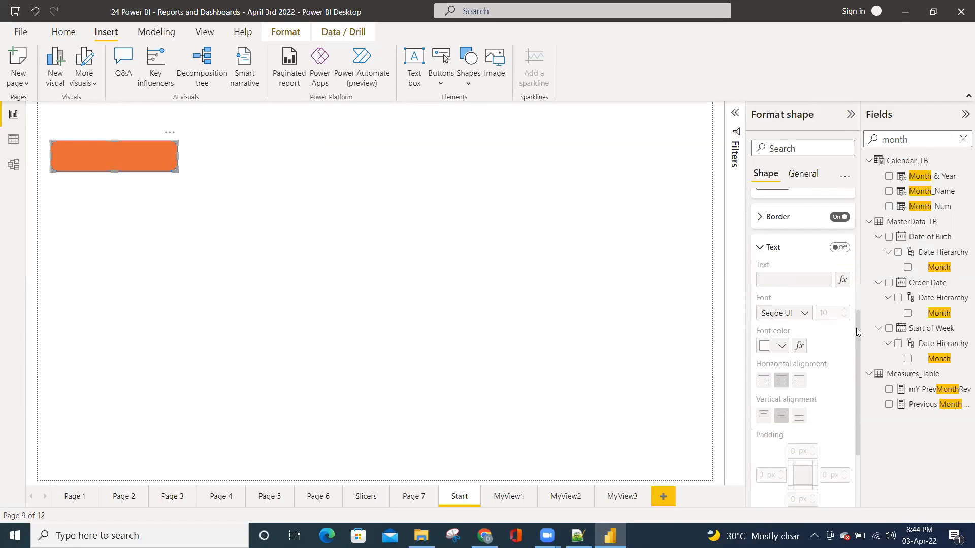
pyautogui.click(840, 245)
pyautogui.click(787, 274)
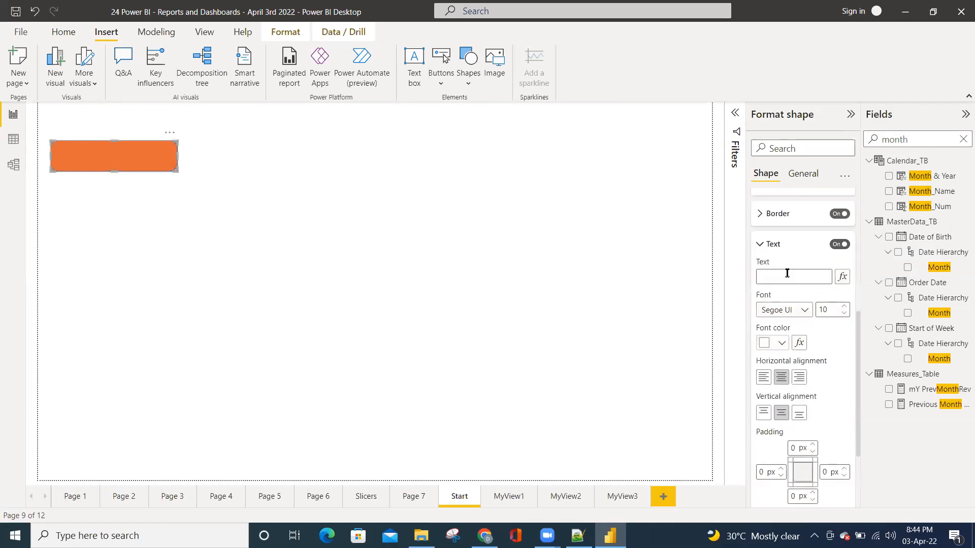
pyautogui.write('Button 1')
# Change the font of the shape's label to DIN and collapse its text settings
pyautogui.click(803, 309)
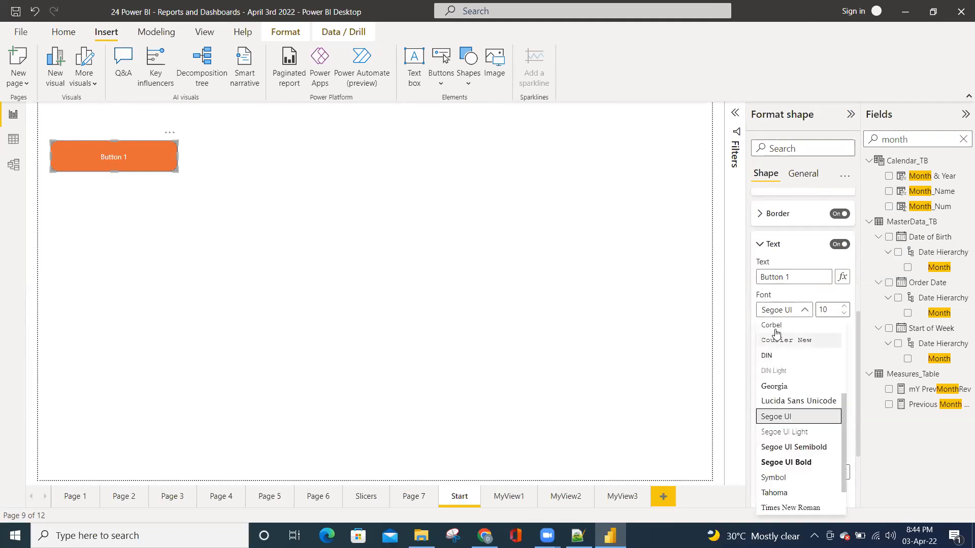
pyautogui.scroll(-2, 786, 393)
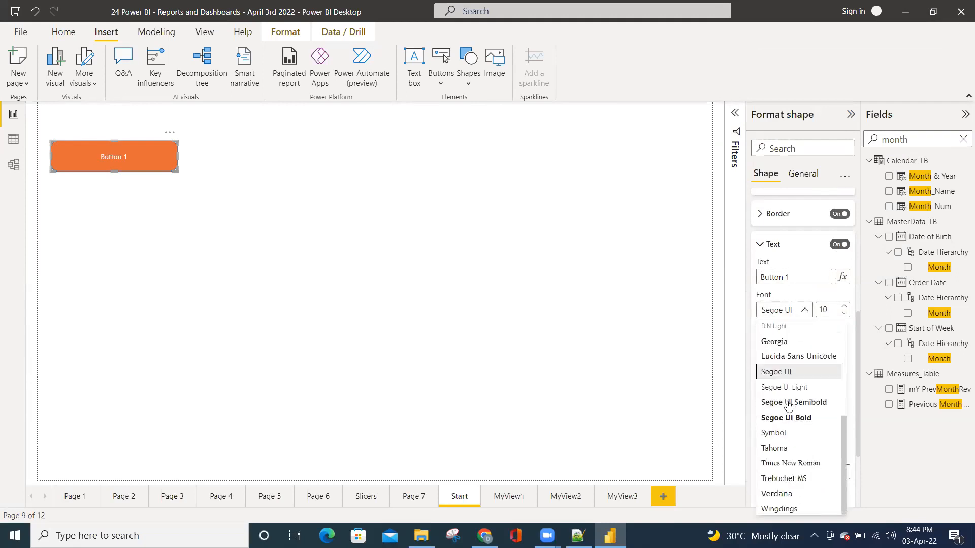
pyautogui.click(782, 311)
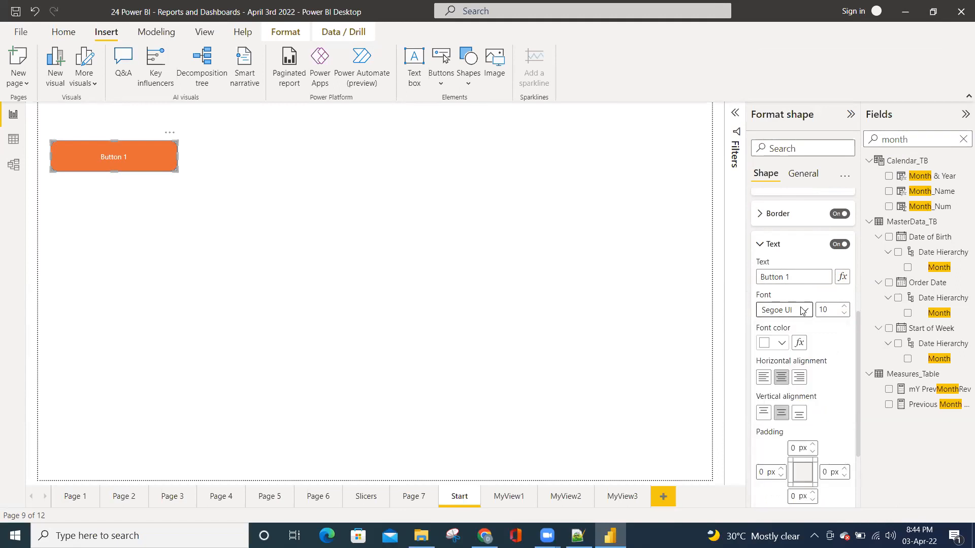
pyautogui.click(802, 311)
pyautogui.click(777, 357)
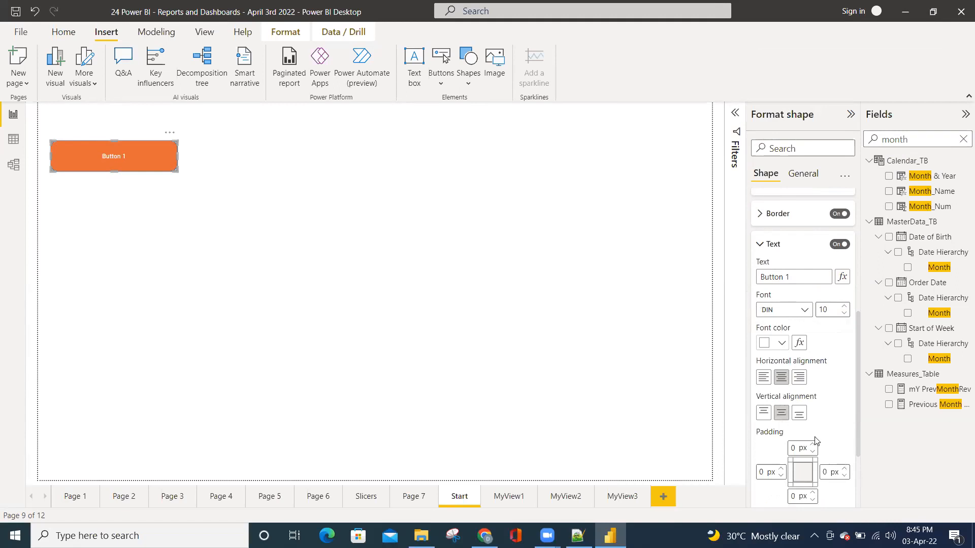
pyautogui.scroll(-1, 823, 429)
pyautogui.scroll(-1, 823, 426)
pyautogui.scroll(3, 824, 355)
pyautogui.click(760, 289)
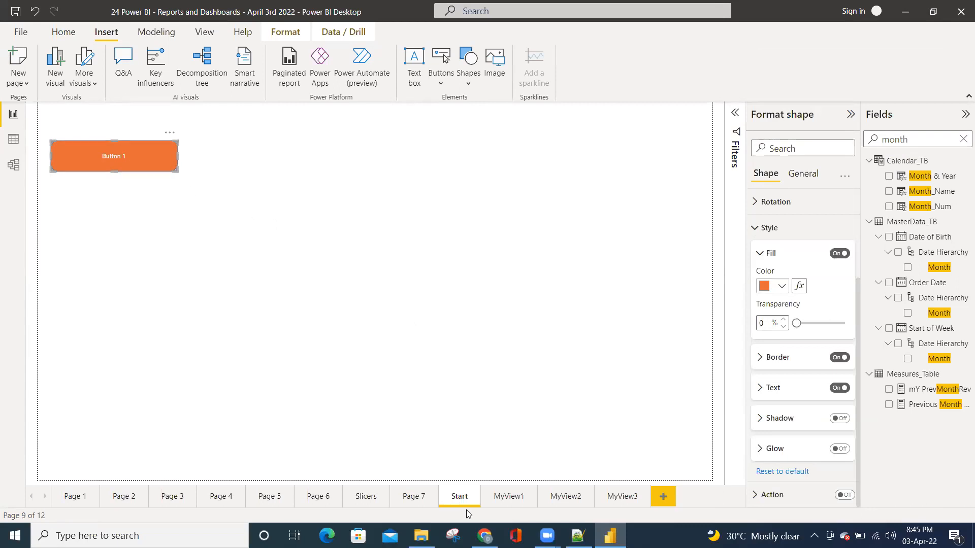
# On MyView1, filter the year slicer to 2016, 2017 and 2019 and the month slicer to Jan, Mar, Apr and May
pyautogui.click(506, 500)
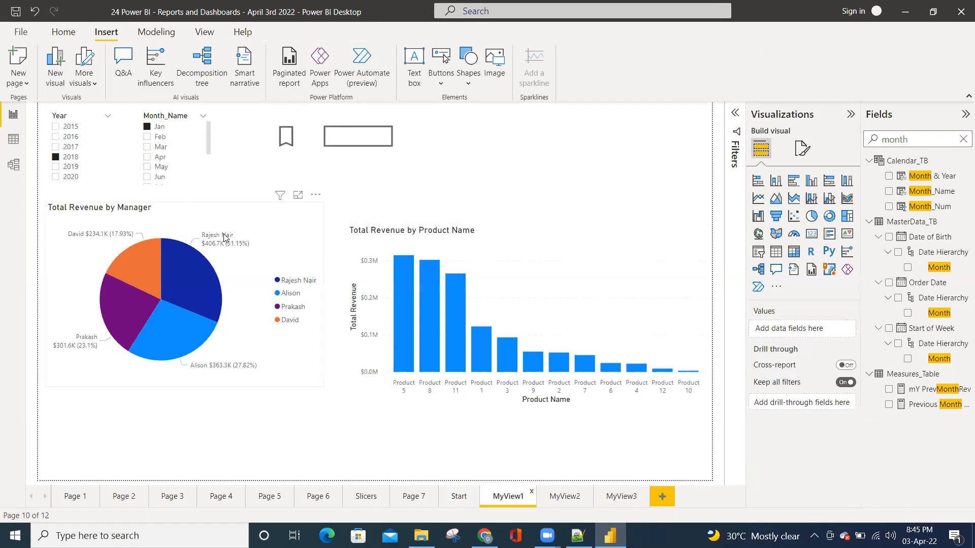
pyautogui.click(67, 138)
pyautogui.keyDown('ctrl'); pyautogui.click(67, 147); pyautogui.keyUp('ctrl')
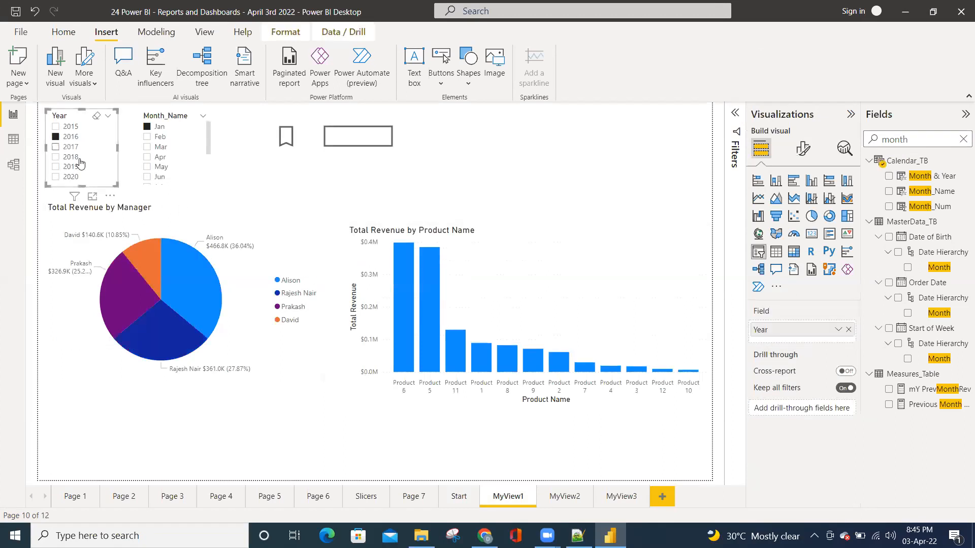
pyautogui.keyDown('ctrl'); pyautogui.click(72, 167); pyautogui.keyUp('ctrl')
pyautogui.keyDown('ctrl'); pyautogui.click(157, 167); pyautogui.keyUp('ctrl')
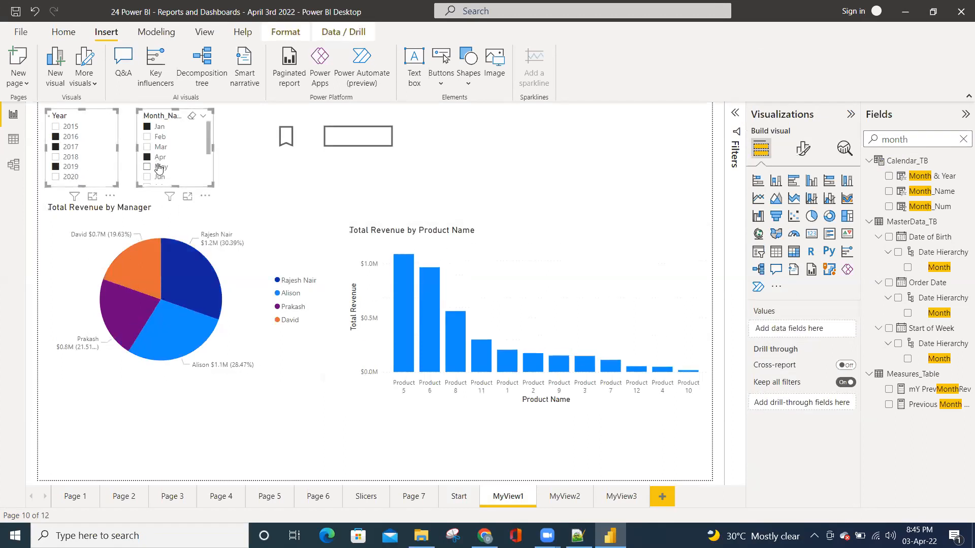
pyautogui.keyDown('ctrl'); pyautogui.click(159, 157); pyautogui.keyUp('ctrl')
pyautogui.keyDown('ctrl'); pyautogui.click(160, 147); pyautogui.keyUp('ctrl')
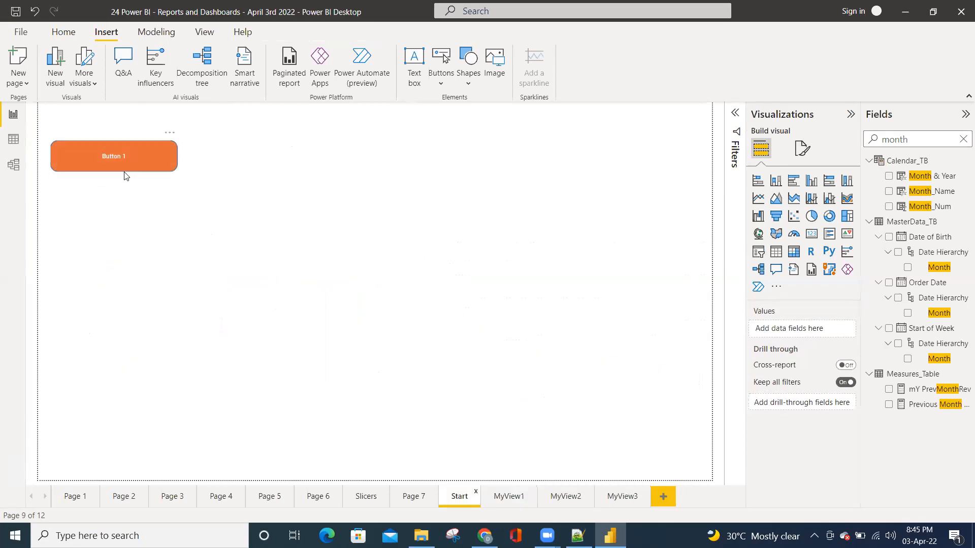
pyautogui.click(505, 498)
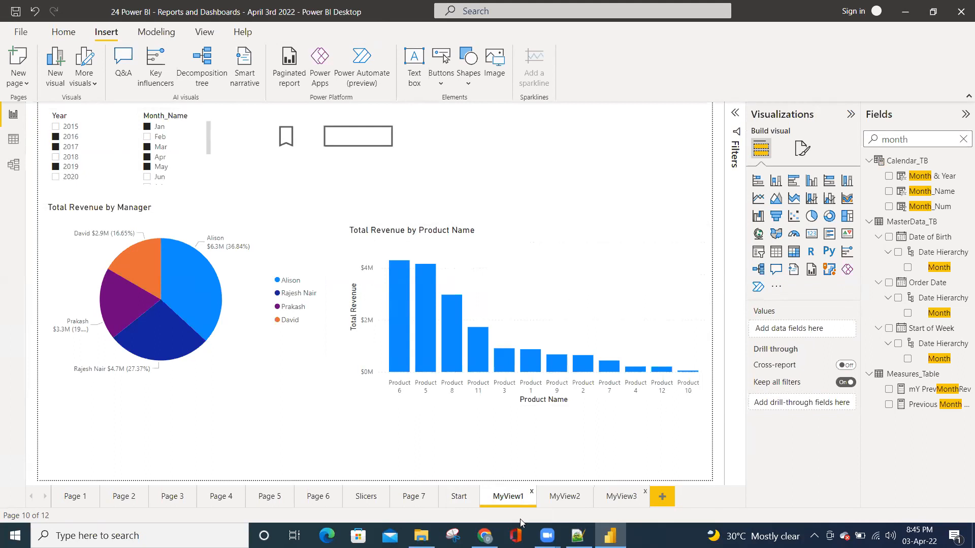
# Turn on the action for the Button 1 shape on the Start page and link it to the bookmark MyBookmark1
pyautogui.click(456, 501)
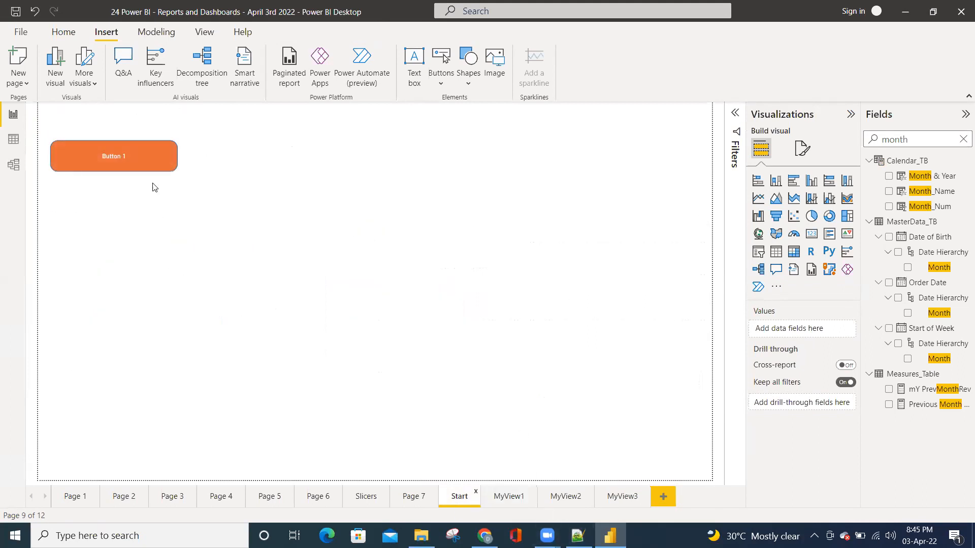
pyautogui.click(150, 165)
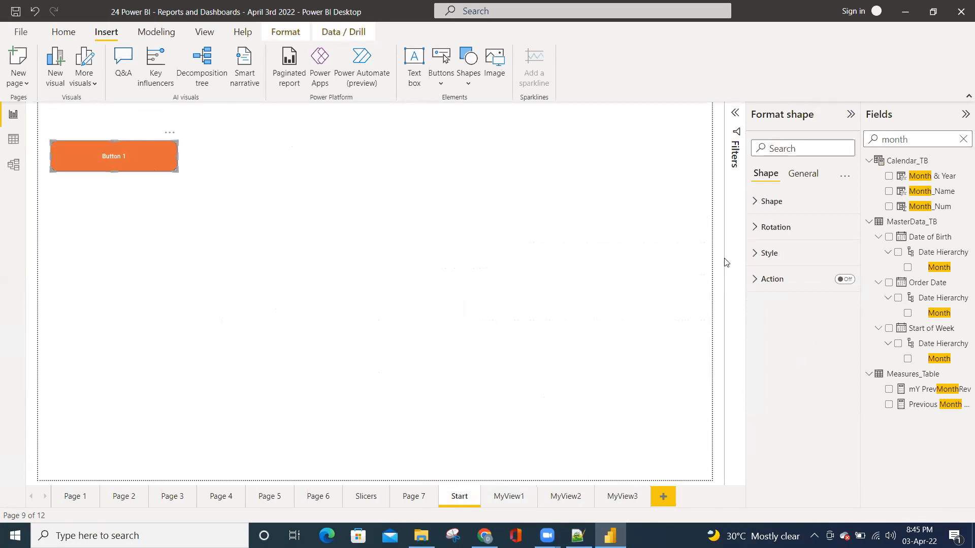
pyautogui.click(846, 280)
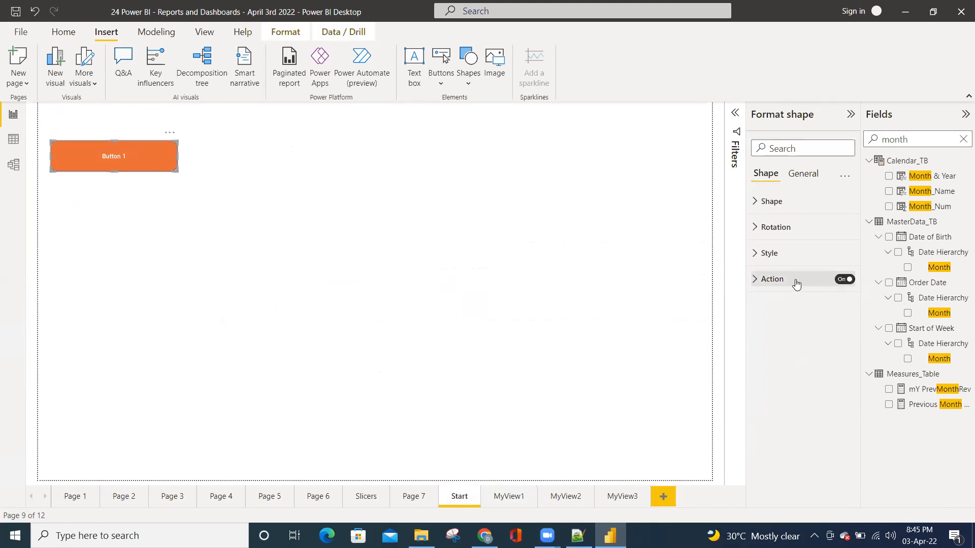
pyautogui.click(759, 280)
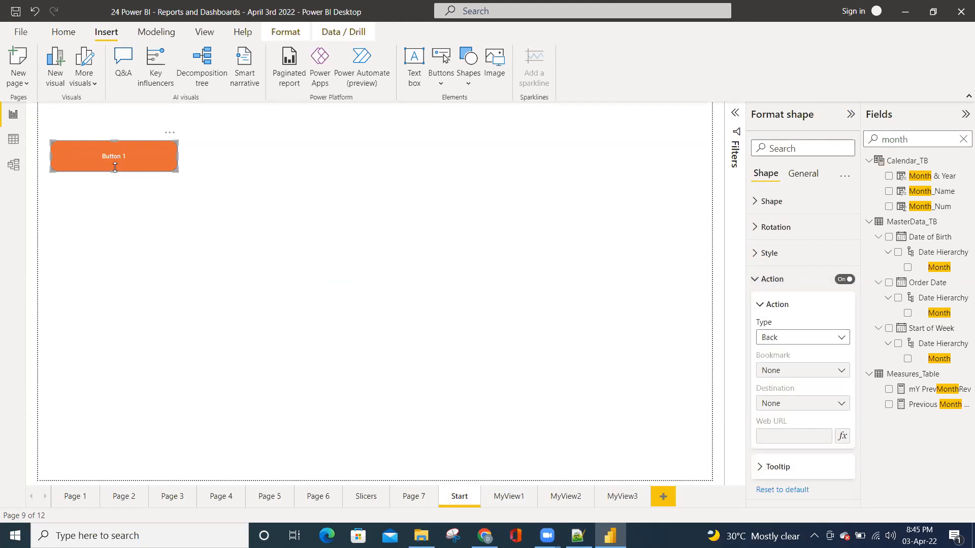
pyautogui.click(776, 339)
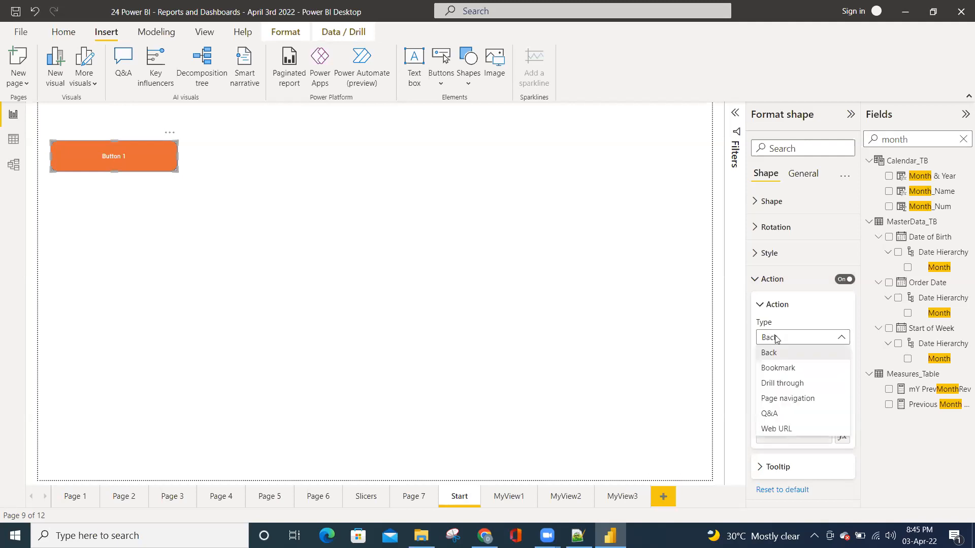
pyautogui.click(776, 372)
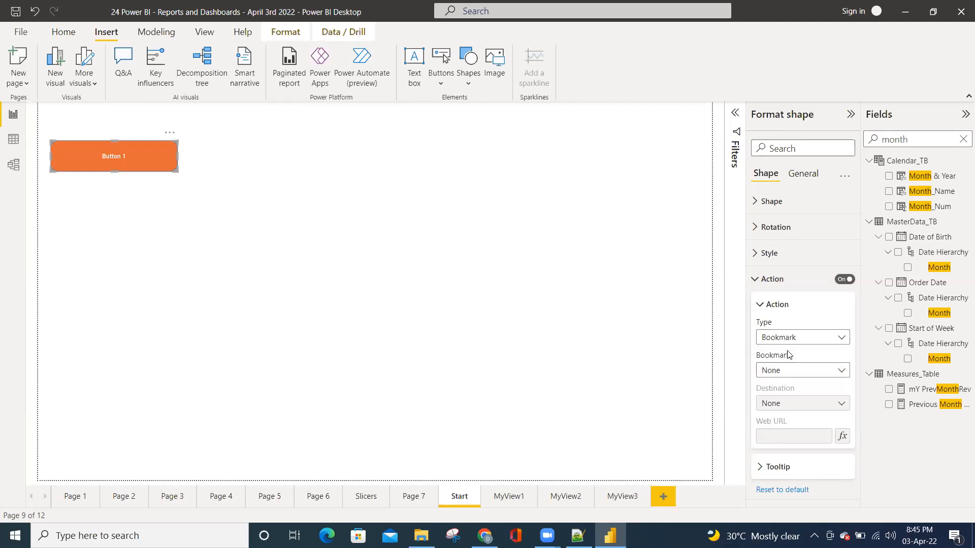
pyautogui.click(786, 372)
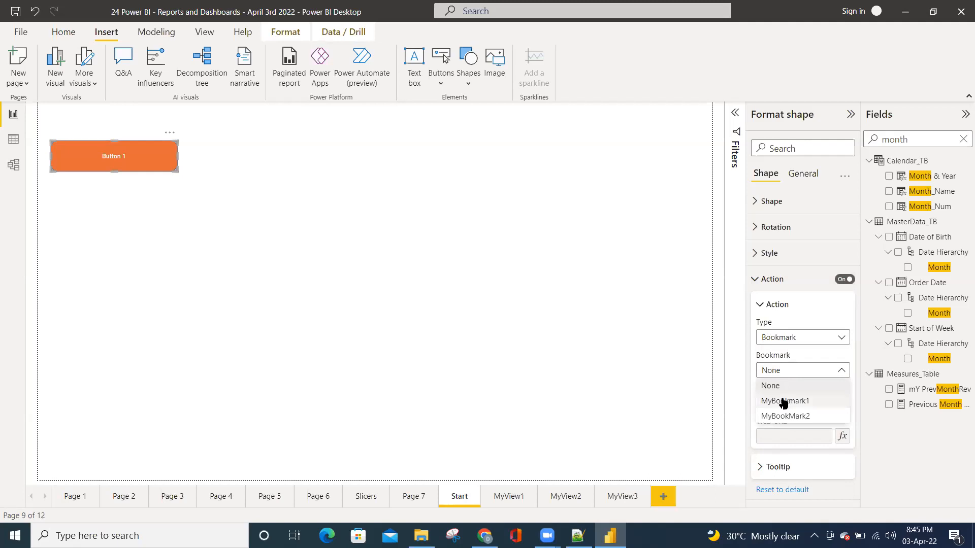
pyautogui.click(784, 400)
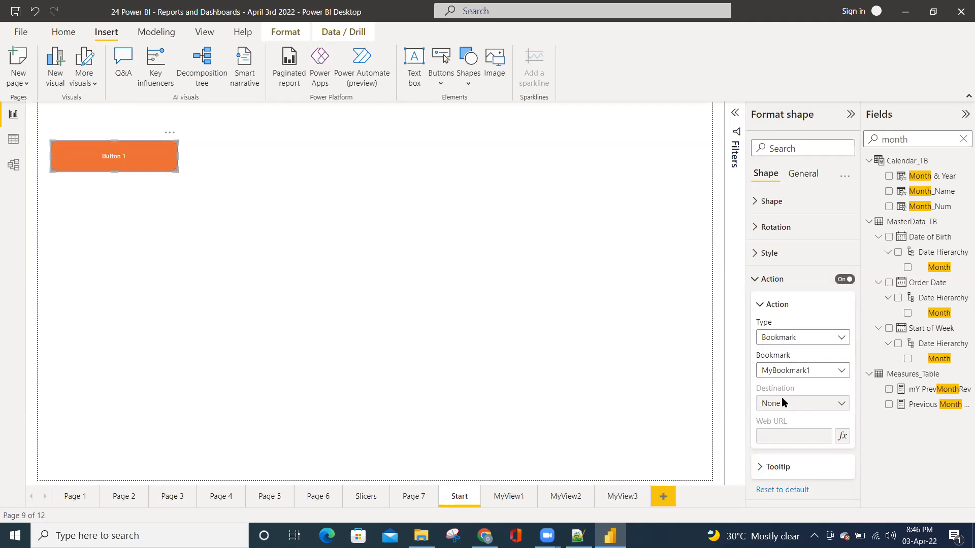
# Test Button 1's bookmark link to MyView1 and return to the Start page
pyautogui.click(269, 293)
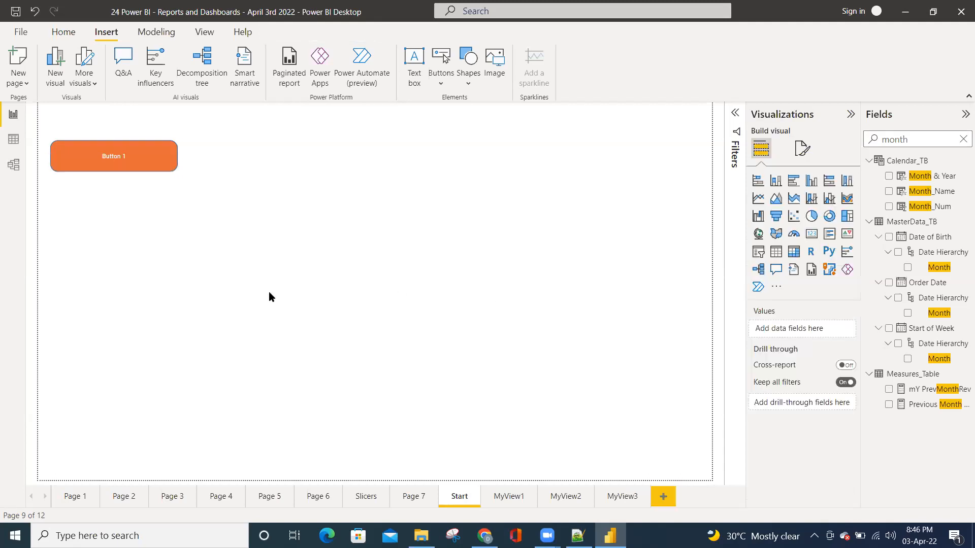
pyautogui.keyDown('ctrl'); pyautogui.click(131, 164); pyautogui.keyUp('ctrl')
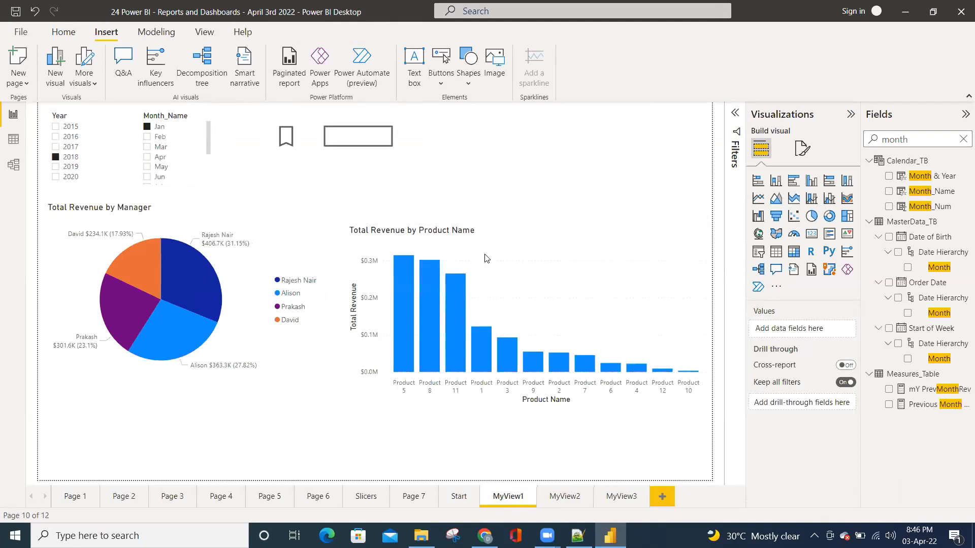
pyautogui.moveTo(484, 367)
pyautogui.click(454, 496)
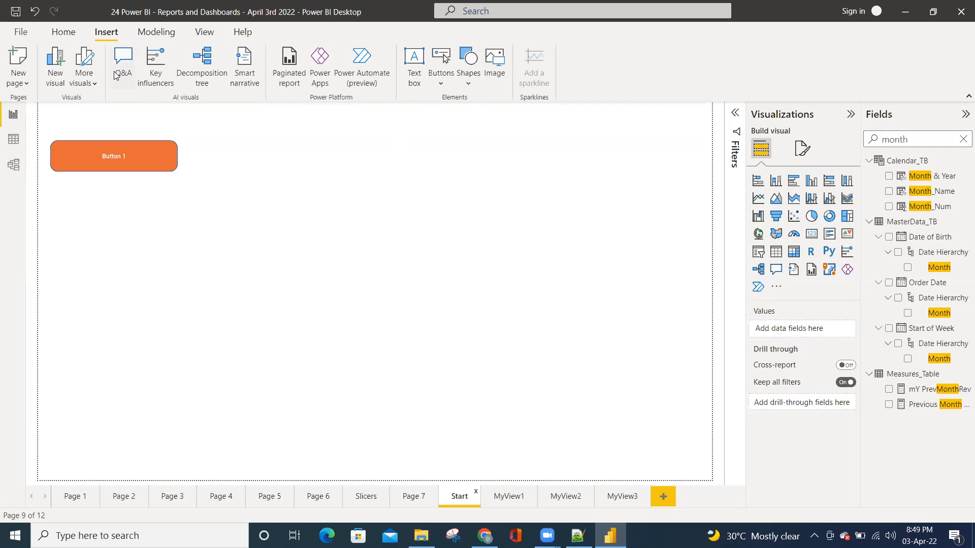
# Insert a right block arrow shape below Button 1 and shrink it to about half its size
pyautogui.click(474, 85)
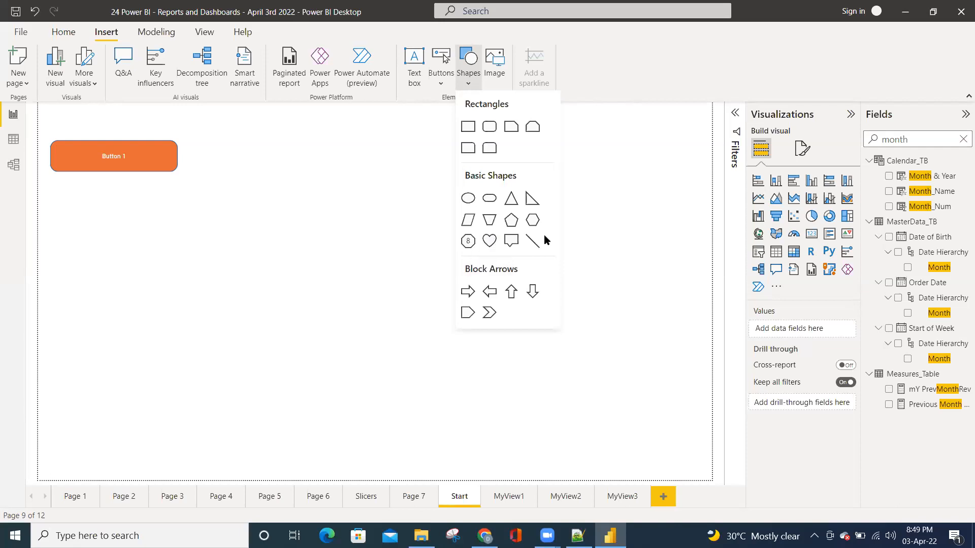
pyautogui.click(618, 221)
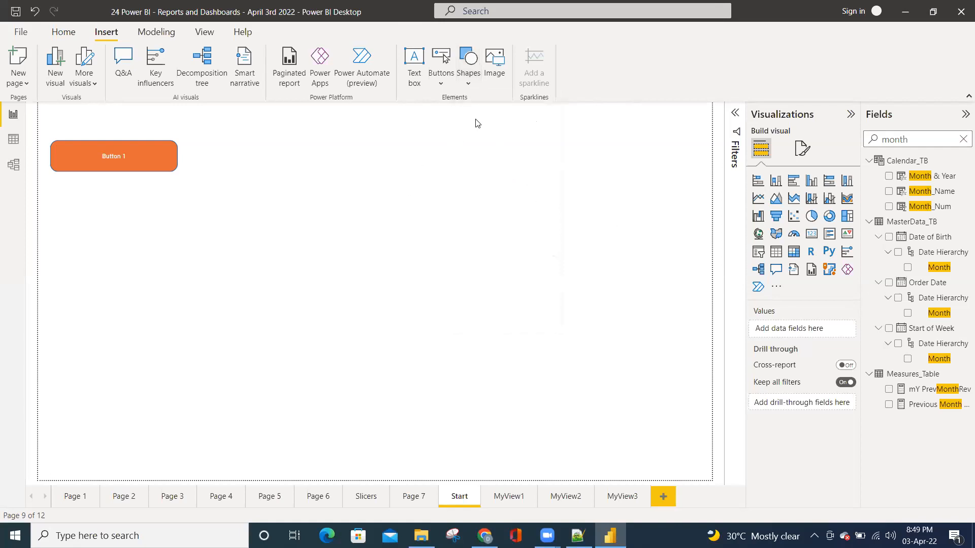
pyautogui.click(469, 82)
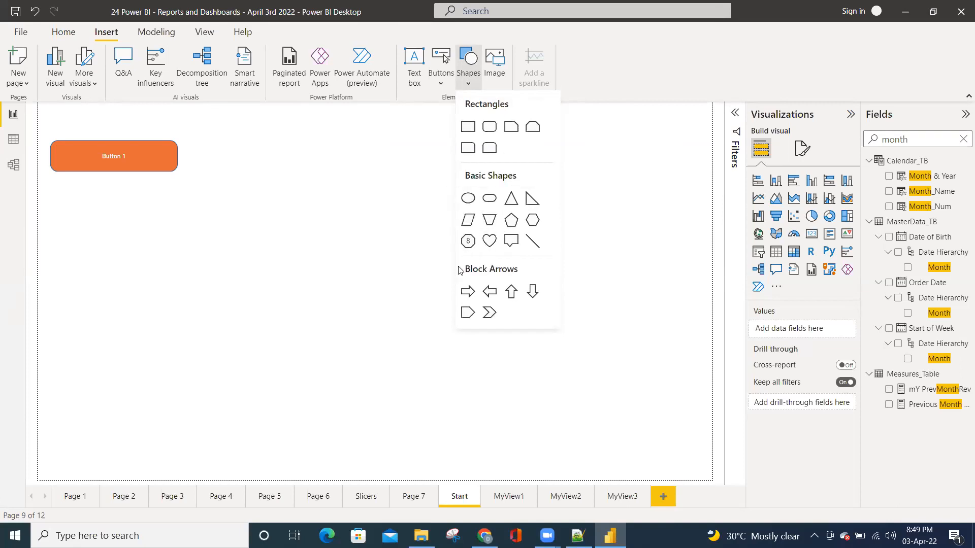
pyautogui.click(466, 293)
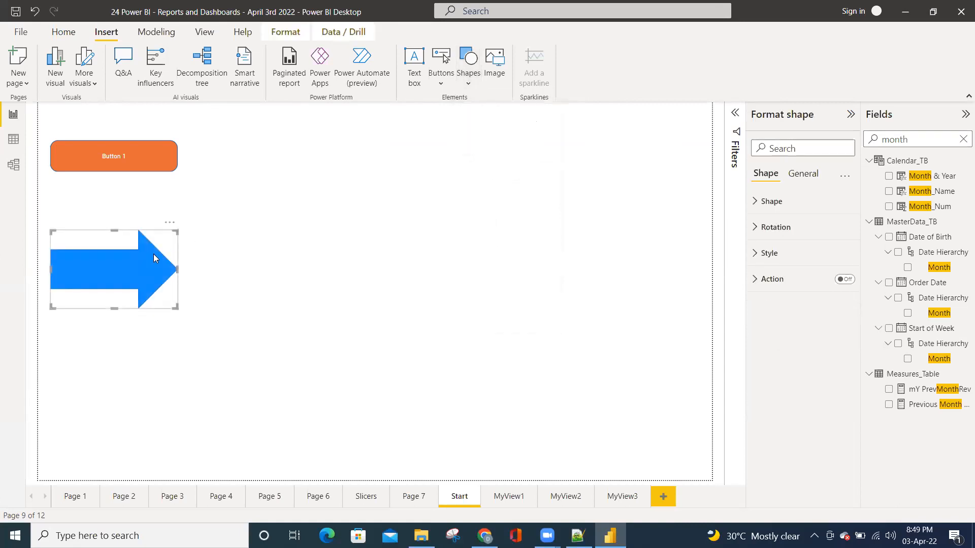
pyautogui.moveTo(177, 308); pyautogui.dragTo(112, 273)
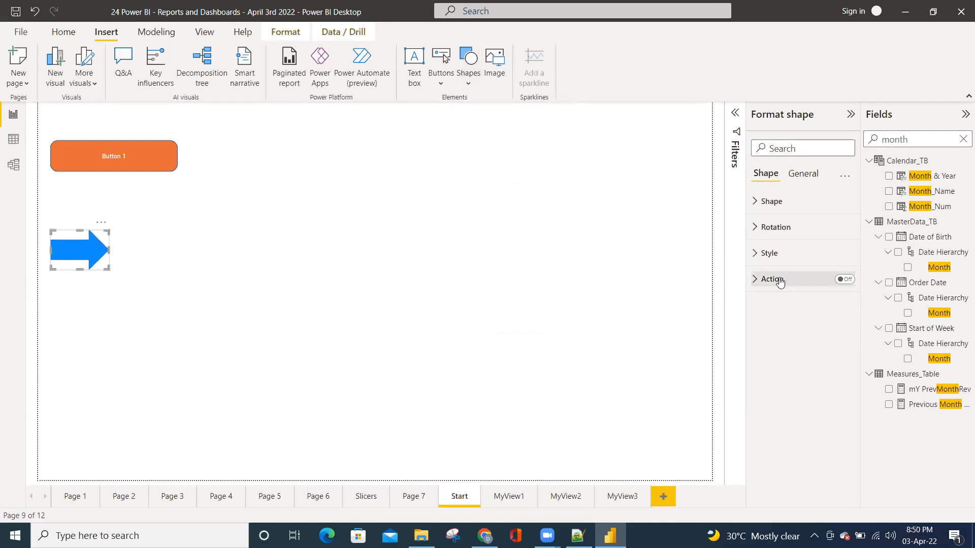
pyautogui.click(411, 215)
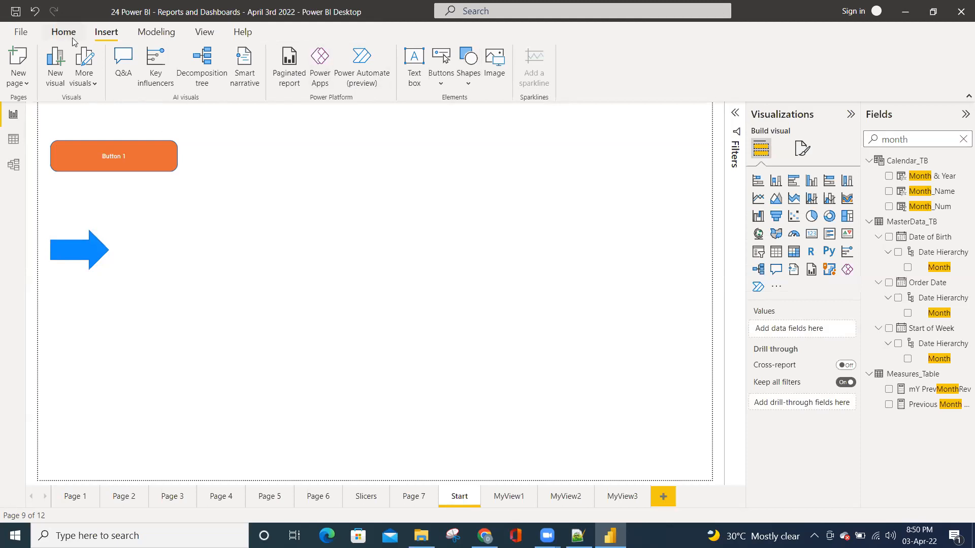
# Insert a Right arrow button and place it in the page's upper-right corner
pyautogui.click(449, 81)
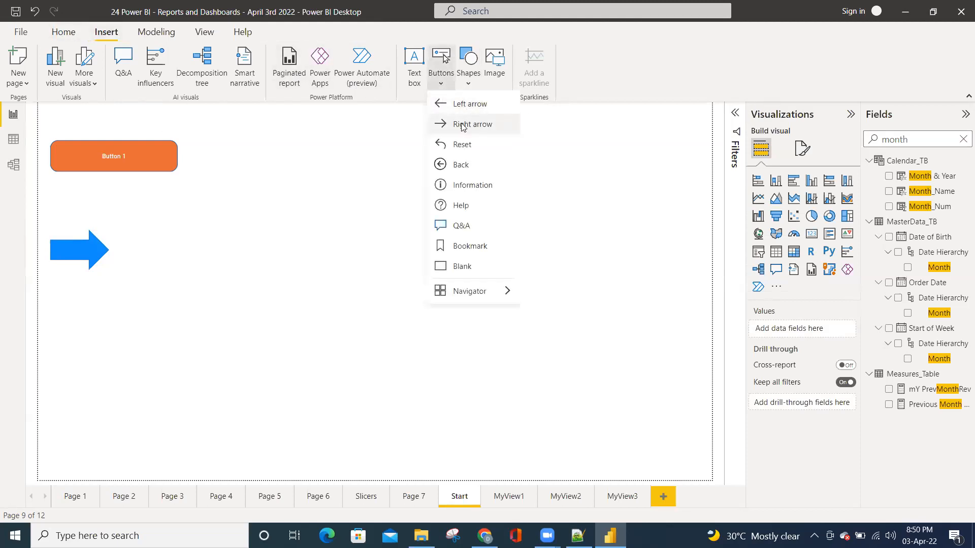
pyautogui.click(463, 125)
pyautogui.moveTo(52, 117); pyautogui.dragTo(199, 255)
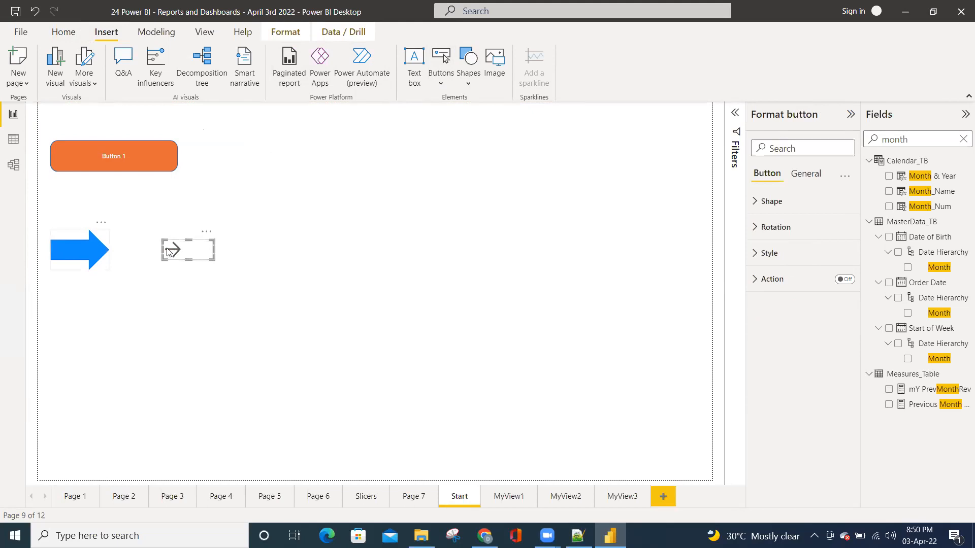
pyautogui.moveTo(187, 249); pyautogui.dragTo(682, 117)
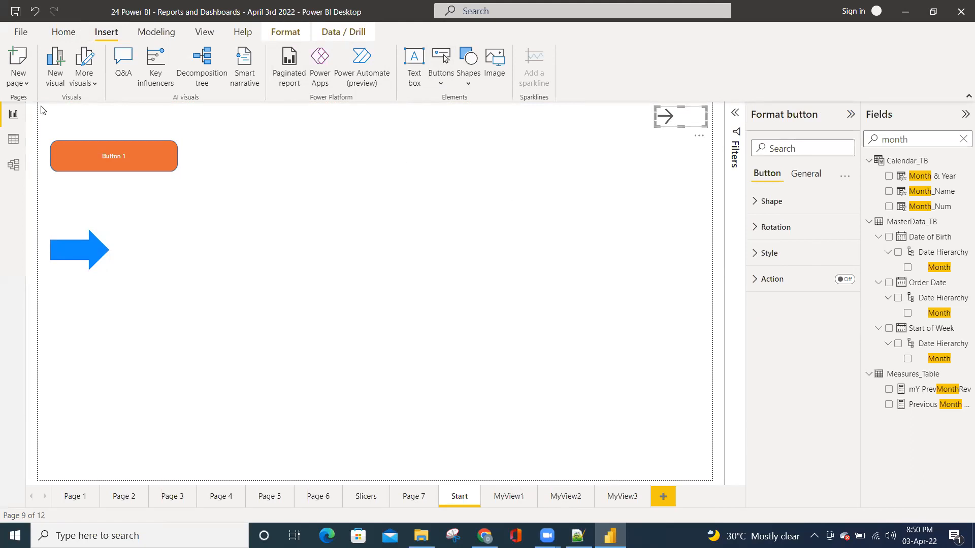
# Insert a Left arrow button in the page's upper-left corner
pyautogui.click(437, 80)
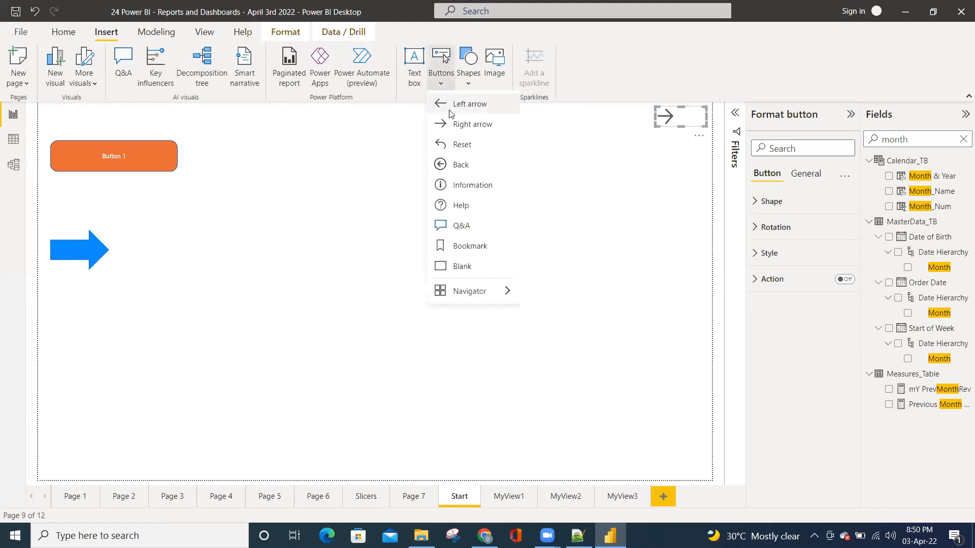
pyautogui.click(468, 103)
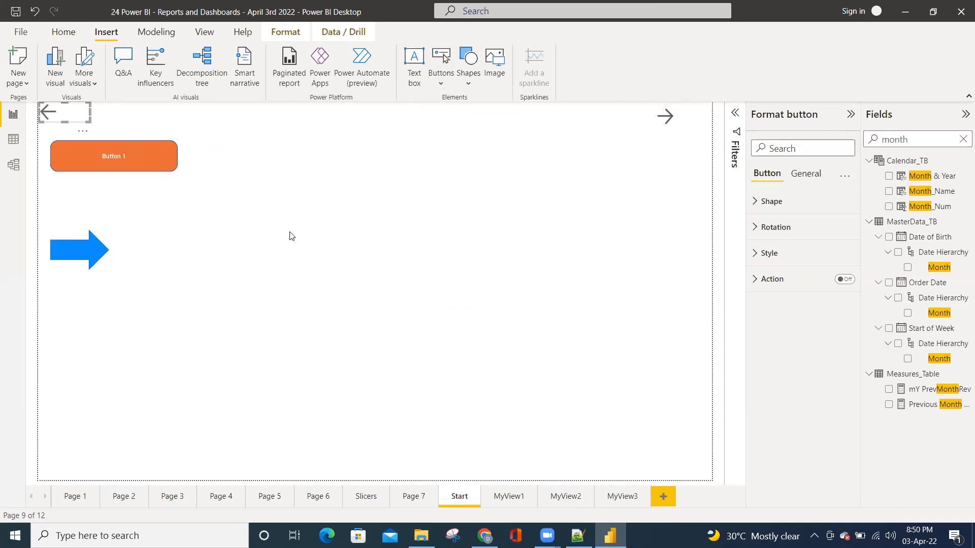
pyautogui.click(292, 237)
pyautogui.click(46, 116)
pyautogui.click(245, 147)
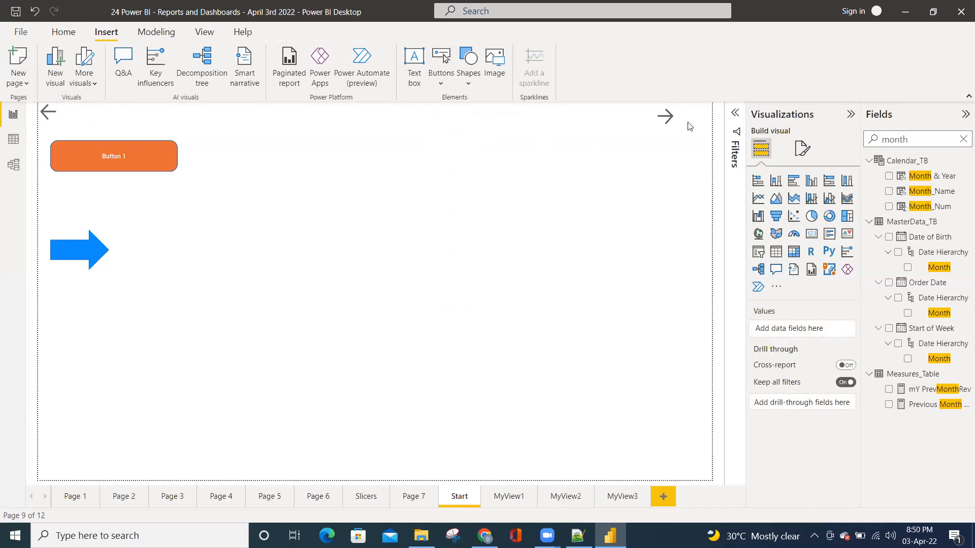
# Turn on the Right arrow button's action and set it to page navigation with MyView1 as the destination
pyautogui.click(672, 120)
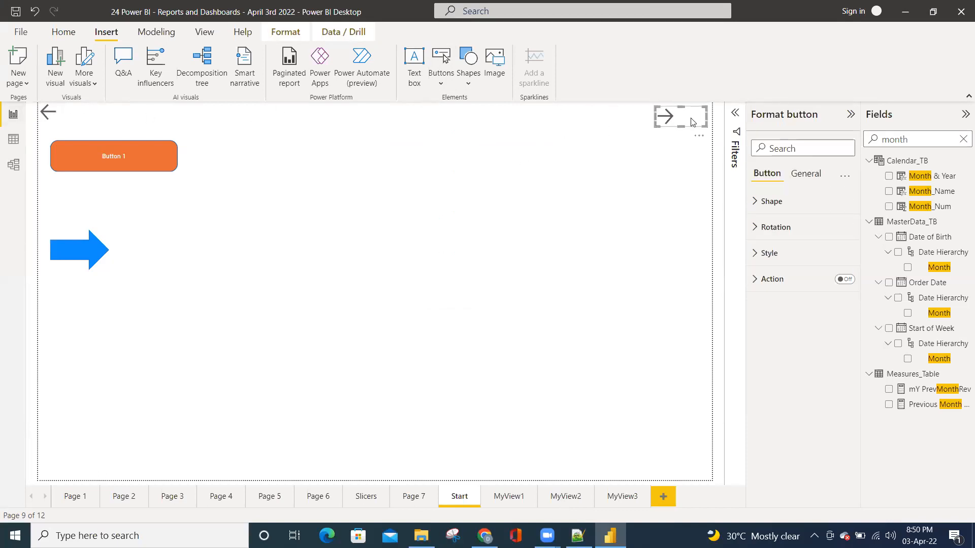
pyautogui.click(679, 150)
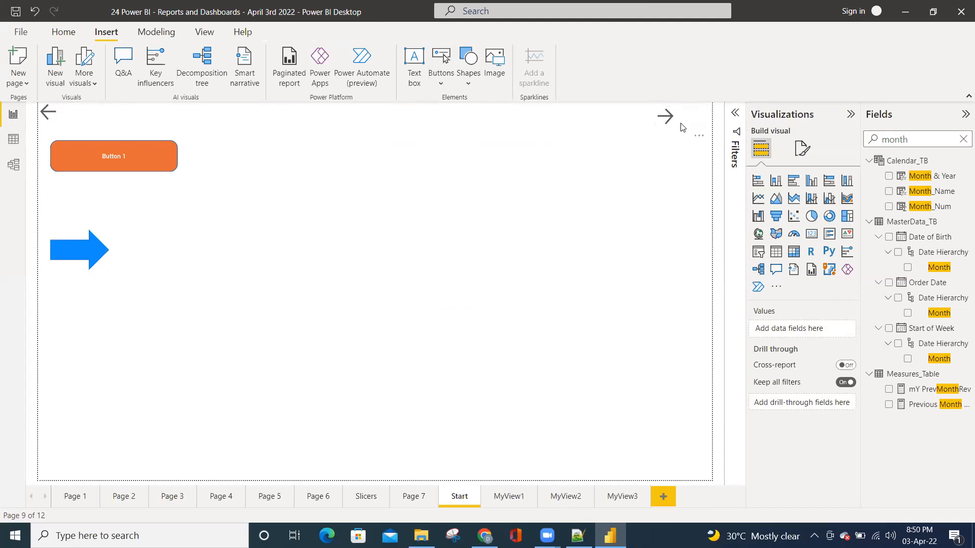
pyautogui.click(681, 124)
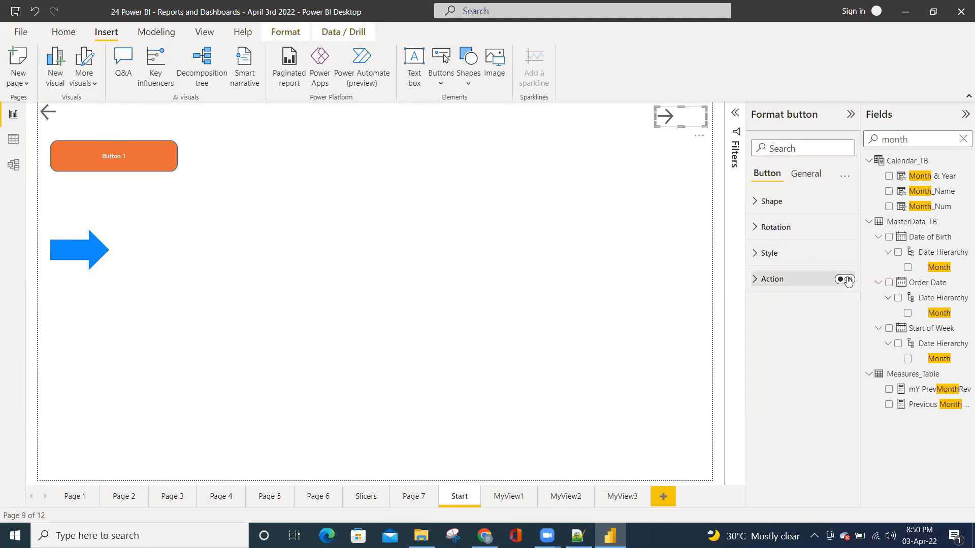
pyautogui.click(762, 281)
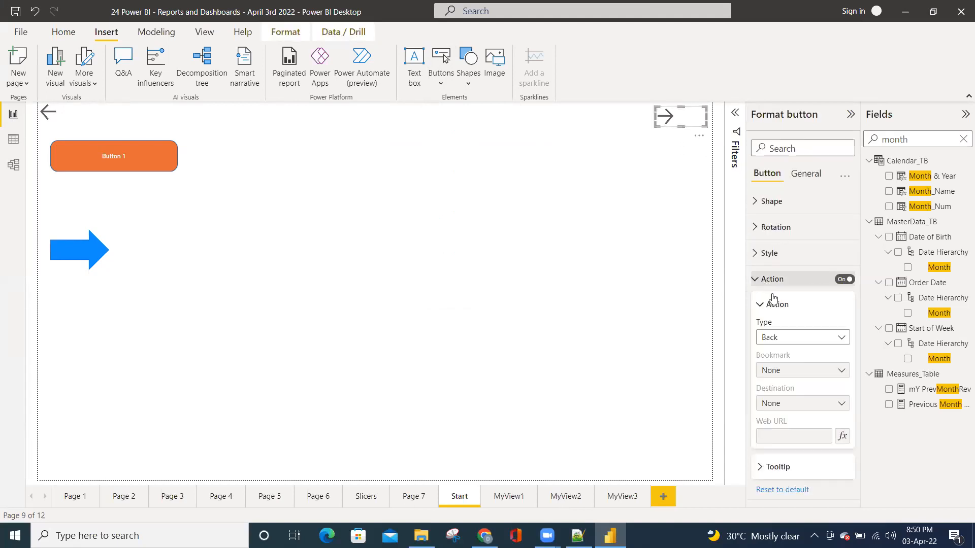
pyautogui.click(786, 338)
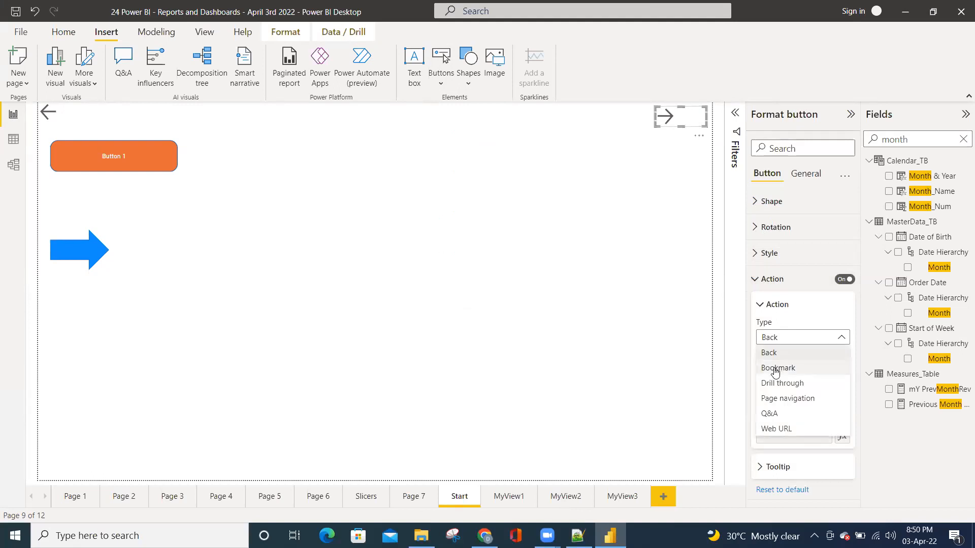
pyautogui.click(780, 400)
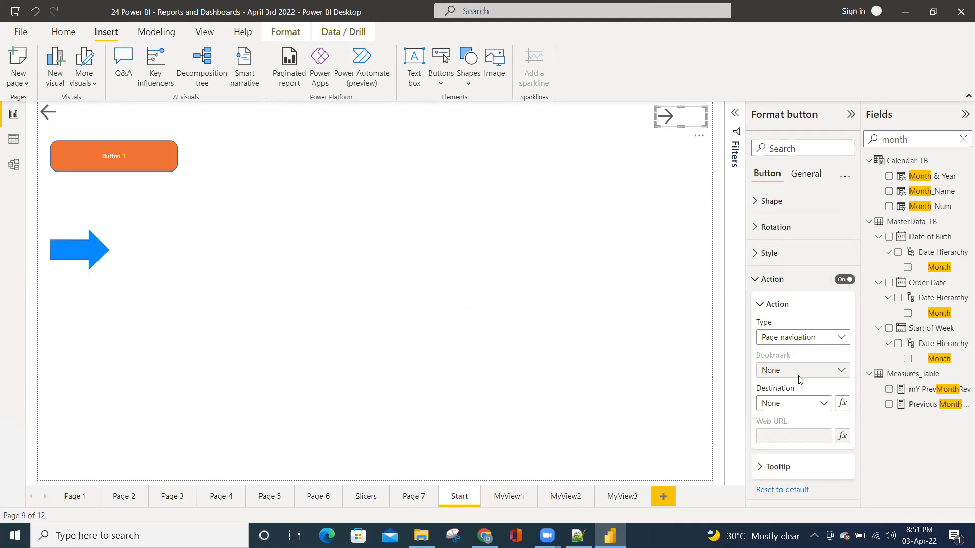
pyautogui.click(794, 403)
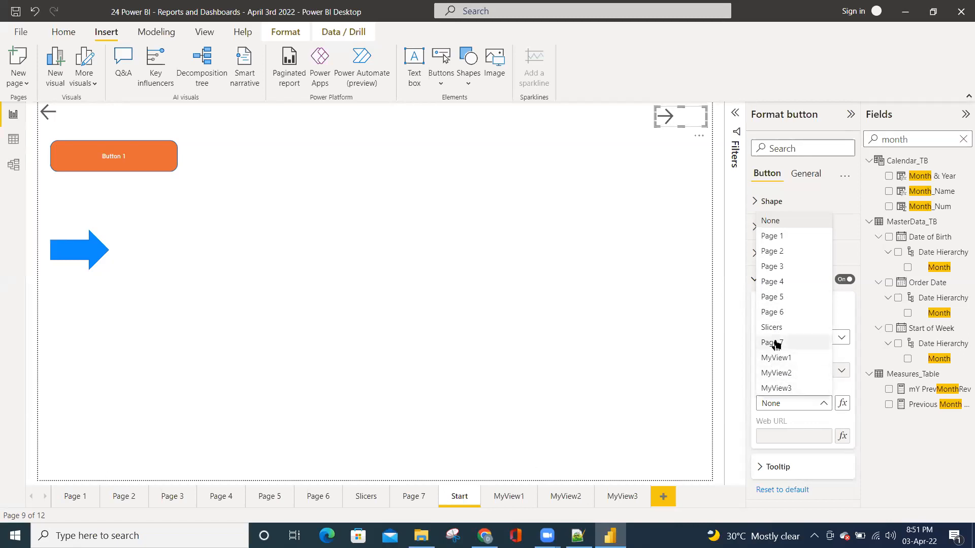
pyautogui.click(775, 358)
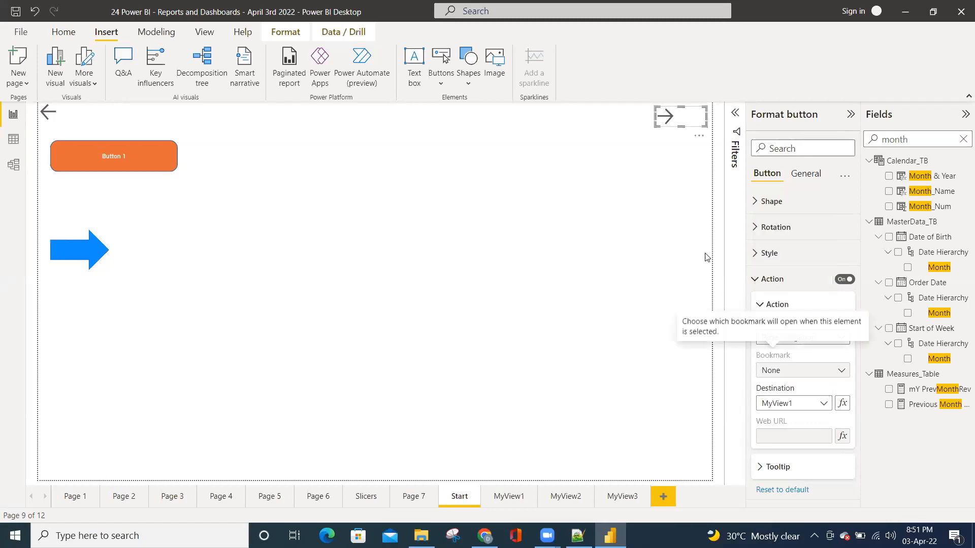
pyautogui.click(651, 190)
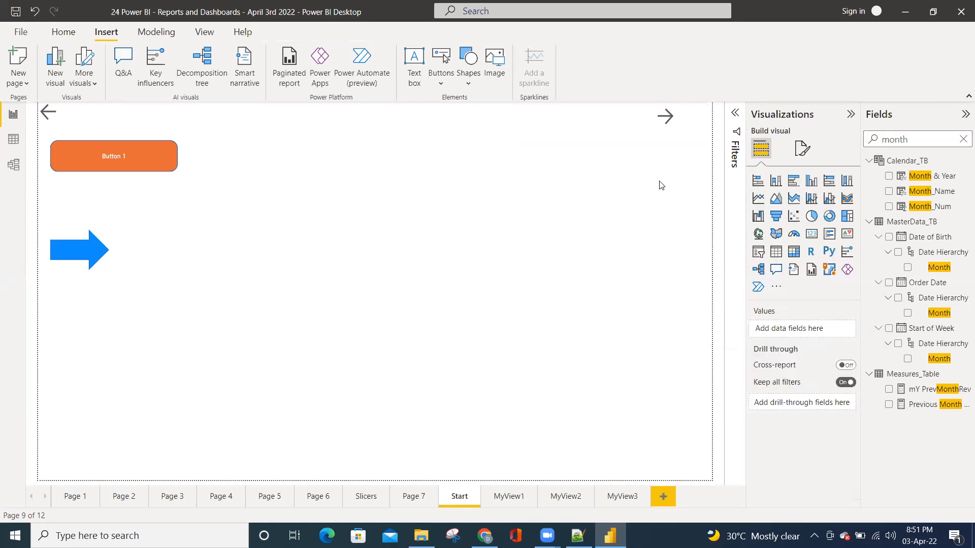
# Follow the right arrow's link to MyView1, clear that page's Month_Name and Year slicers, and return to the Start page
pyautogui.keyDown('ctrl'); pyautogui.click(667, 117); pyautogui.keyUp('ctrl')
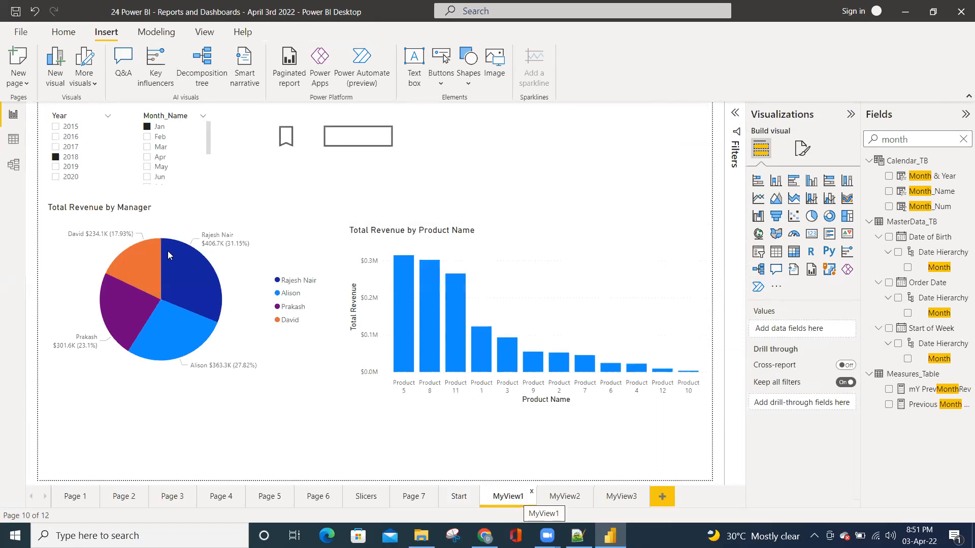
pyautogui.click(160, 146)
pyautogui.click(191, 116)
pyautogui.click(97, 115)
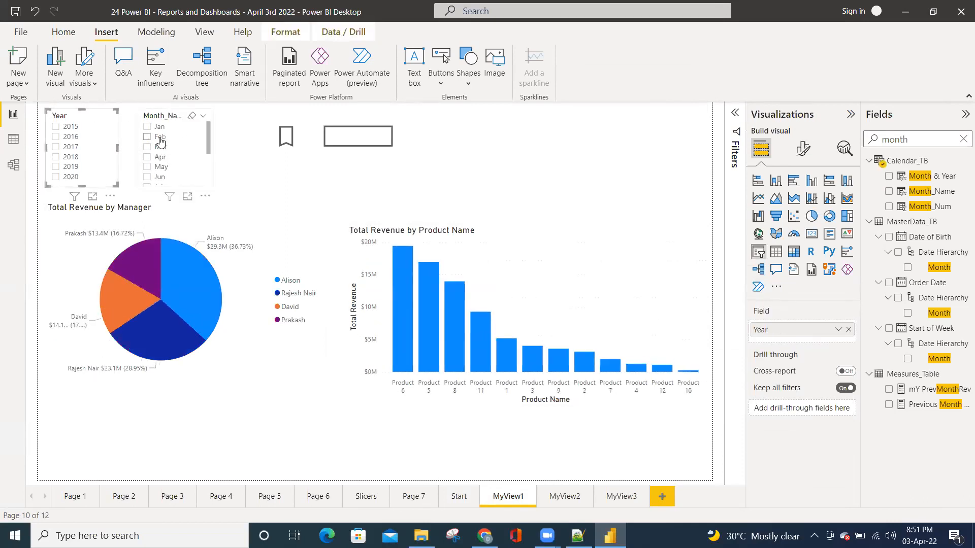
pyautogui.click(458, 496)
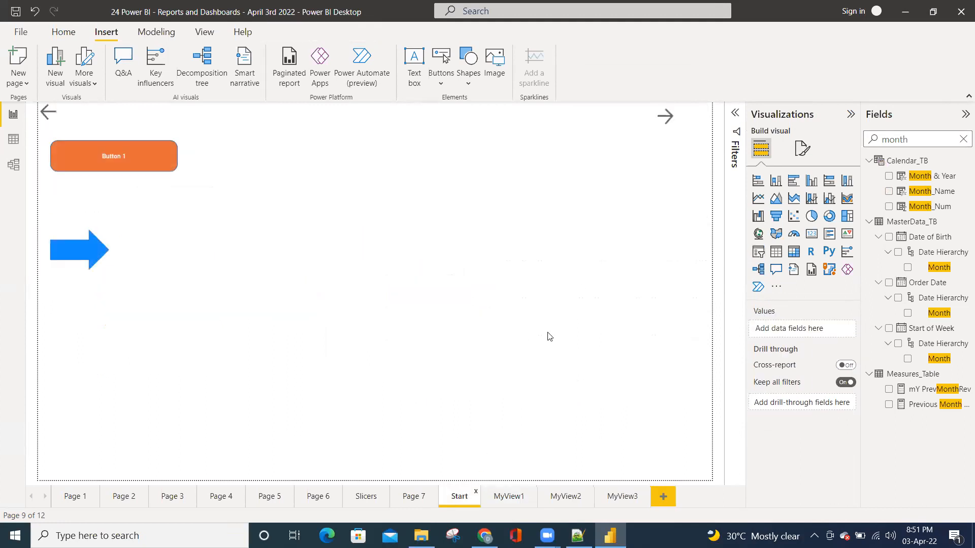
# Compare the right arrow's page link with Button 1's bookmark link by following each to MyView1 and returning to the Start page
pyautogui.keyDown('ctrl'); pyautogui.click(668, 120); pyautogui.keyUp('ctrl')
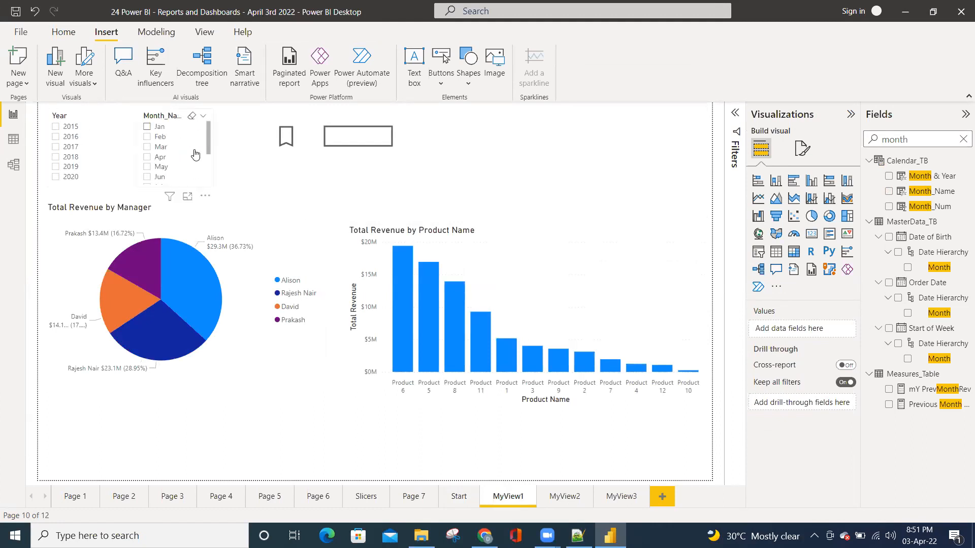
pyautogui.click(460, 497)
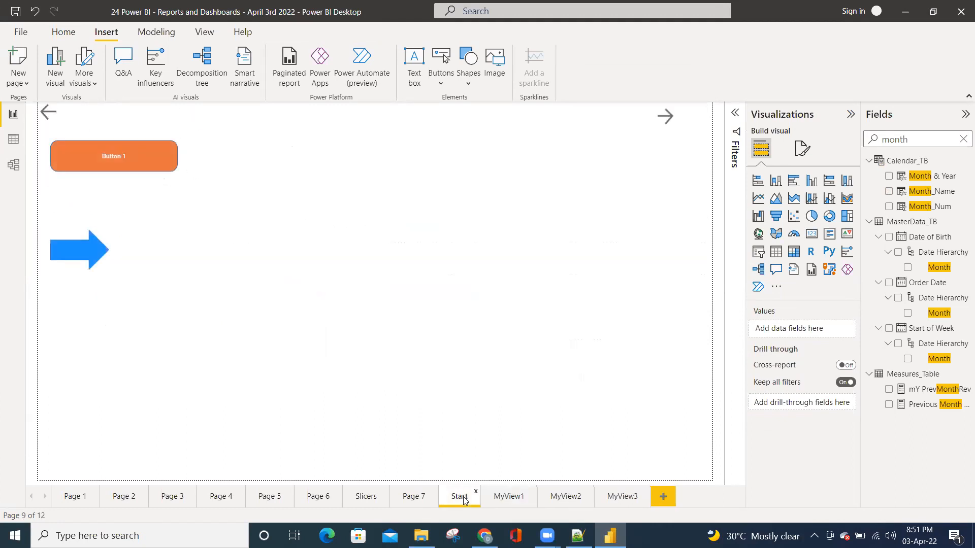
pyautogui.keyDown('ctrl'); pyautogui.click(136, 161); pyautogui.keyUp('ctrl')
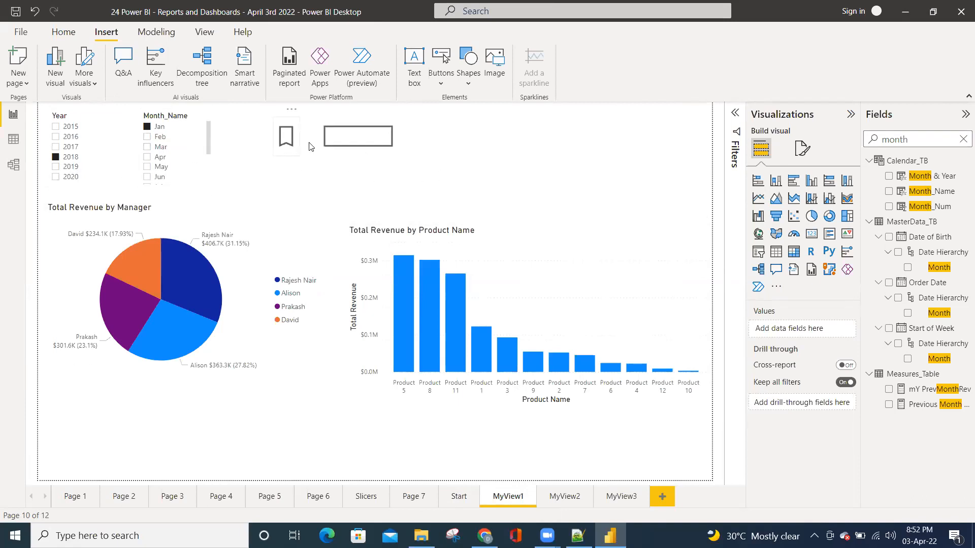
pyautogui.click(457, 496)
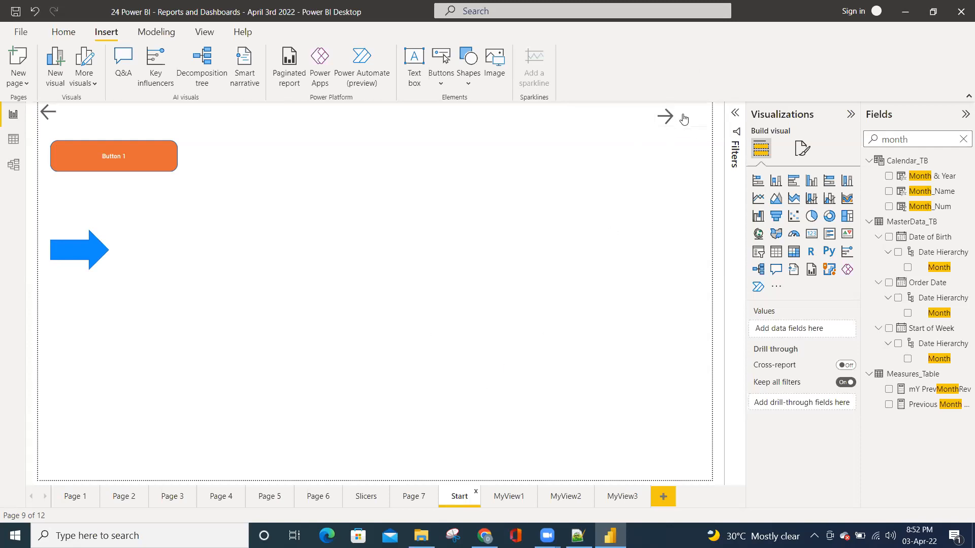
pyautogui.click(509, 497)
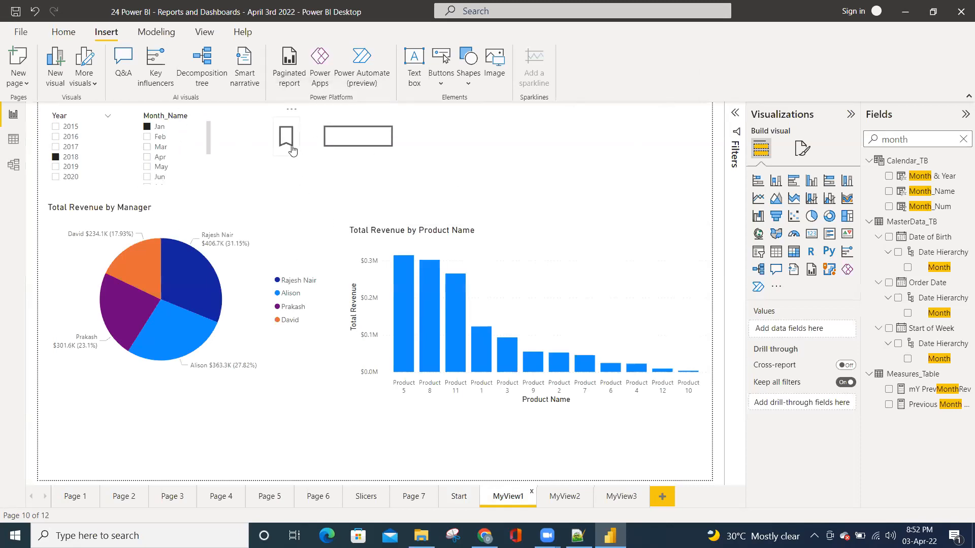
pyautogui.click(461, 503)
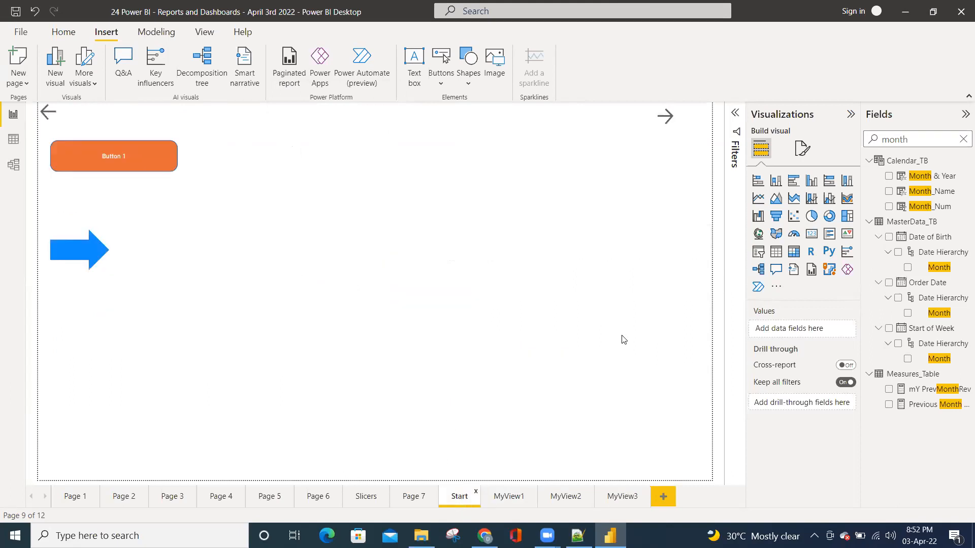
# Set the Left arrow button's action to page navigation with Page 4 as the destination, and test the link from the Start page
pyautogui.click(53, 119)
pyautogui.click(853, 280)
pyautogui.click(759, 279)
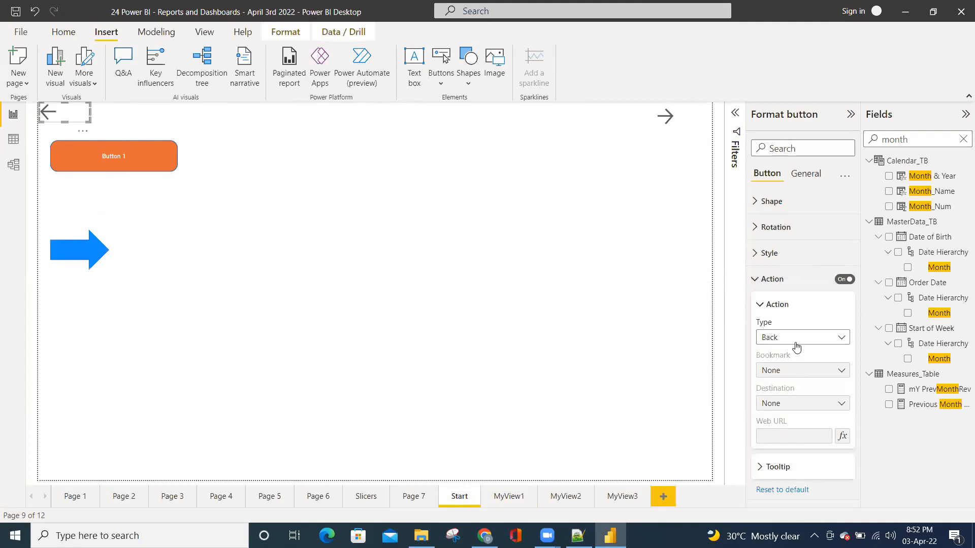
pyautogui.click(796, 342)
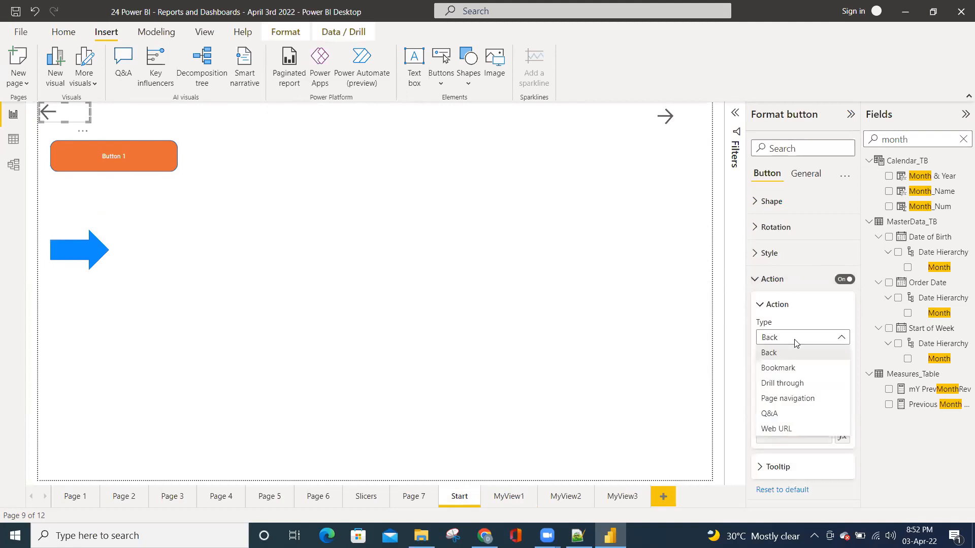
pyautogui.click(789, 396)
pyautogui.click(799, 404)
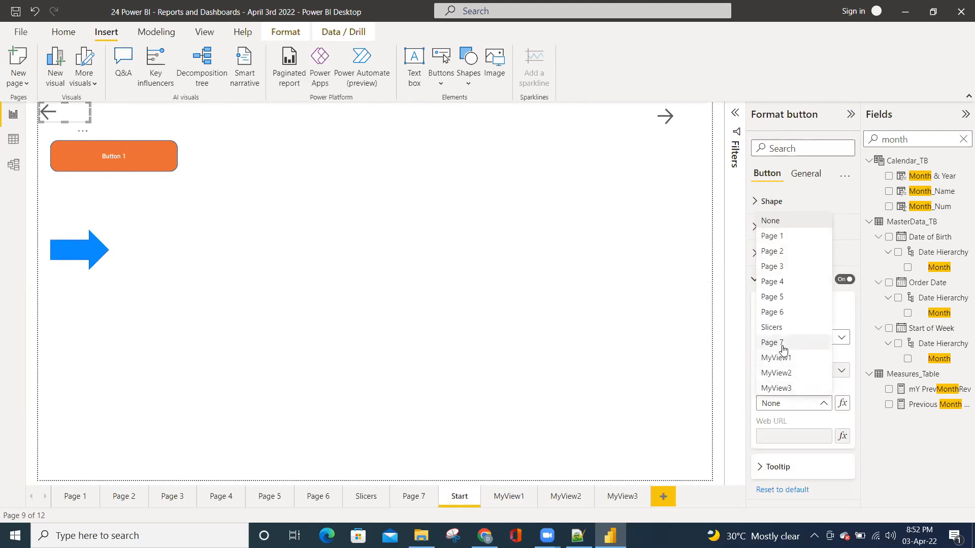
pyautogui.click(783, 283)
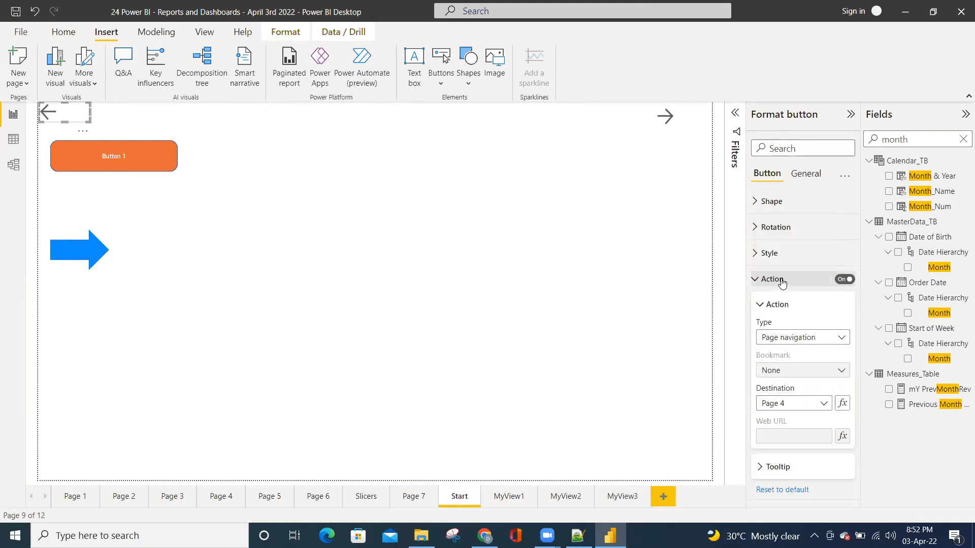
pyautogui.click(395, 245)
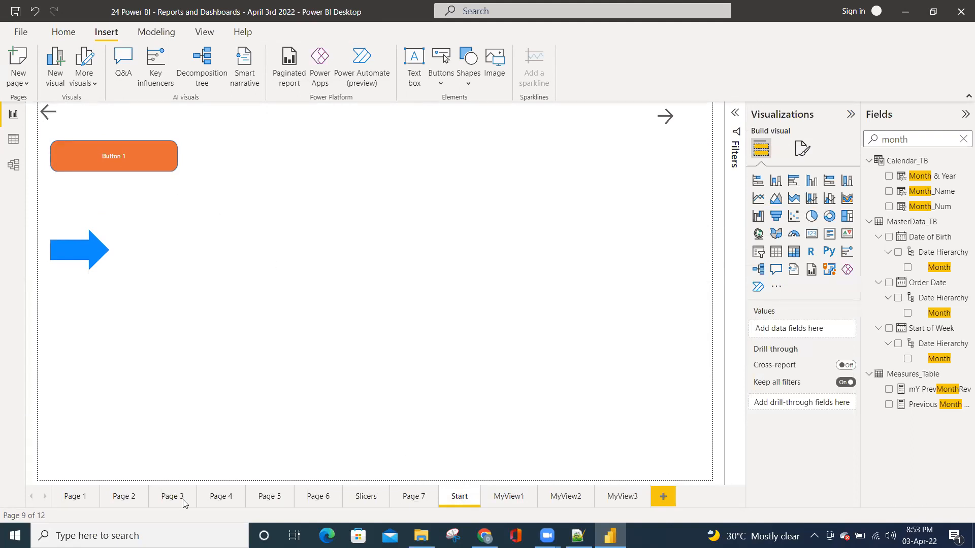
pyautogui.keyDown('ctrl'); pyautogui.click(47, 112); pyautogui.keyUp('ctrl')
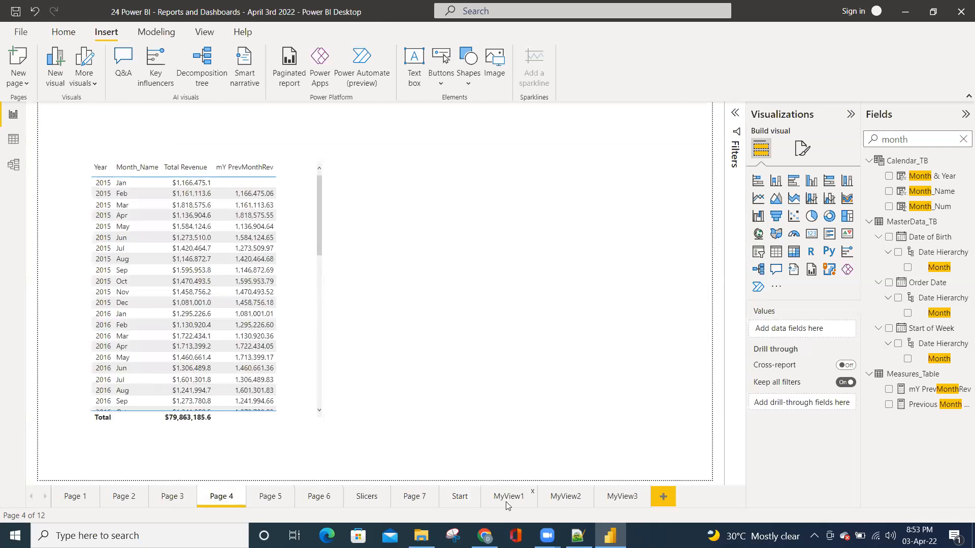
pyautogui.click(451, 495)
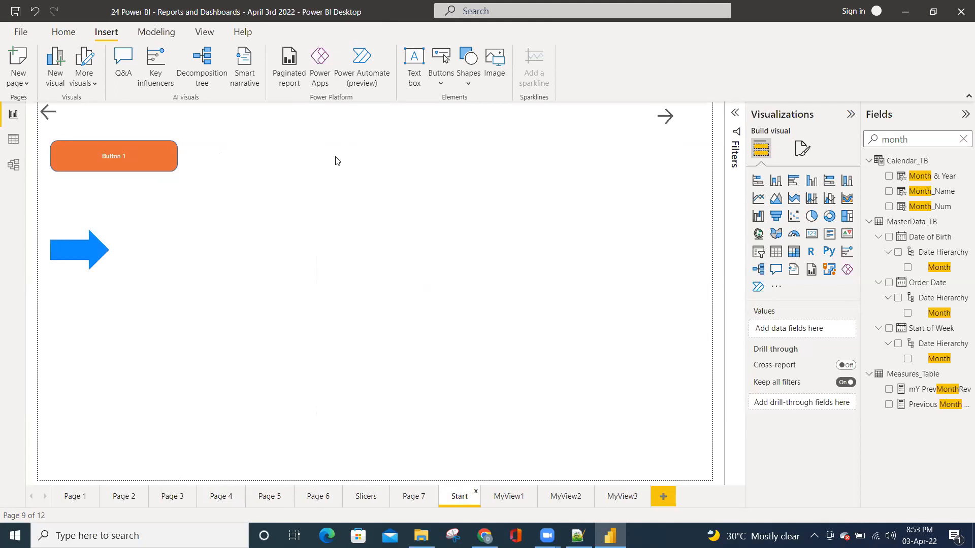
# Switch to Chrome and open infosys.in in a new tab
pyautogui.click(485, 535)
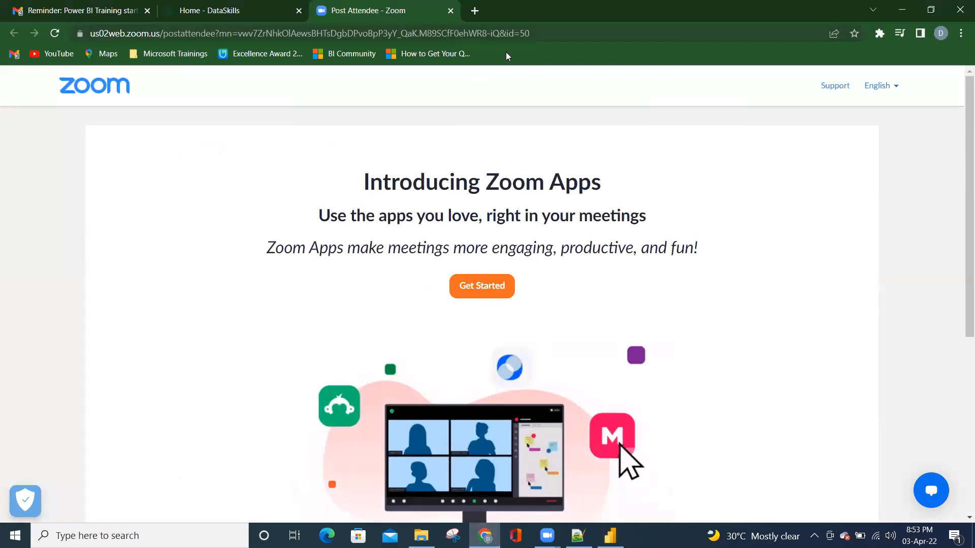
pyautogui.hotkey('ctrl', 't')
pyautogui.write('mic')
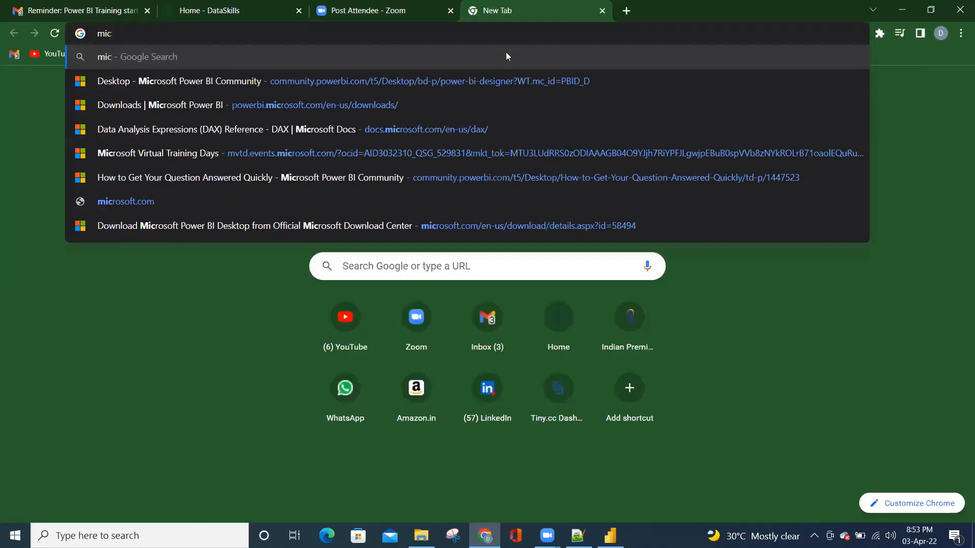
pyautogui.press('BackSpace')
pyautogui.press('BackSpace')
pyautogui.press('BackSpace')
pyautogui.write('infosys')
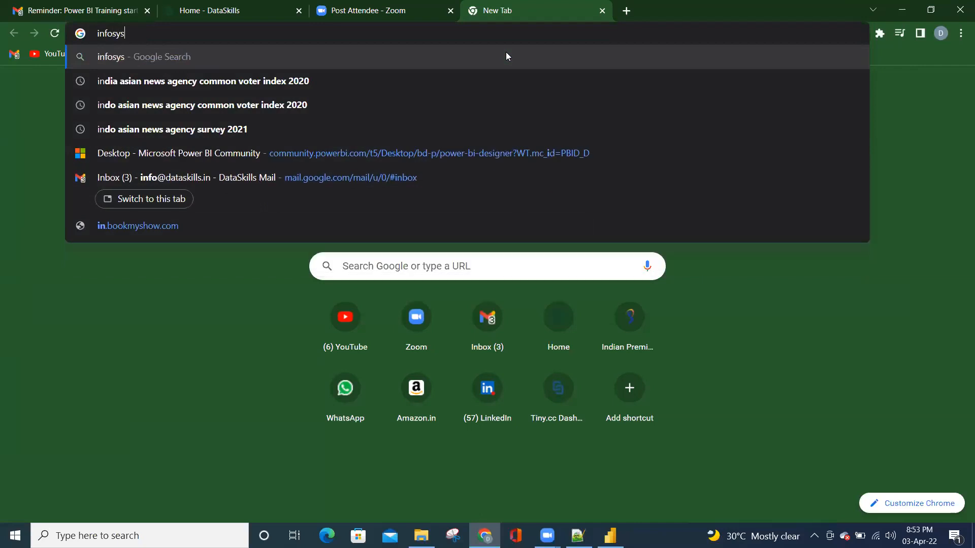
pyautogui.write('.in')
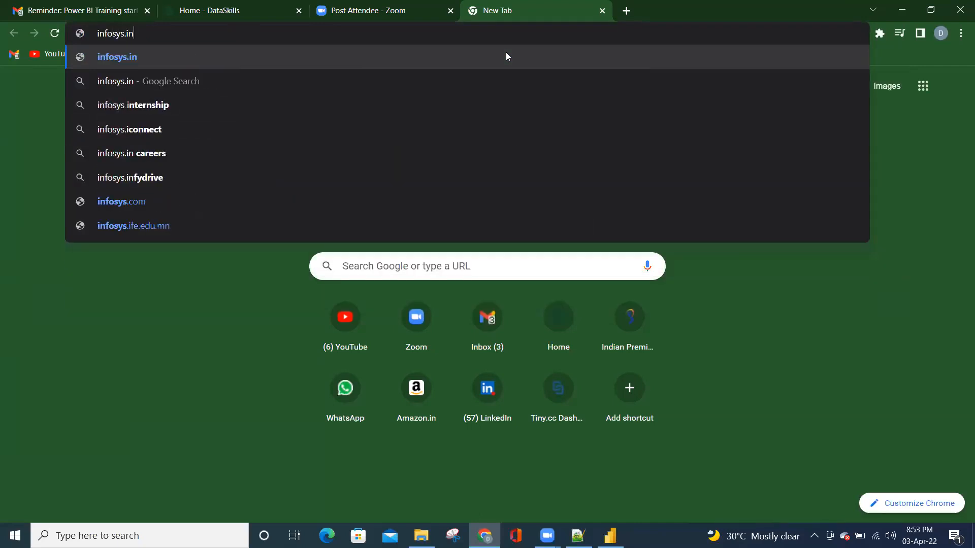
pyautogui.press('Return')
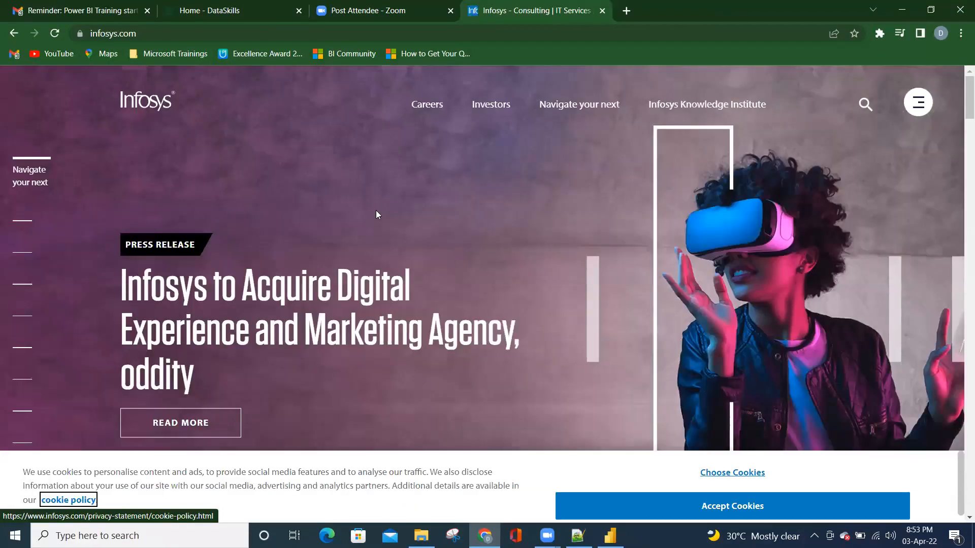
# Open the Infosys site's Careers page and select its full web address
pyautogui.click(151, 36)
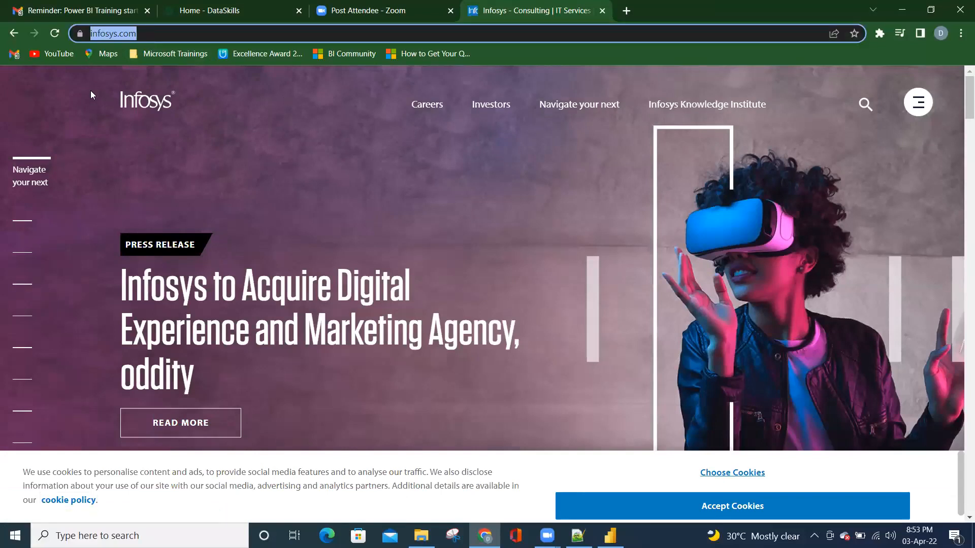
pyautogui.click(432, 108)
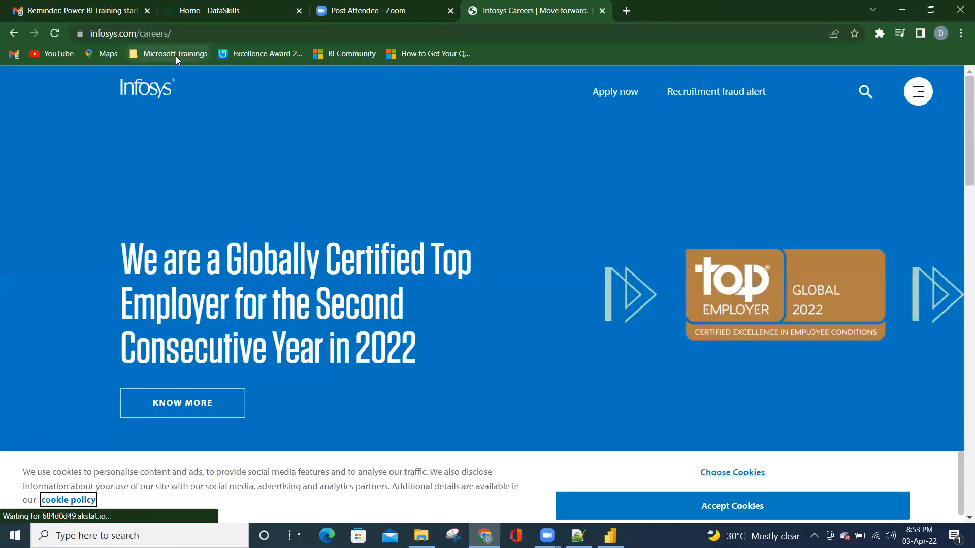
pyautogui.scroll(-3, 421, 248)
pyautogui.scroll(3, 422, 248)
pyautogui.click(192, 34)
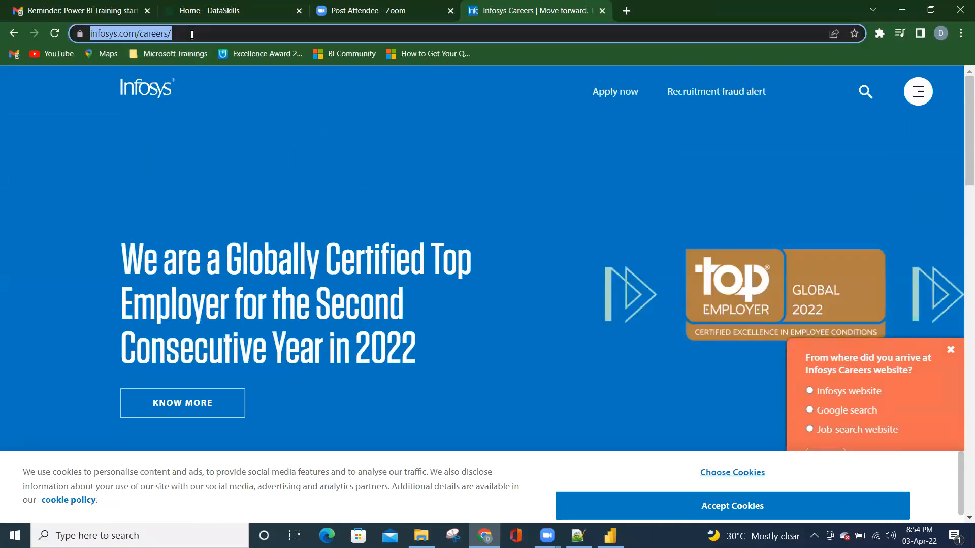
# Switch back to the report's Start page in Power BI Desktop
pyautogui.hotkey('alt', 'Tab')
pyautogui.hotkey('alt', 'Tab')
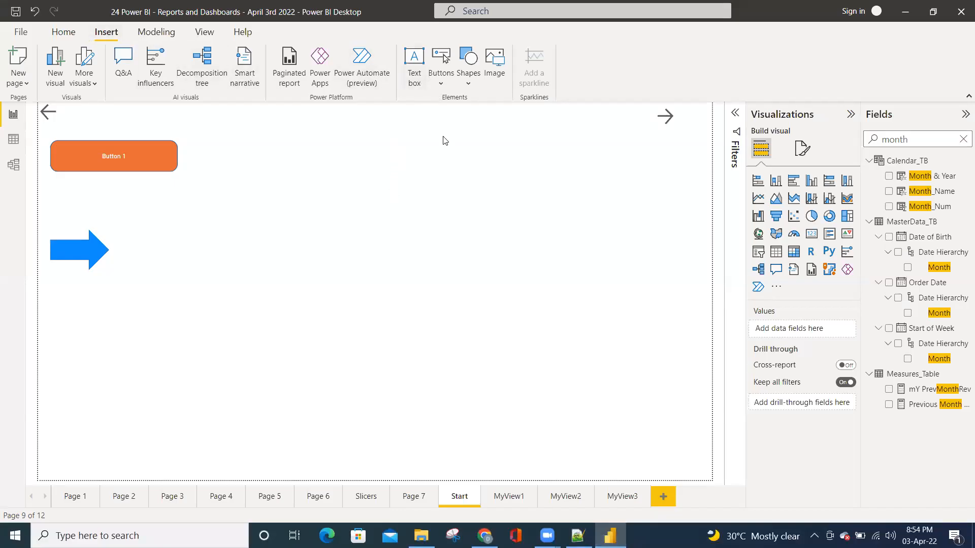
pyautogui.click(495, 67)
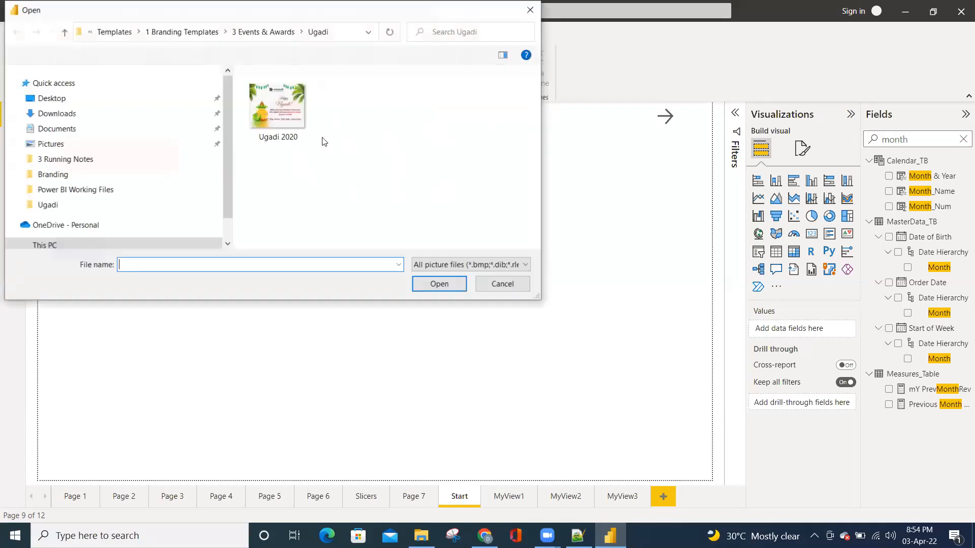
pyautogui.scroll(-5, 212, 136)
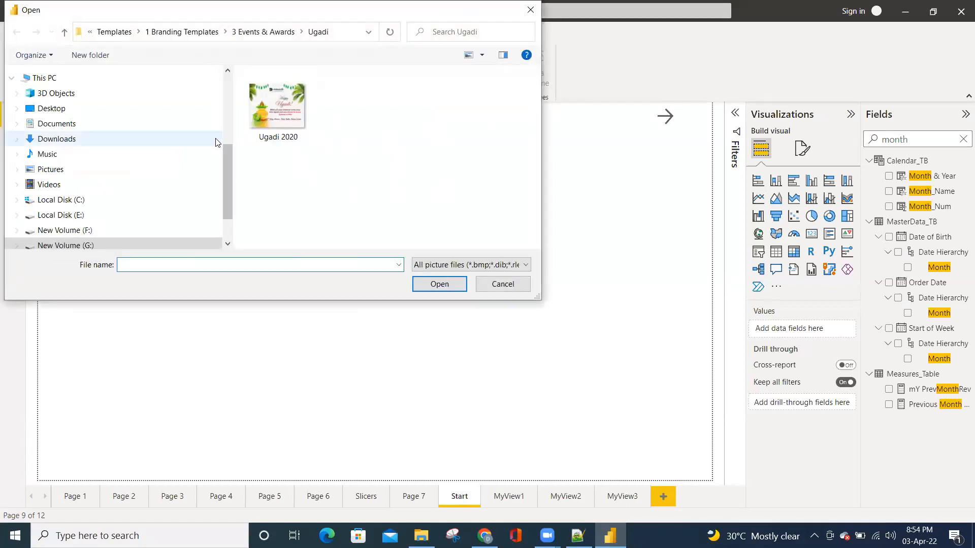
pyautogui.click(504, 285)
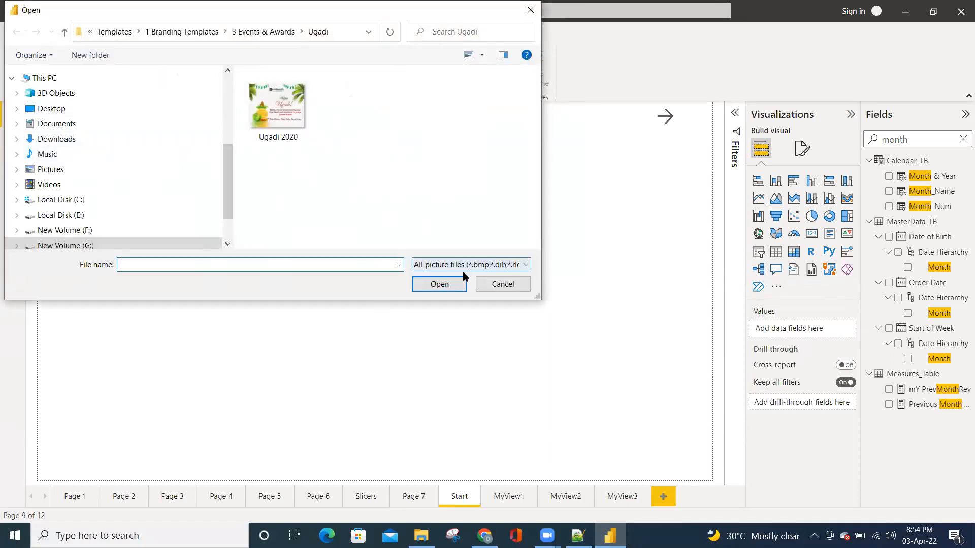
pyautogui.click(487, 285)
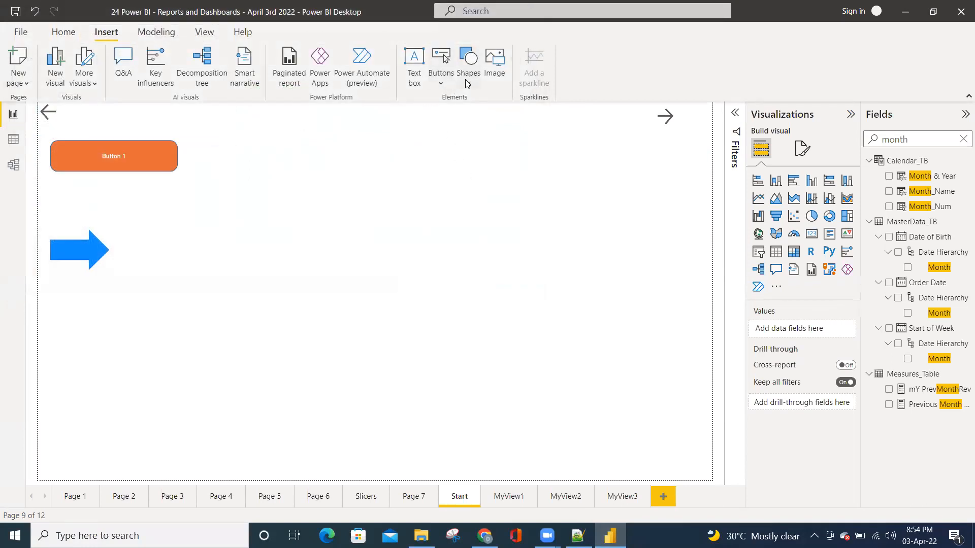
# Insert an Information button and place it at the top of the Start page, between the two arrow buttons
pyautogui.click(446, 82)
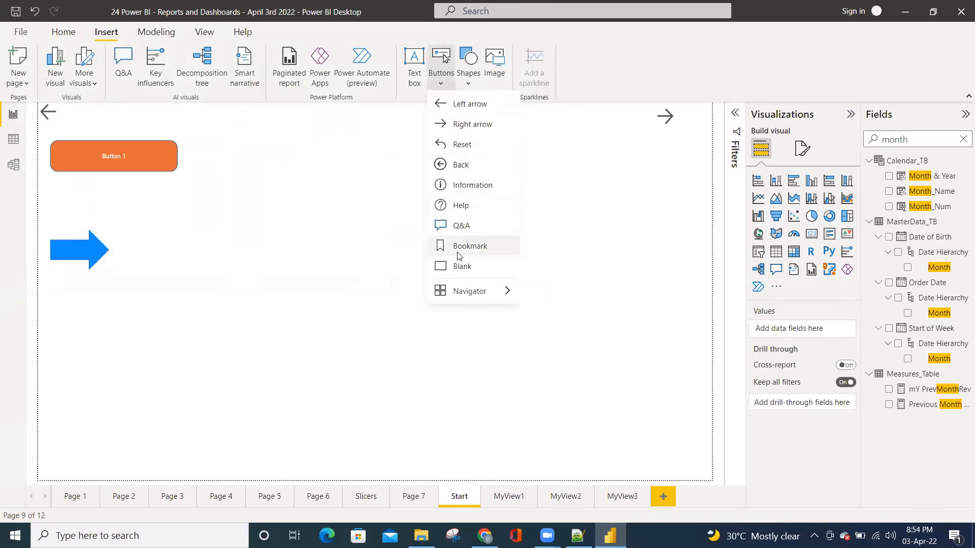
pyautogui.click(463, 186)
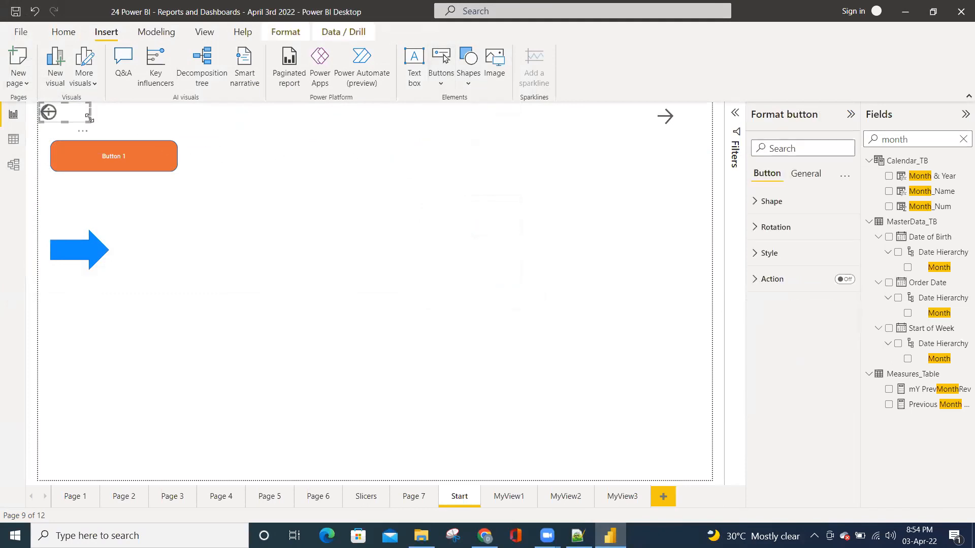
pyautogui.moveTo(76, 115); pyautogui.dragTo(344, 126)
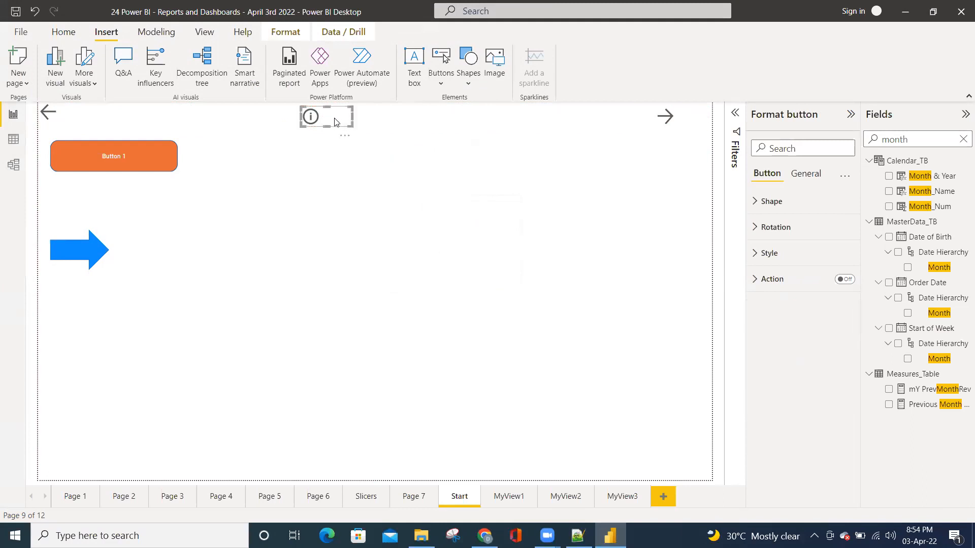
pyautogui.click(845, 279)
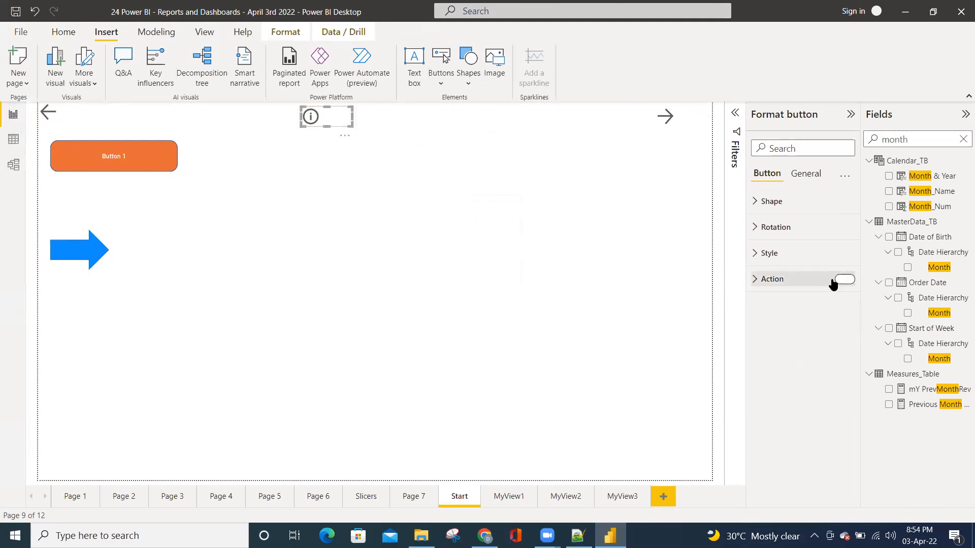
pyautogui.click(762, 283)
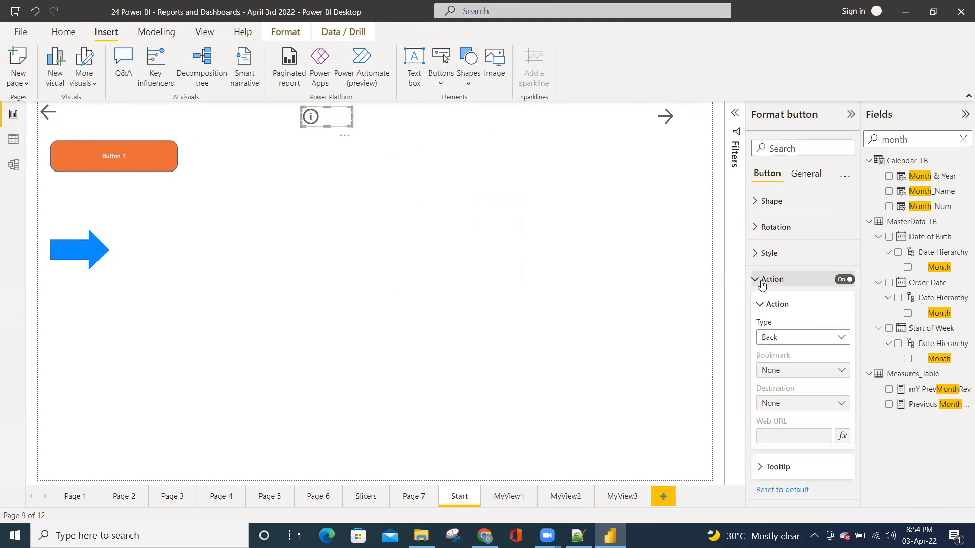
pyautogui.click(781, 339)
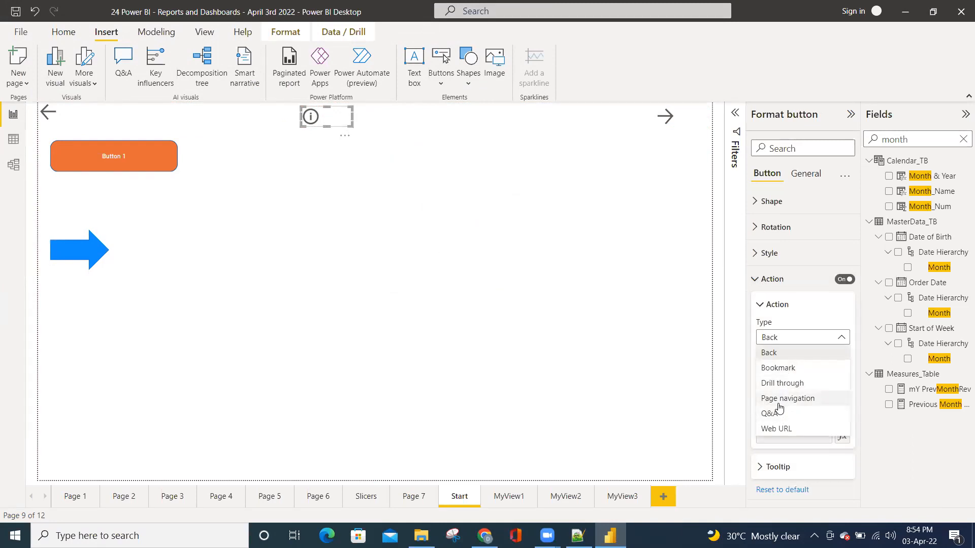
pyautogui.click(778, 429)
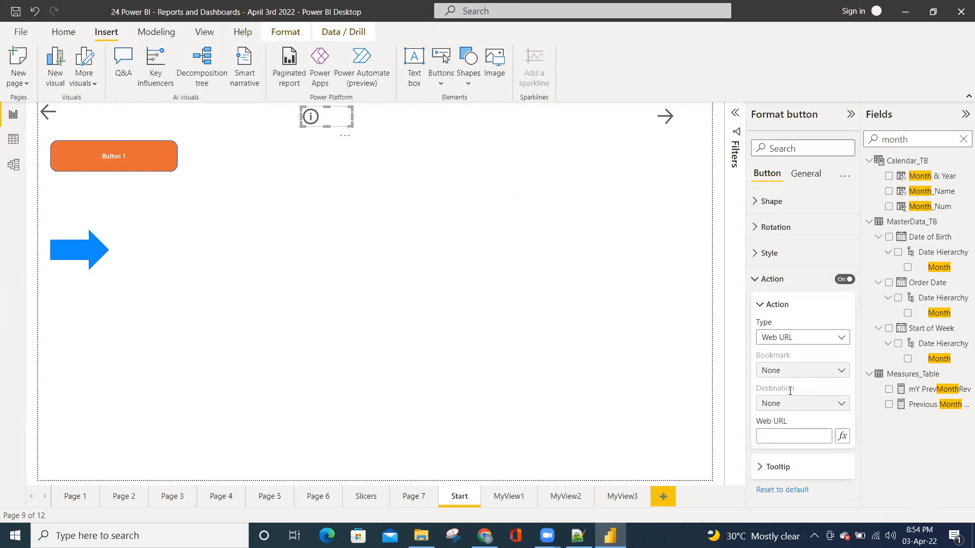
pyautogui.click(774, 433)
pyautogui.hotkey('ctrl', 'v')
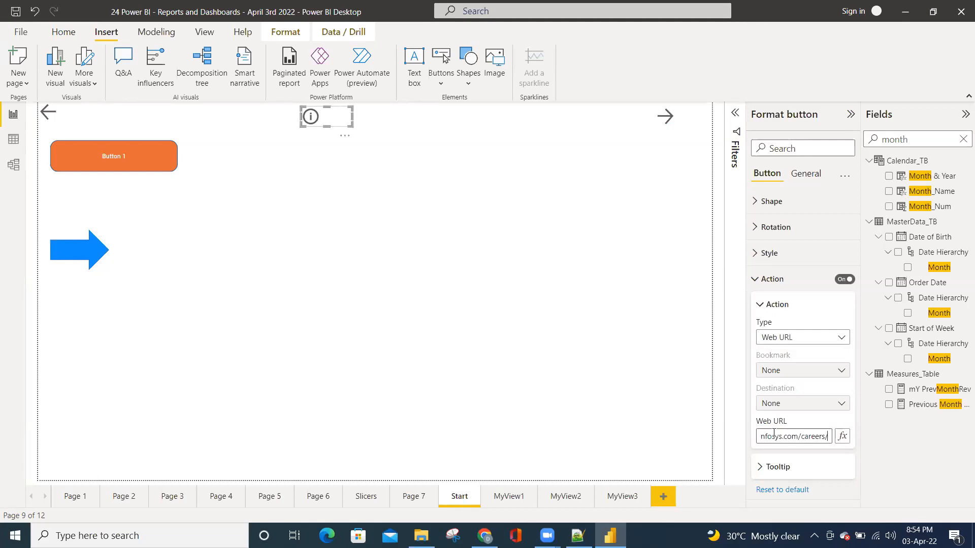
# Set the Information button's tooltip text to "Ctrl+Click to Visit Insosys website"
pyautogui.click(762, 469)
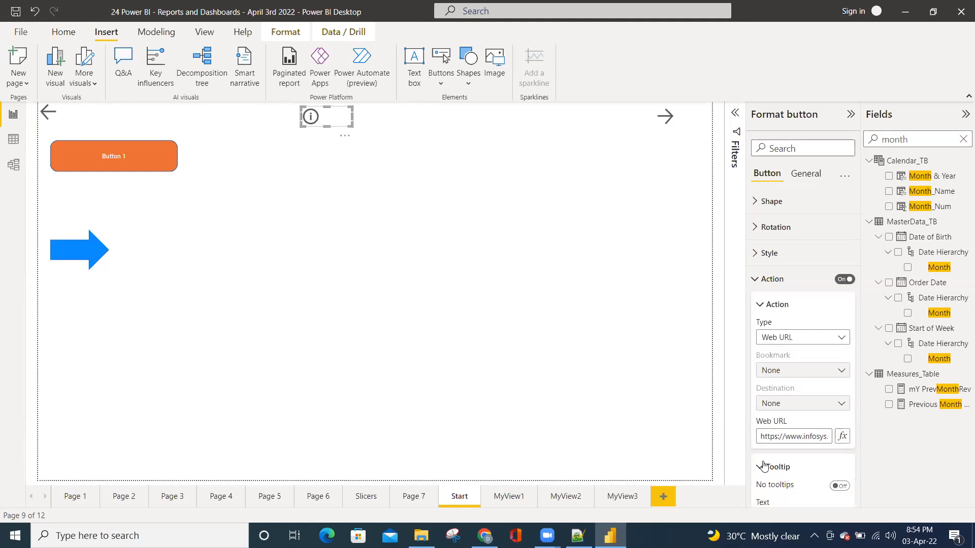
pyautogui.click(415, 250)
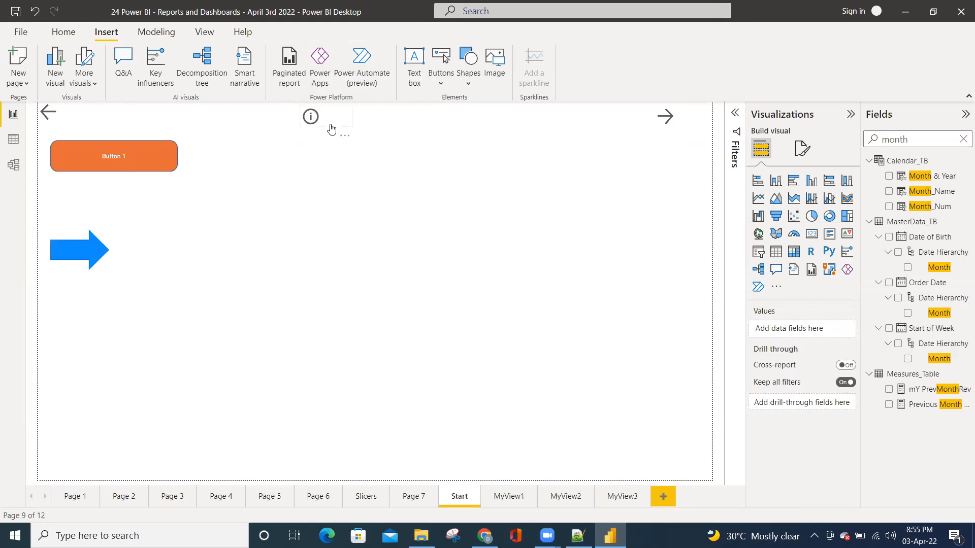
pyautogui.click(330, 126)
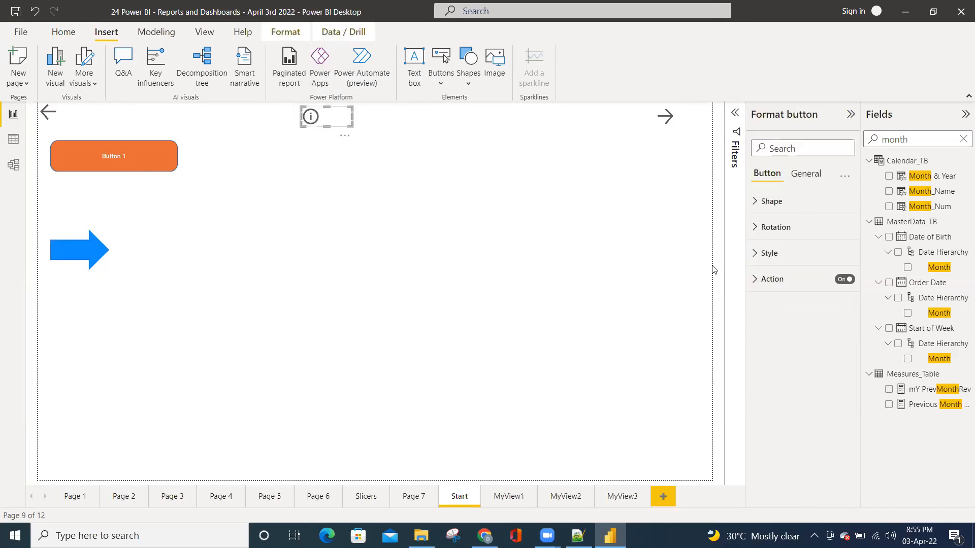
pyautogui.click(762, 282)
pyautogui.click(778, 460)
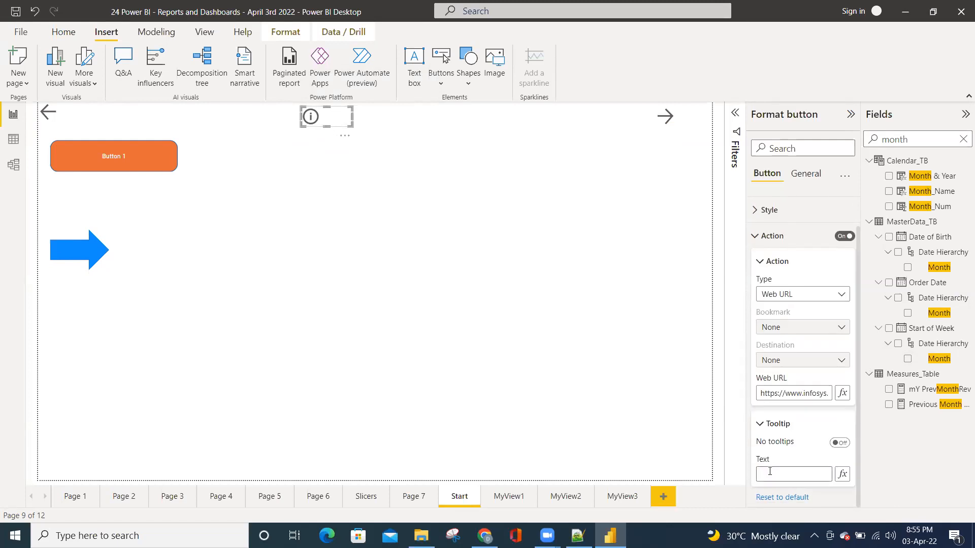
pyautogui.click(770, 469)
pyautogui.write('Ctrl+Click to Visit Insosys website')
pyautogui.click(679, 449)
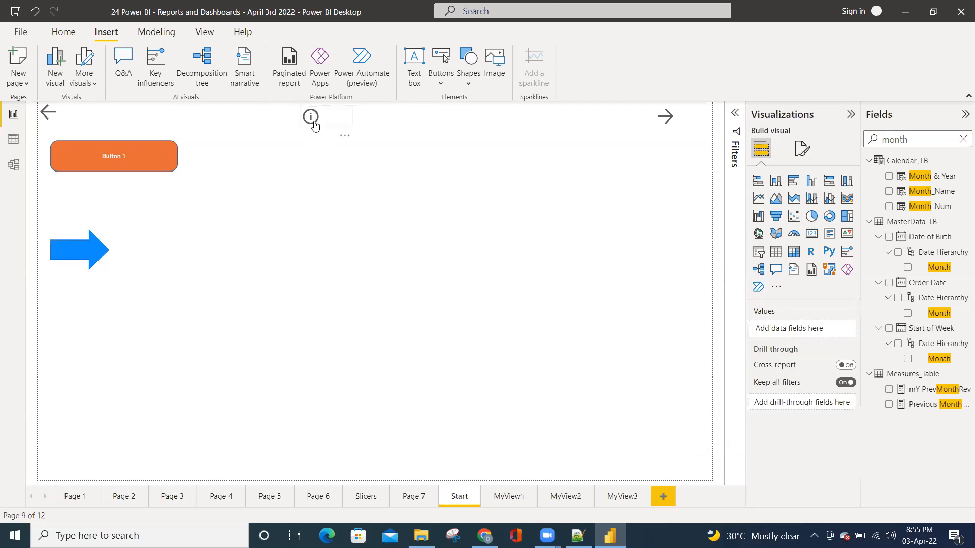
# Test the Information button's tooltip and web link, dismiss the Infosys survey, and return to the report
pyautogui.moveTo(315, 125)
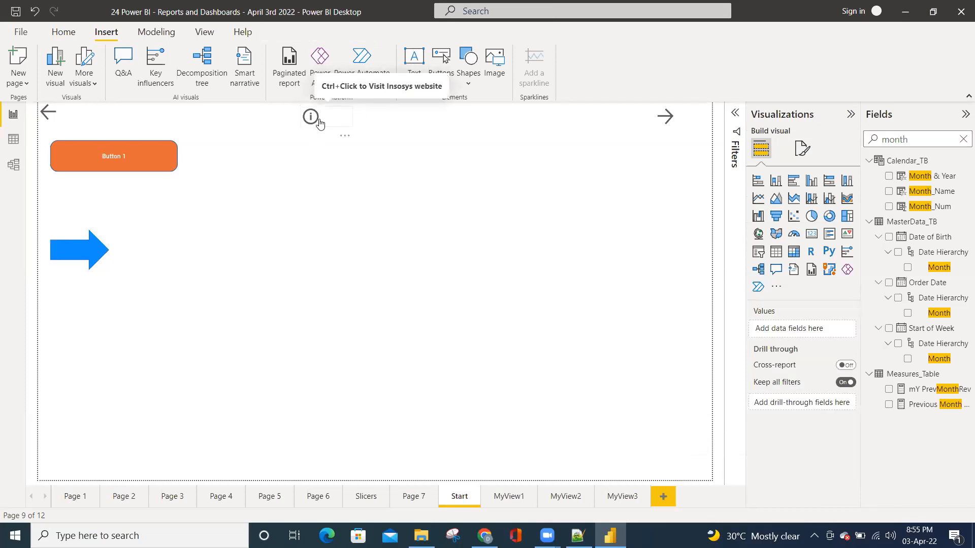
pyautogui.keyDown('ctrl'); pyautogui.click(320, 123); pyautogui.keyUp('ctrl')
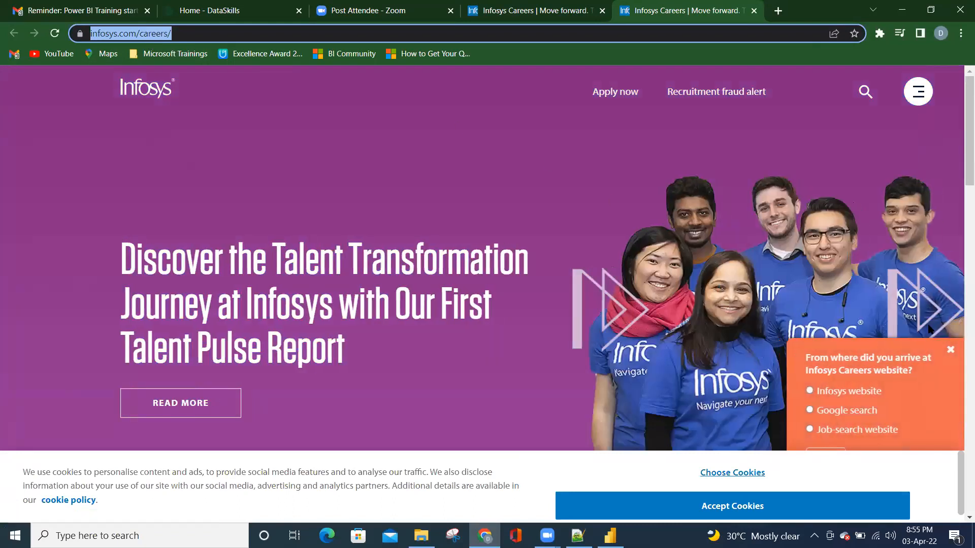
pyautogui.click(950, 351)
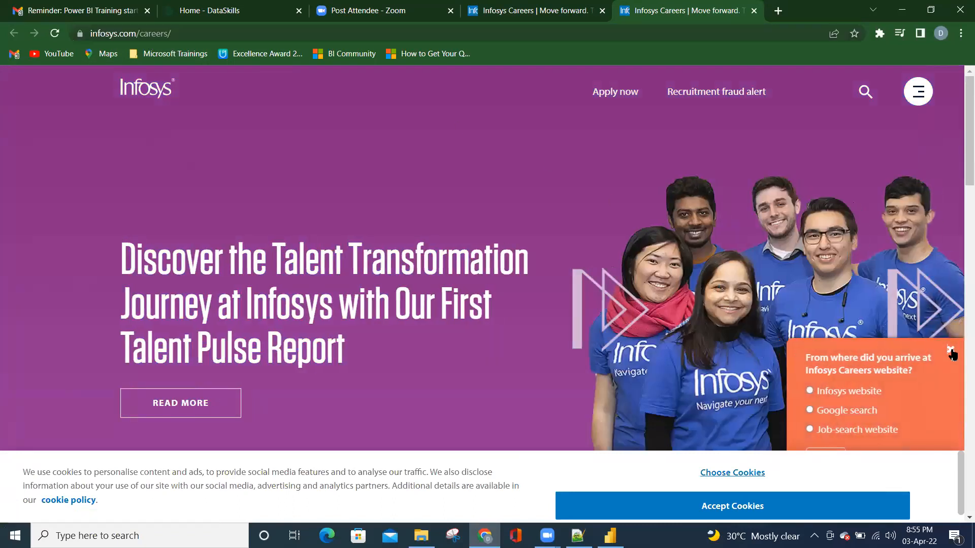
pyautogui.click(903, 10)
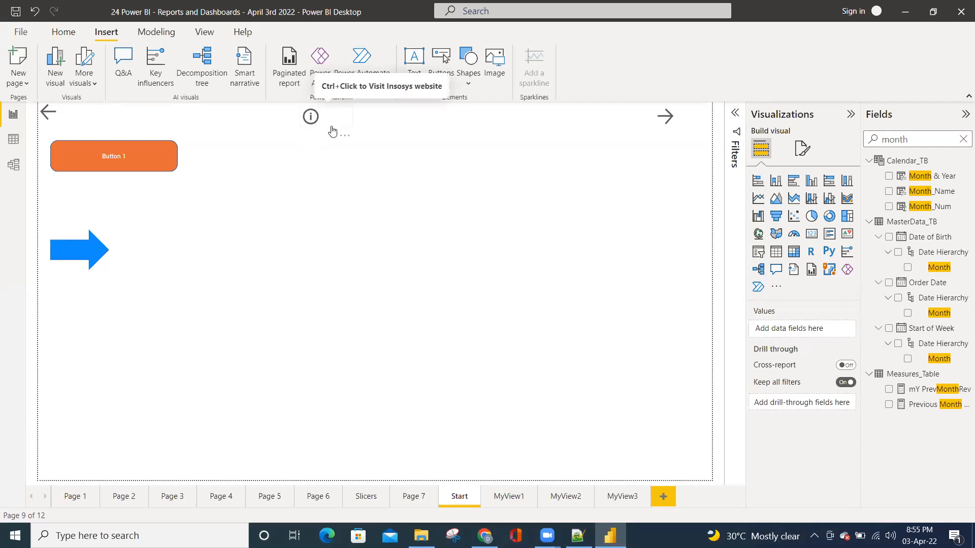
pyautogui.click(495, 68)
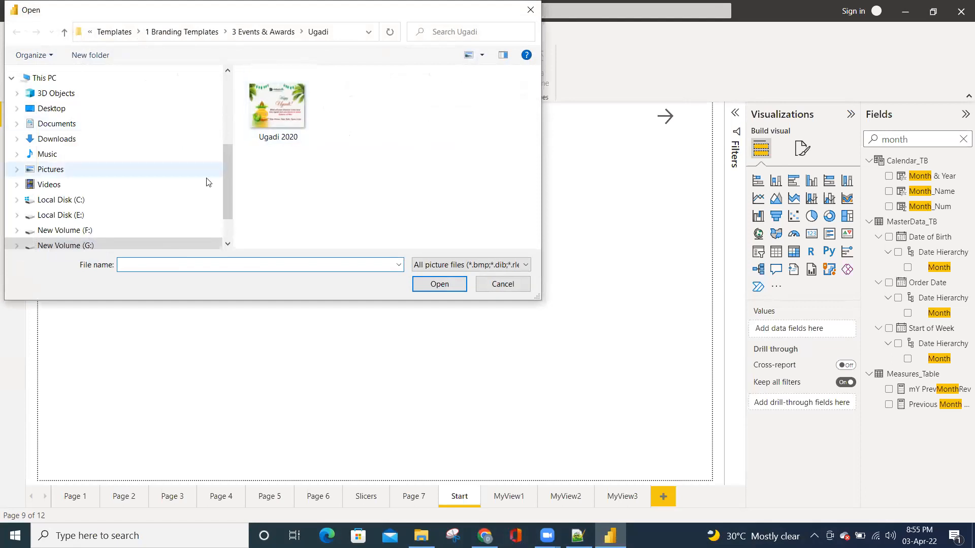
pyautogui.scroll(-2, 228, 206)
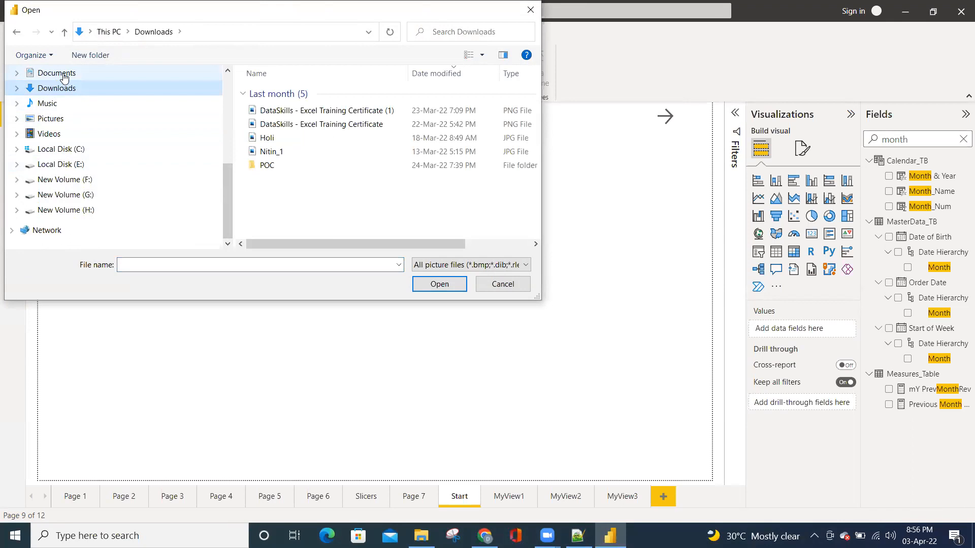
pyautogui.click(488, 284)
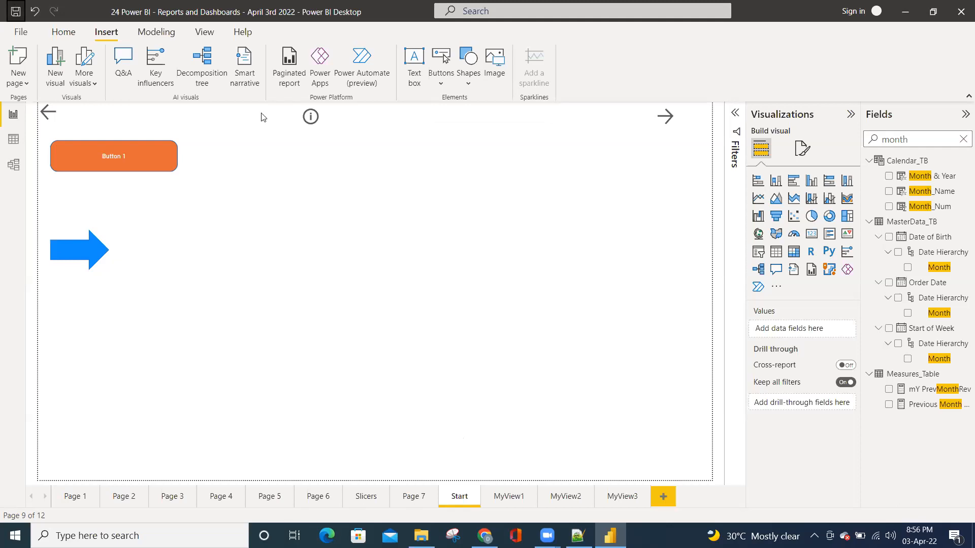
pyautogui.click(499, 496)
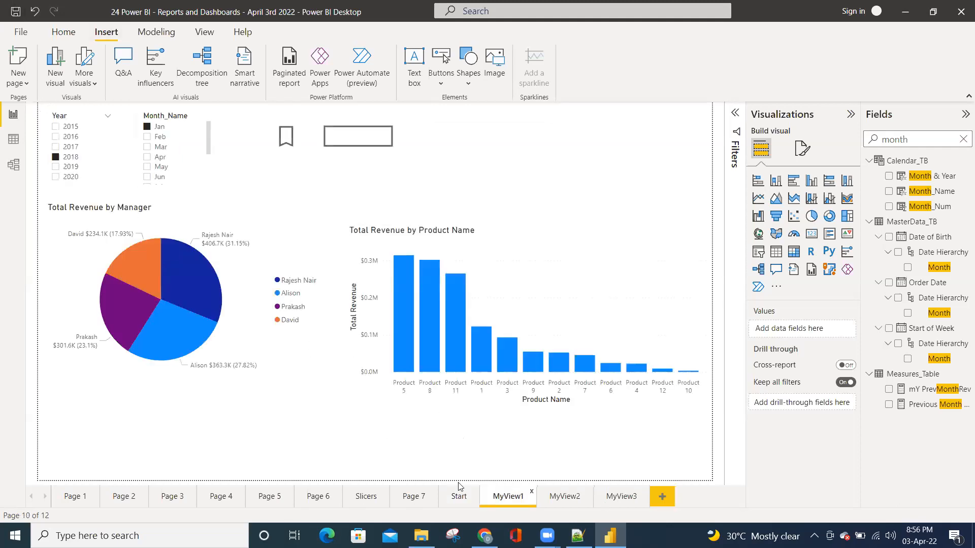
pyautogui.click(563, 498)
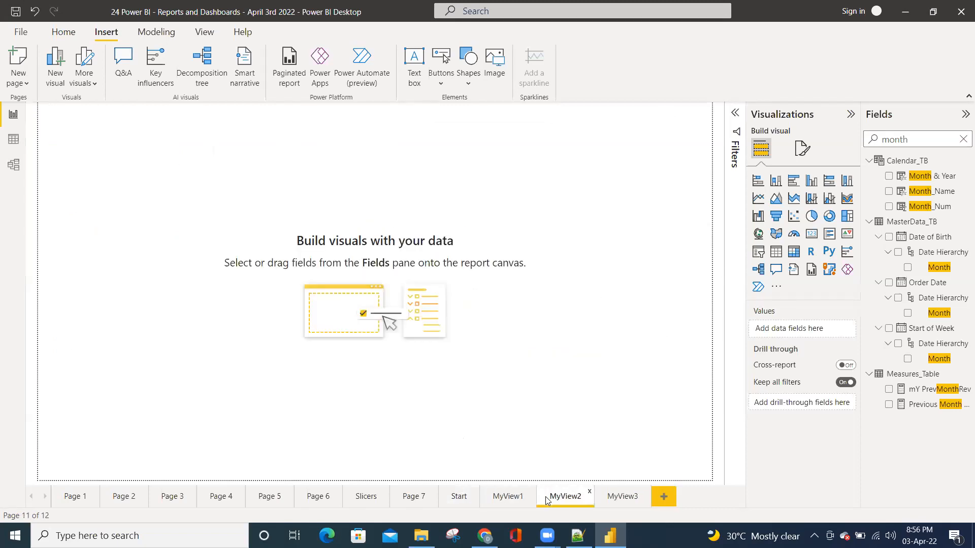
pyautogui.click(464, 498)
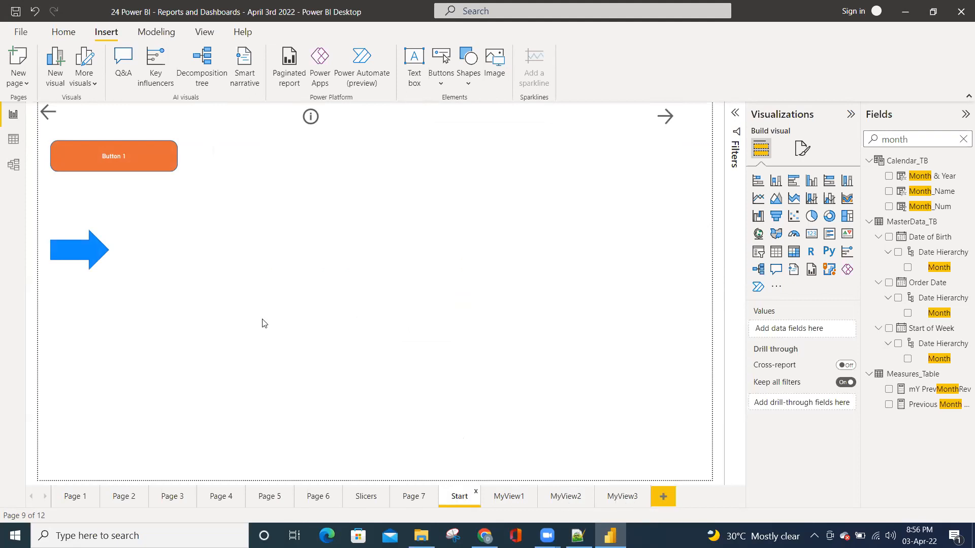
# Move the blue arrow shape to just below the Information button on the Start page
pyautogui.moveTo(105, 258); pyautogui.dragTo(323, 164)
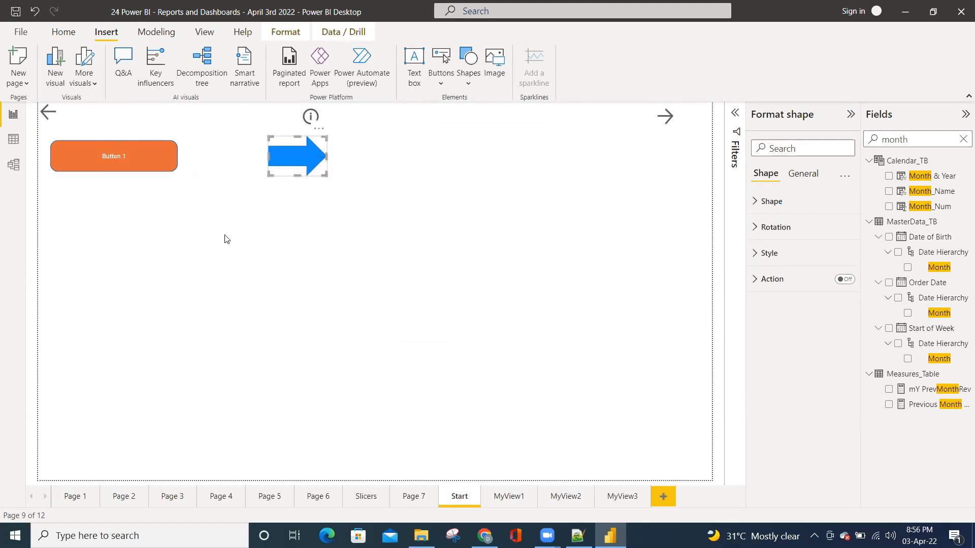
pyautogui.click(199, 248)
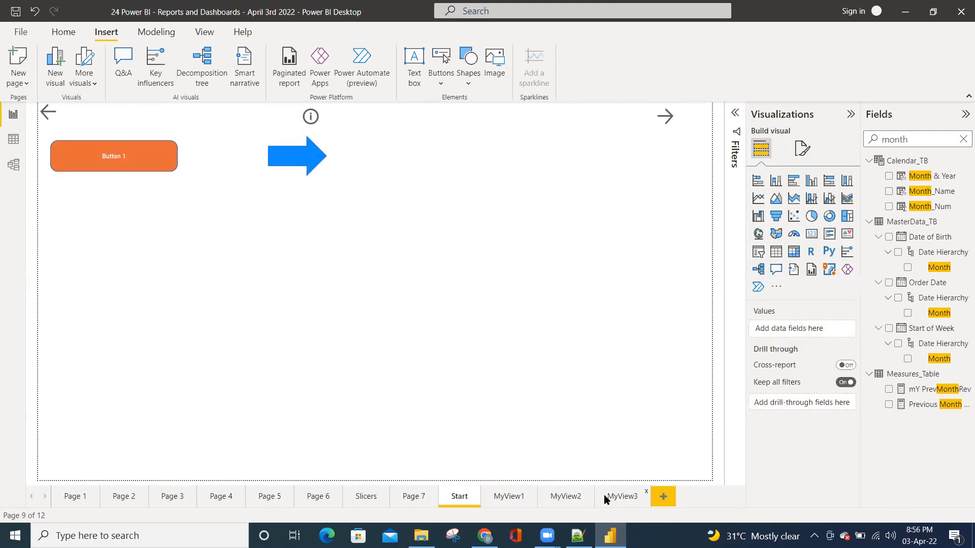
# Add a new report page and name it "About Filters"
pyautogui.click(663, 497)
pyautogui.doubleClick(666, 498)
pyautogui.write('A')
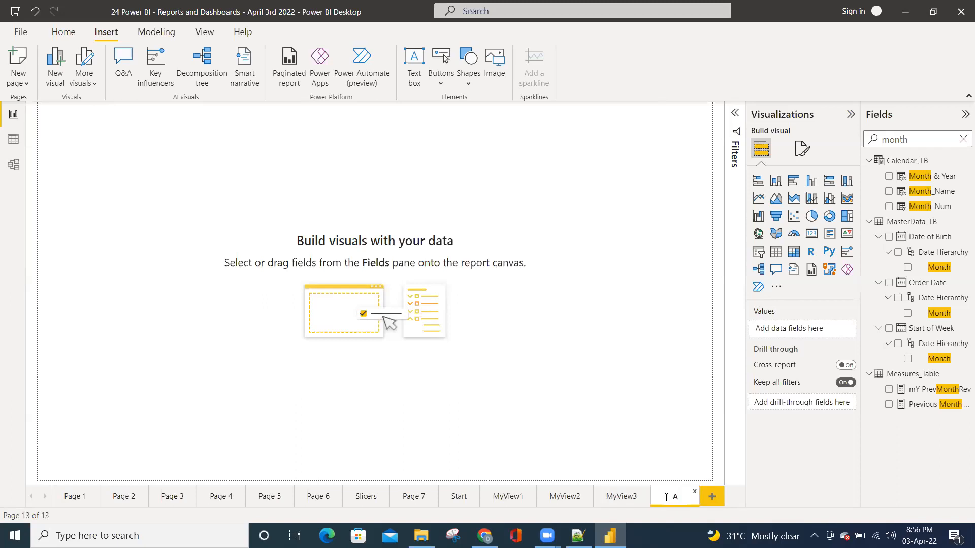
pyautogui.write('bout Filte')
pyautogui.write('rs')
pyautogui.press('Return')
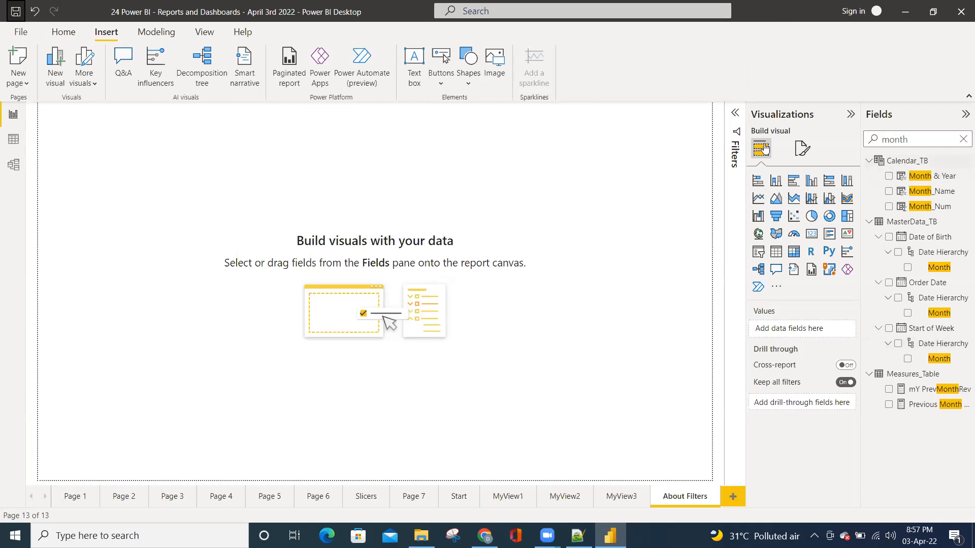
# Show the Filters pane briefly, then collapse the Filters, Visualizations and Fields panes to enlarge the canvas
pyautogui.click(735, 114)
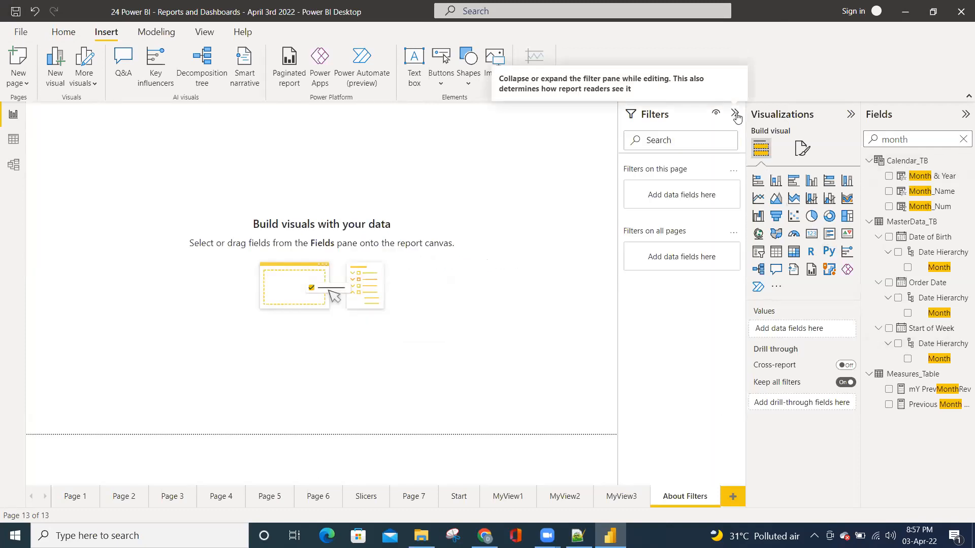
pyautogui.click(735, 115)
pyautogui.click(851, 114)
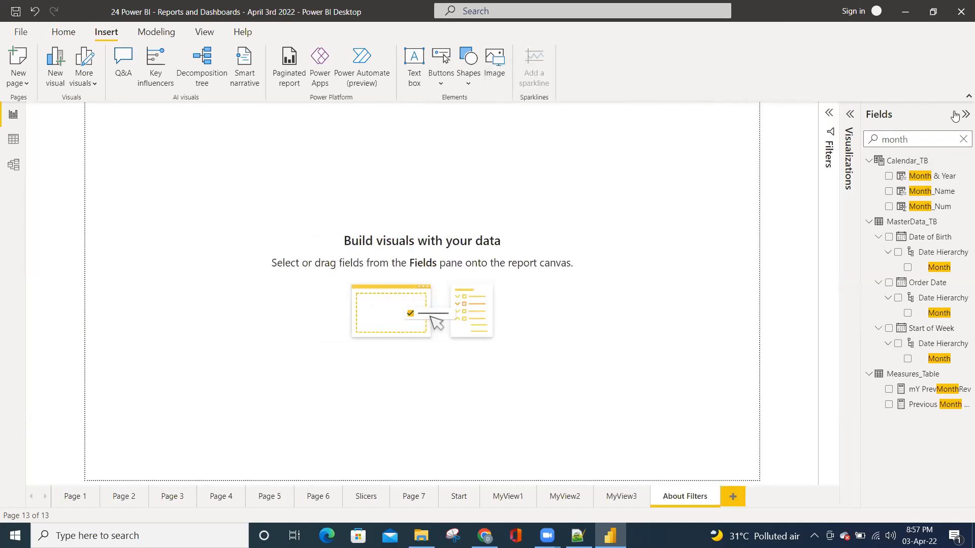
pyautogui.click(963, 115)
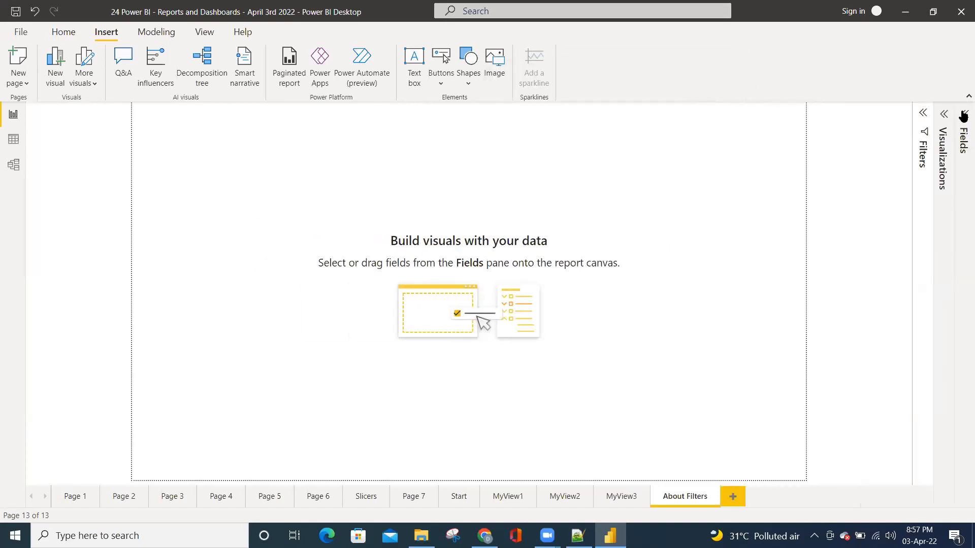
# Expand the Filters and Visualizations panes and copy Page 7's region profit and revenue table to the left side of the About Filters page
pyautogui.click(921, 115)
pyautogui.click(944, 114)
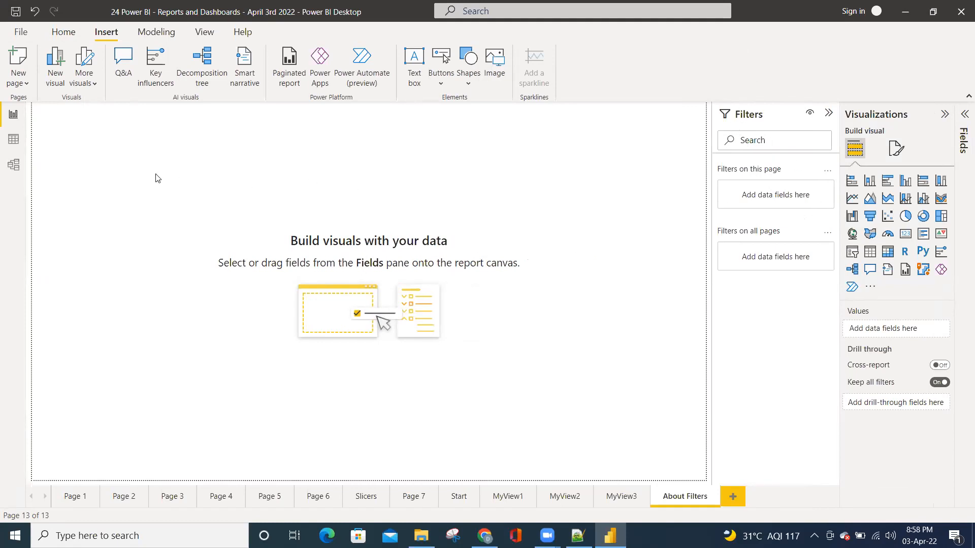
pyautogui.click(503, 497)
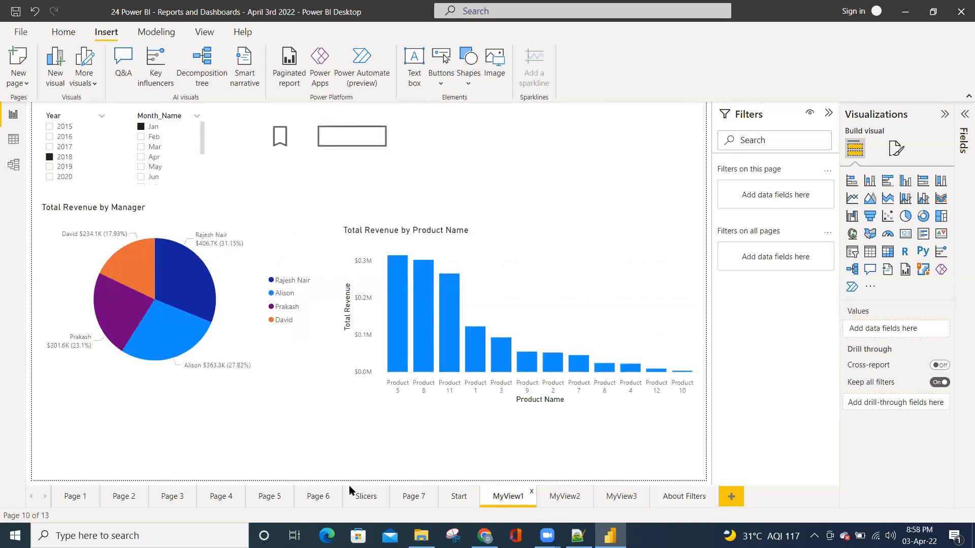
pyautogui.click(457, 496)
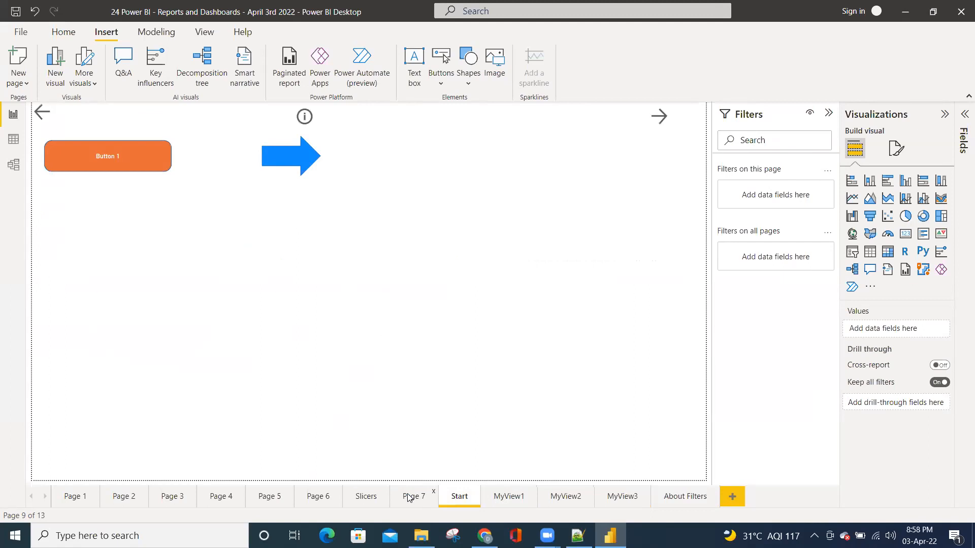
pyautogui.click(411, 497)
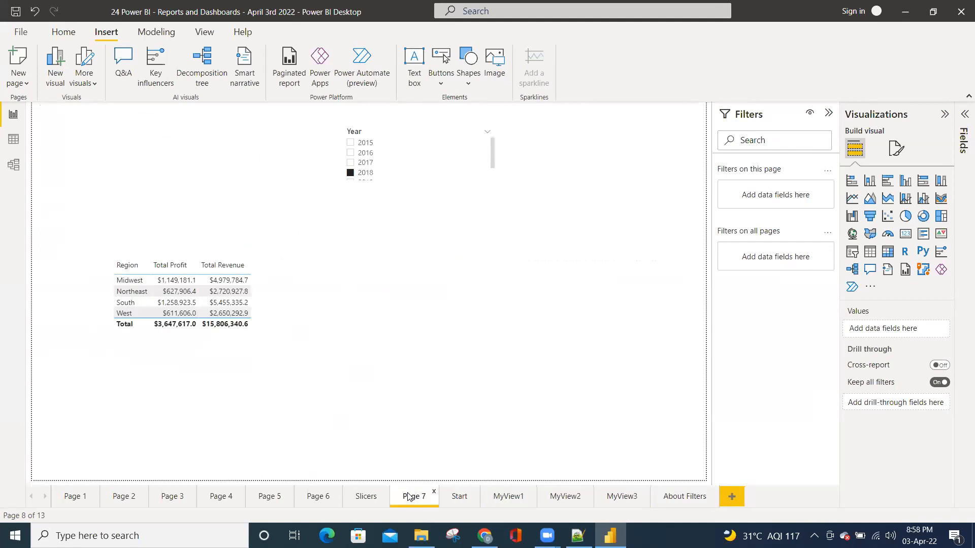
pyautogui.click(159, 344)
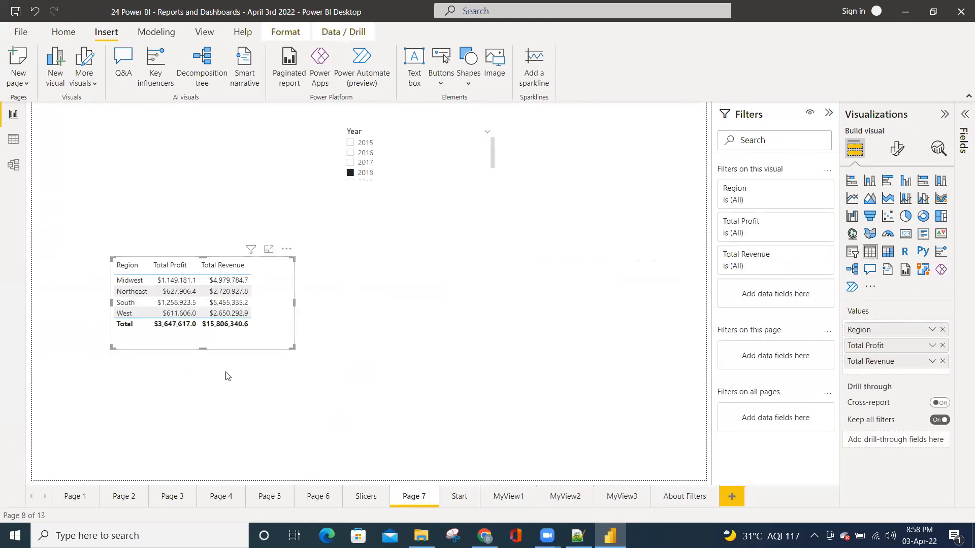
pyautogui.click(680, 496)
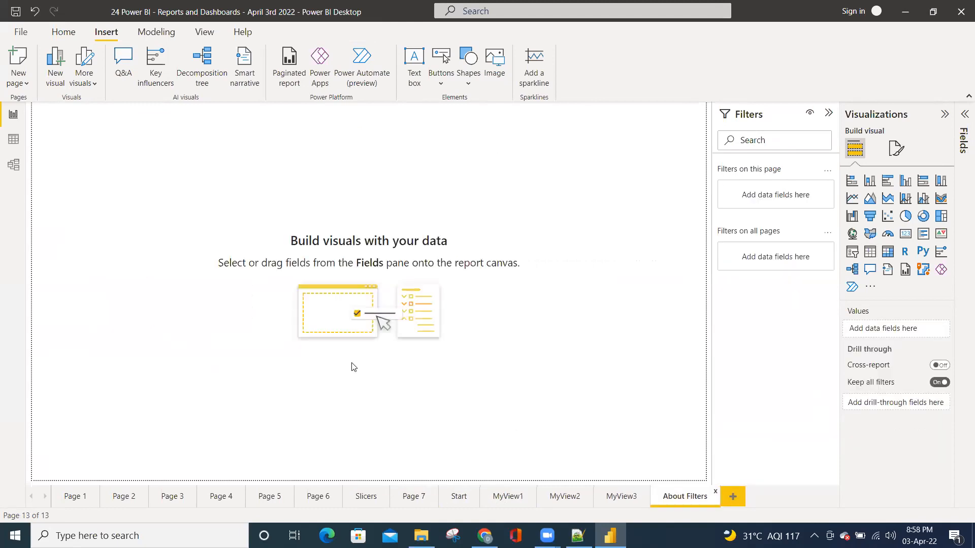
pyautogui.hotkey('ctrl', 'v')
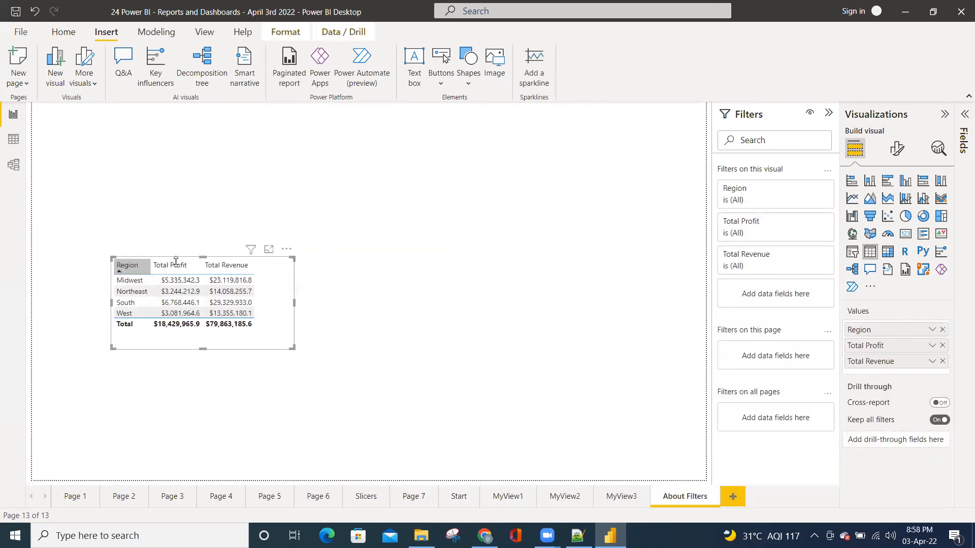
pyautogui.moveTo(229, 261); pyautogui.dragTo(155, 238)
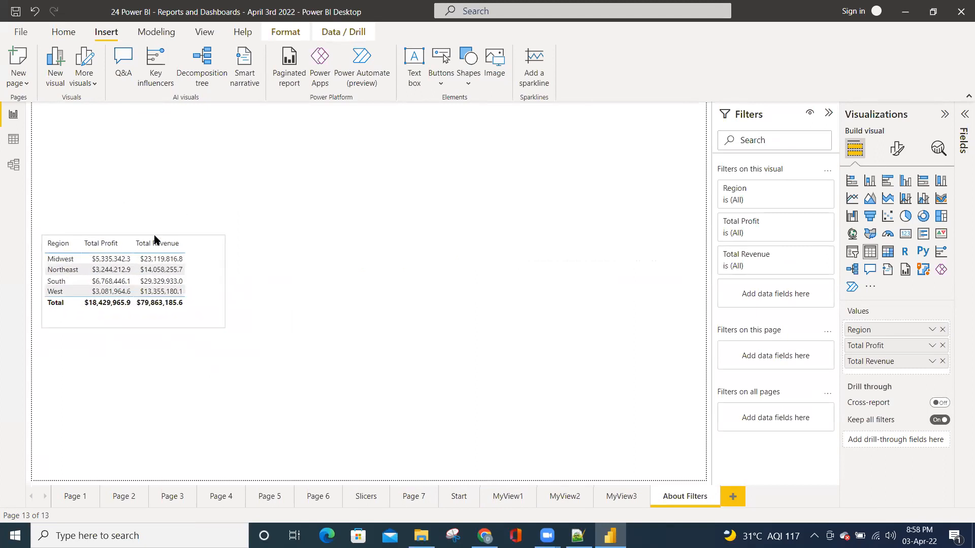
# Show the Fields pane and copy MyView1's Total Revenue by Product Name chart onto About Filters, widened beside the region table
pyautogui.click(274, 253)
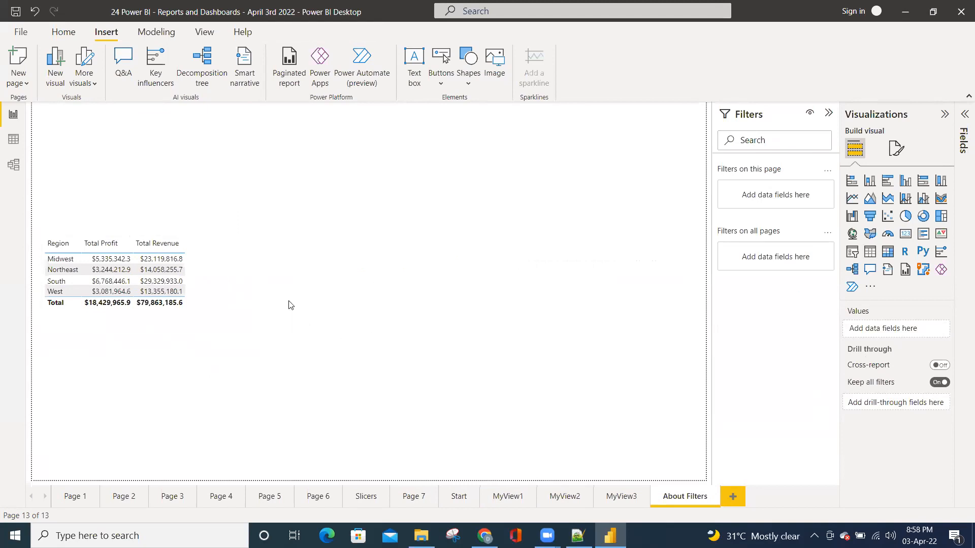
pyautogui.click(963, 124)
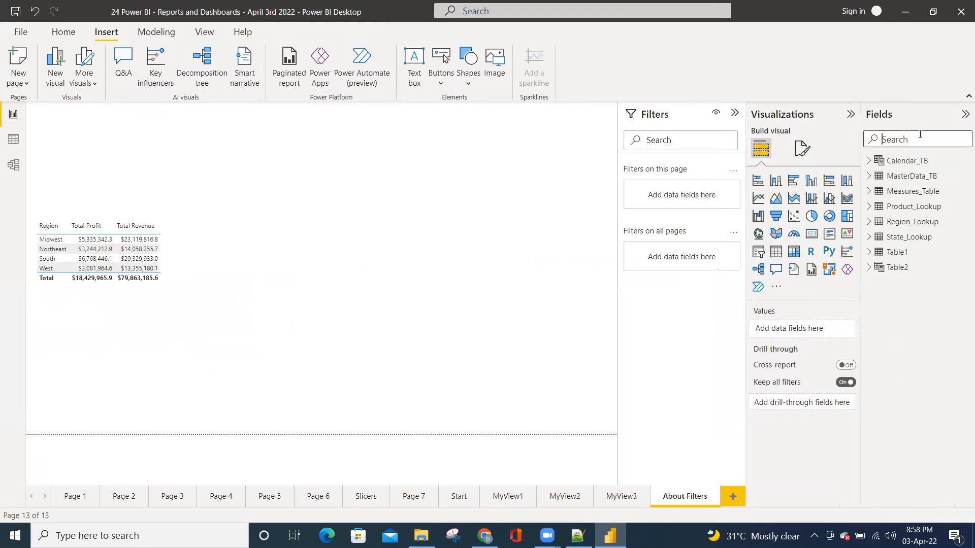
pyautogui.click(412, 500)
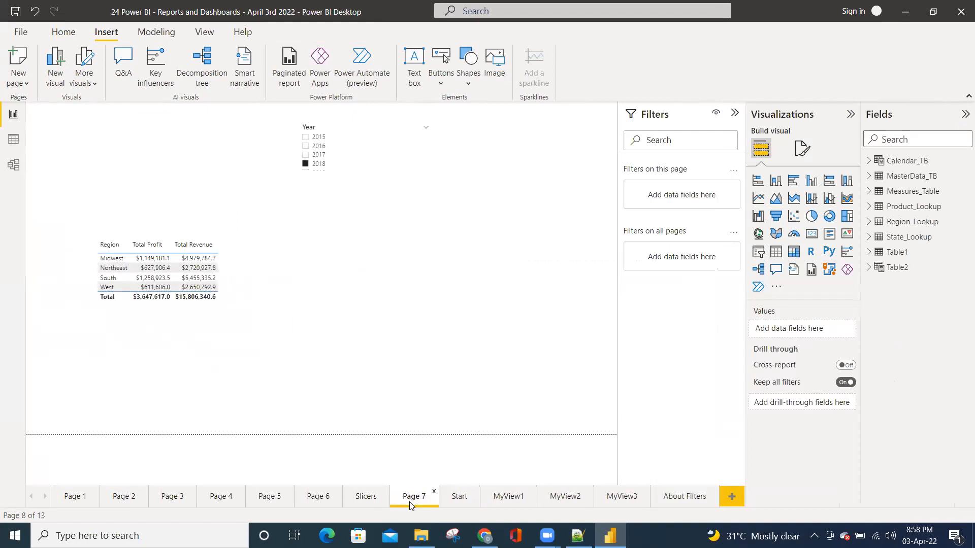
pyautogui.click(452, 500)
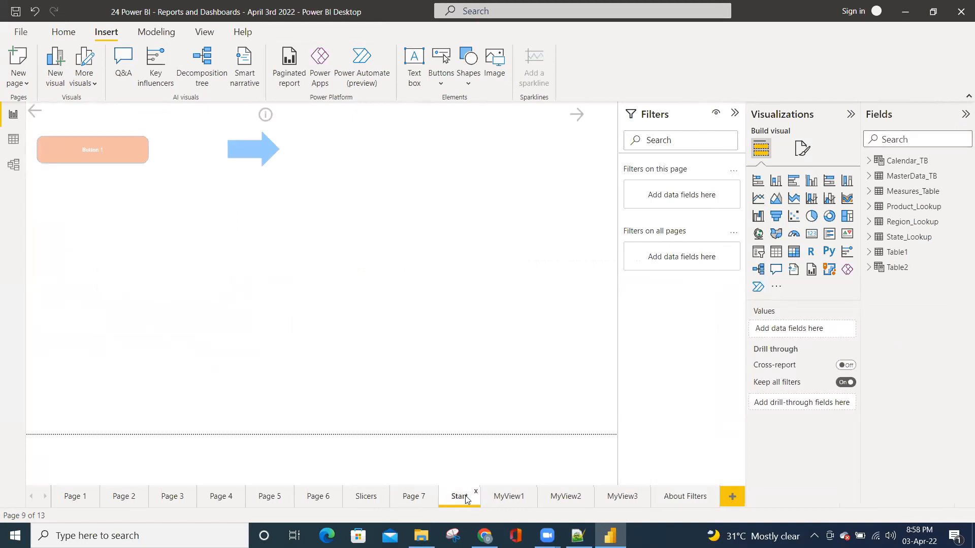
pyautogui.click(499, 500)
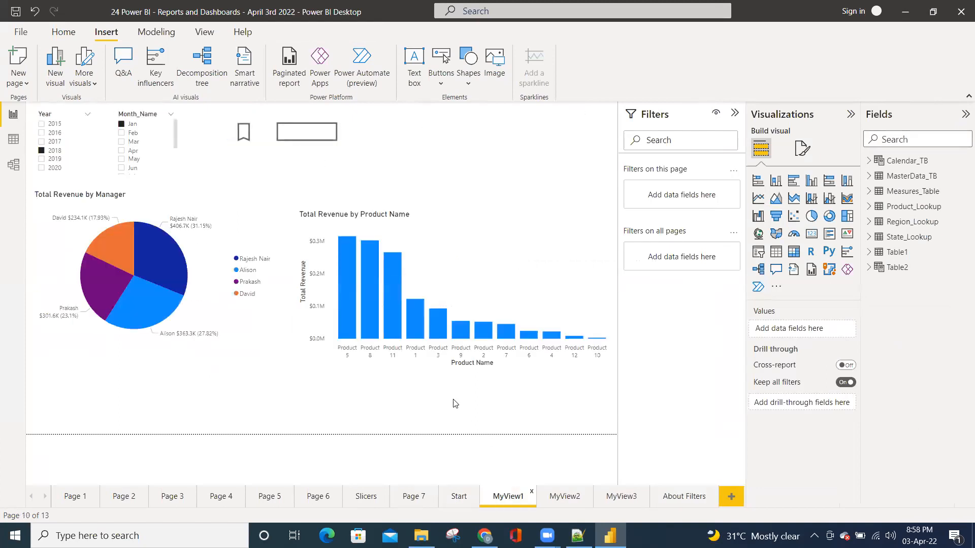
pyautogui.click(385, 367)
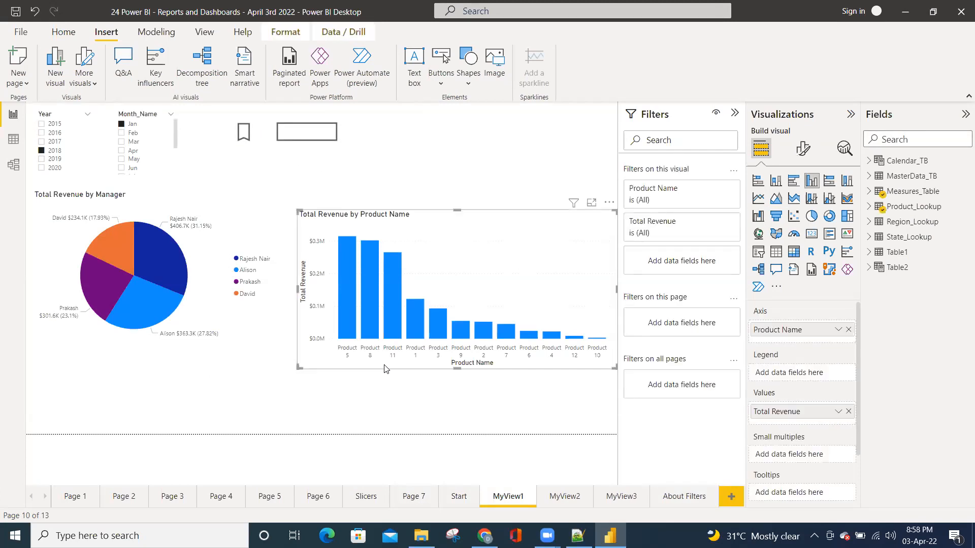
pyautogui.click(663, 495)
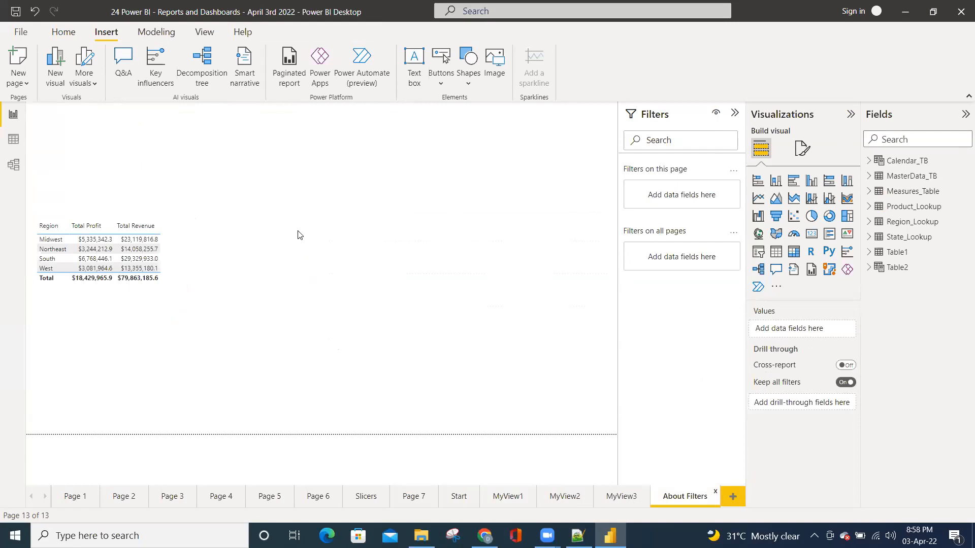
pyautogui.hotkey('ctrl', 'v')
pyautogui.moveTo(426, 211); pyautogui.dragTo(388, 206)
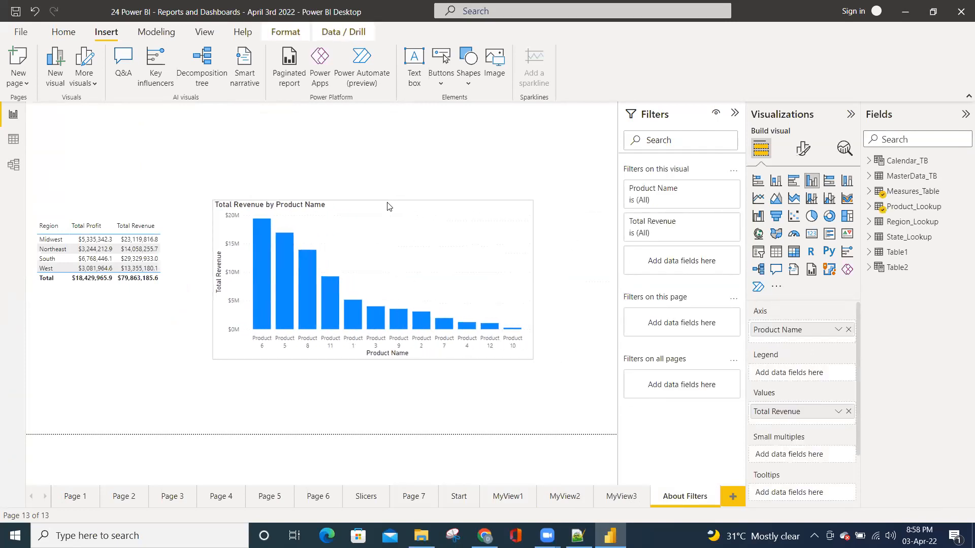
pyautogui.moveTo(539, 360); pyautogui.dragTo(606, 362)
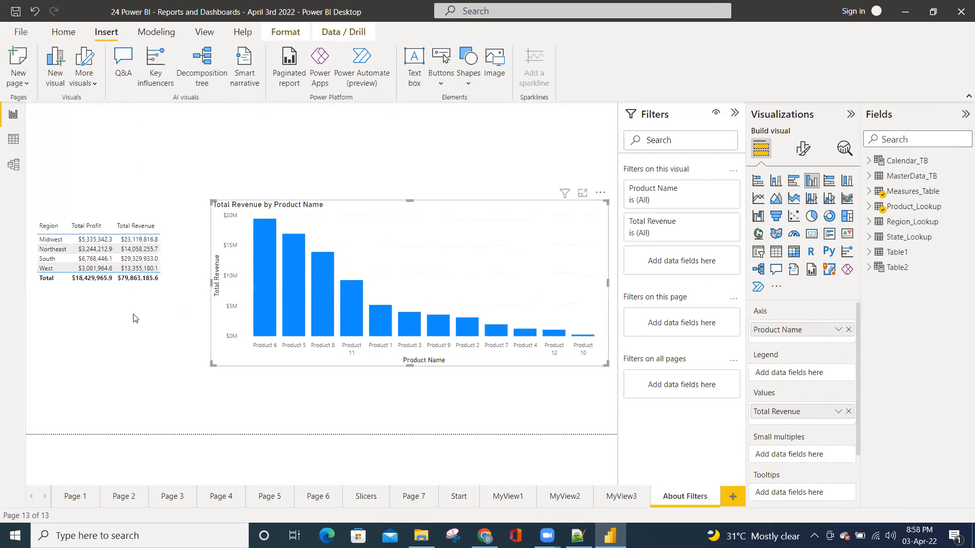
# Compare the filter levels offered for the region table, for the empty canvas and for the revenue chart
pyautogui.click(87, 299)
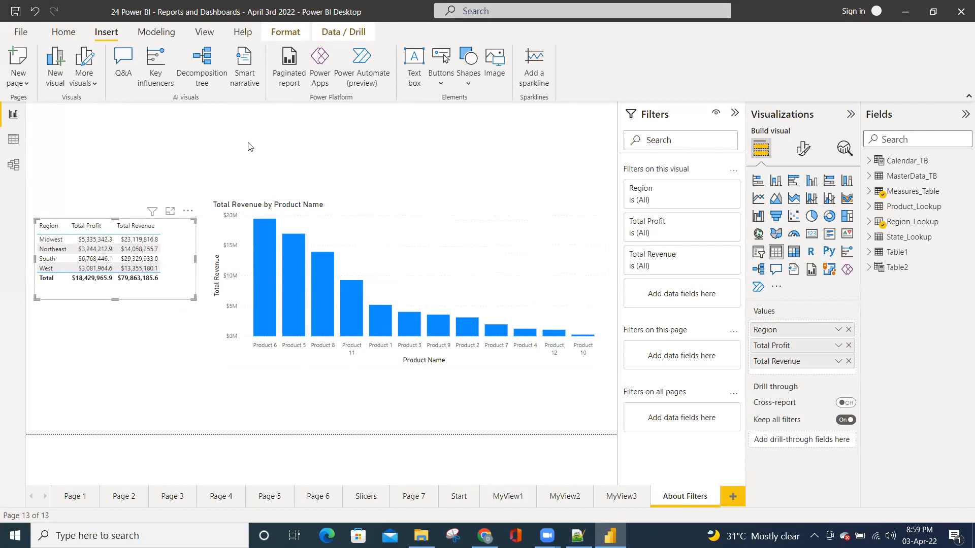
pyautogui.click(220, 152)
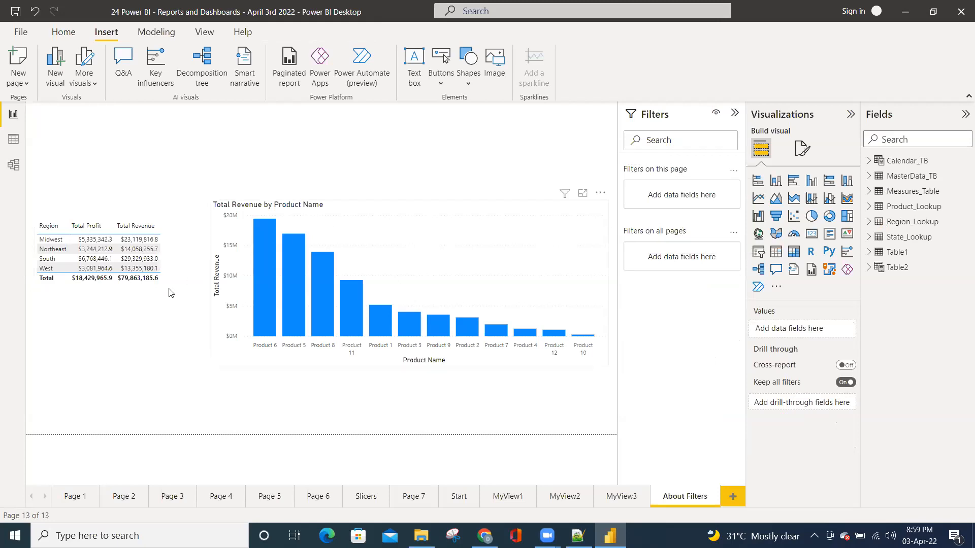
pyautogui.click(119, 294)
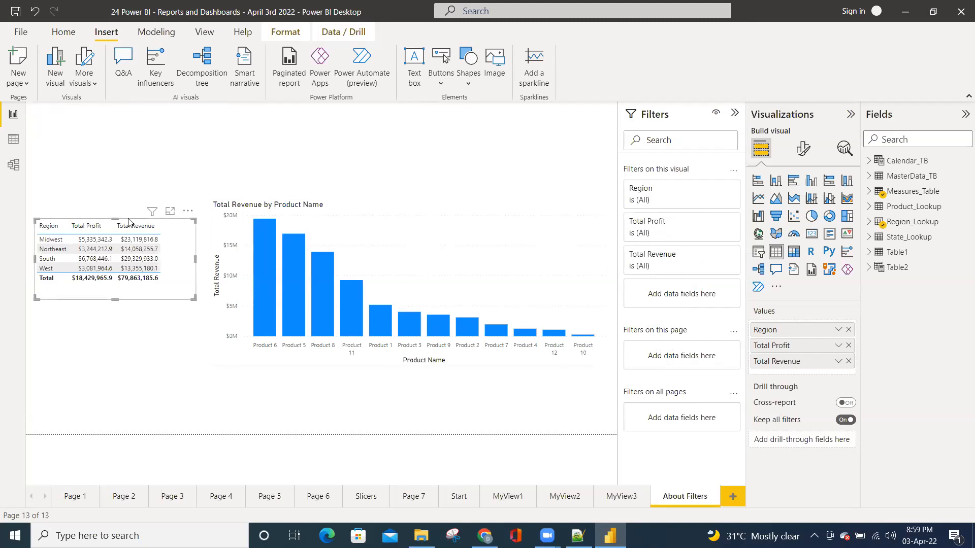
pyautogui.click(385, 207)
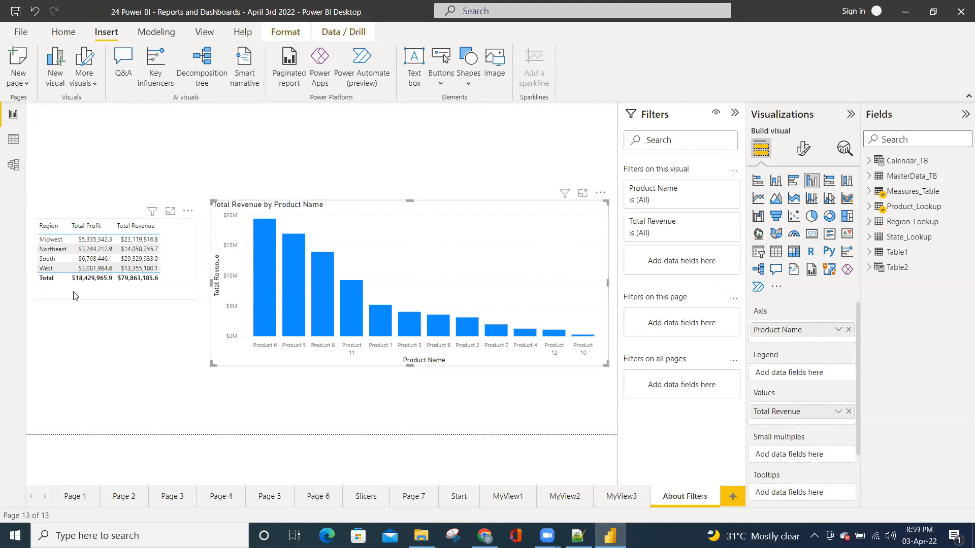
# Filter only the region table to South and West using basic filtering on its Region field
pyautogui.click(102, 296)
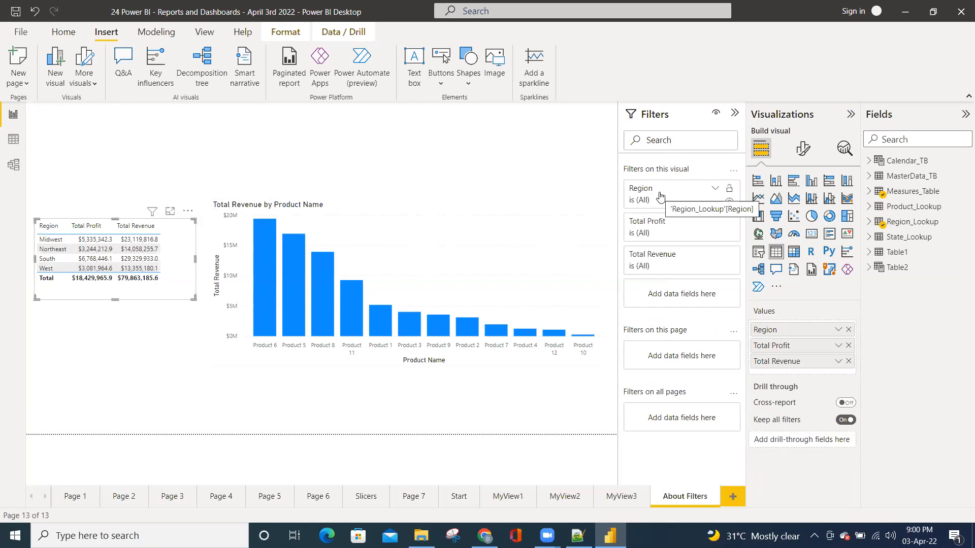
pyautogui.click(716, 191)
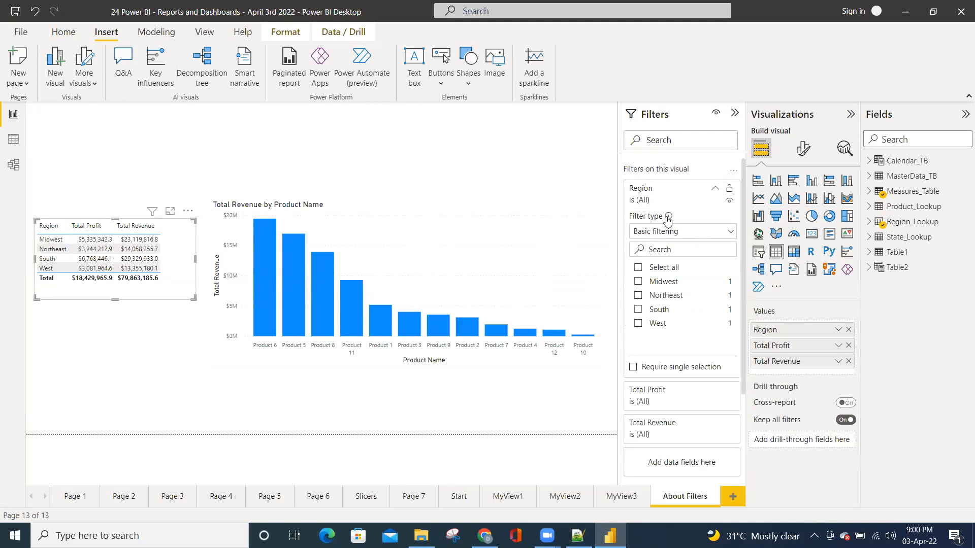
pyautogui.click(649, 235)
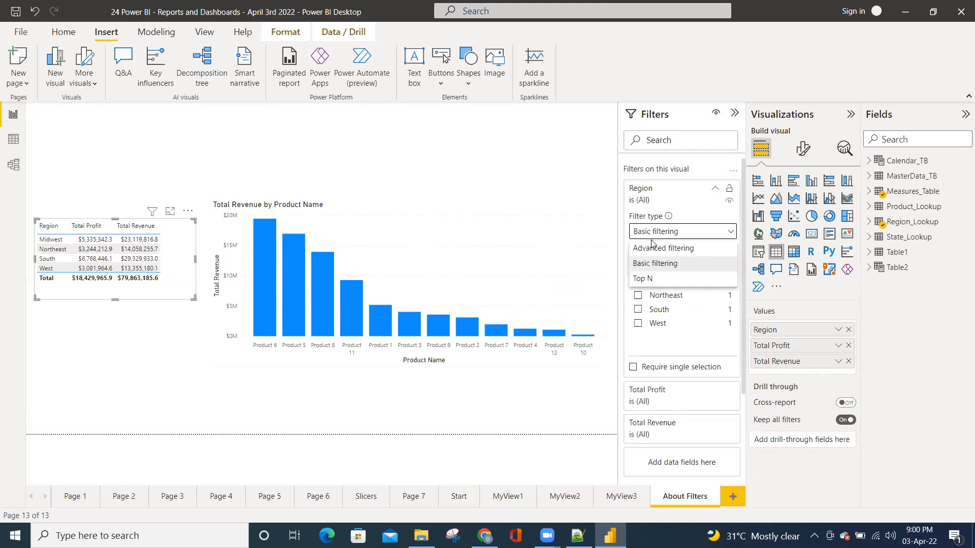
pyautogui.click(644, 266)
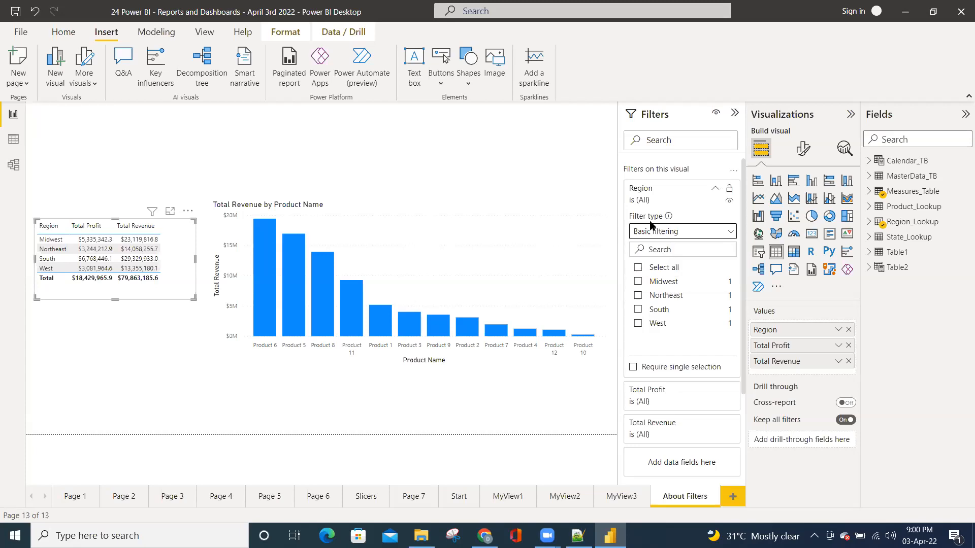
pyautogui.click(646, 312)
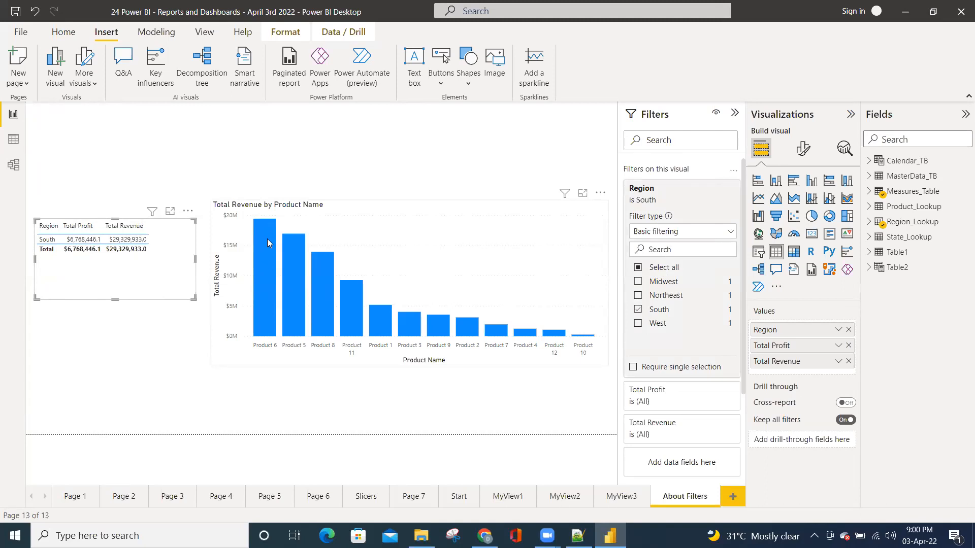
pyautogui.moveTo(269, 242)
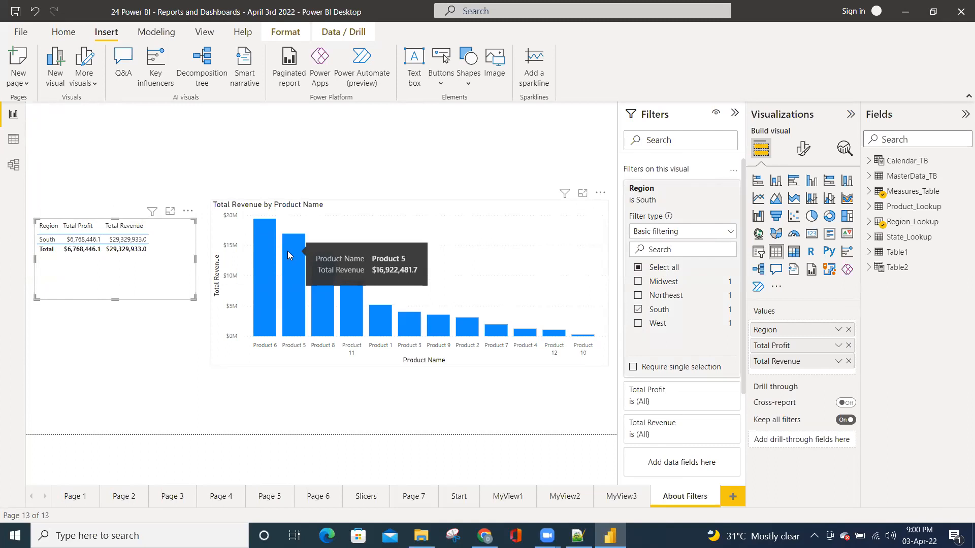
pyautogui.moveTo(334, 267)
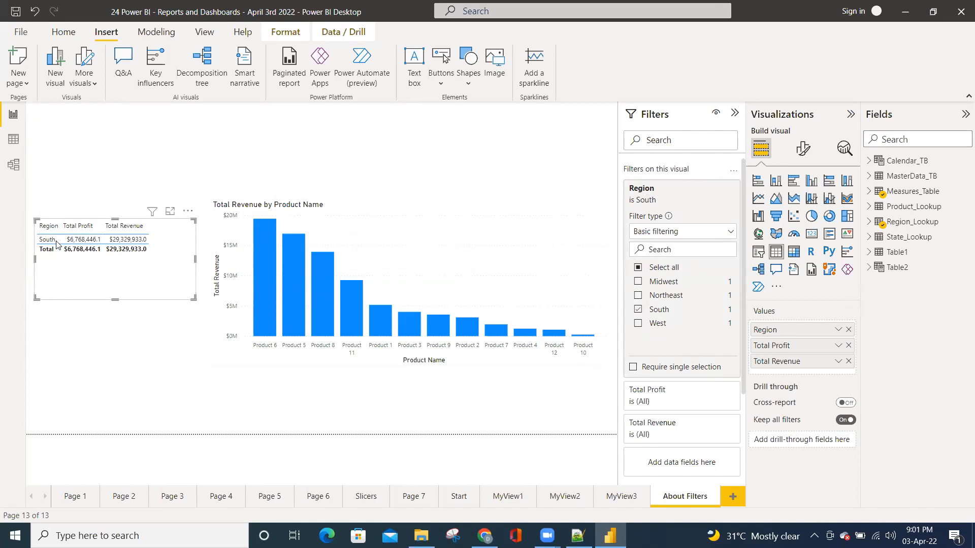
pyautogui.click(637, 328)
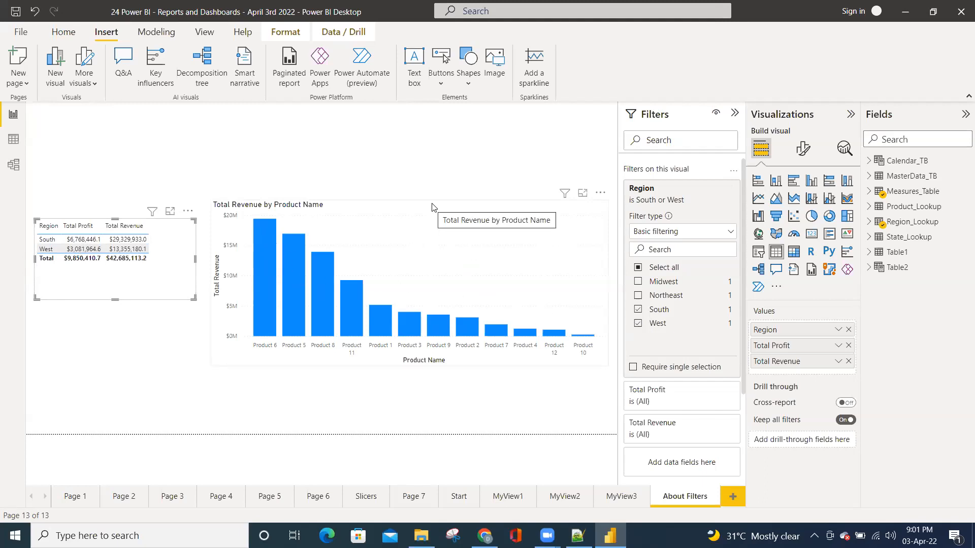
# Turn on data labels and turn off the Y-axis for the Total Revenue by Product Name chart
pyautogui.click(389, 205)
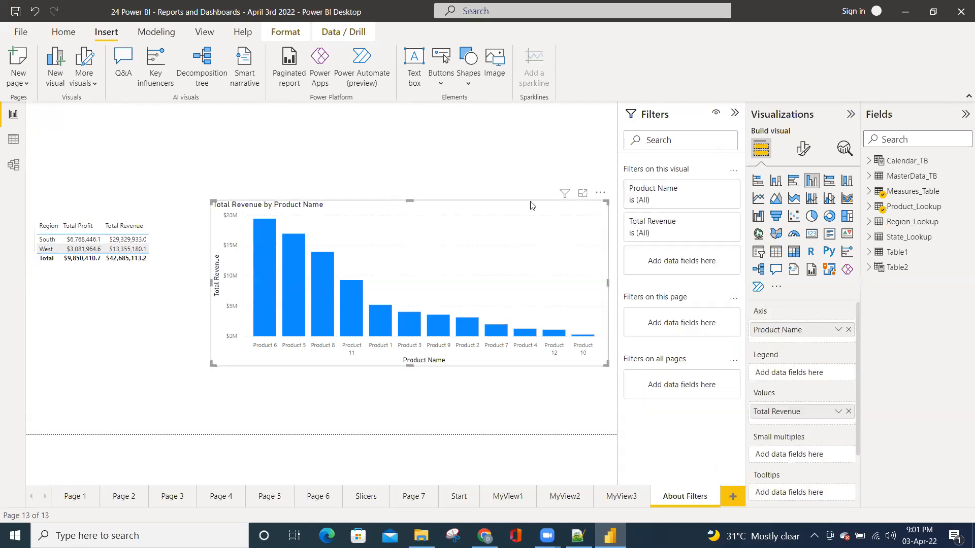
pyautogui.click(803, 149)
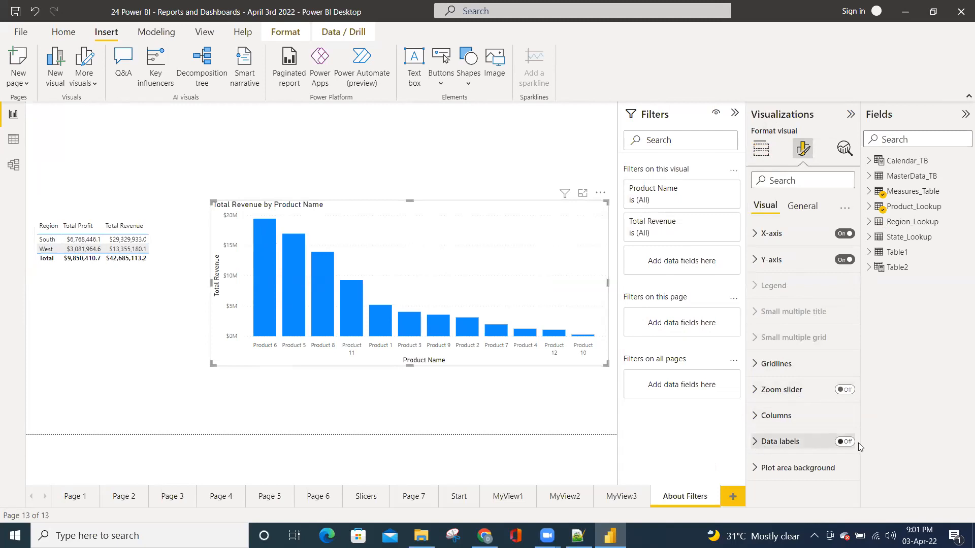
pyautogui.click(845, 442)
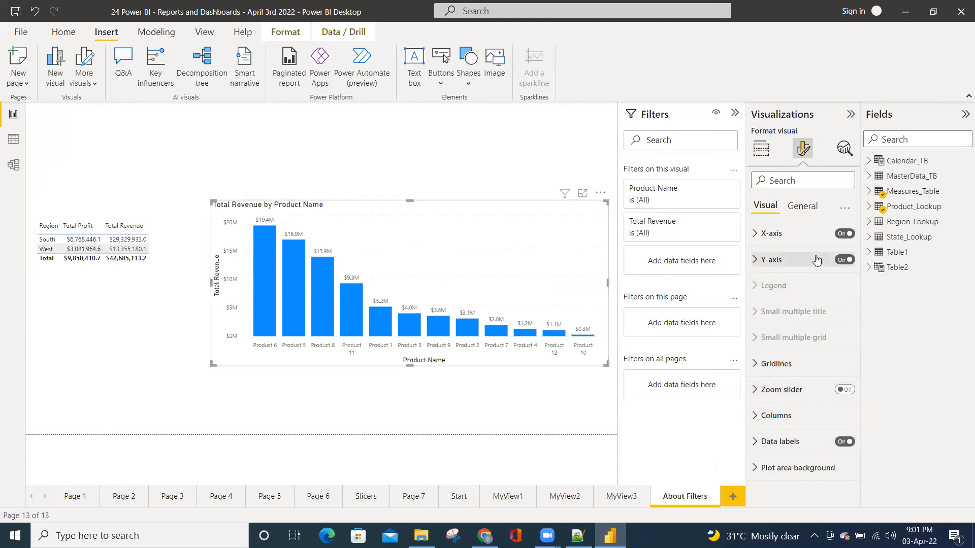
pyautogui.click(841, 260)
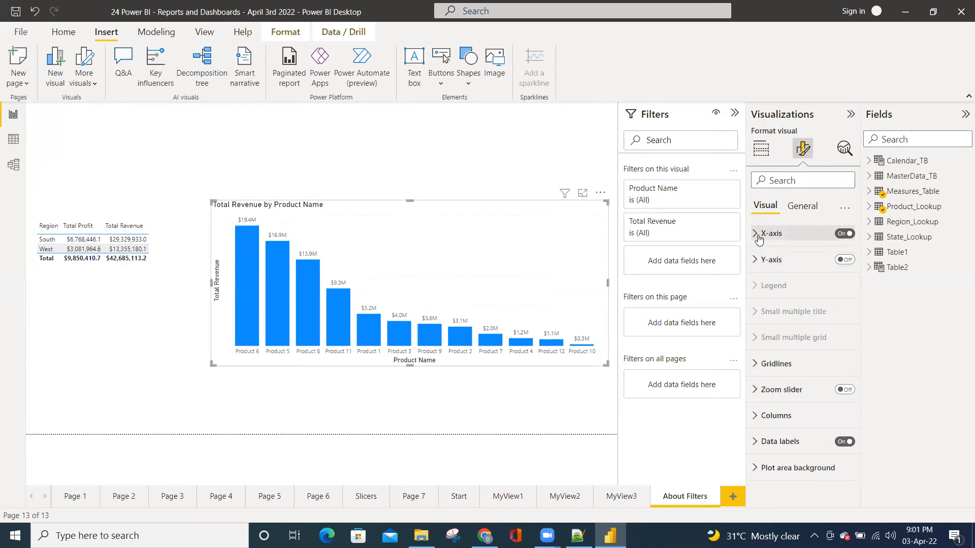
# Turn off the title of the Total Revenue by Product Name chart
pyautogui.click(796, 208)
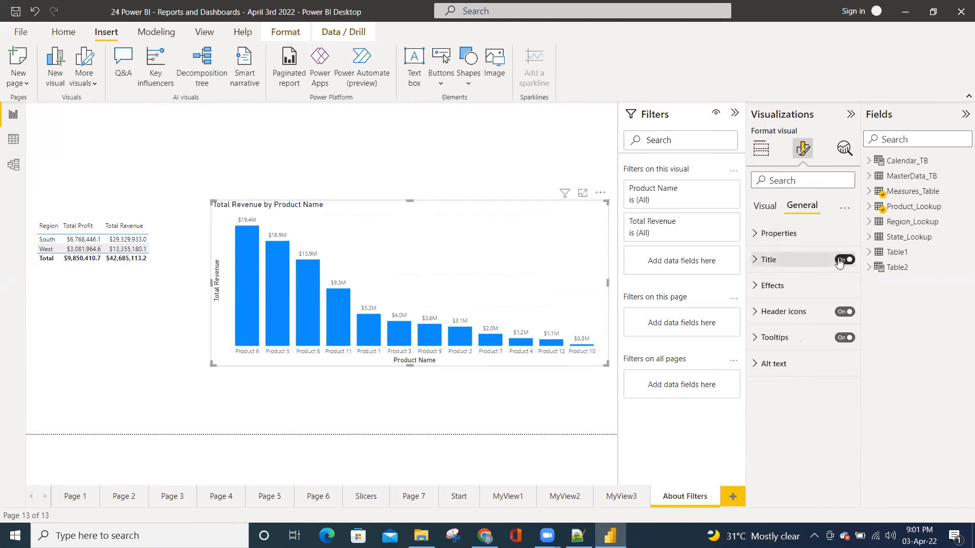
pyautogui.click(765, 260)
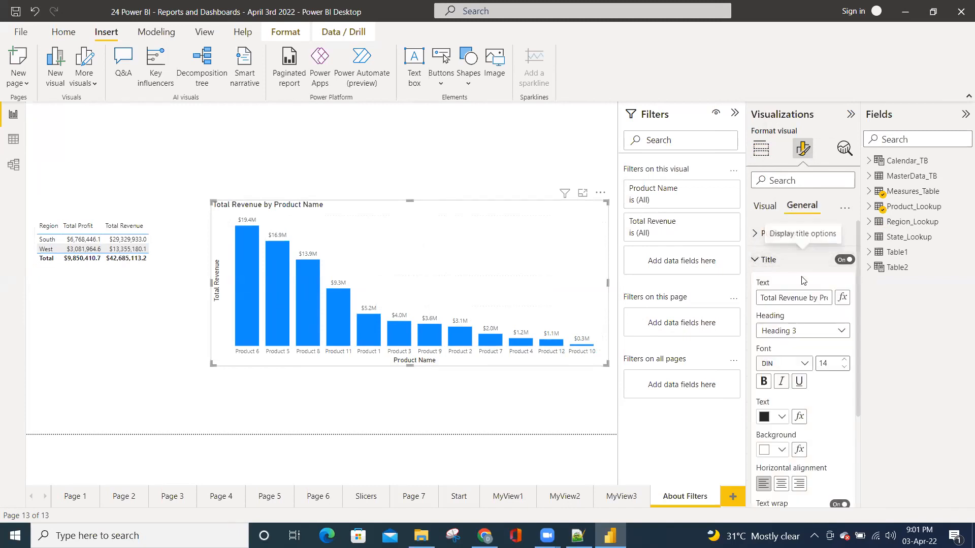
pyautogui.click(844, 260)
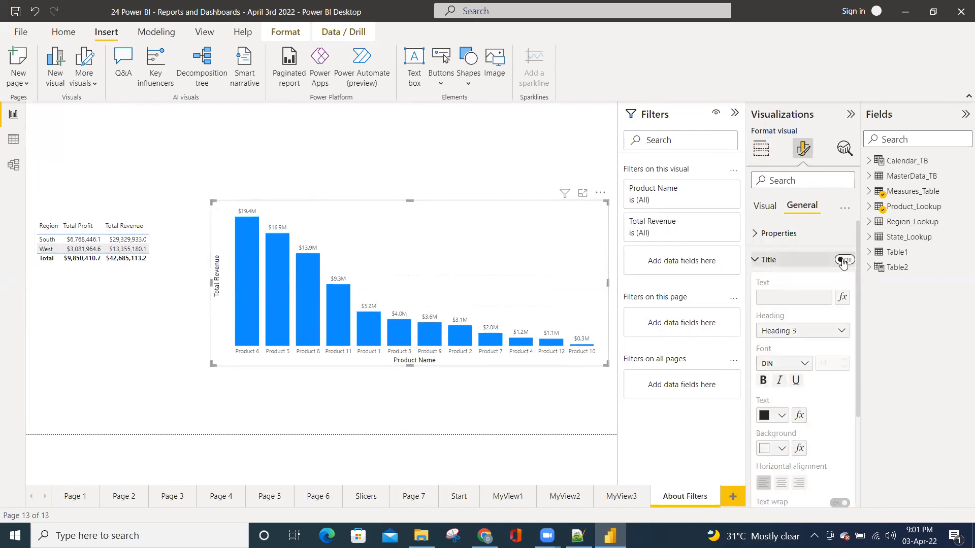
pyautogui.click(767, 260)
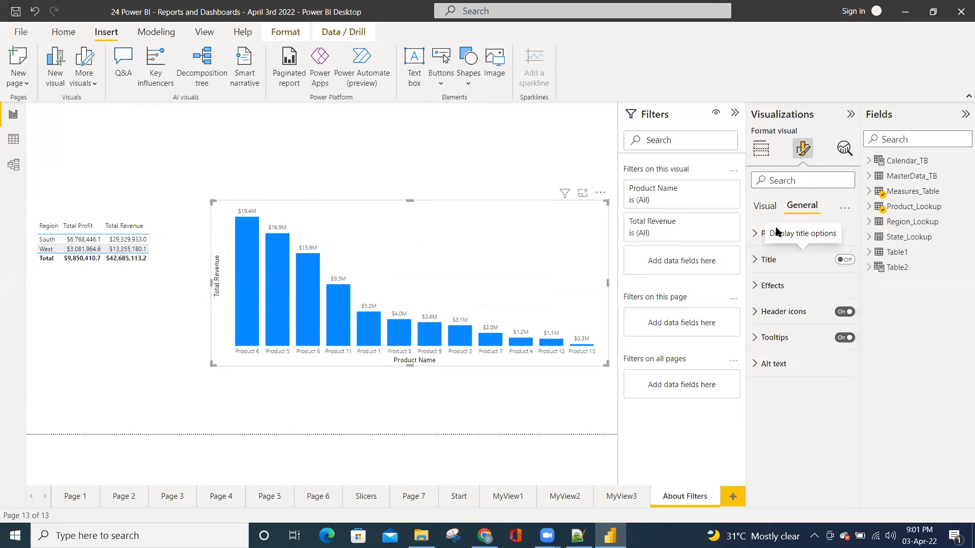
# Try the revenue chart without its X-axis, restore the axis, and return to the chart's build options
pyautogui.click(765, 205)
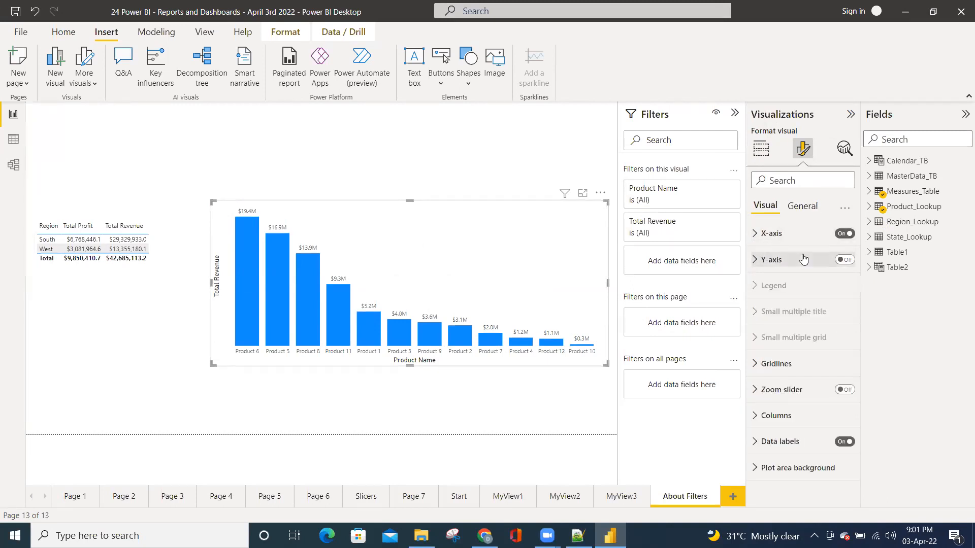
pyautogui.click(841, 234)
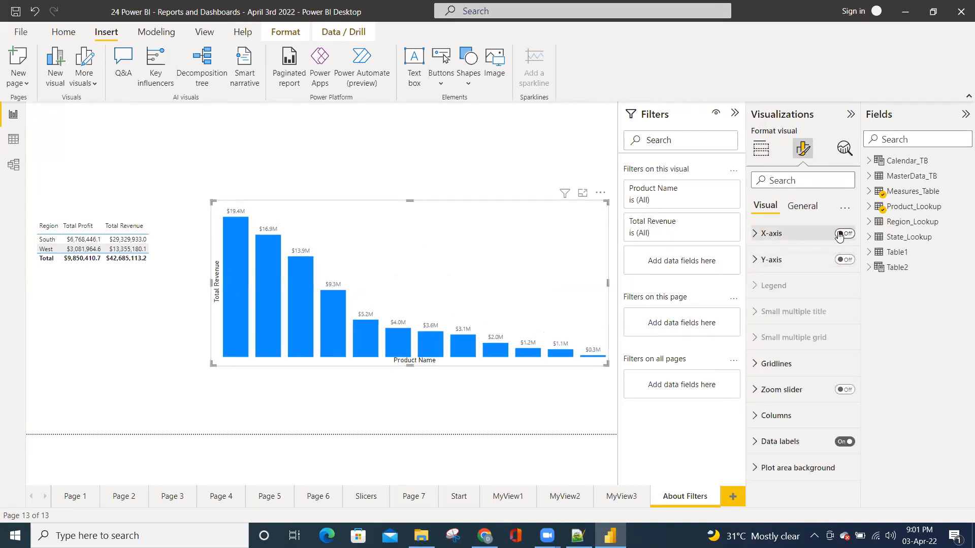
pyautogui.click(841, 234)
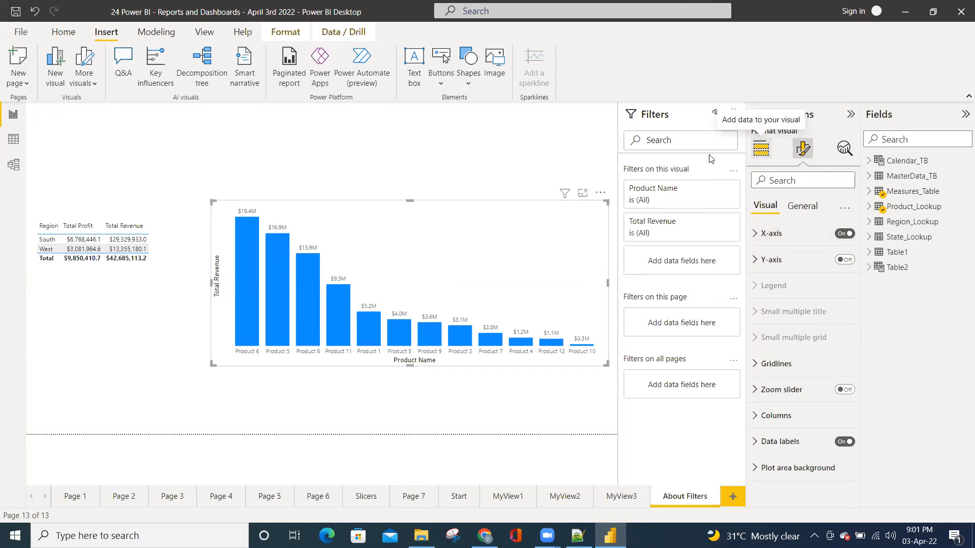
pyautogui.click(768, 159)
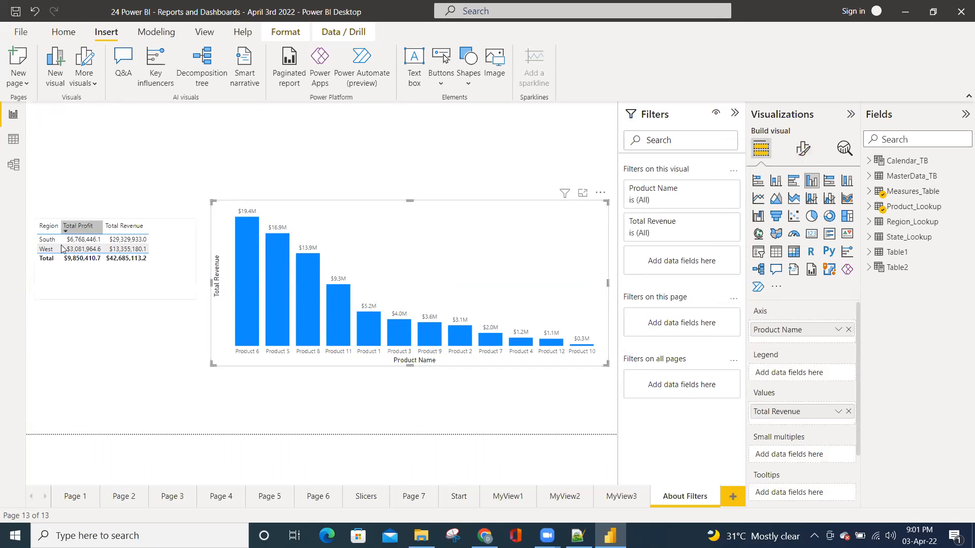
# Try excluding West from the region table's basic Region filter, and include it again
pyautogui.click(88, 279)
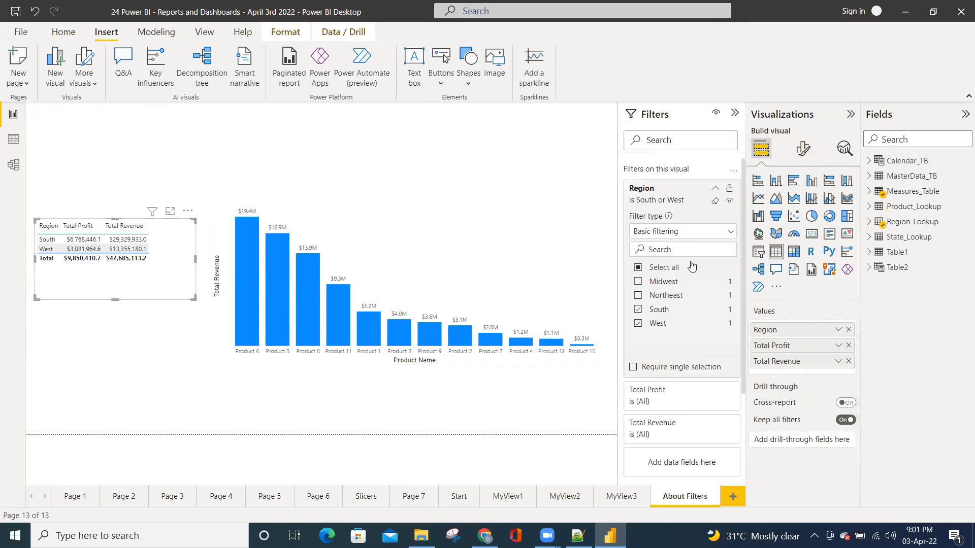
pyautogui.click(659, 325)
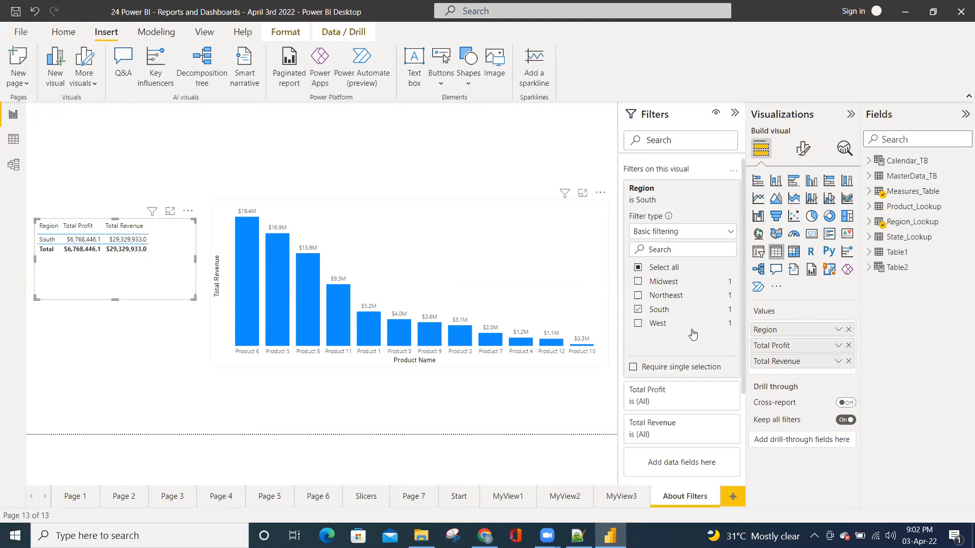
pyautogui.click(639, 325)
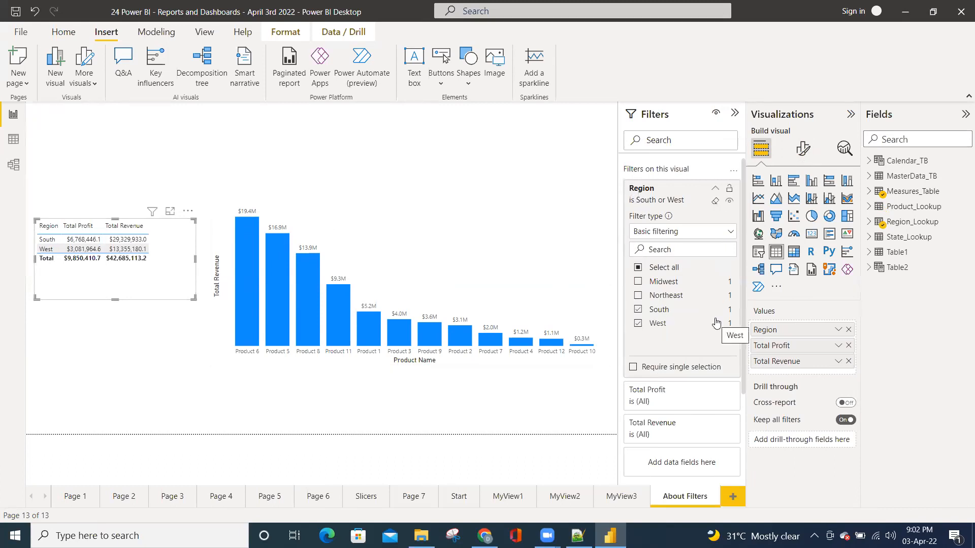
# Examine how the region table's South and West selection is expressed in advanced filtering, and return to basic filtering
pyautogui.click(731, 233)
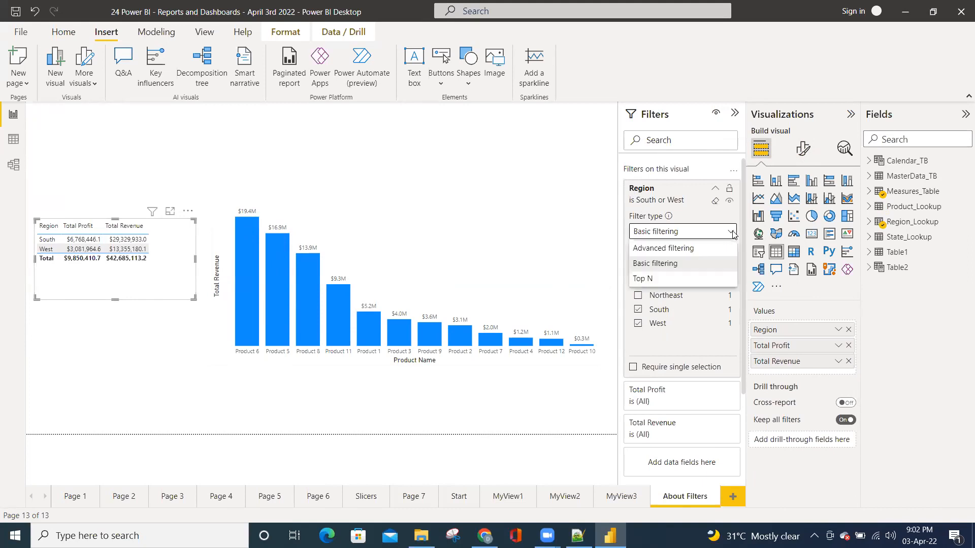
pyautogui.click(657, 249)
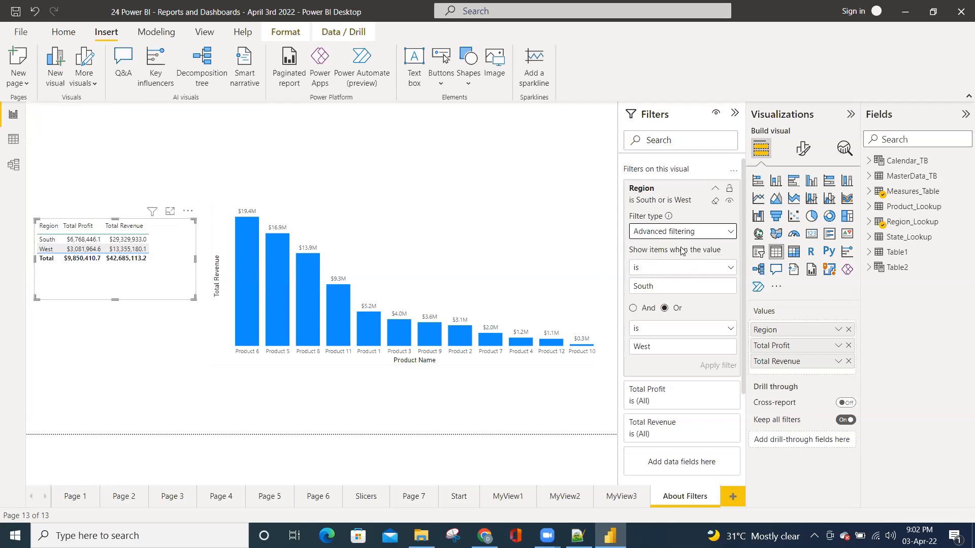
pyautogui.scroll(-3, 693, 316)
pyautogui.scroll(3, 694, 316)
pyautogui.click(688, 233)
pyautogui.click(651, 263)
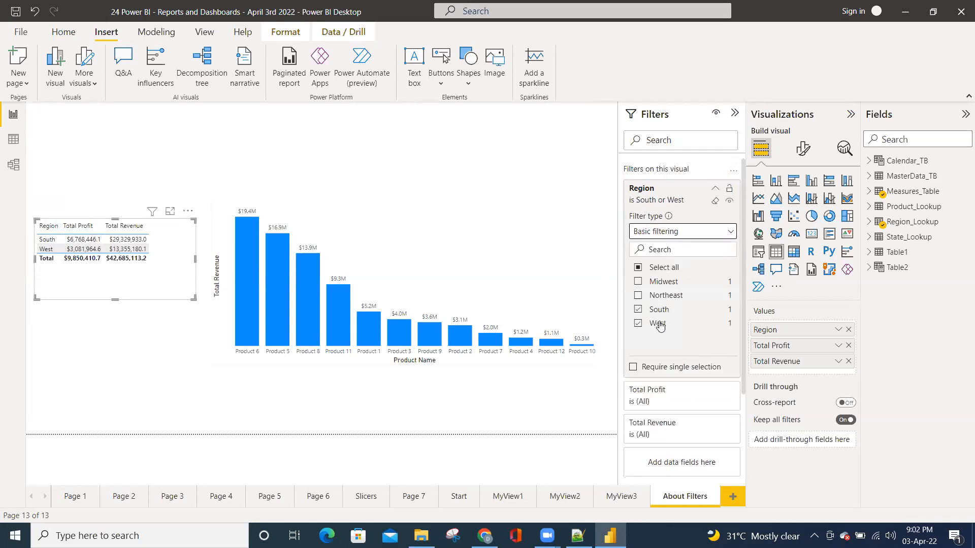
# Switch the region table's Region filter to advanced filtering and clear its conditions
pyautogui.click(675, 232)
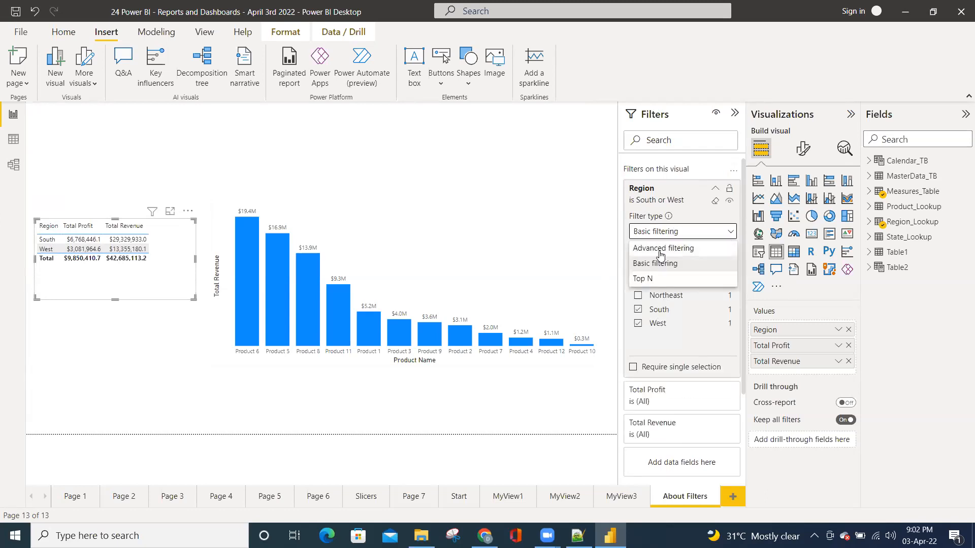
pyautogui.click(661, 249)
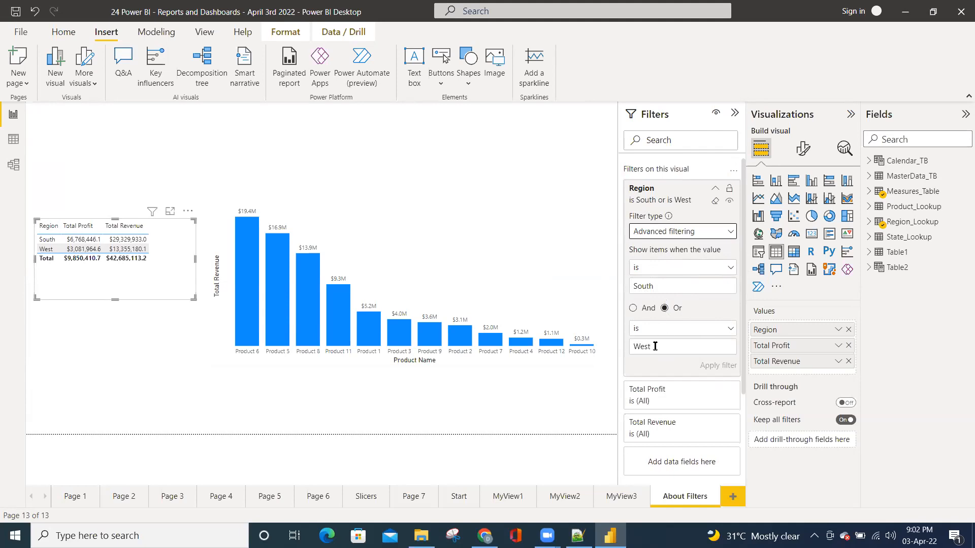
pyautogui.doubleClick(630, 349)
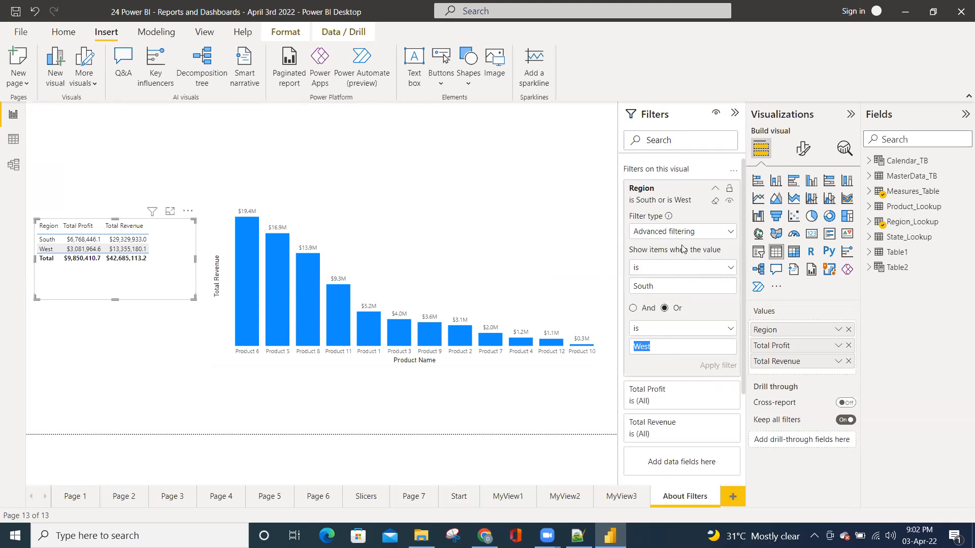
pyautogui.click(716, 204)
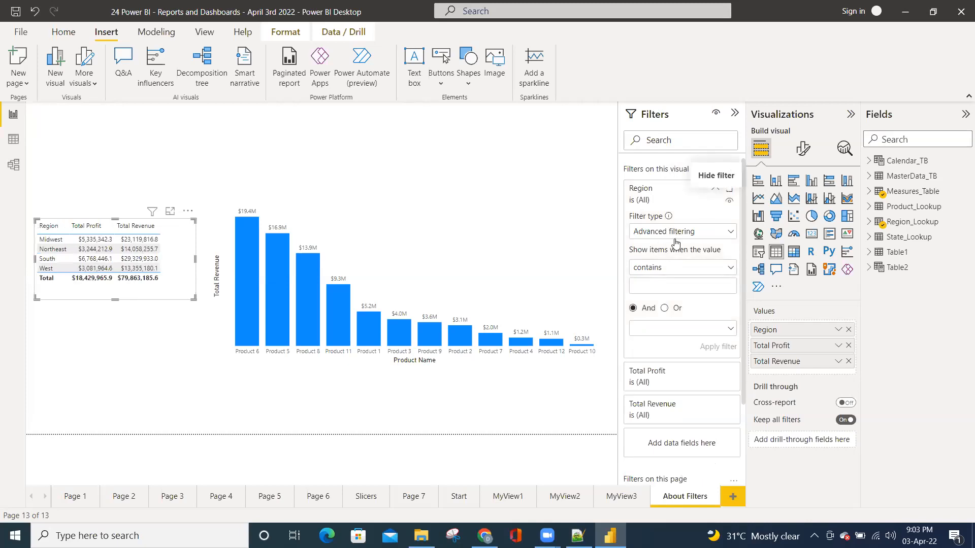
# Apply an advanced Region filter to the region table that shows items whose value is South
pyautogui.click(662, 269)
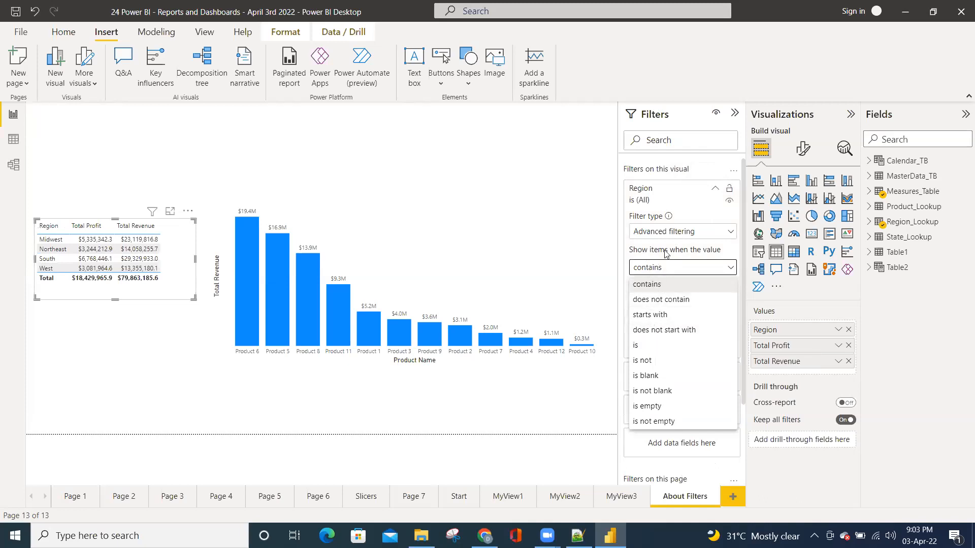
pyautogui.click(640, 346)
pyautogui.click(642, 287)
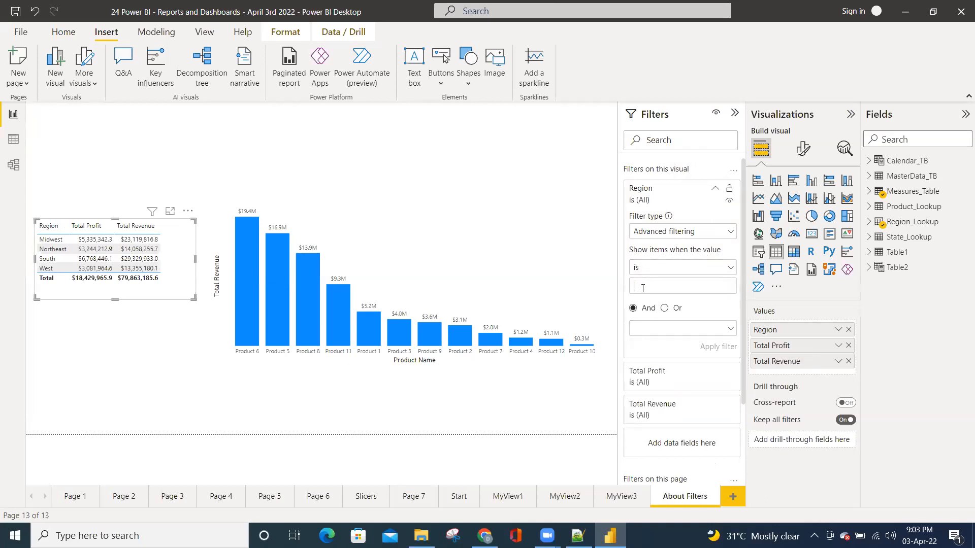
pyautogui.write('South')
pyautogui.click(723, 350)
pyautogui.moveTo(70, 244)
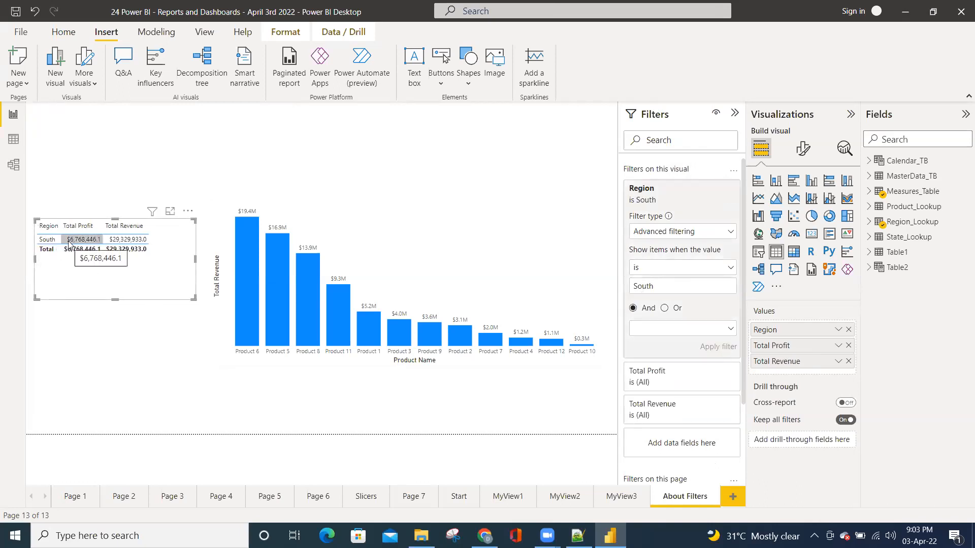
# Change the region table's advanced Region condition to contains "a"
pyautogui.click(685, 268)
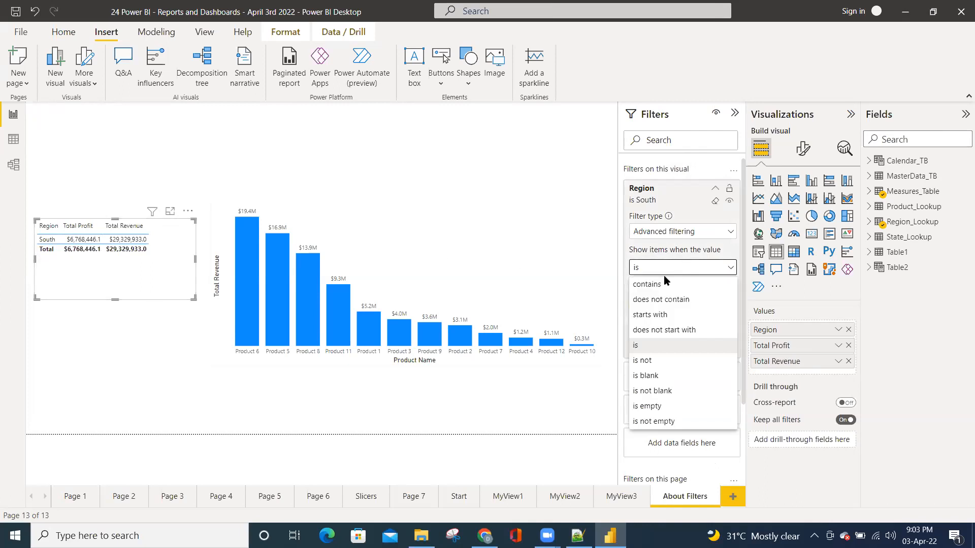
pyautogui.click(648, 286)
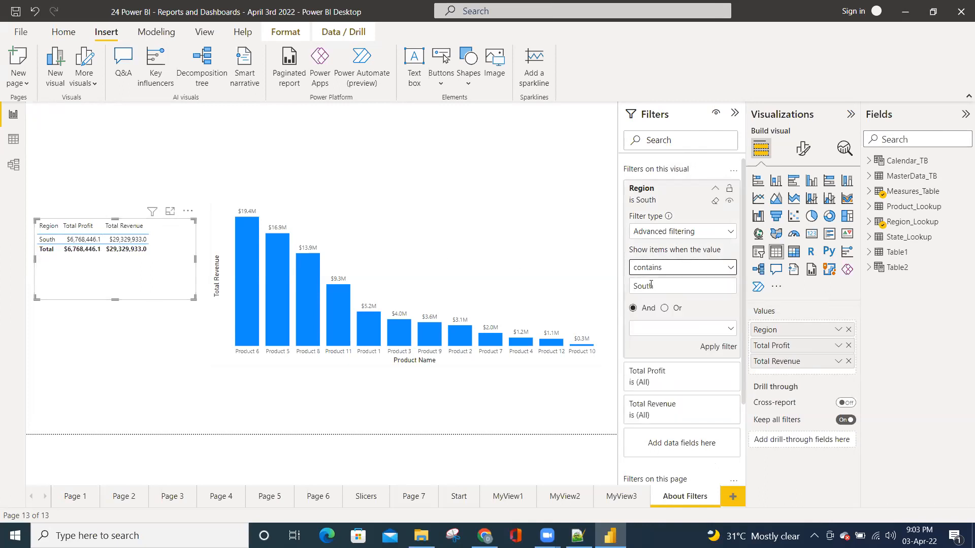
pyautogui.moveTo(658, 285); pyautogui.dragTo(631, 286)
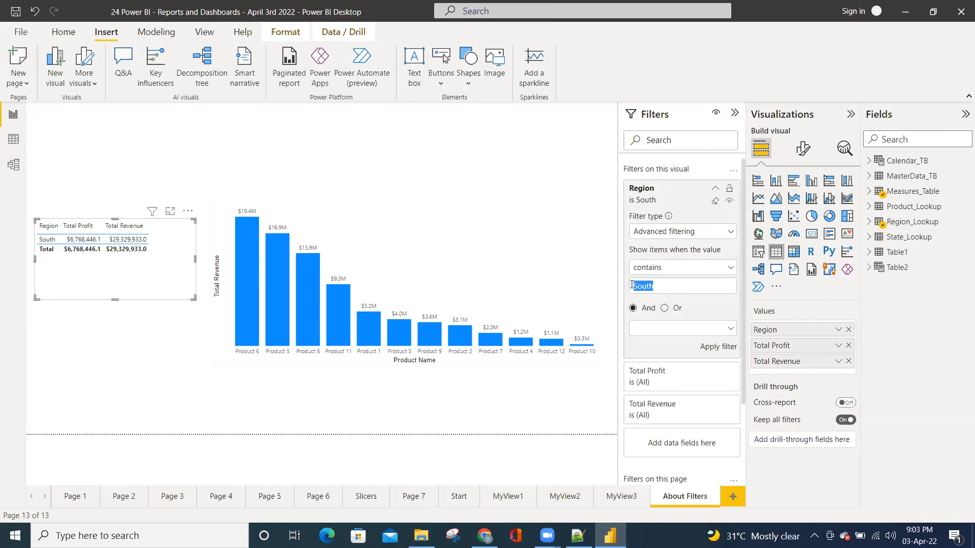
pyautogui.write('a')
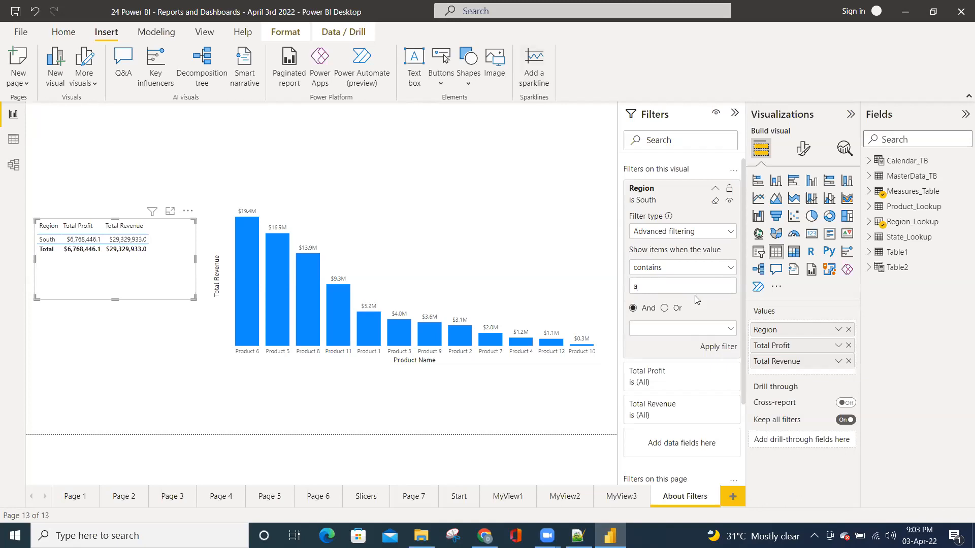
# Apply the region table's contains "a" condition, and replace it with an applied contains "h" condition
pyautogui.click(709, 348)
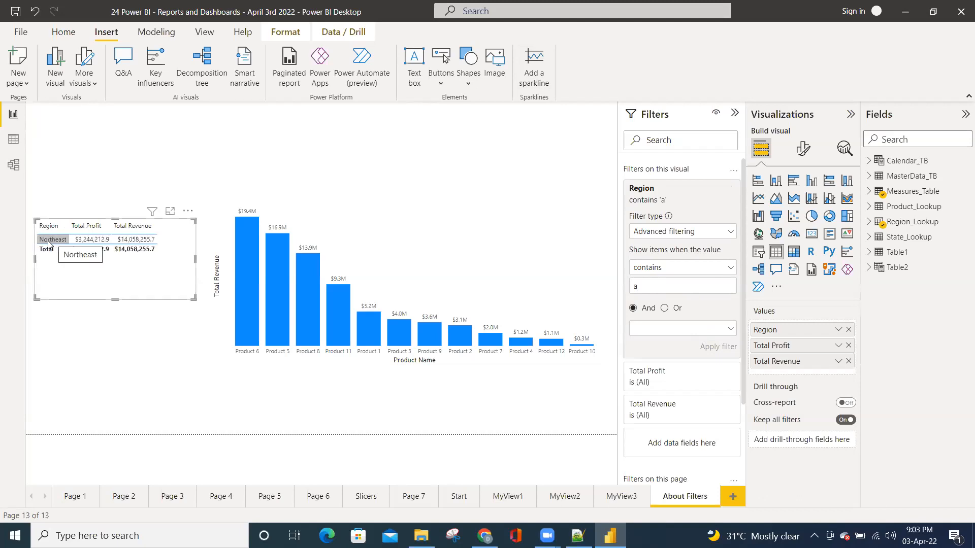
pyautogui.moveTo(643, 286); pyautogui.dragTo(616, 290)
pyautogui.write('h')
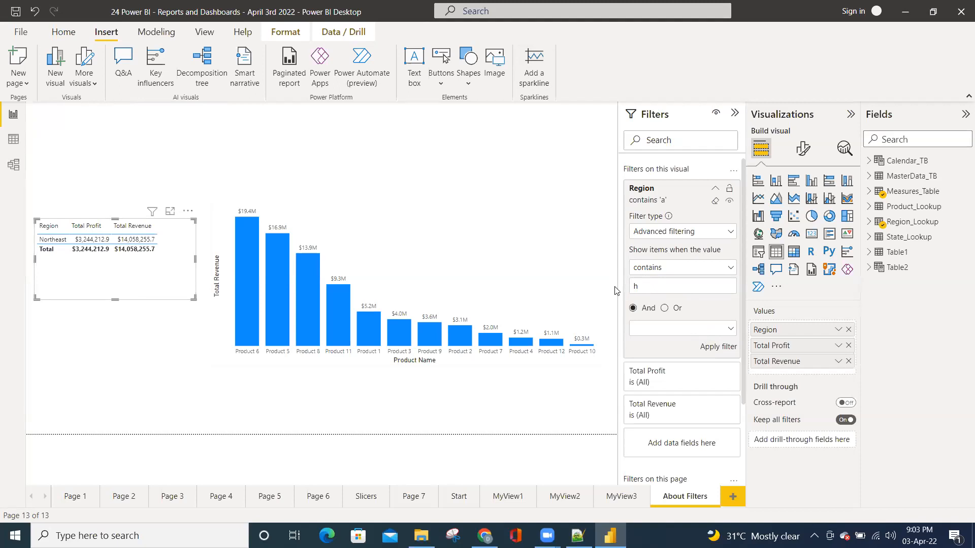
pyautogui.click(714, 347)
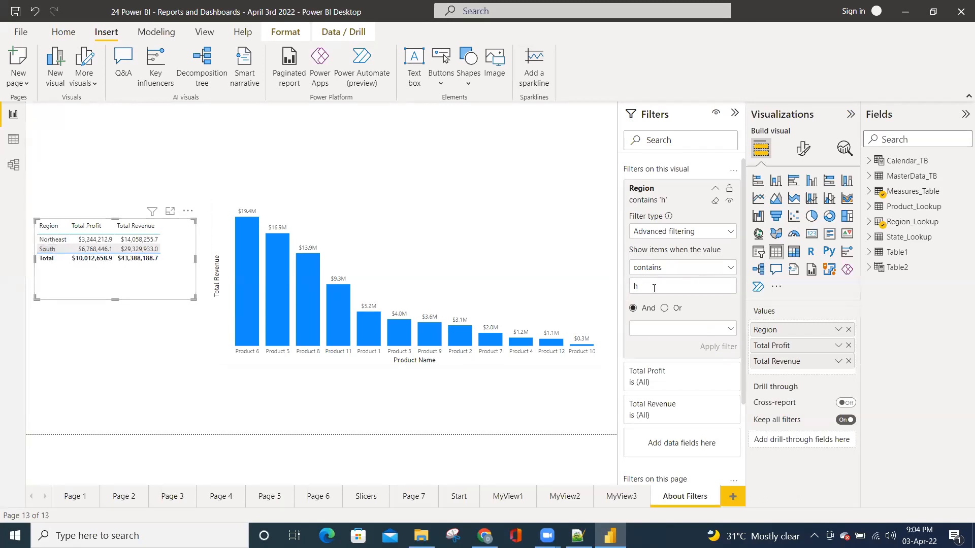
# Add a second Region condition to the region table's filter, joined by Or, that contains "a", and apply it
pyautogui.click(664, 308)
pyautogui.click(668, 331)
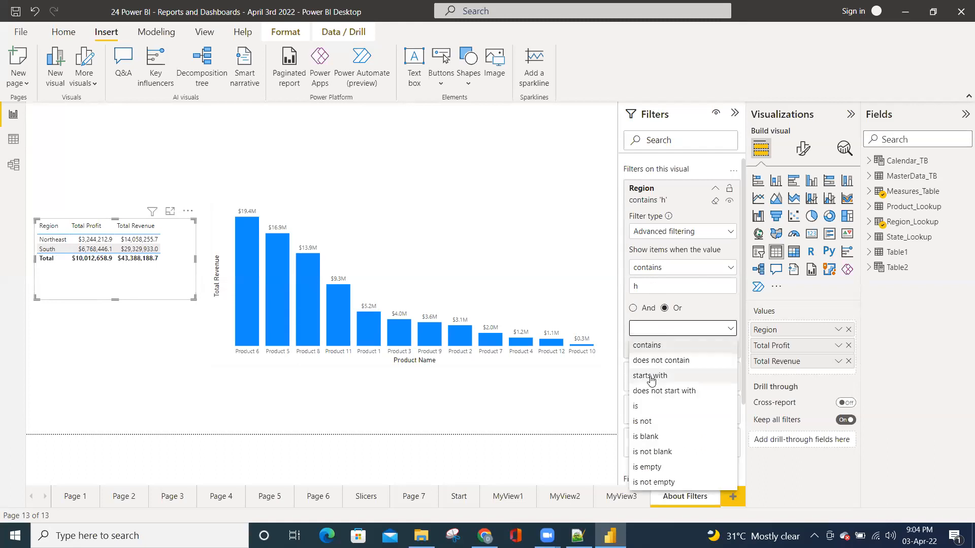
pyautogui.click(655, 346)
pyautogui.click(649, 348)
pyautogui.write('a')
pyautogui.click(716, 365)
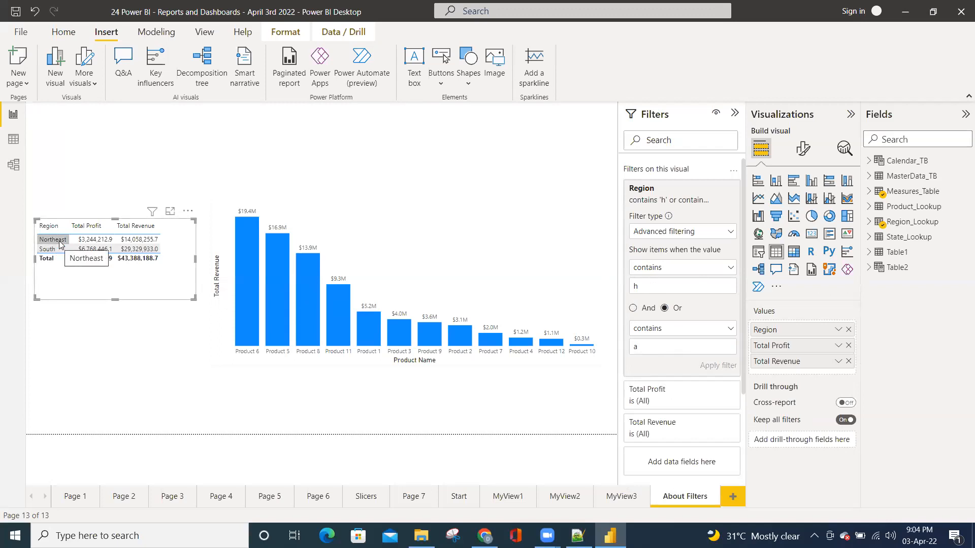
# Change the second Region condition's value to "w" and apply the filter
pyautogui.click(653, 347)
pyautogui.press('BackSpace')
pyautogui.write('w')
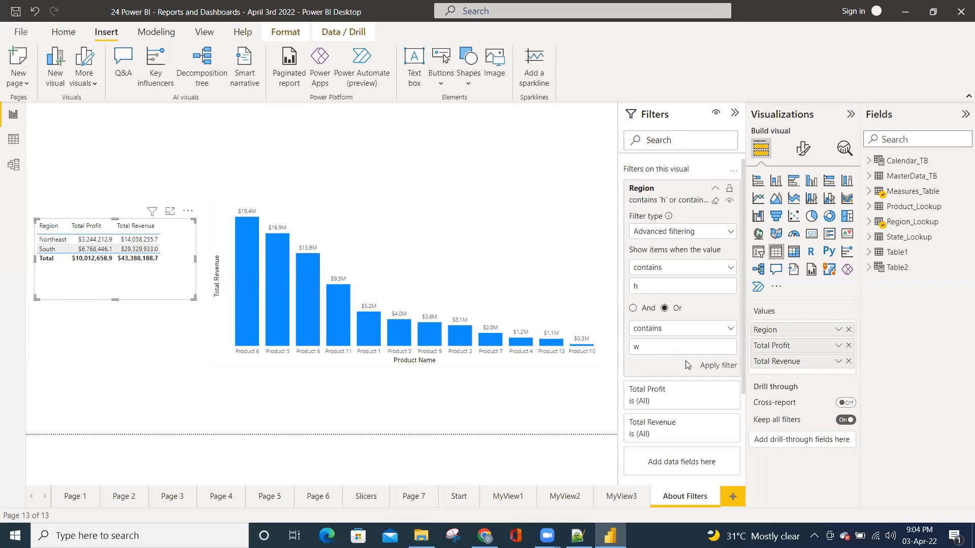
pyautogui.click(717, 366)
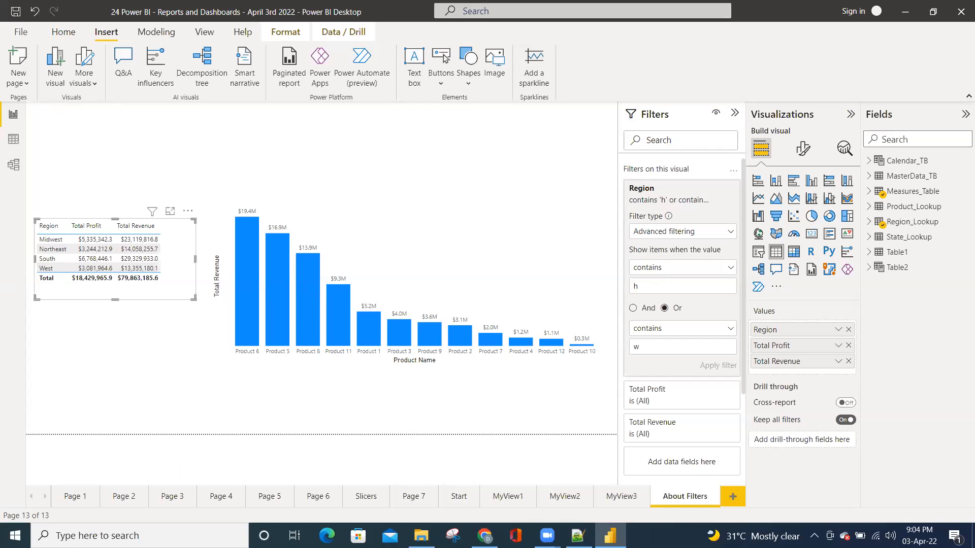
# Clear the region table's advanced Region conditions
pyautogui.click(729, 270)
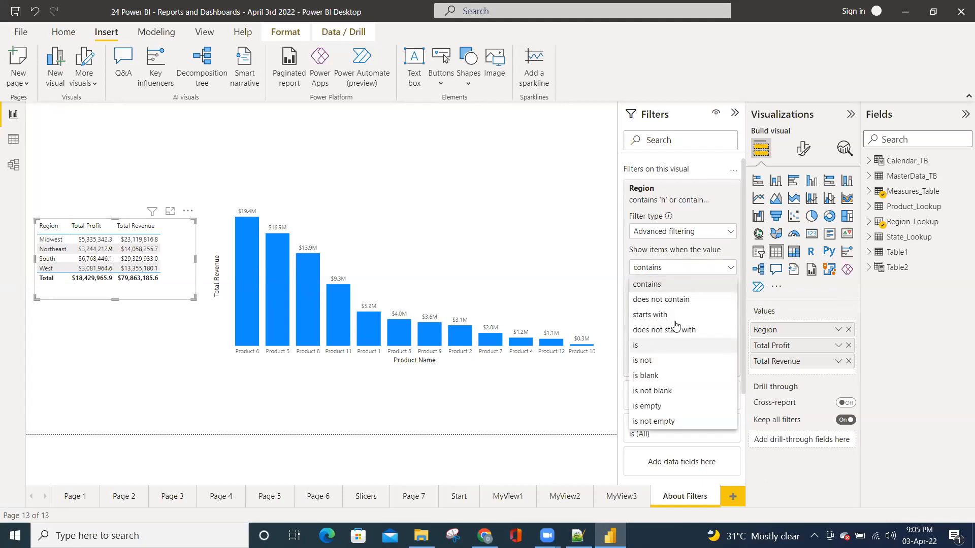
pyautogui.click(675, 344)
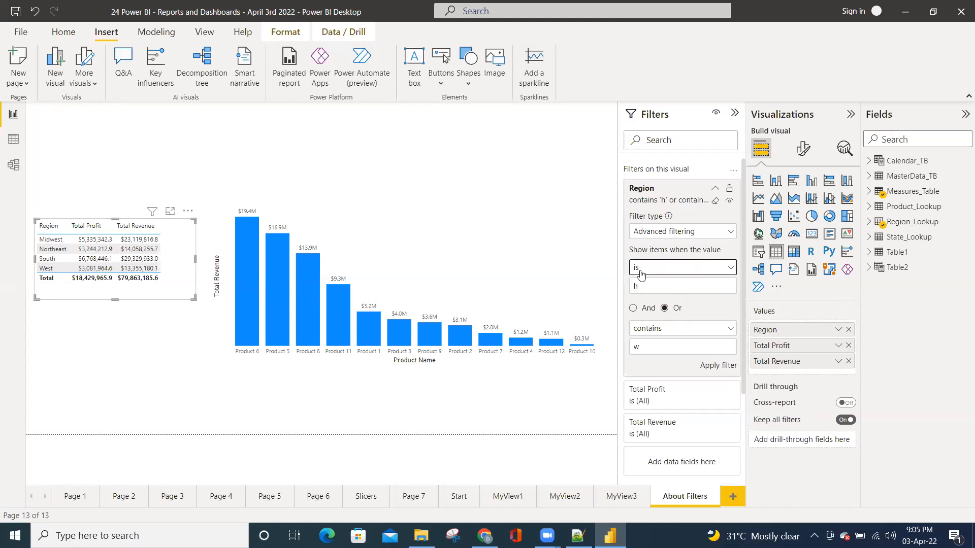
pyautogui.moveTo(643, 286); pyautogui.dragTo(629, 289)
pyautogui.click(716, 201)
# Apply an advanced Region filter to the region table that shows items whose value is "a"
pyautogui.click(667, 268)
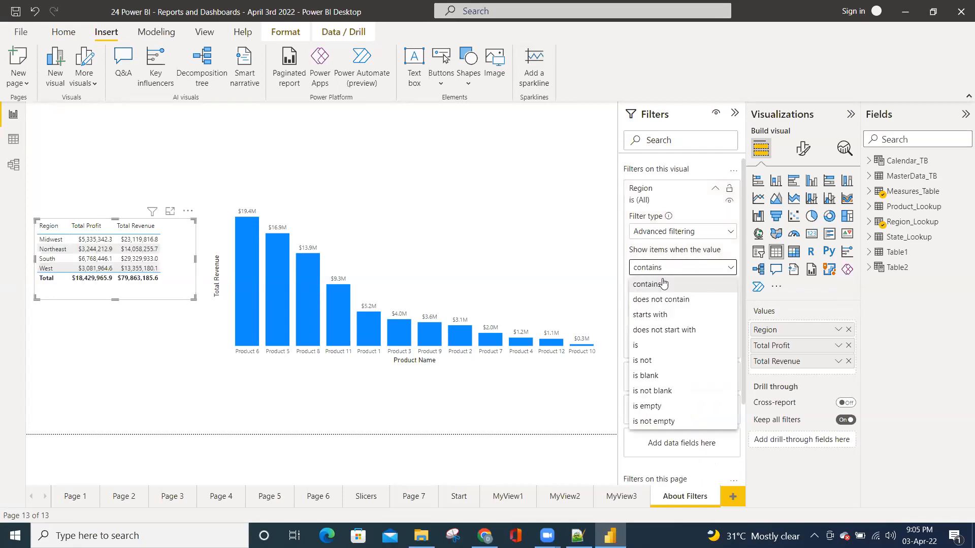
pyautogui.click(638, 344)
pyautogui.click(648, 282)
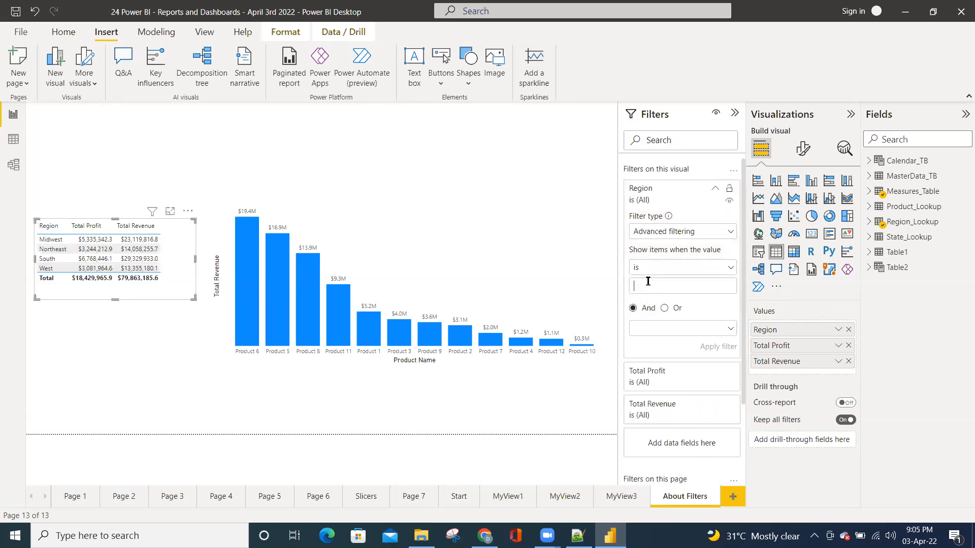
pyautogui.write('a')
pyautogui.click(710, 349)
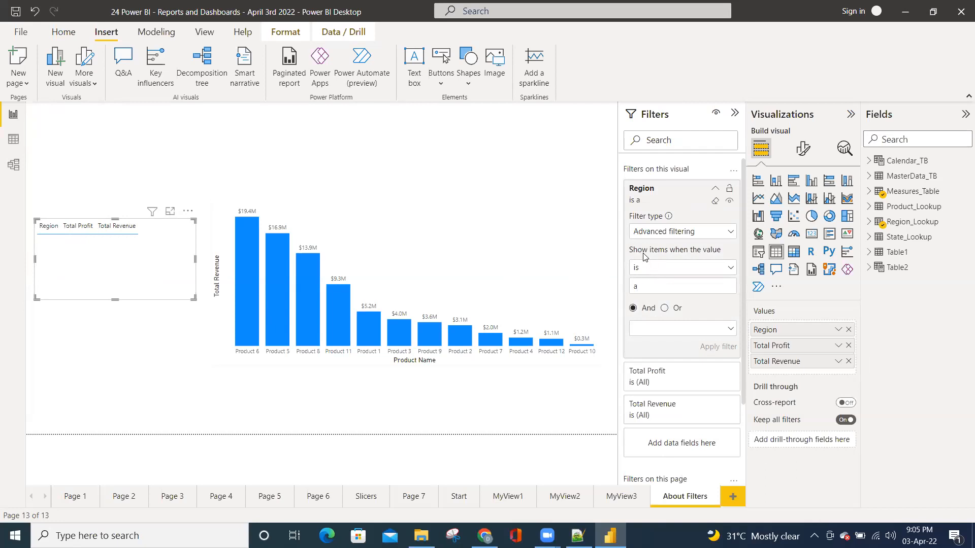
# Change the value of the Region filter's "is" condition to lowercase "south" and apply it
pyautogui.moveTo(645, 286); pyautogui.dragTo(628, 291)
pyautogui.write('S')
pyautogui.press('BackSpace')
pyautogui.write('south')
pyautogui.click(715, 349)
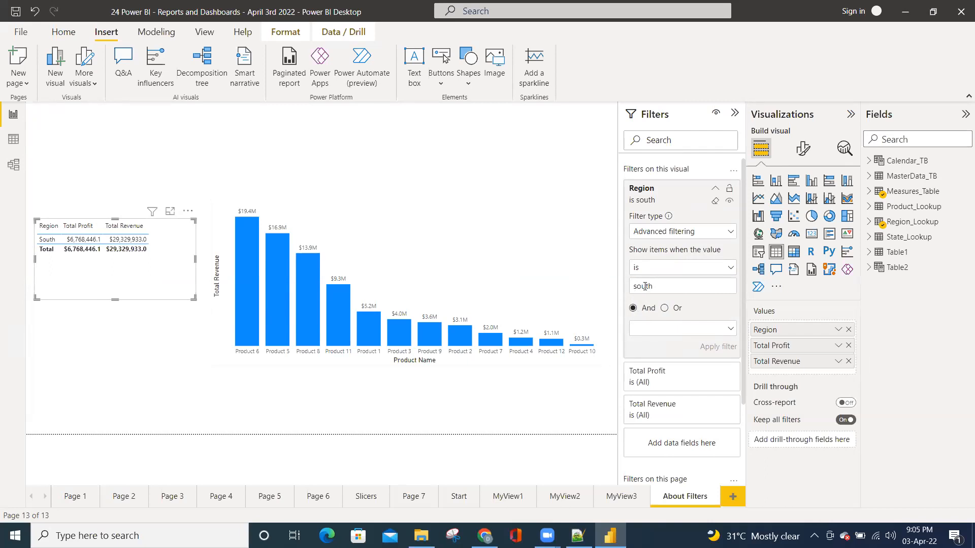
# View the Top N options of the Region filter, return it to basic filtering and clear it
pyautogui.click(702, 232)
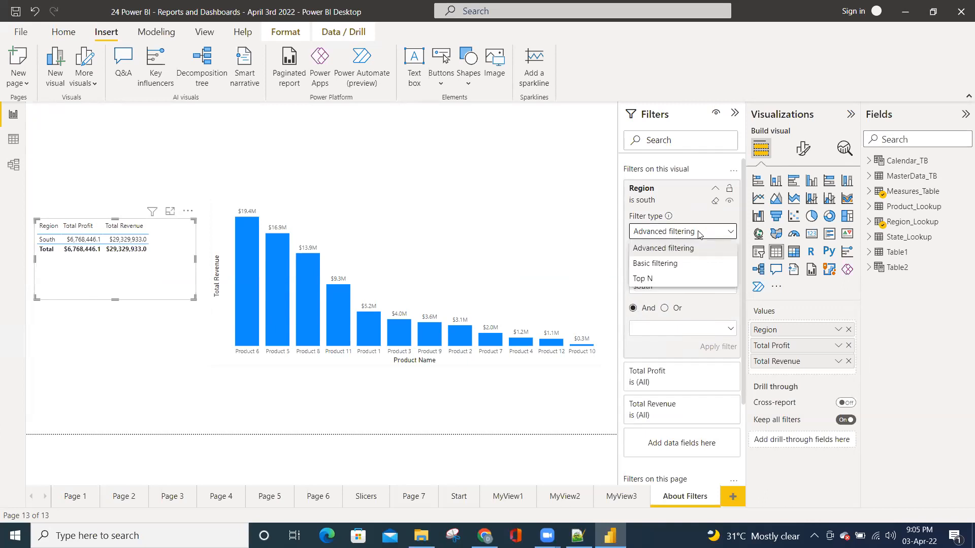
pyautogui.click(643, 279)
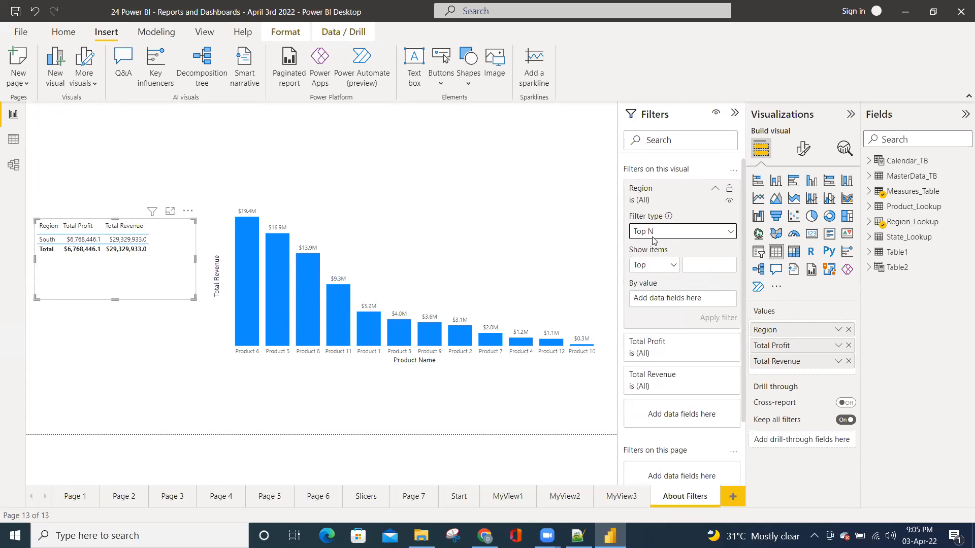
pyautogui.click(715, 192)
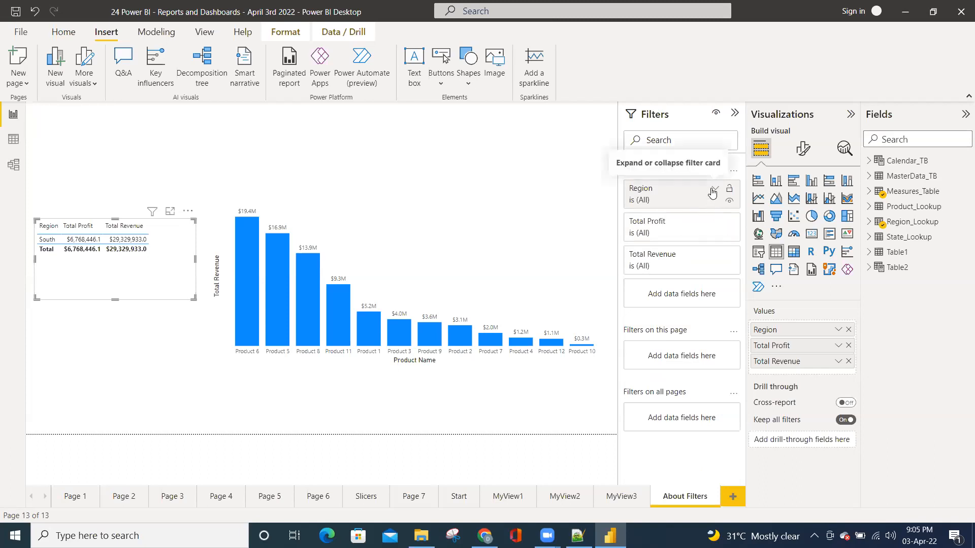
pyautogui.click(712, 192)
pyautogui.click(664, 234)
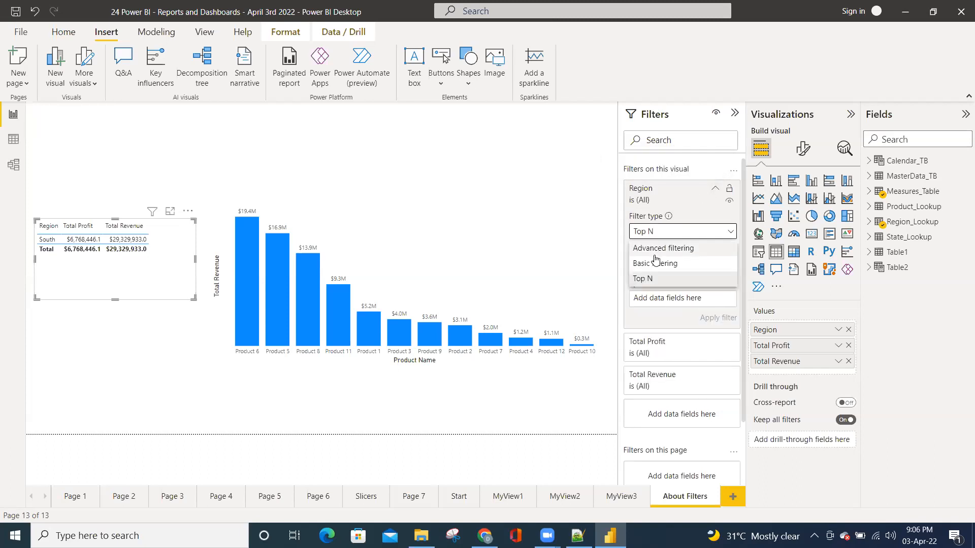
pyautogui.click(655, 263)
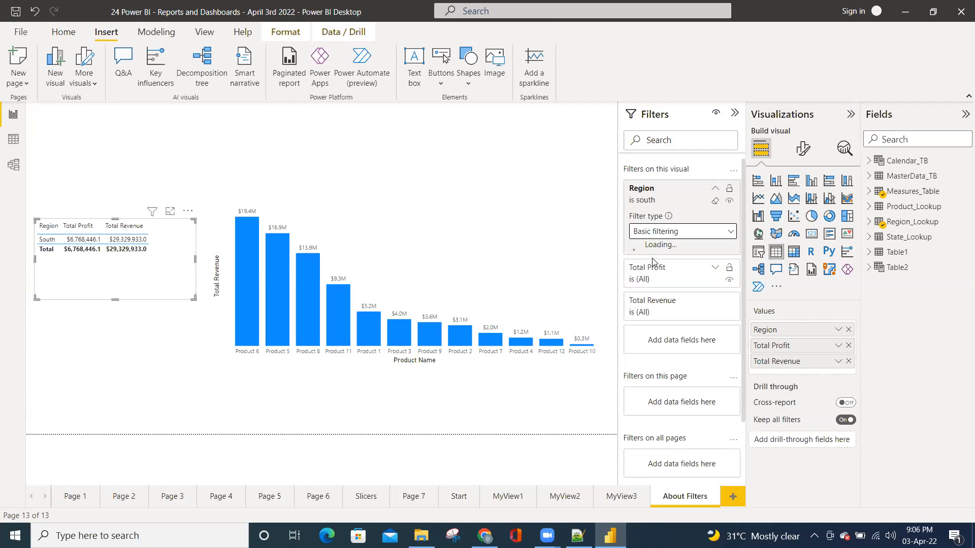
pyautogui.click(715, 201)
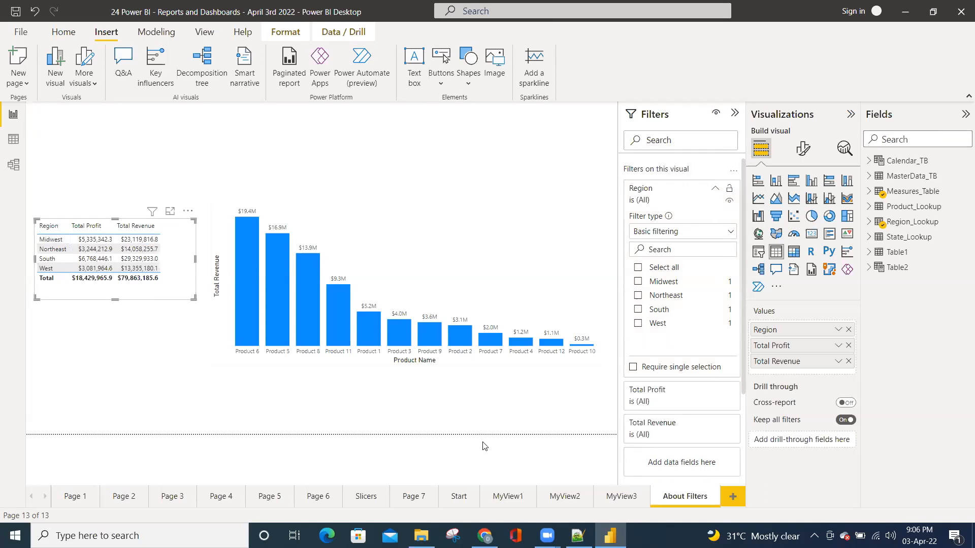
pyautogui.click(453, 535)
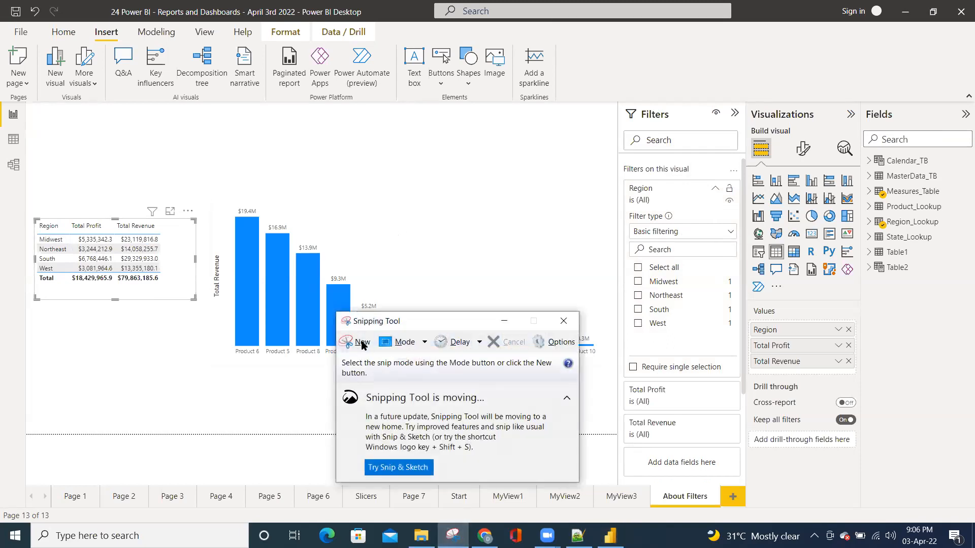
pyautogui.click(351, 342)
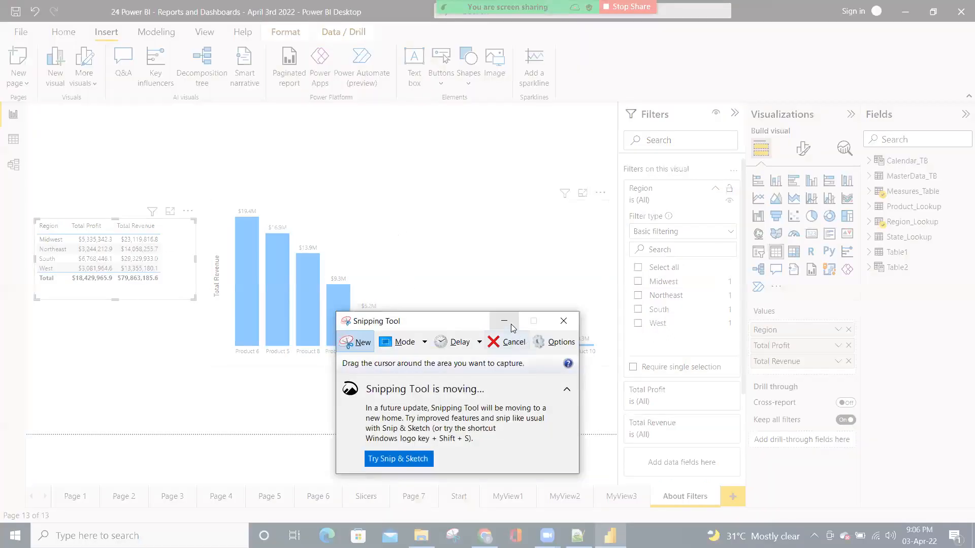
pyautogui.click(511, 324)
# Sort the region table by Total Revenue in descending order and capture the table with the Snipping Tool
pyautogui.click(141, 232)
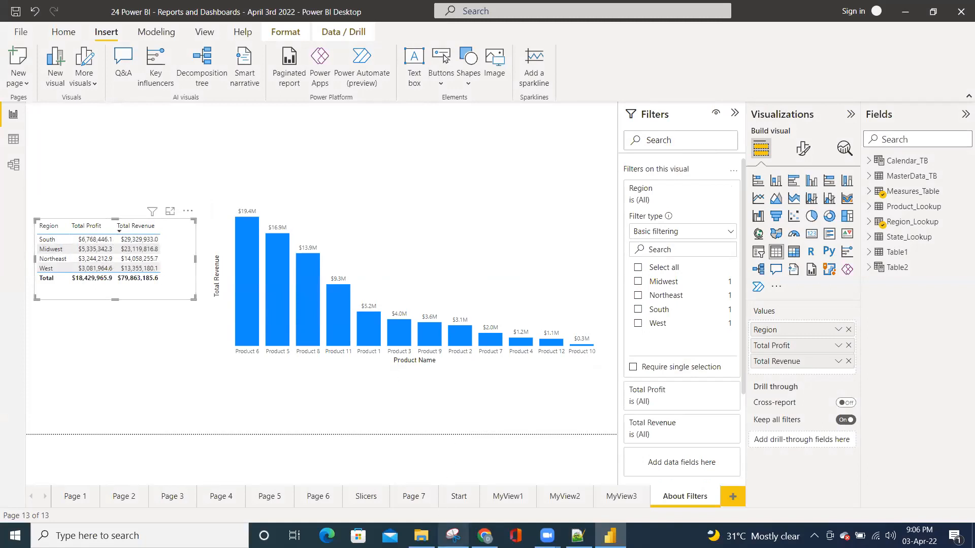
pyautogui.click(453, 535)
pyautogui.click(353, 342)
pyautogui.moveTo(26, 210); pyautogui.dragTo(204, 310)
pyautogui.click(581, 294)
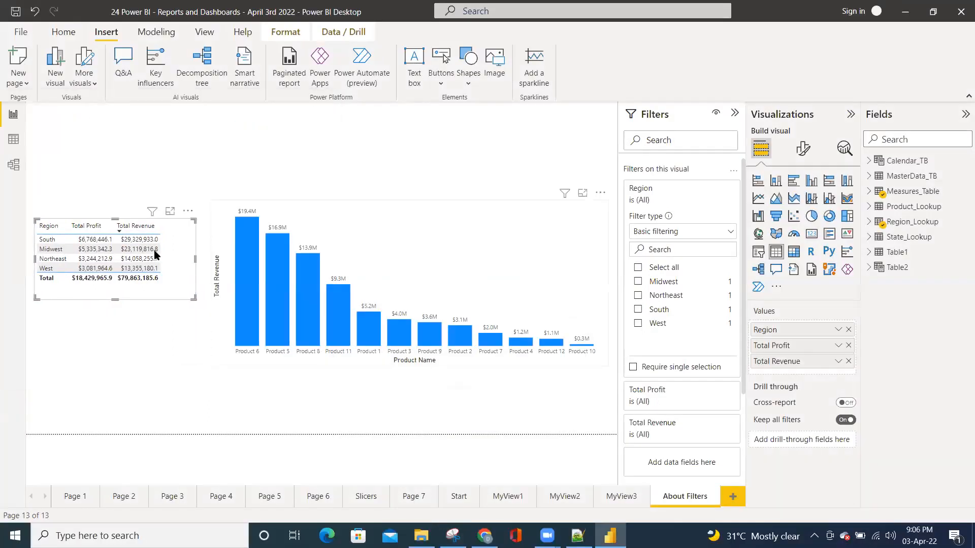
# Sort the region table by Total Profit and set its Region filter to Top N, showing the top 2 items
pyautogui.click(87, 226)
pyautogui.click(698, 236)
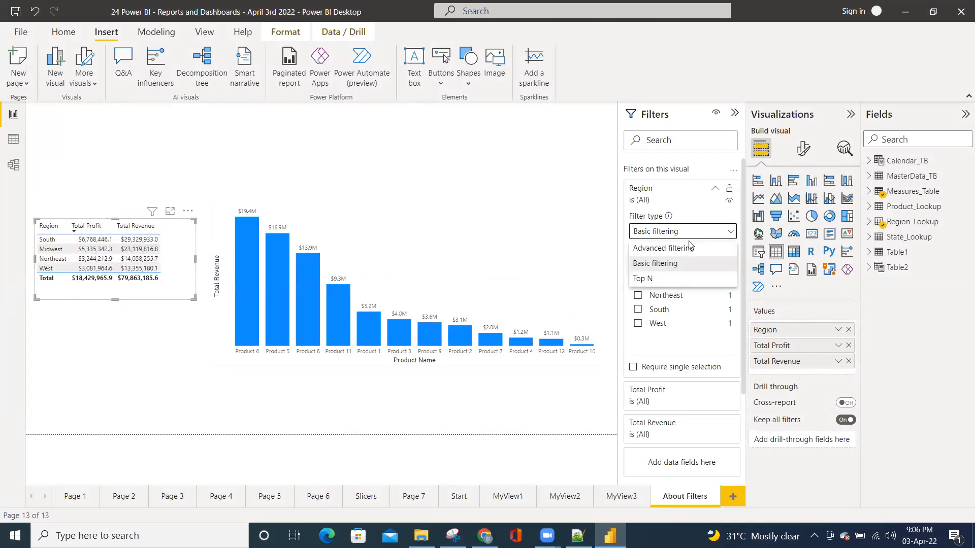
pyautogui.click(645, 279)
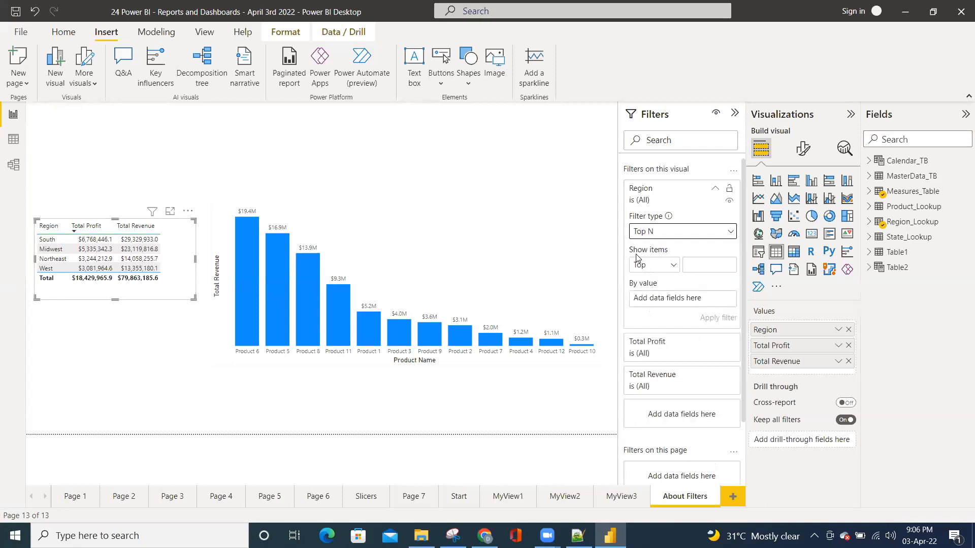
pyautogui.click(705, 263)
pyautogui.write('2')
# Rank the Top N Region filter by Total Revenue, apply it, and compare the table with the captured snip
pyautogui.click(891, 141)
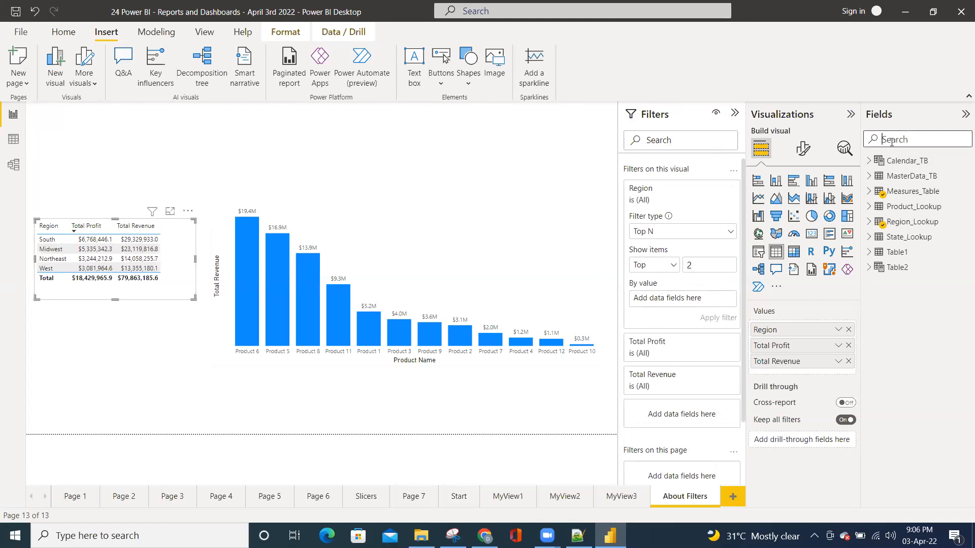
pyautogui.write('total')
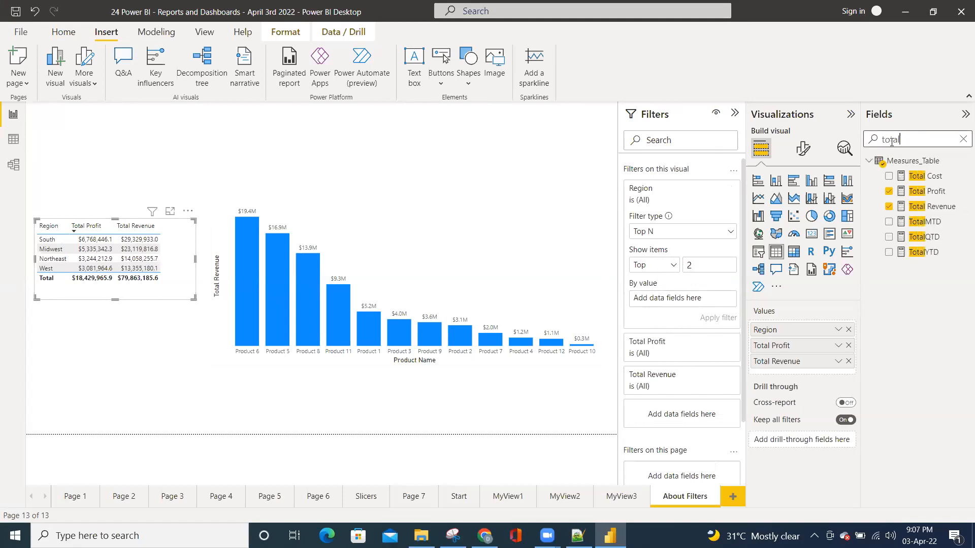
pyautogui.moveTo(920, 207); pyautogui.dragTo(699, 297)
pyautogui.click(714, 317)
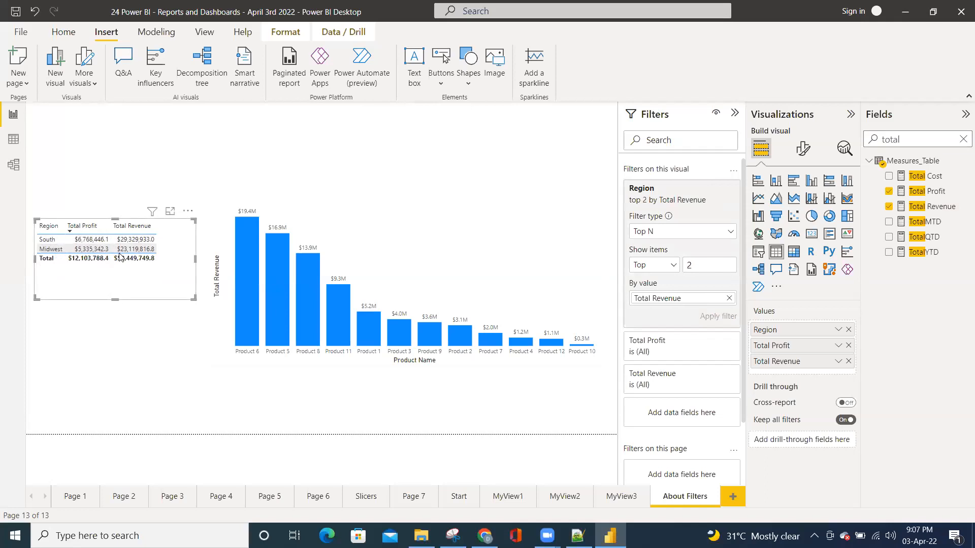
pyautogui.hotkey('alt', 'Tab')
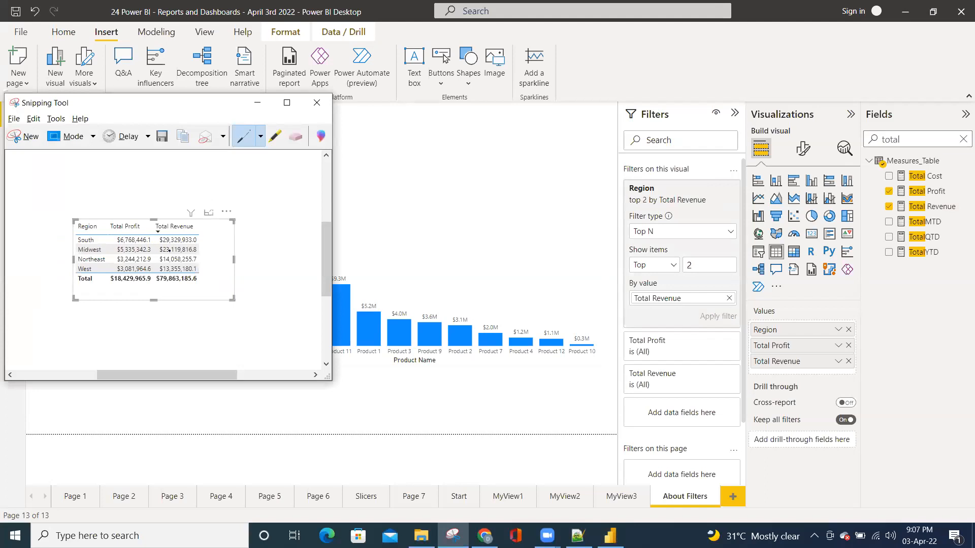
pyautogui.hotkey('alt', 'Tab')
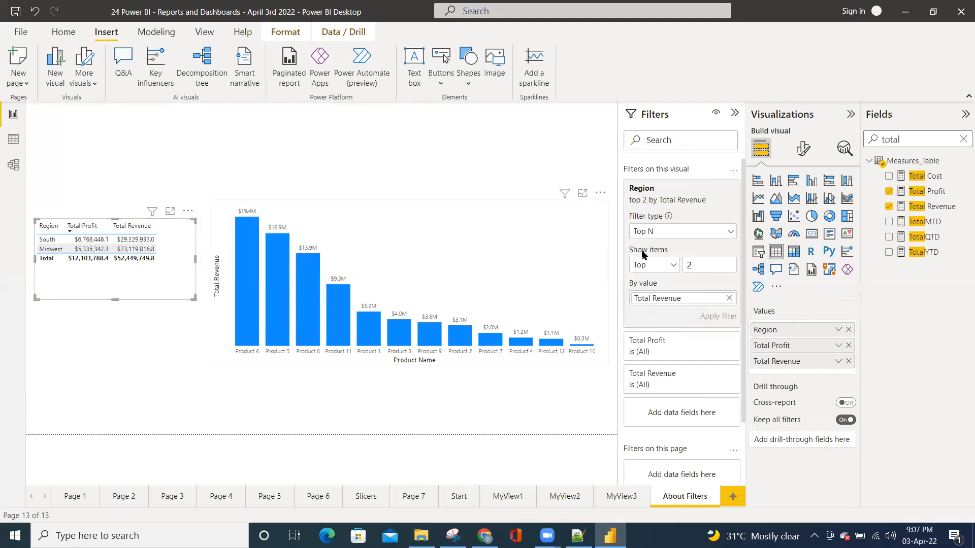
# Replace the Top N Region filter's ranking field with Units Sold and apply the filter
pyautogui.click(729, 299)
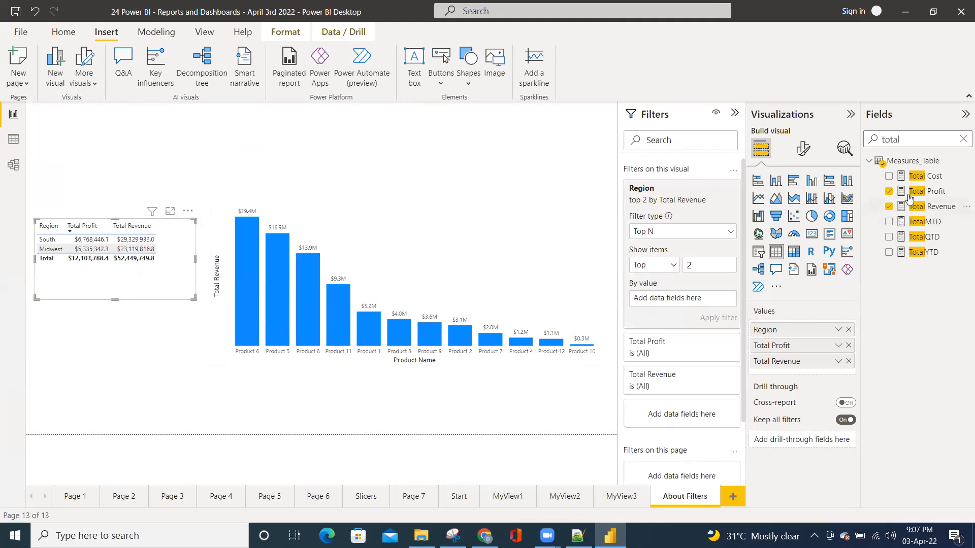
pyautogui.doubleClick(892, 139)
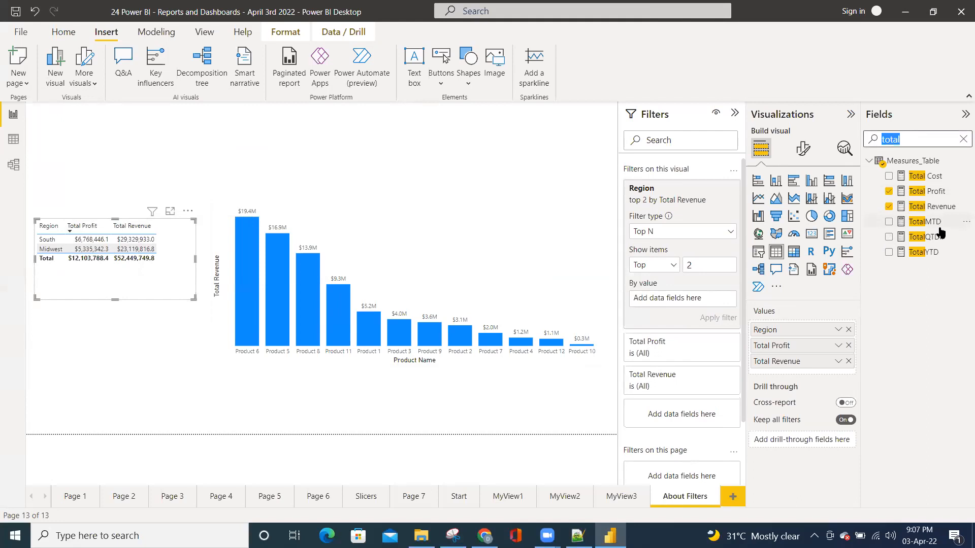
pyautogui.write('units')
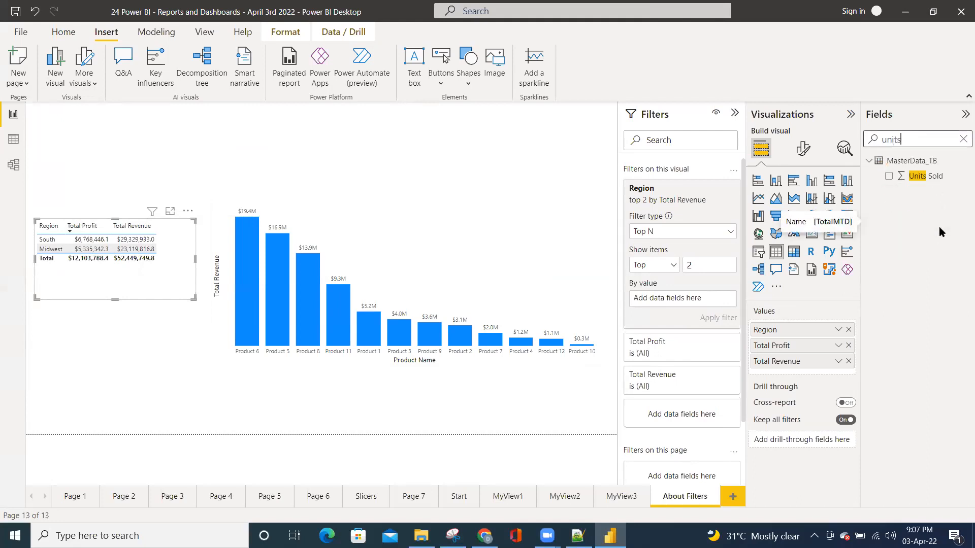
pyautogui.moveTo(914, 177); pyautogui.dragTo(686, 303)
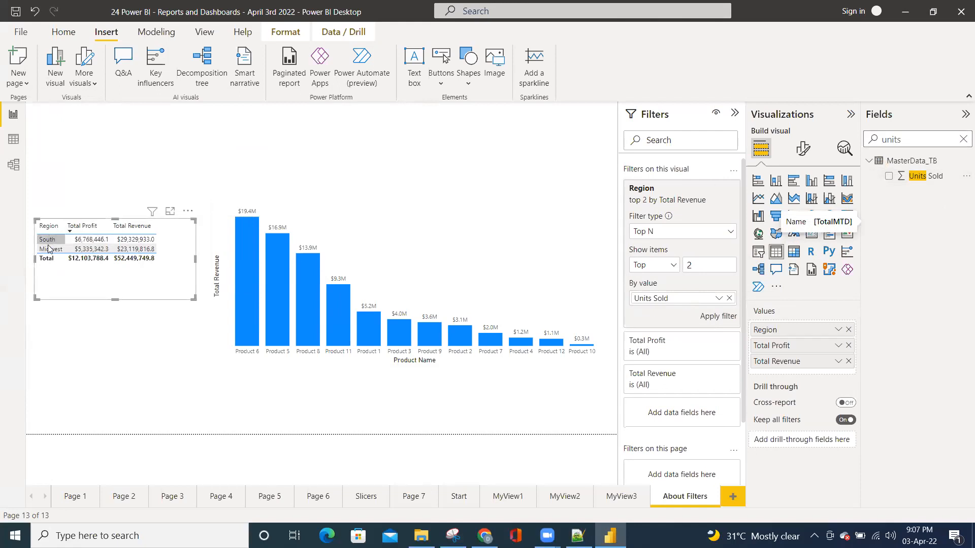
pyautogui.click(723, 317)
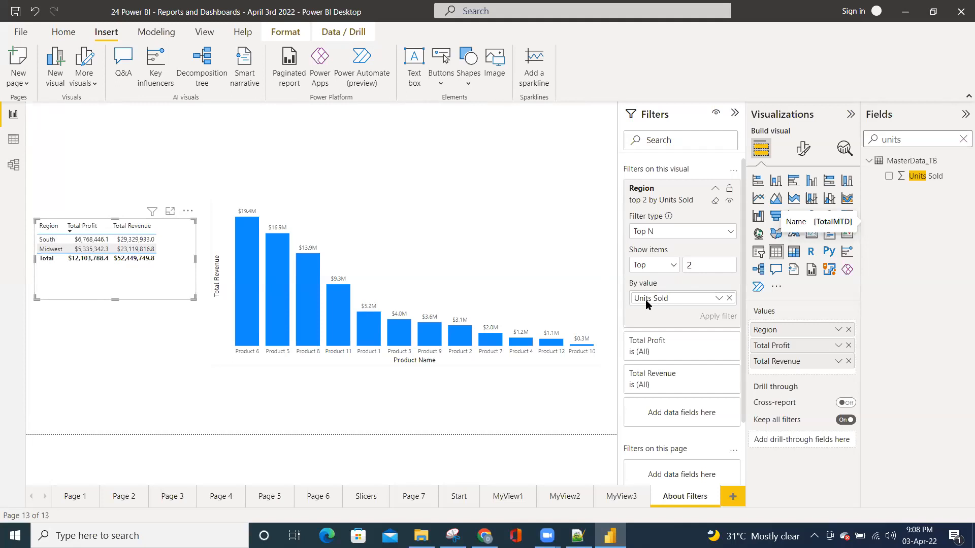
# Clear the region table's Top N filter on Region and collapse its filter card
pyautogui.click(731, 235)
pyautogui.click(732, 234)
pyautogui.click(716, 202)
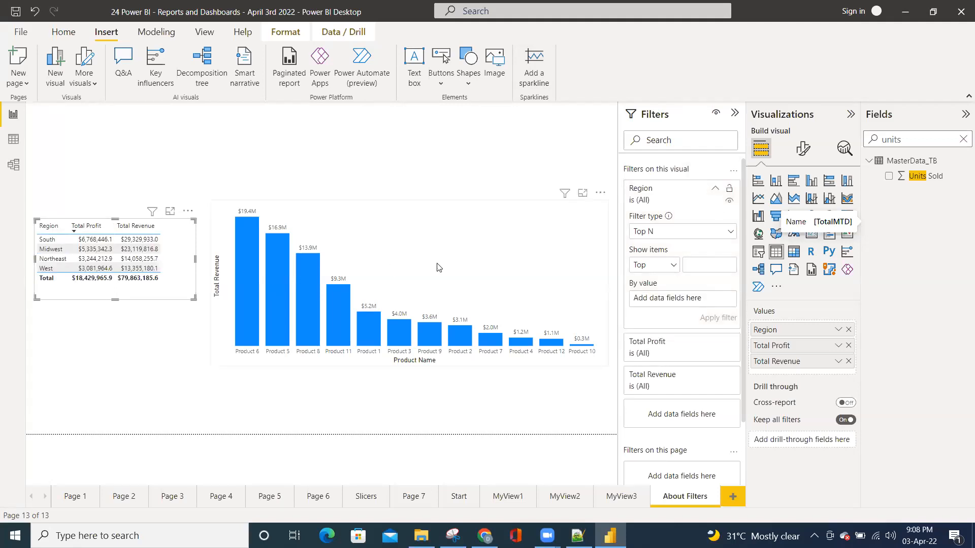
pyautogui.click(715, 192)
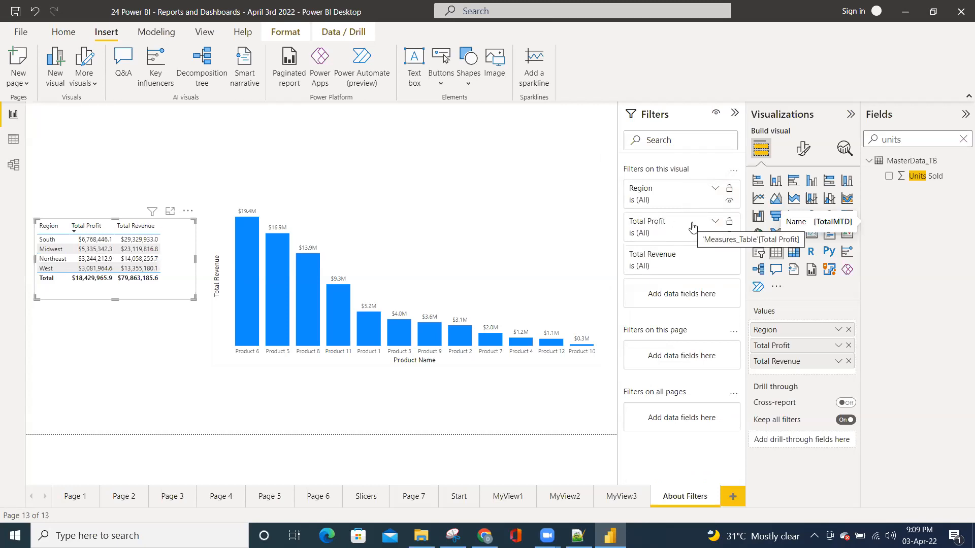
# Filter the region table to Total Revenue greater than or equal to 20000000 and apply the filter
pyautogui.click(715, 256)
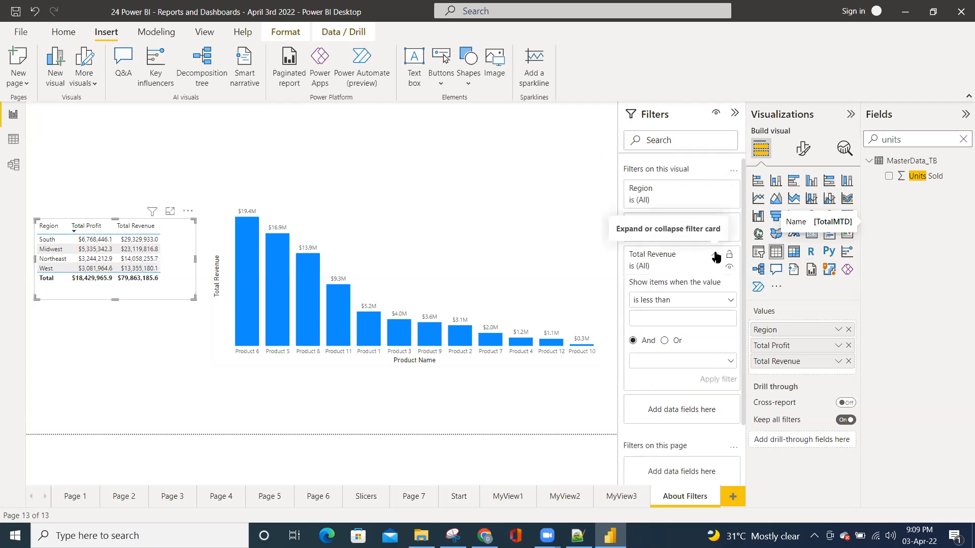
pyautogui.click(666, 302)
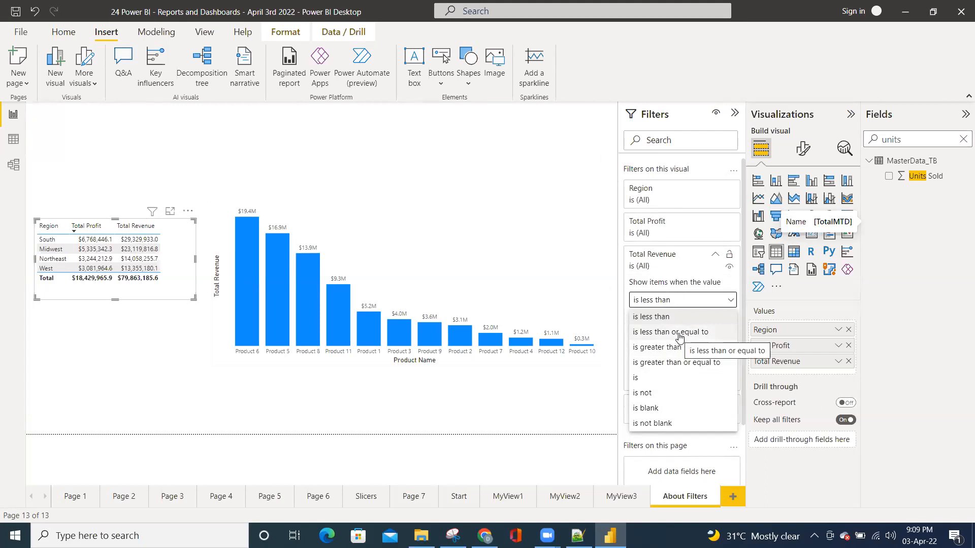
pyautogui.click(668, 363)
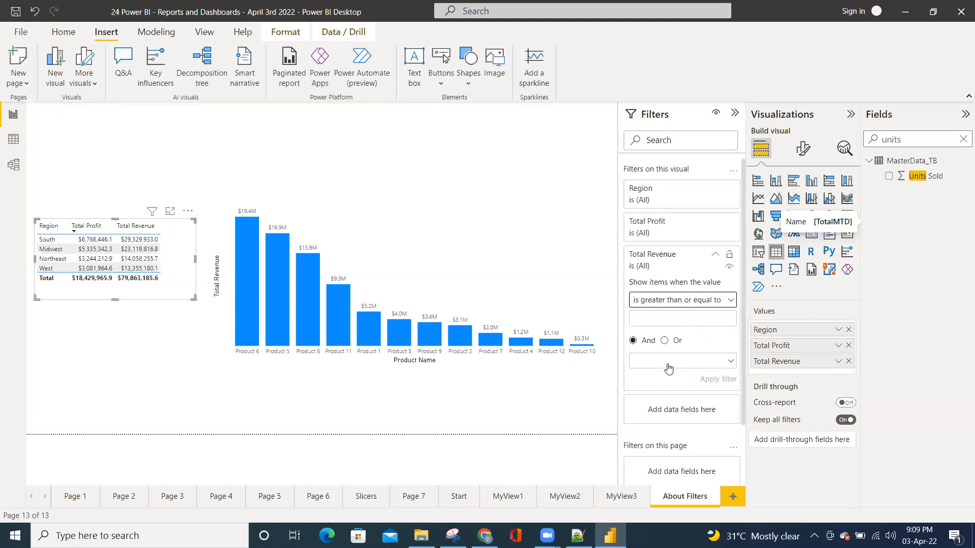
pyautogui.click(655, 319)
pyautogui.write('2')
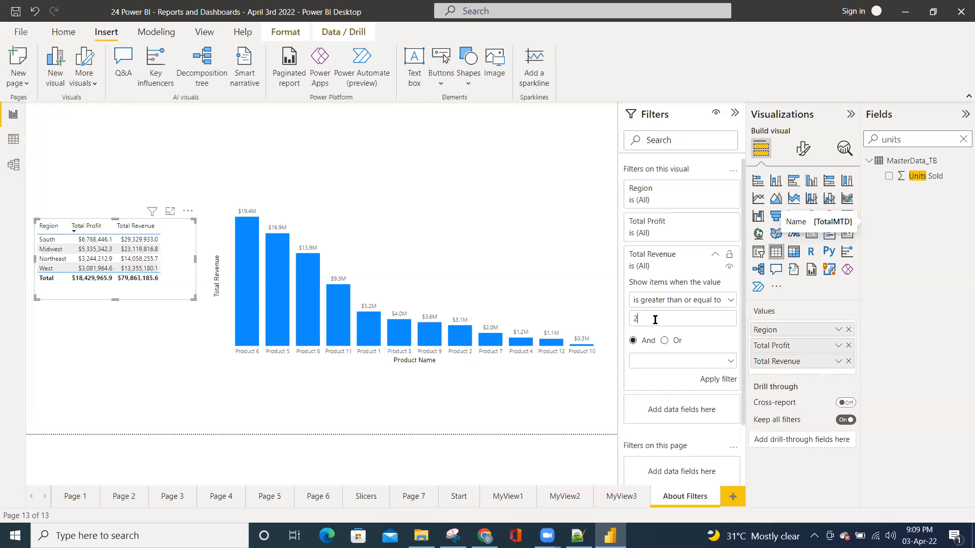
pyautogui.write('0000000')
pyautogui.click(718, 380)
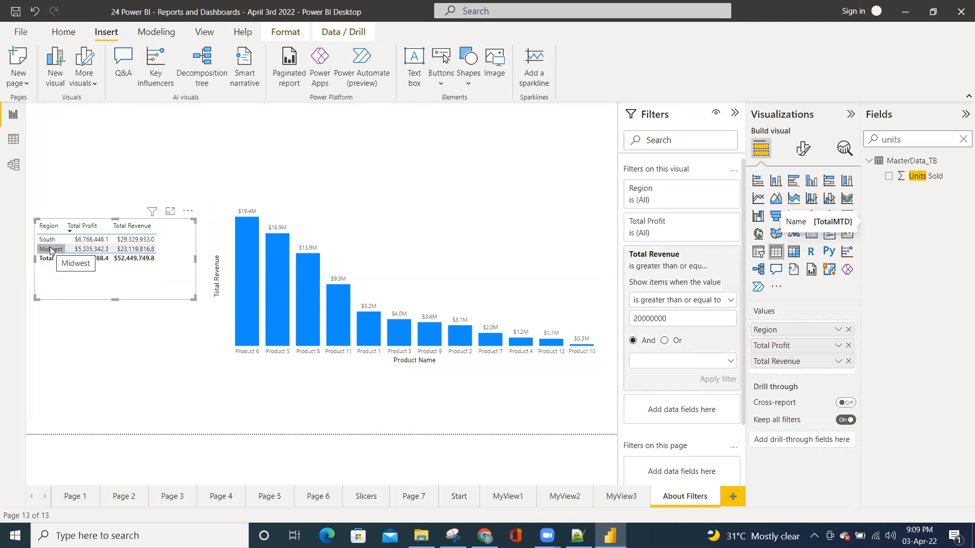
# Change the Total Revenue filter's threshold to 10000000, then to 14000000, applying the filter after each change
pyautogui.click(638, 321)
pyautogui.press('BackSpace')
pyautogui.write('1')
pyautogui.click(718, 379)
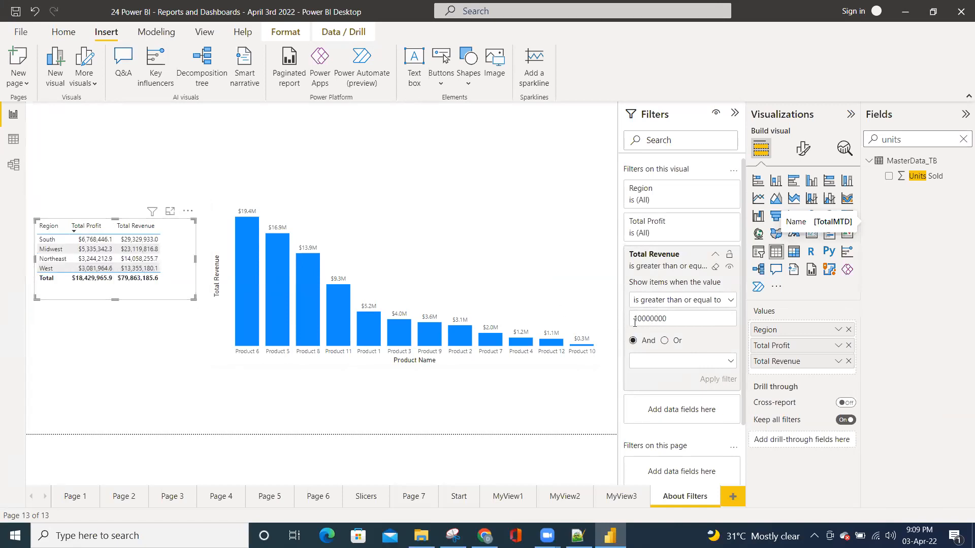
pyautogui.press('Delete')
pyautogui.write('4')
pyautogui.click(718, 380)
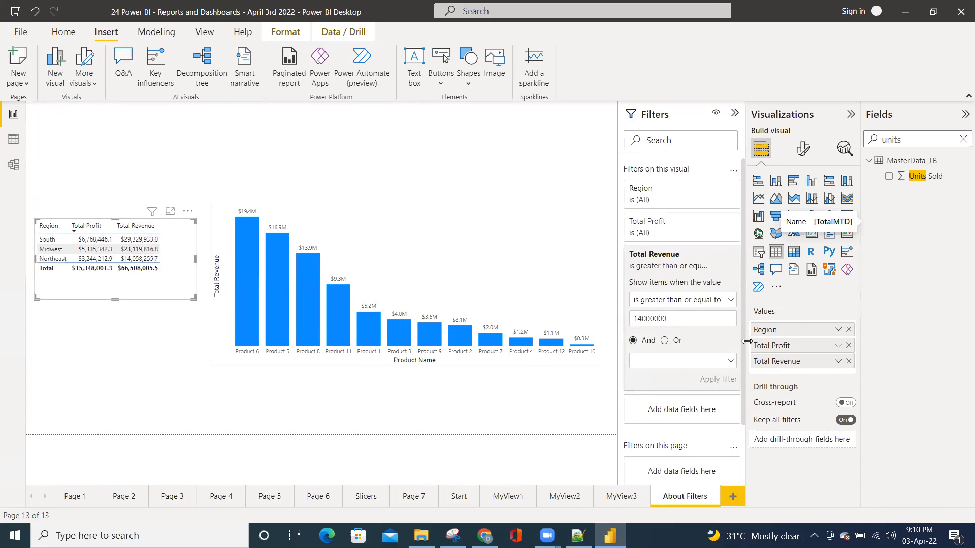
# Try the "is" condition for the Total Revenue filter and review the other available comparison conditions
pyautogui.click(717, 302)
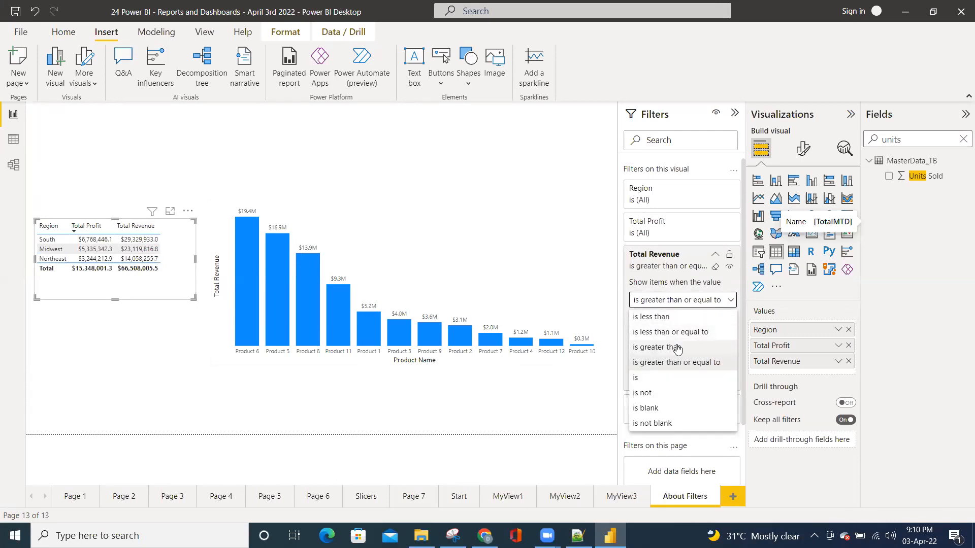
pyautogui.click(652, 379)
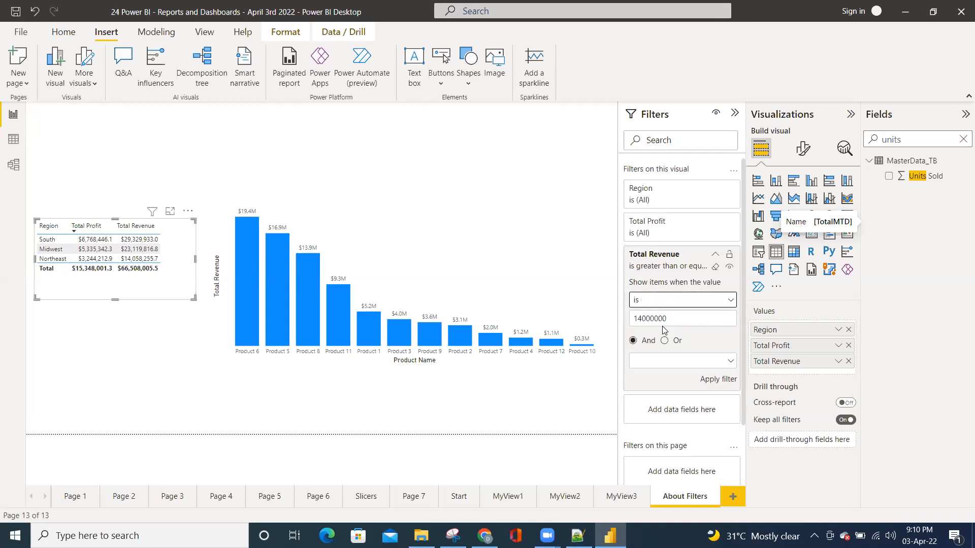
pyautogui.moveTo(668, 319); pyautogui.dragTo(629, 323)
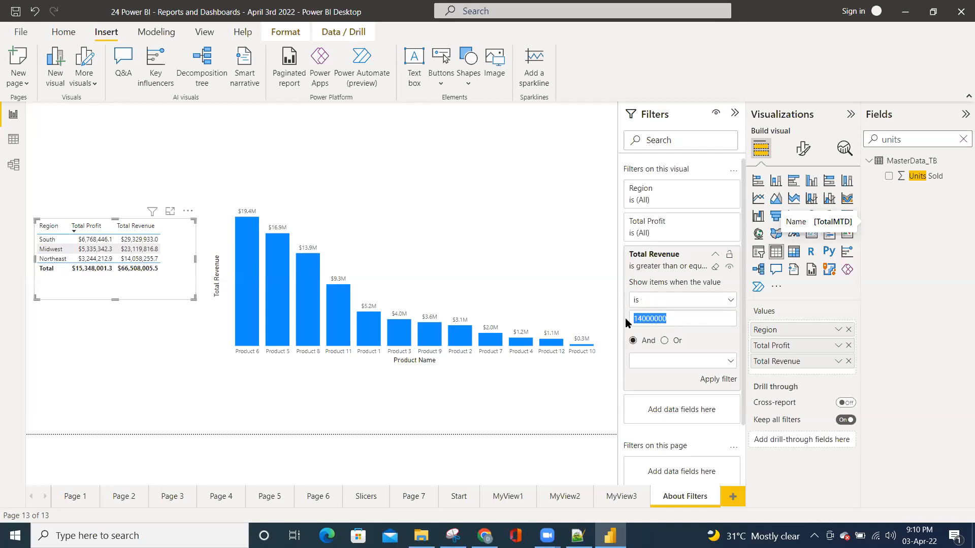
pyautogui.click(659, 305)
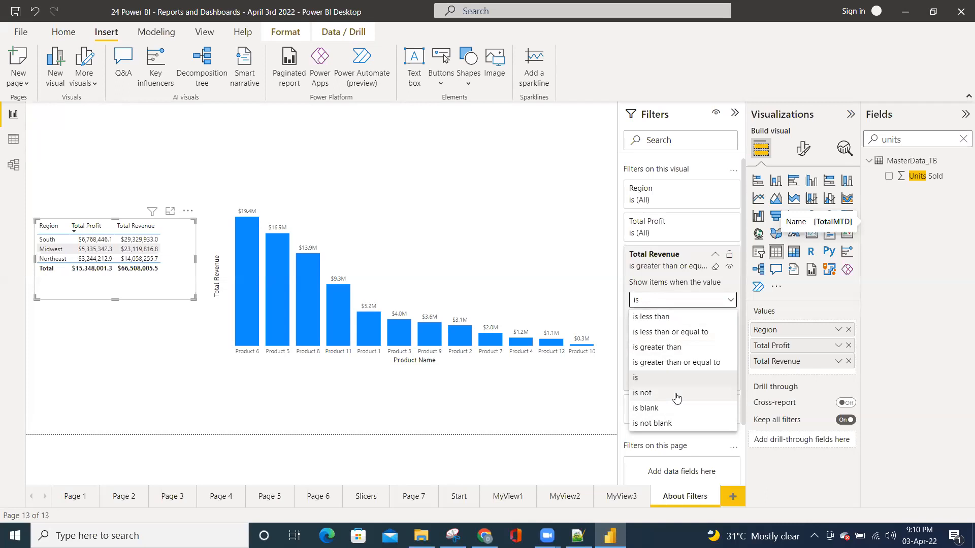
# Clear the Total Revenue filter on the region table and collapse its filter card
pyautogui.click(716, 270)
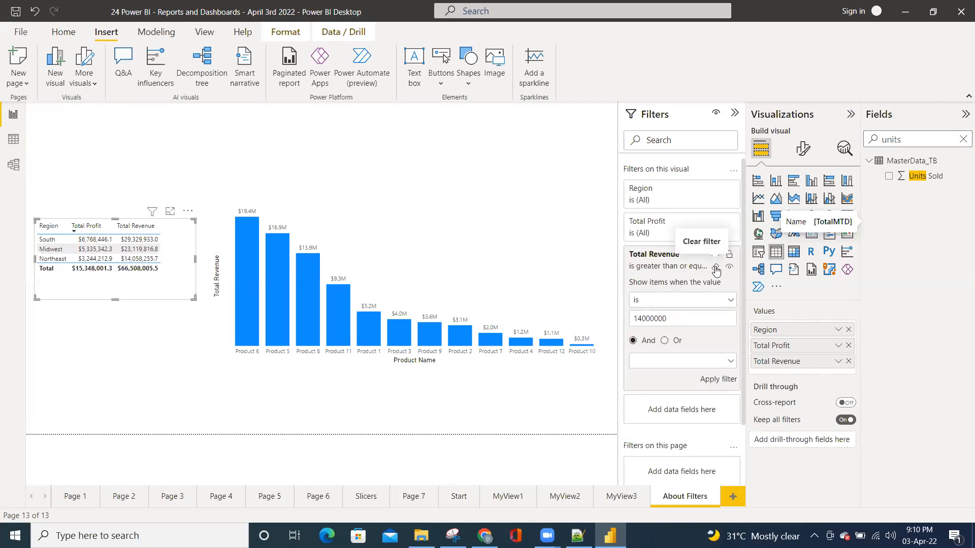
pyautogui.click(715, 270)
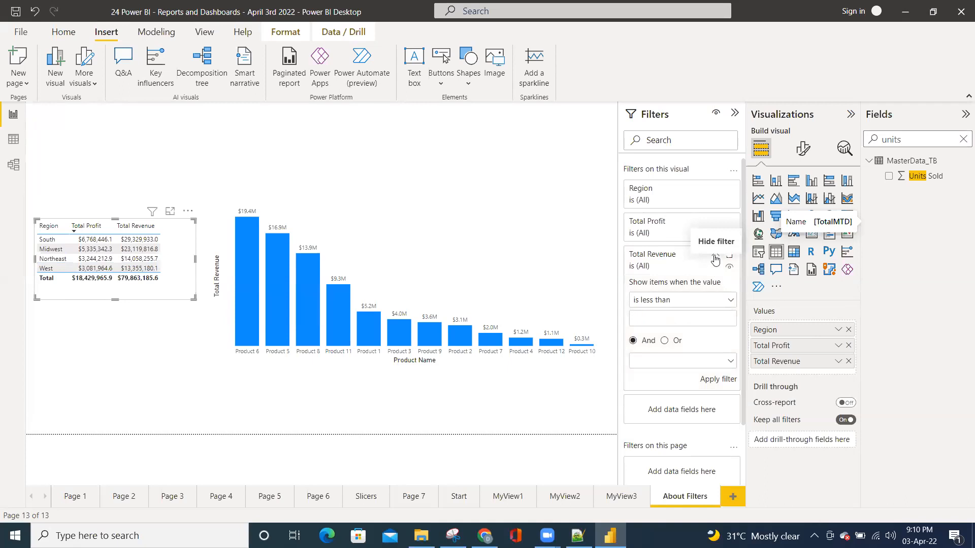
pyautogui.click(715, 259)
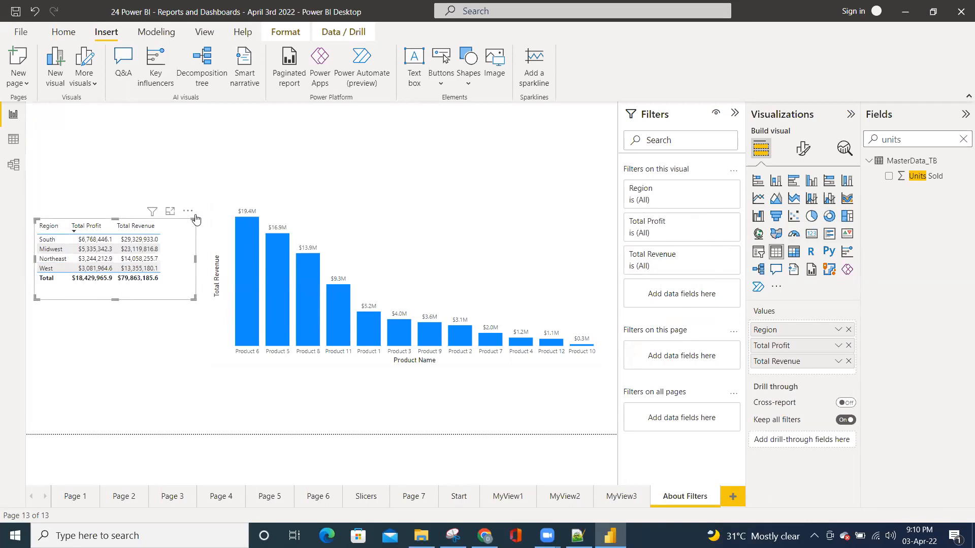
# Search the fields for "date" and create a new table visual from the Date field of Calendar_TB
pyautogui.click(136, 162)
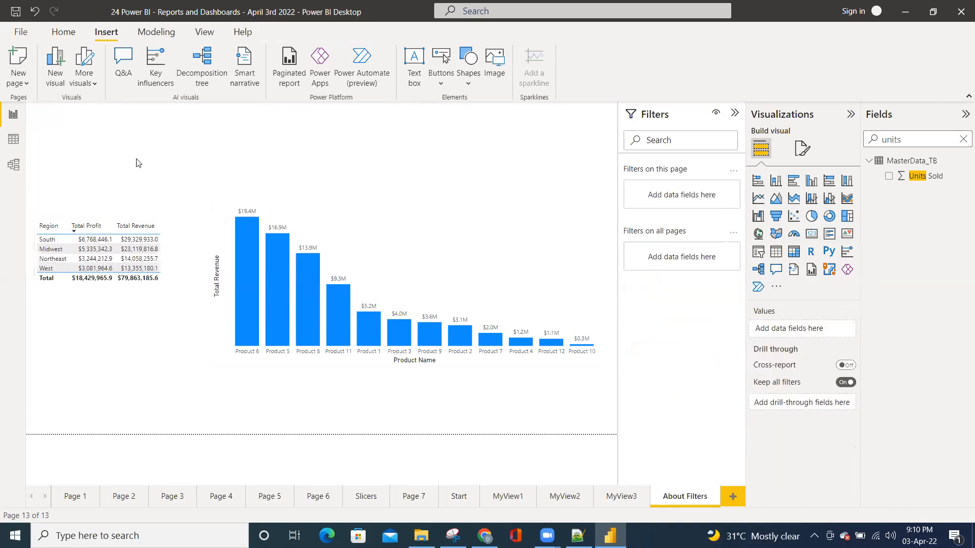
pyautogui.click(964, 139)
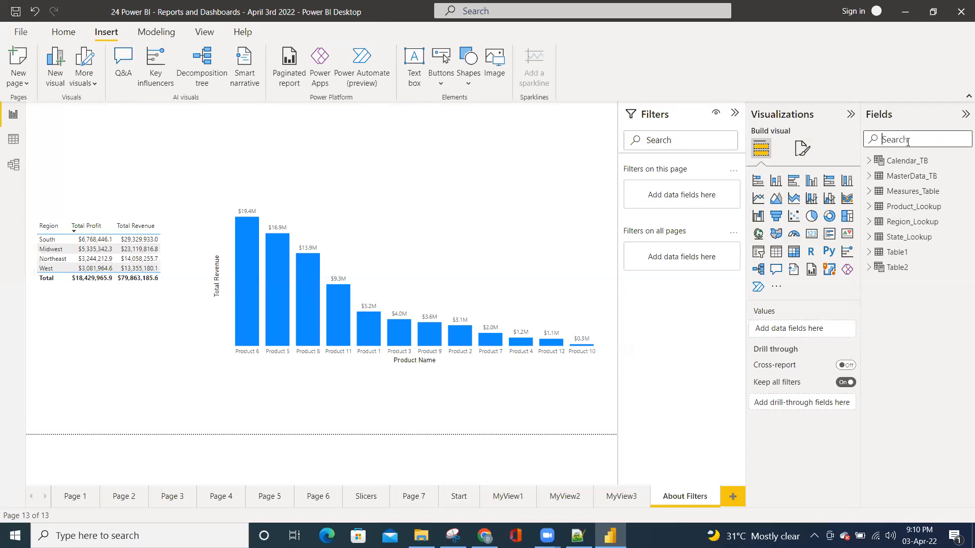
pyautogui.write('date')
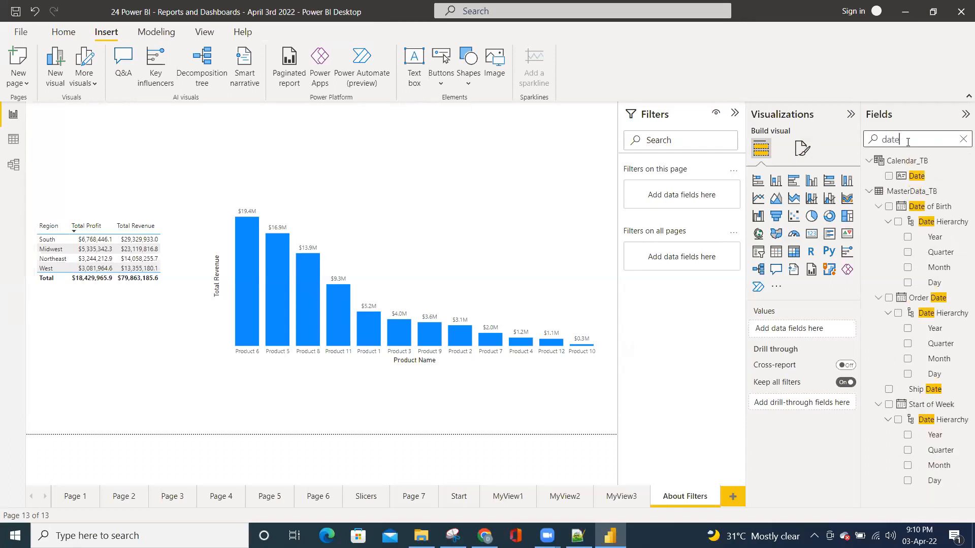
pyautogui.click(889, 176)
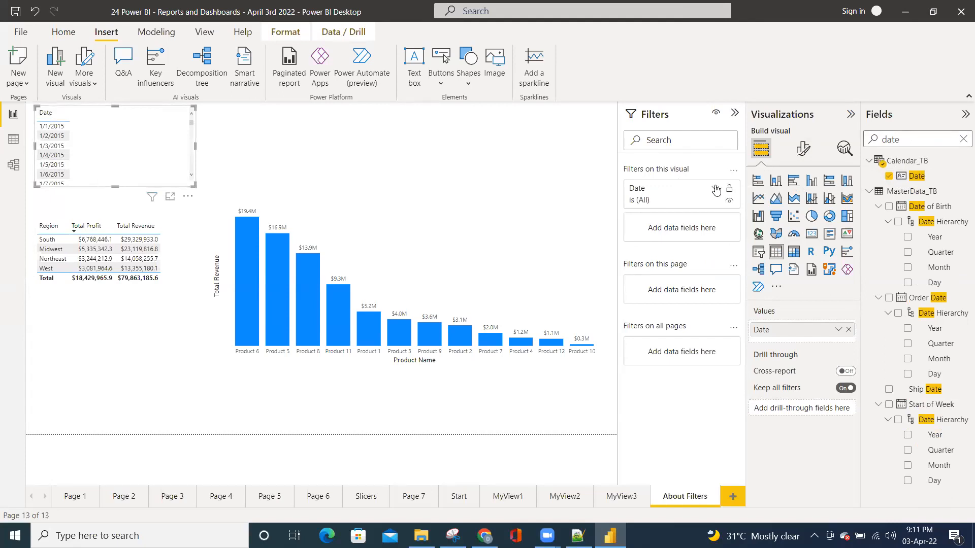
# Examine the Date filter's basic filtering list of dates and its available filter types
pyautogui.click(716, 191)
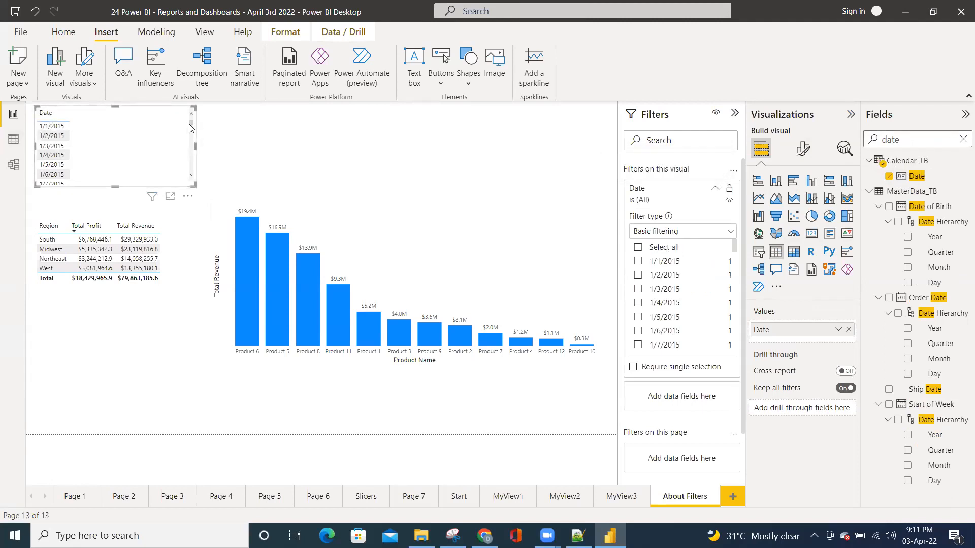
pyautogui.moveTo(192, 125)
pyautogui.mouseDown()
pyautogui.moveTo(192, 142)
pyautogui.moveTo(186, 121)
pyautogui.mouseUp()
pyautogui.scroll(-1, 690, 277)
pyautogui.scroll(-4, 691, 277)
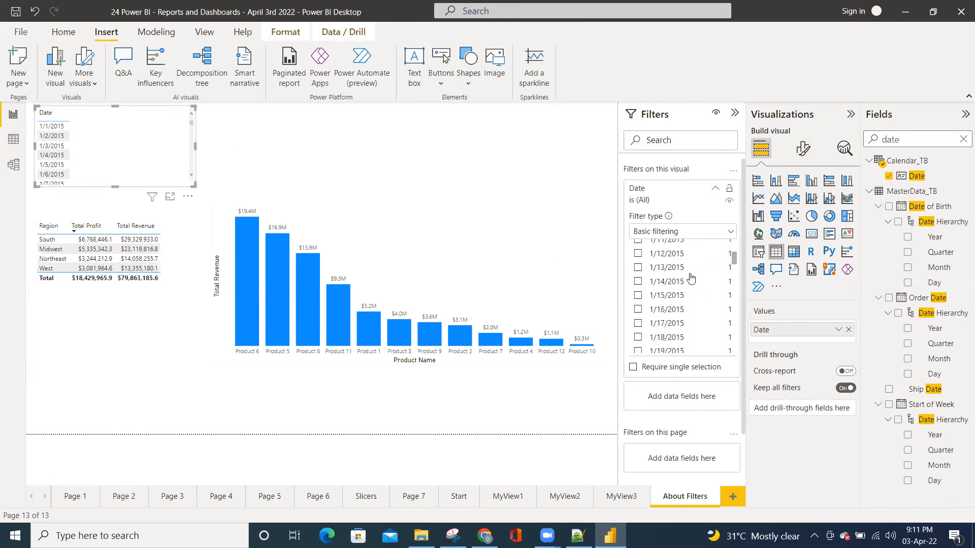
pyautogui.scroll(5, 691, 277)
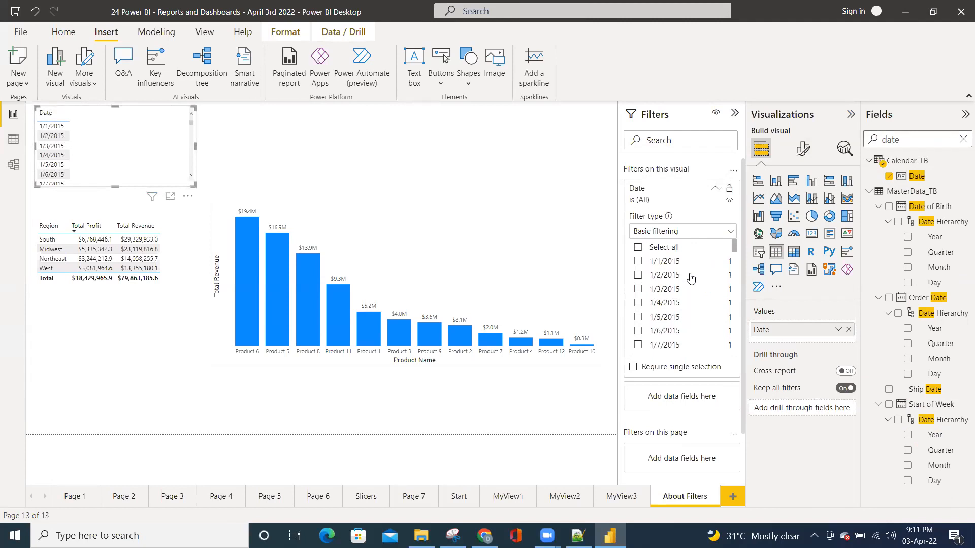
pyautogui.click(693, 232)
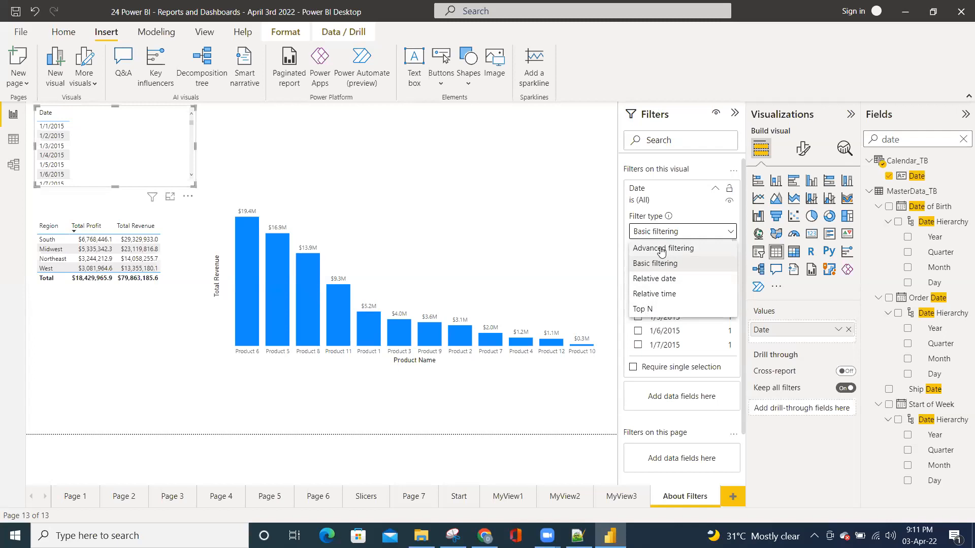
pyautogui.click(662, 264)
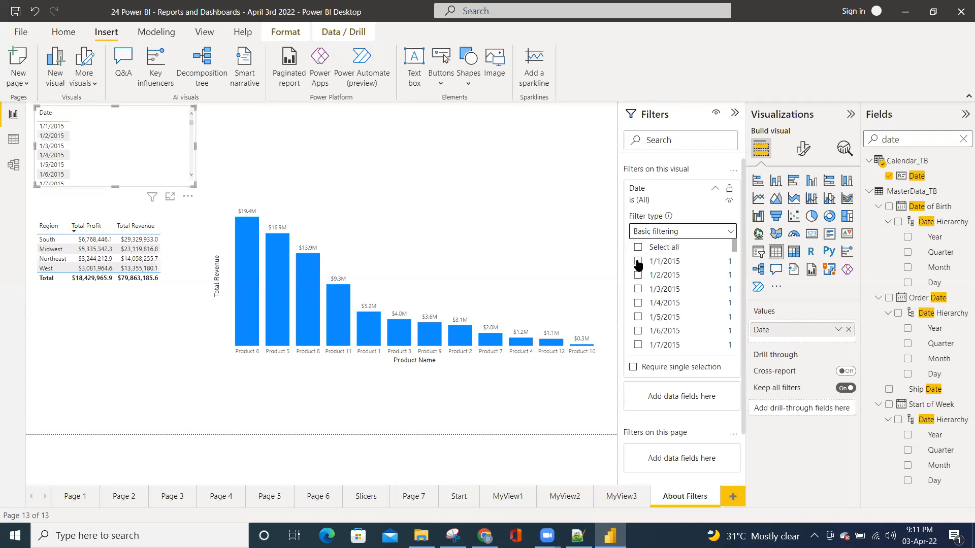
# Set the Date filter's type to Top N, showing the bottom 10 items
pyautogui.click(663, 234)
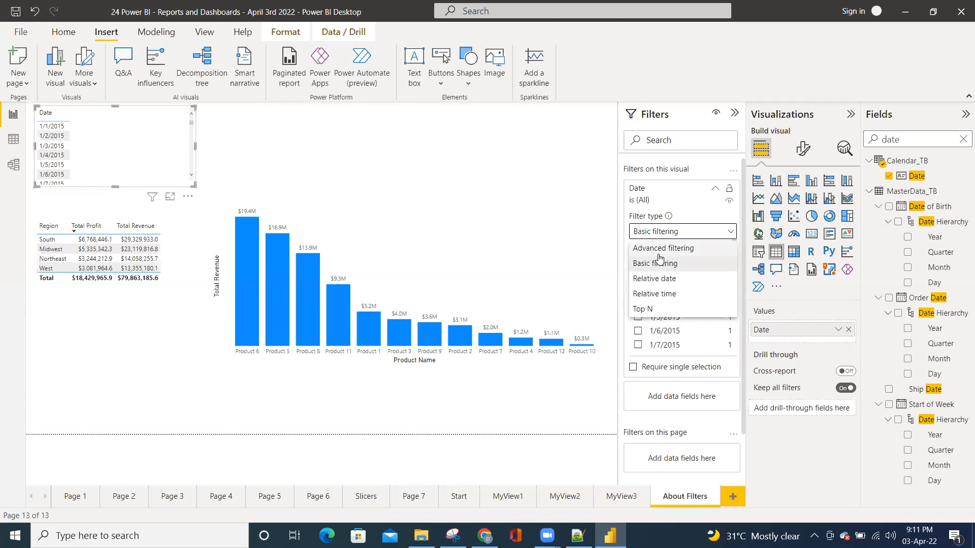
pyautogui.click(643, 310)
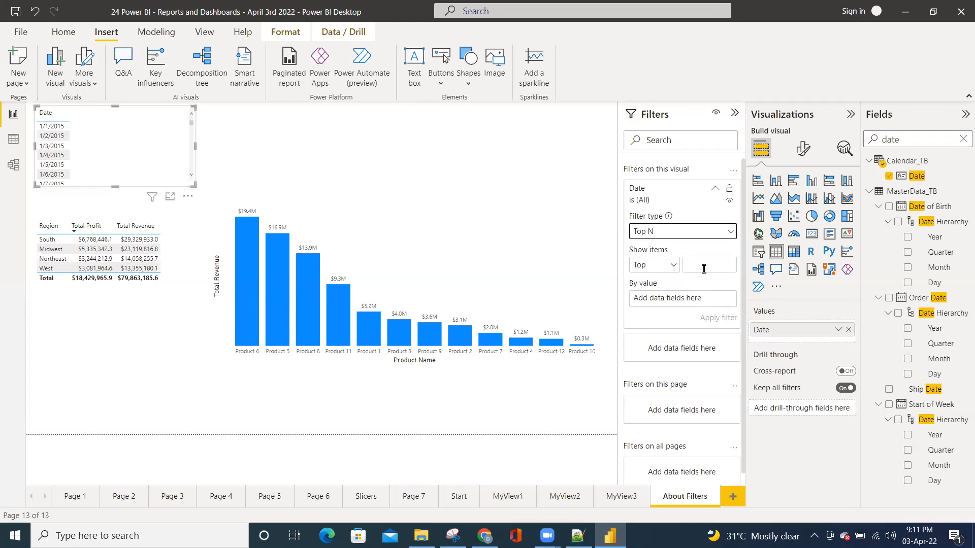
pyautogui.click(674, 267)
pyautogui.click(667, 232)
pyautogui.click(667, 233)
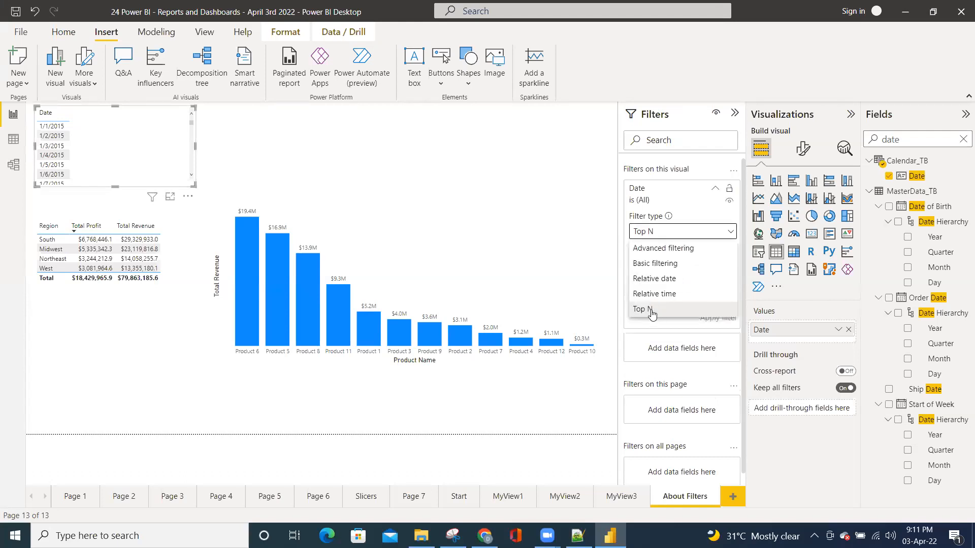
pyautogui.click(652, 310)
pyautogui.click(665, 267)
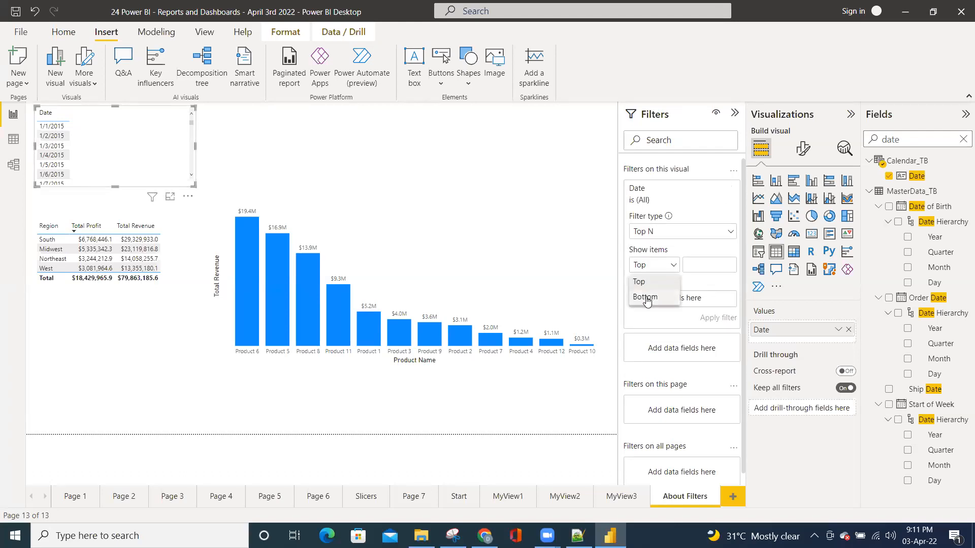
pyautogui.click(646, 299)
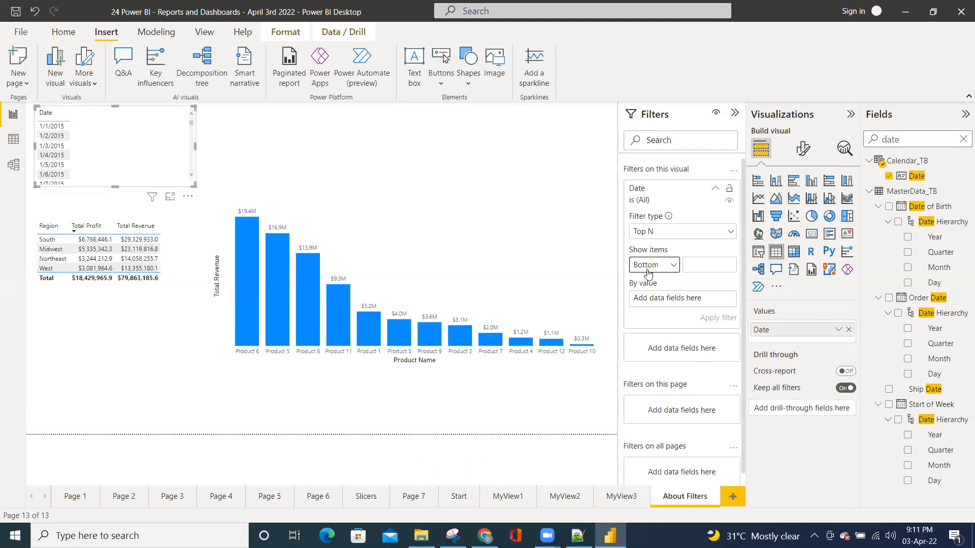
pyautogui.click(695, 264)
pyautogui.write('10')
# Find the Total Revenue measure by searching "reve", use it as the Date filter's ranking value, and apply the filter
pyautogui.click(963, 139)
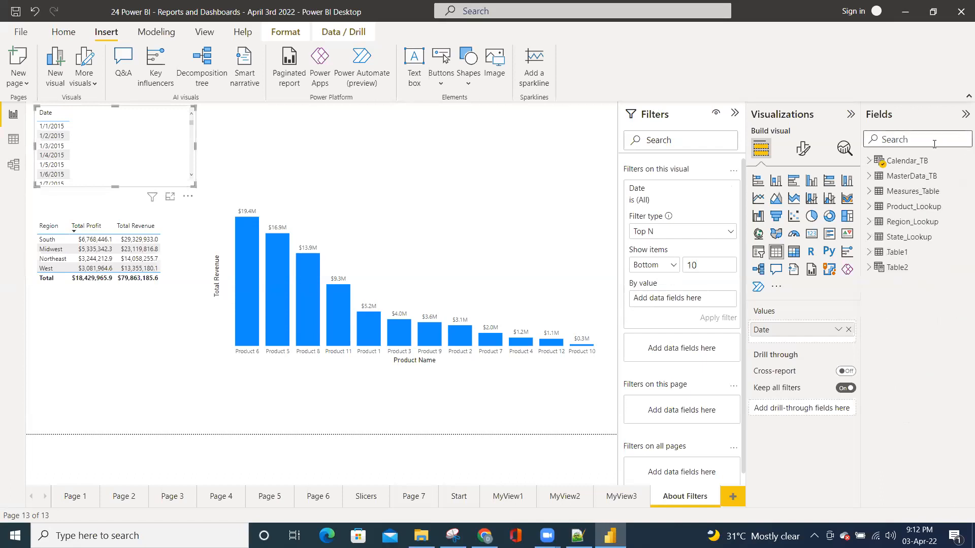
pyautogui.click(897, 140)
pyautogui.write('reve')
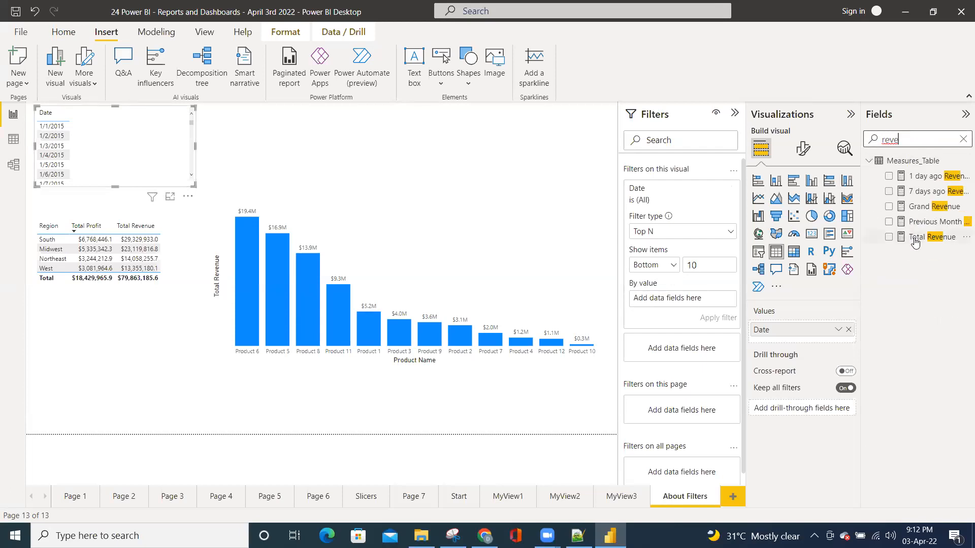
pyautogui.moveTo(932, 237); pyautogui.dragTo(681, 299)
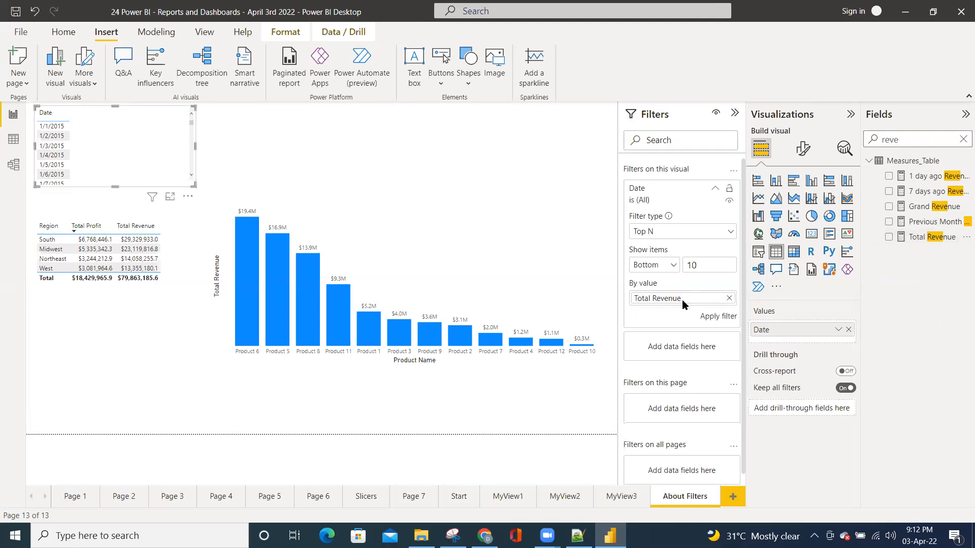
pyautogui.click(716, 317)
# Apply the Date filter for the bottom 5 items by Total Revenue, and reapply it for the top 5
pyautogui.doubleClick(697, 262)
pyautogui.write('5')
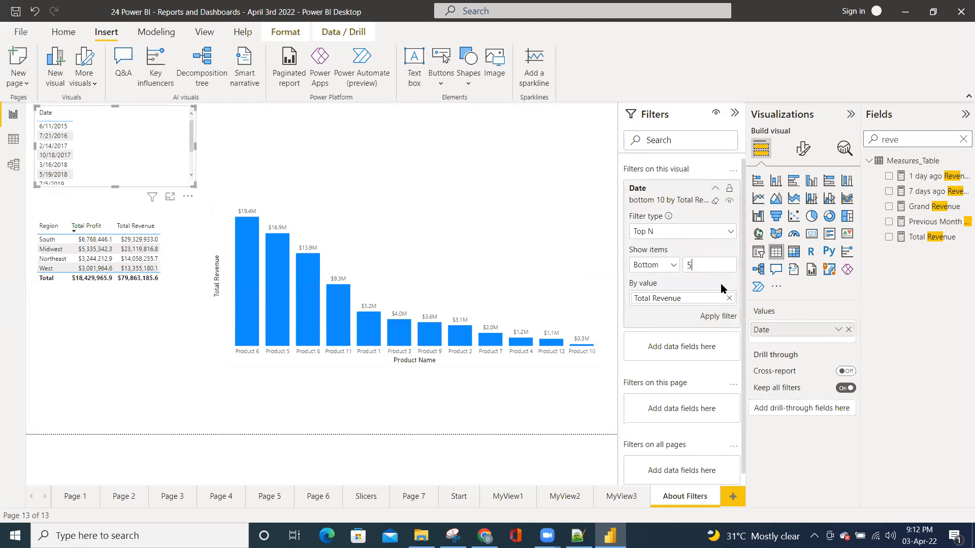
pyautogui.click(717, 317)
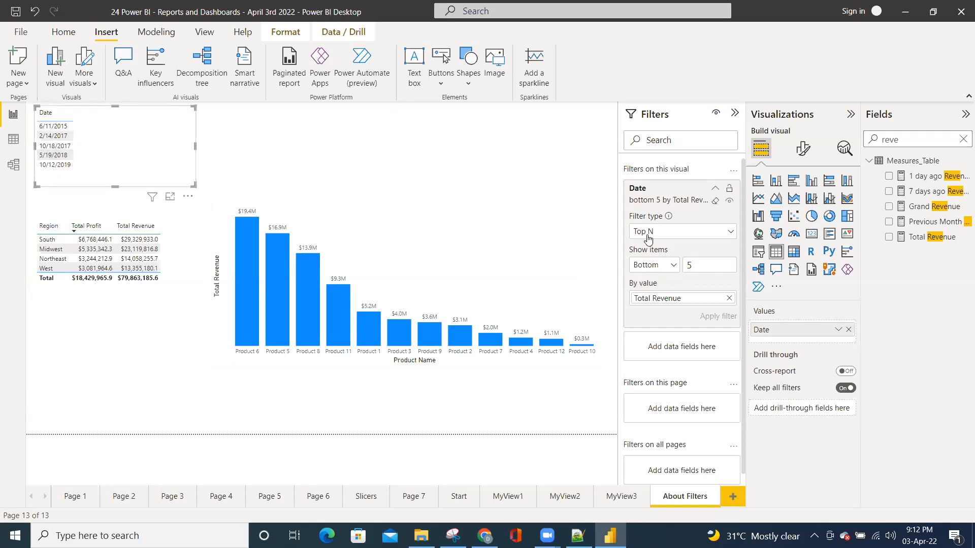
pyautogui.click(675, 268)
pyautogui.click(651, 280)
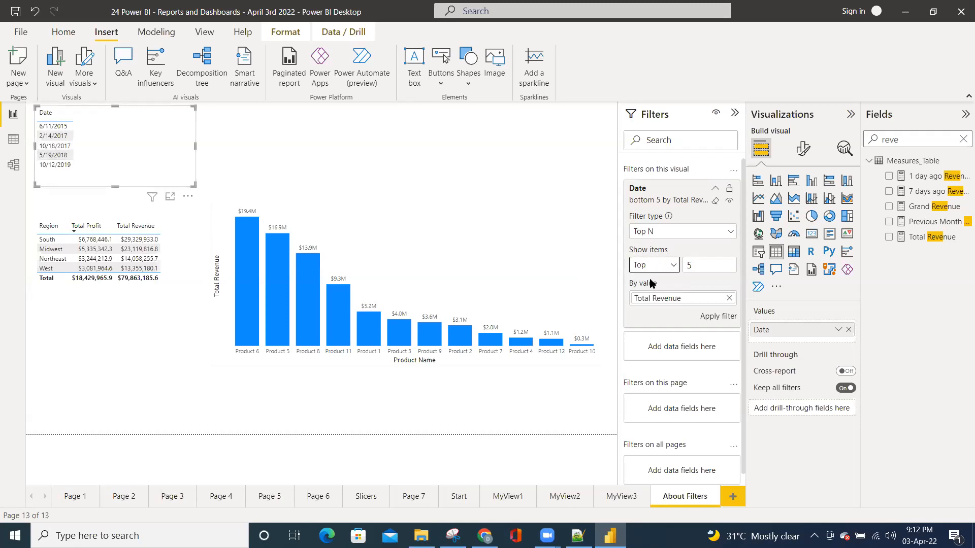
pyautogui.click(707, 317)
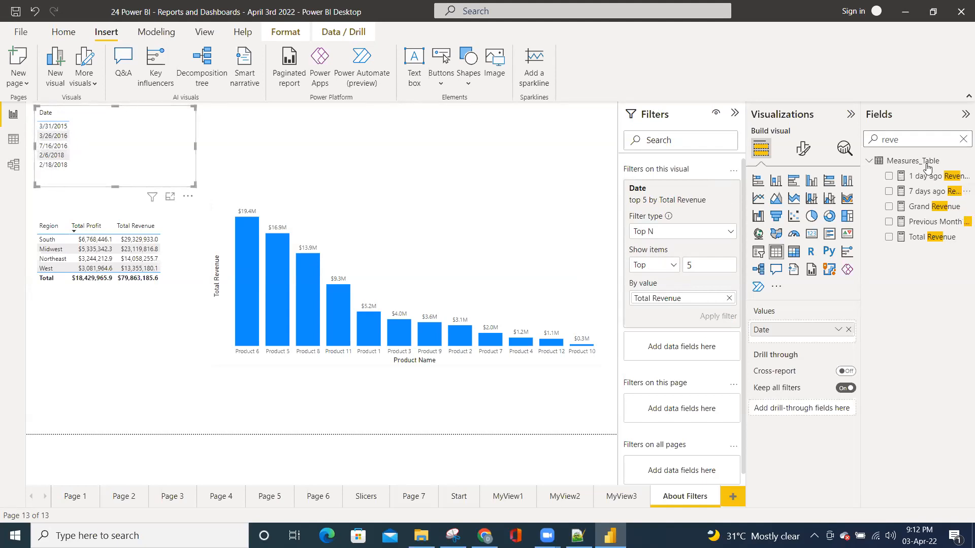
# Add the Total Revenue measure to the date table and sort the table by revenue in descending order
pyautogui.click(918, 141)
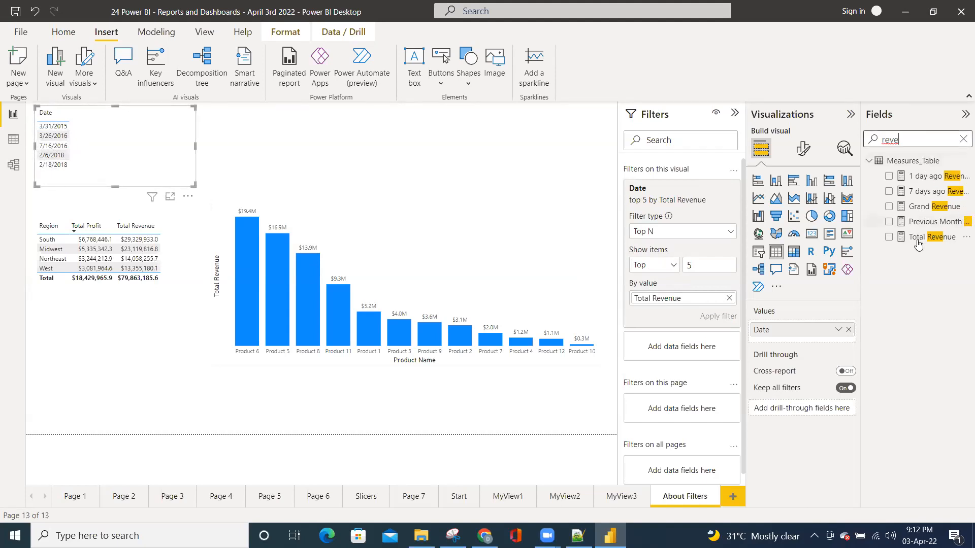
pyautogui.moveTo(919, 238); pyautogui.dragTo(803, 345)
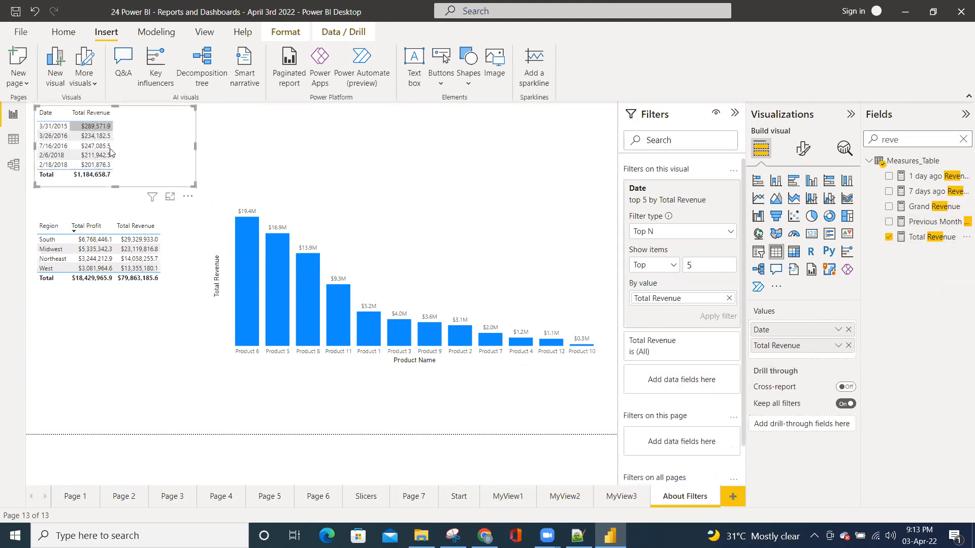
pyautogui.click(104, 115)
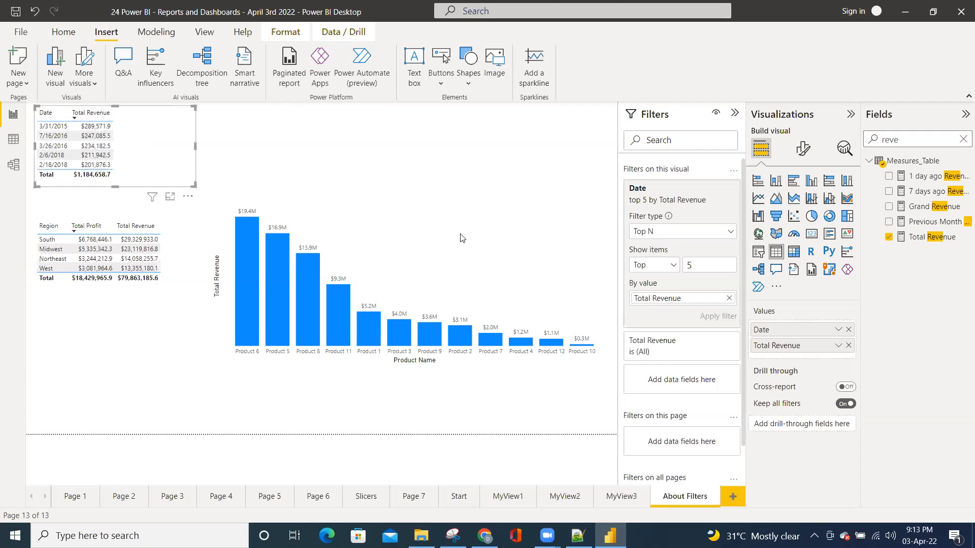
# Switch the Date filter to the bottom 5 items by Total Revenue and apply it
pyautogui.click(655, 268)
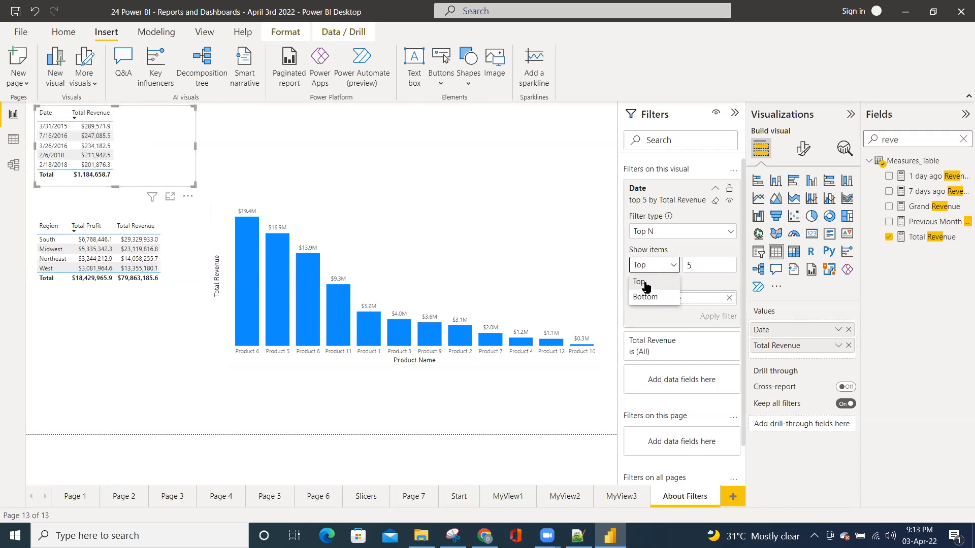
pyautogui.click(645, 300)
pyautogui.click(715, 318)
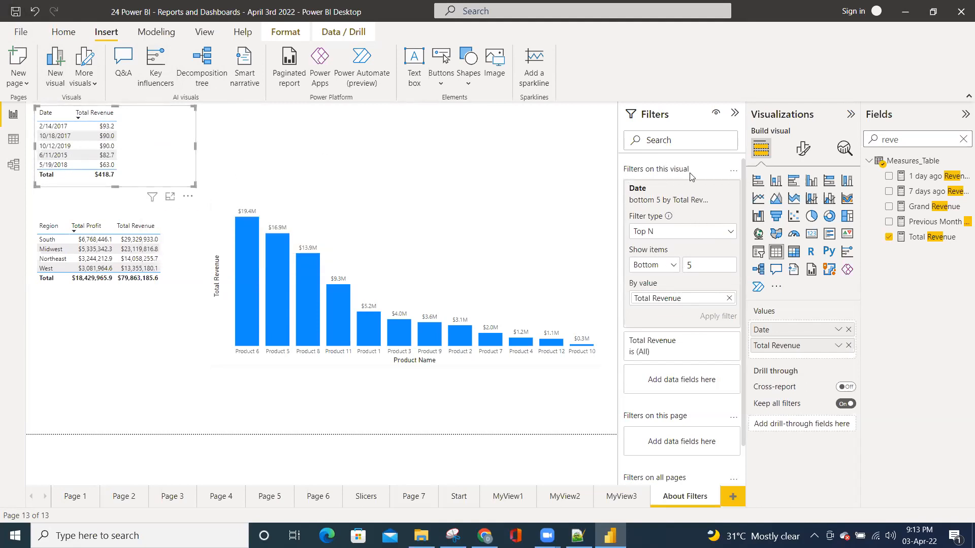
# Change the Date filter's type to Relative date, showing values in the last 100 days, and apply it
pyautogui.click(690, 234)
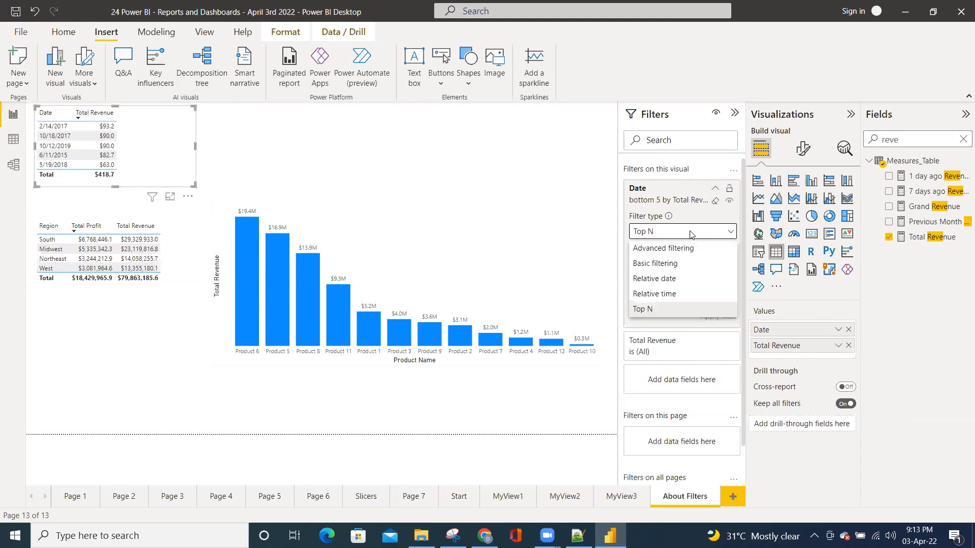
pyautogui.click(660, 278)
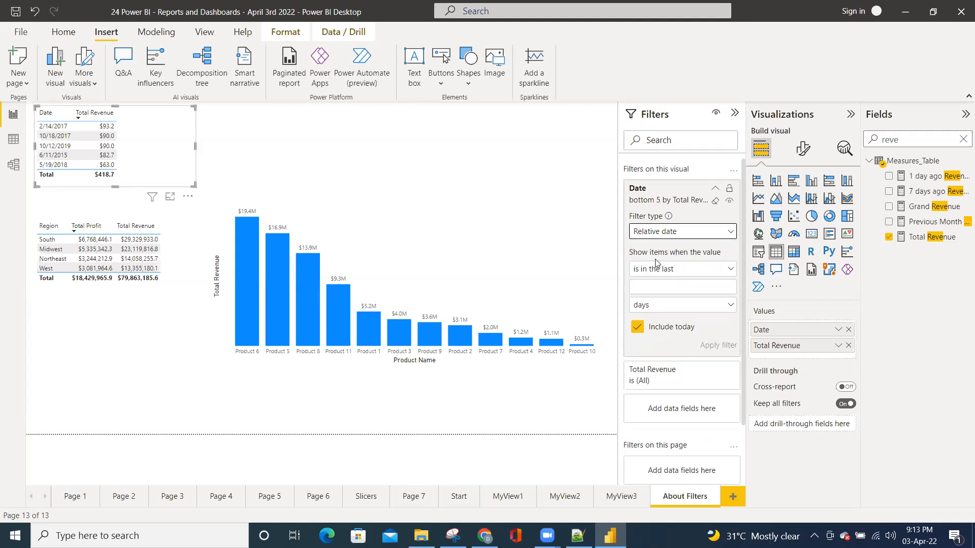
pyautogui.click(686, 271)
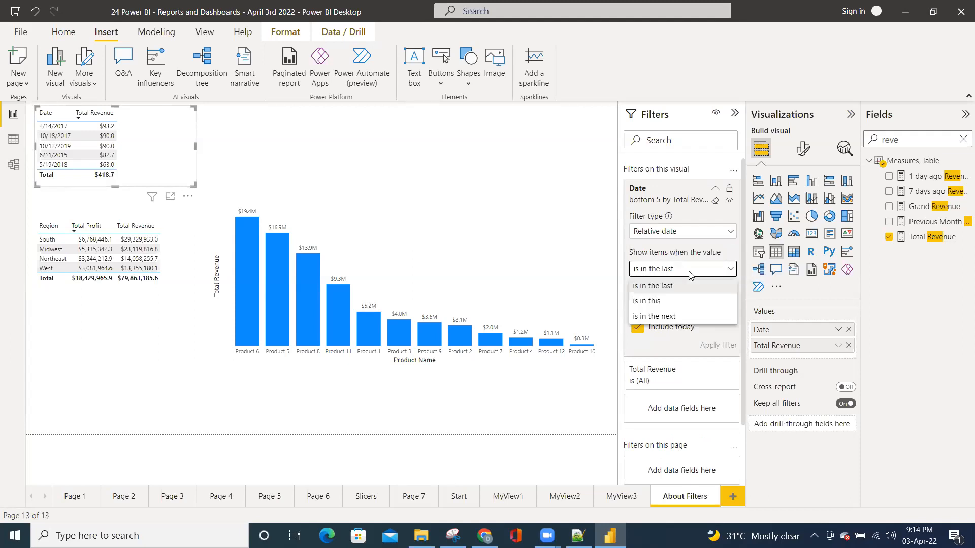
pyautogui.click(661, 286)
pyautogui.click(662, 307)
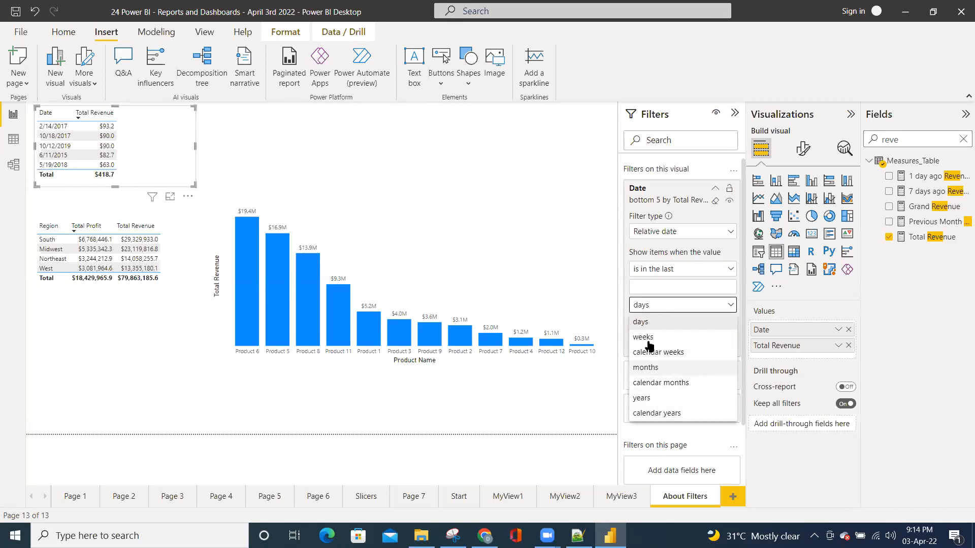
pyautogui.click(655, 305)
pyautogui.click(650, 287)
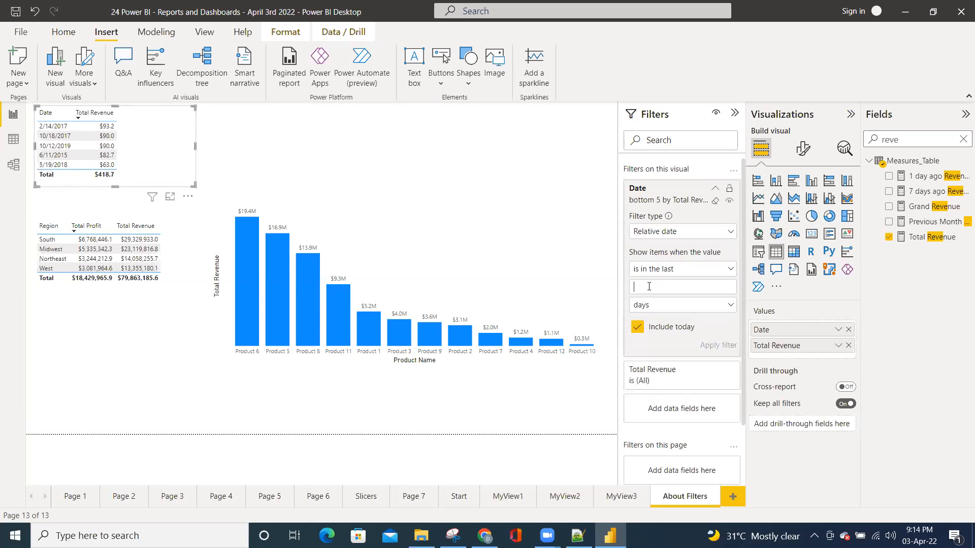
pyautogui.write('100')
pyautogui.click(704, 343)
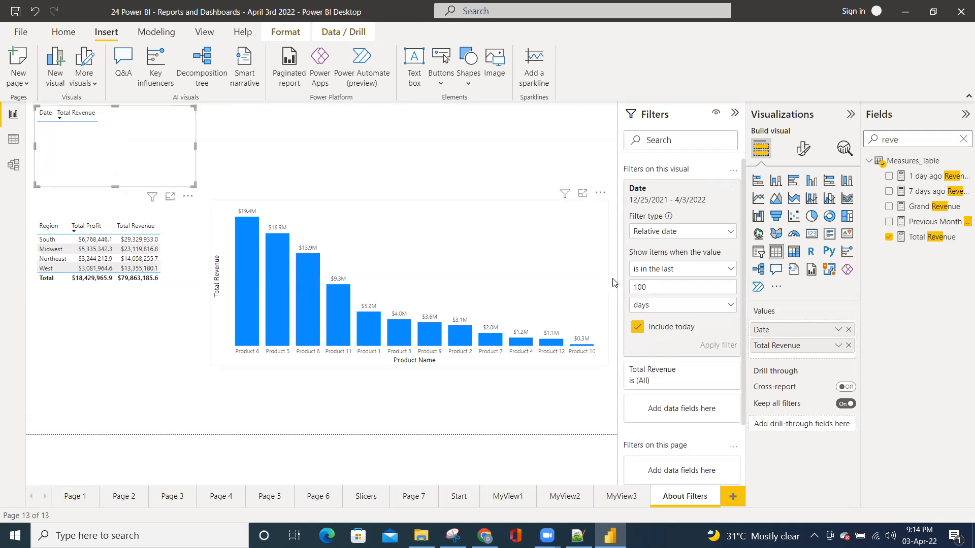
# Apply the relative Date filter for the last 1000 days, and reapply it for the last 10 days
pyautogui.write('0')
pyautogui.click(717, 346)
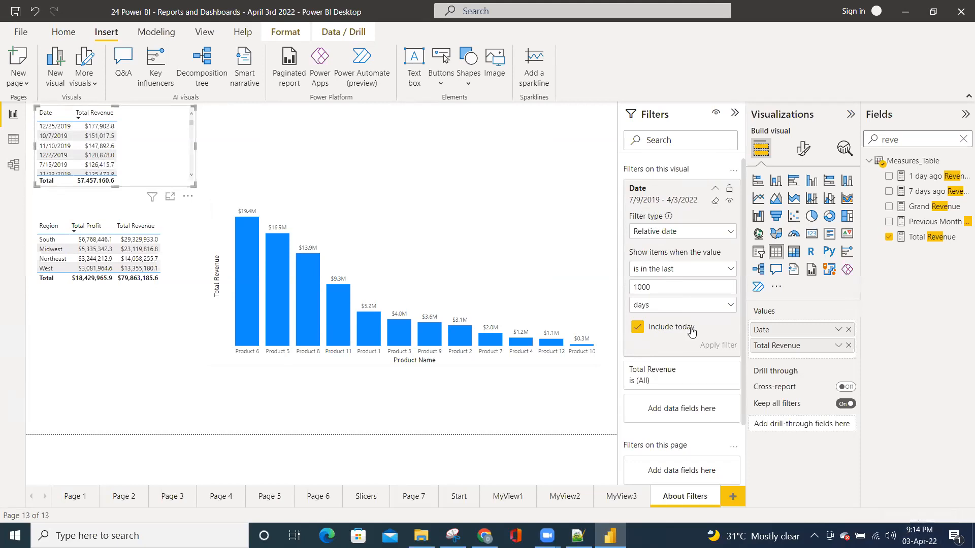
pyautogui.moveTo(658, 289); pyautogui.dragTo(642, 288)
pyautogui.press('BackSpace')
pyautogui.click(711, 344)
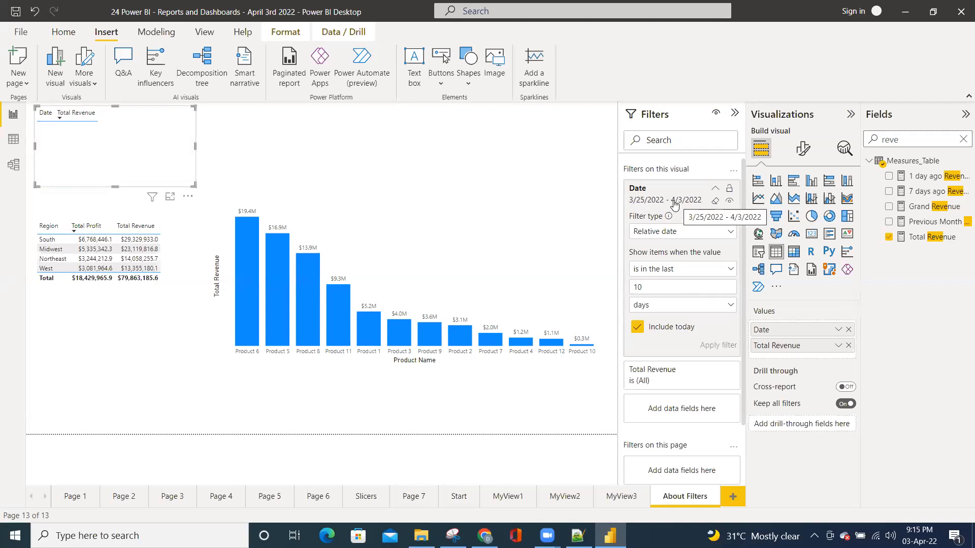
# Exclude today from the relative Date filter, and change its period to the last 10 calendar years
pyautogui.click(637, 328)
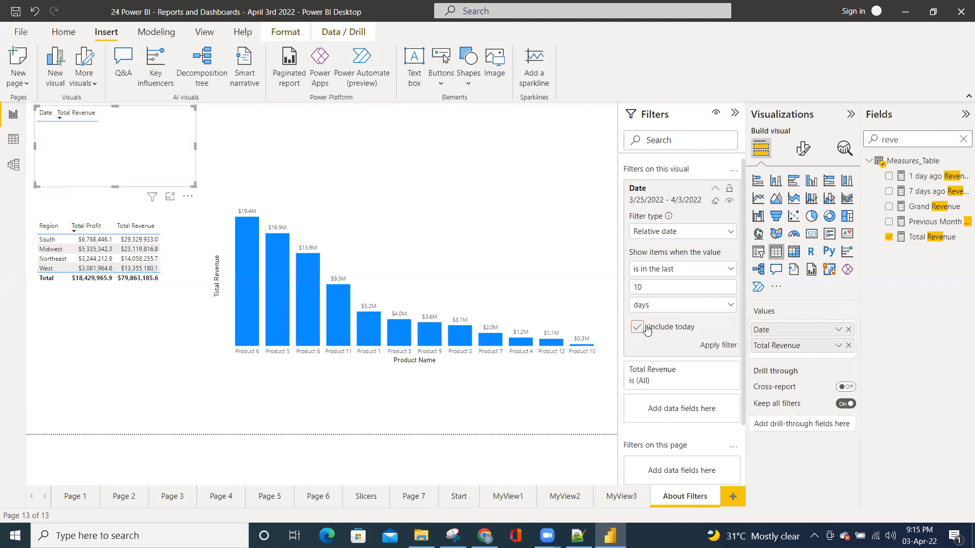
pyautogui.click(731, 348)
pyautogui.click(653, 307)
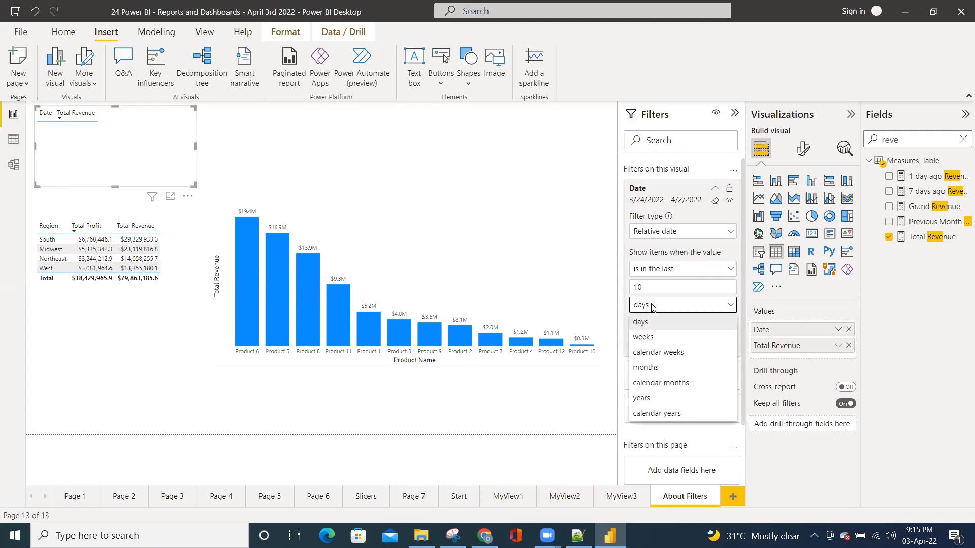
pyautogui.click(647, 415)
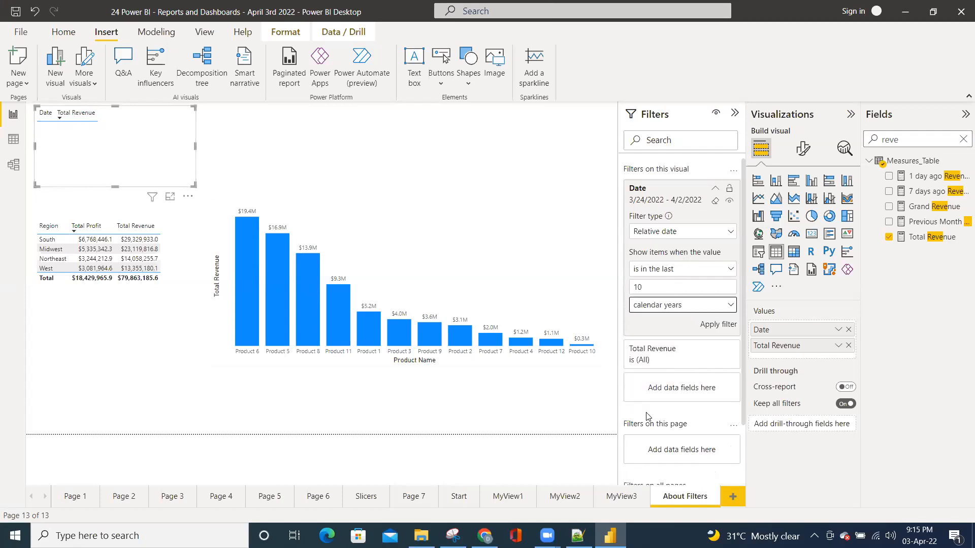
pyautogui.click(712, 325)
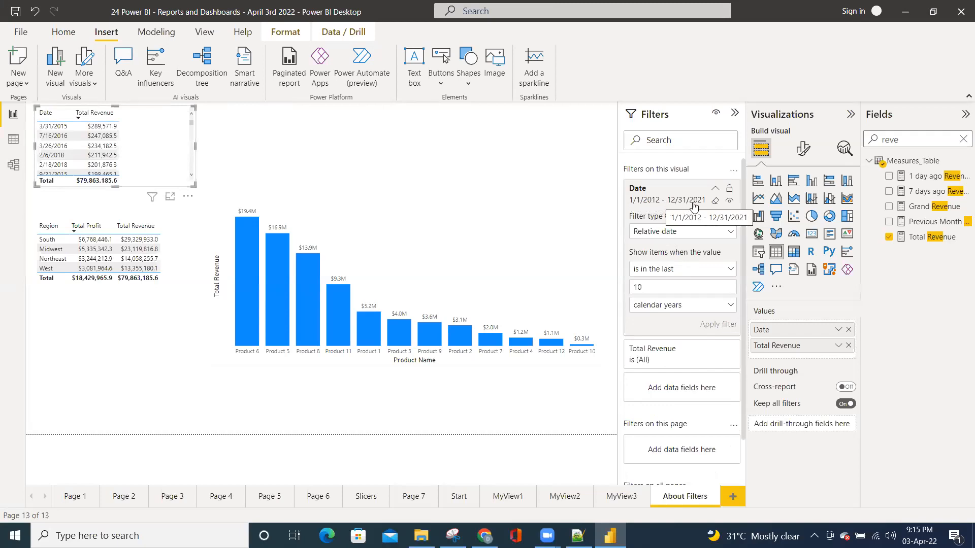
# Set the relative Date filter's number of calendar years to 3 and apply it
pyautogui.doubleClick(625, 287)
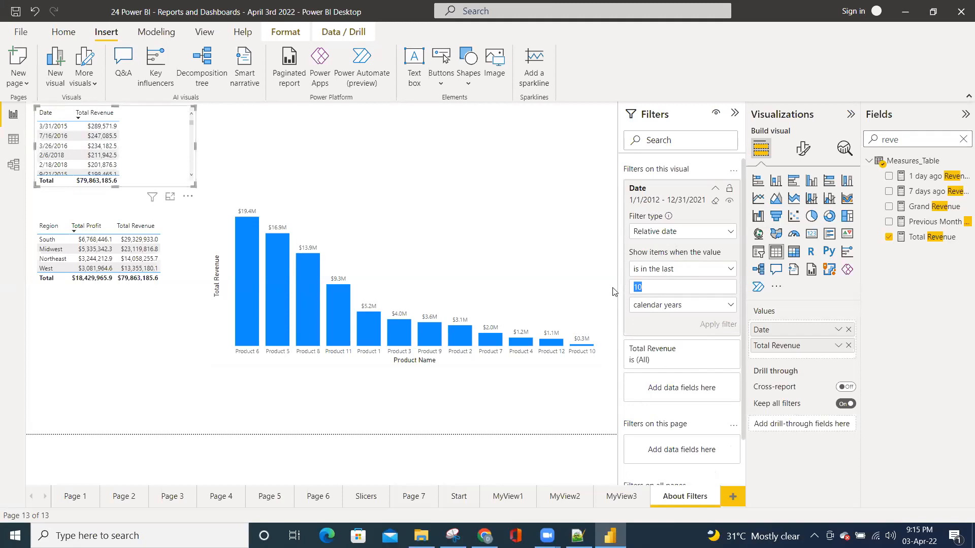
pyautogui.write('4')
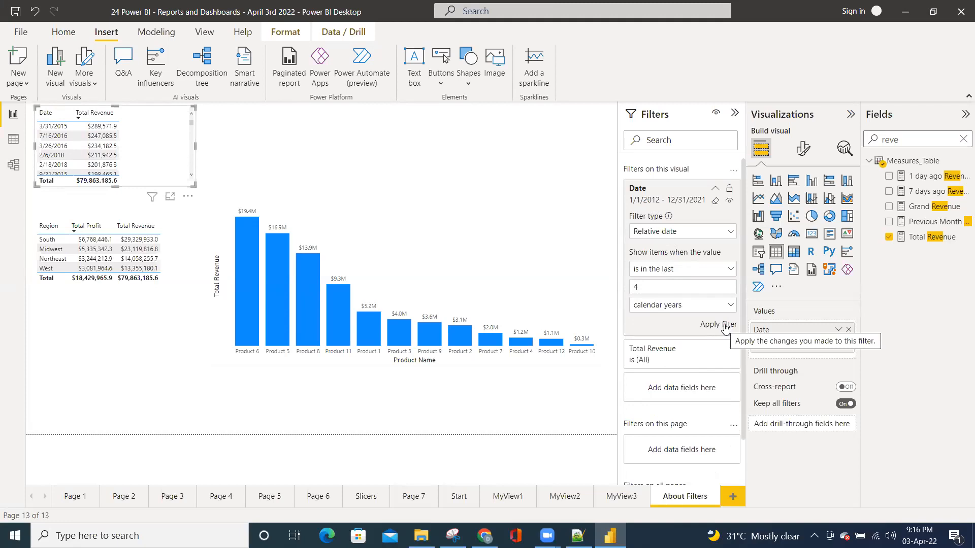
pyautogui.write('3')
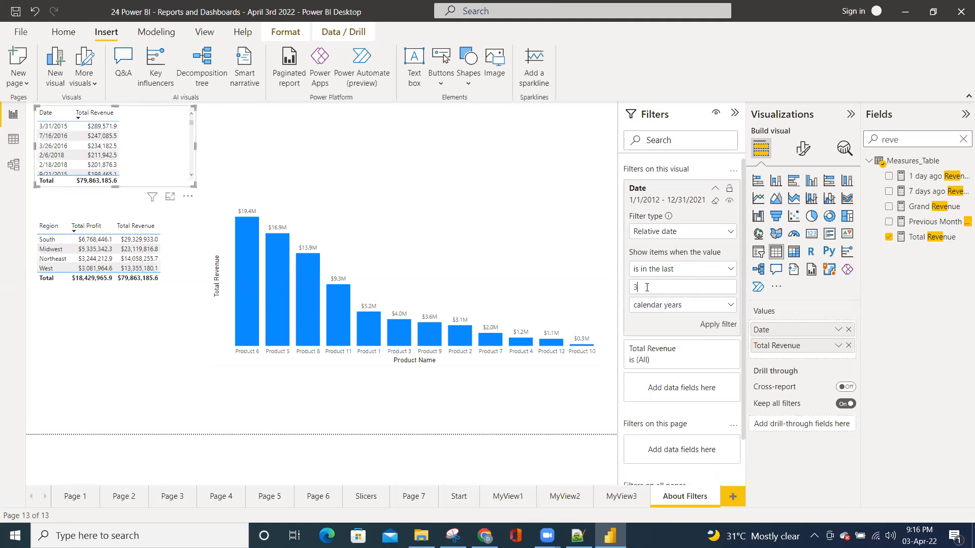
pyautogui.click(712, 325)
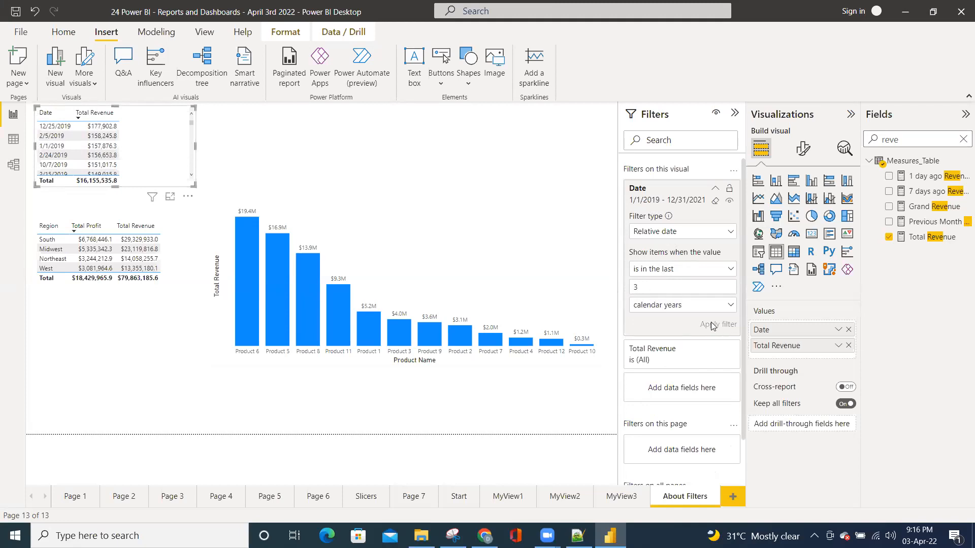
# Reselect calendar years as the Date filter's period unit, and look back through the system calendar to December 2021
pyautogui.click(677, 307)
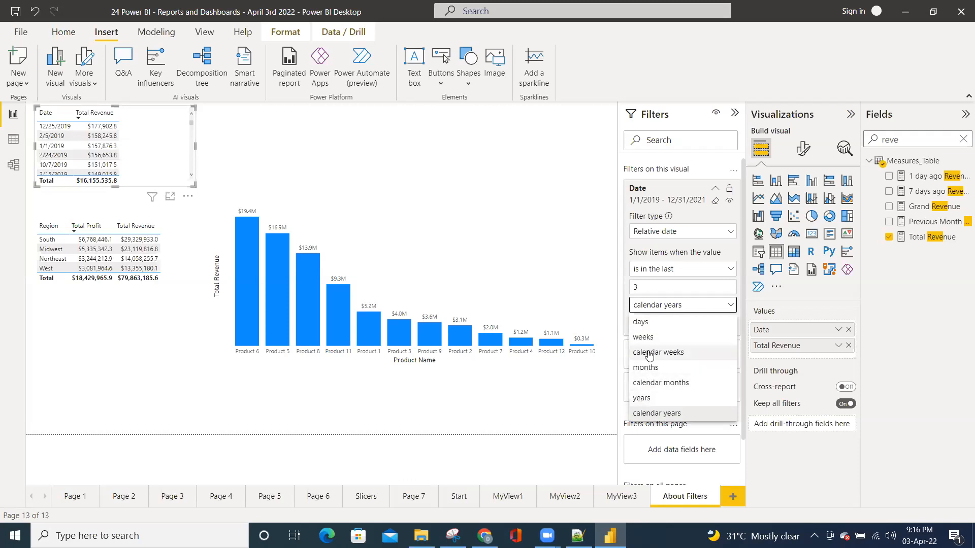
pyautogui.click(640, 413)
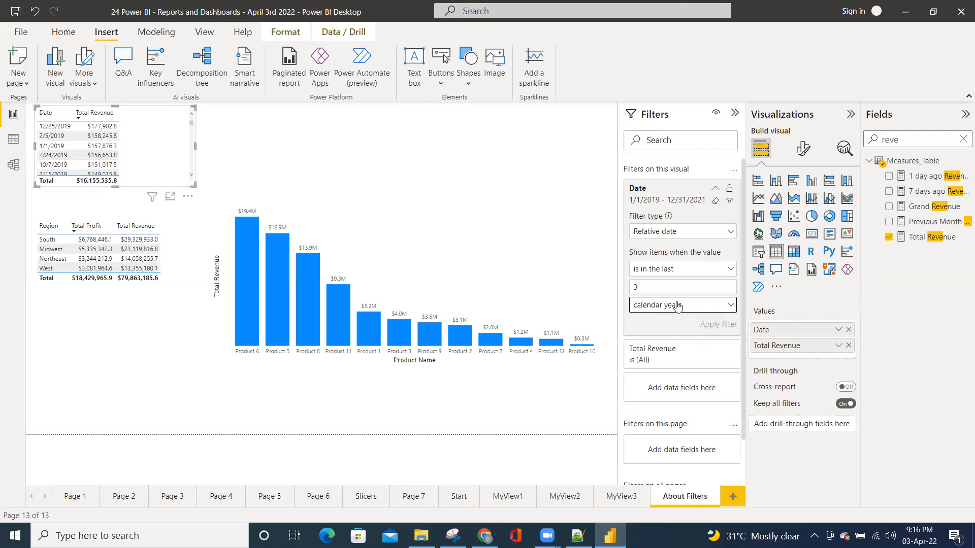
pyautogui.click(678, 305)
pyautogui.click(654, 413)
pyautogui.click(921, 536)
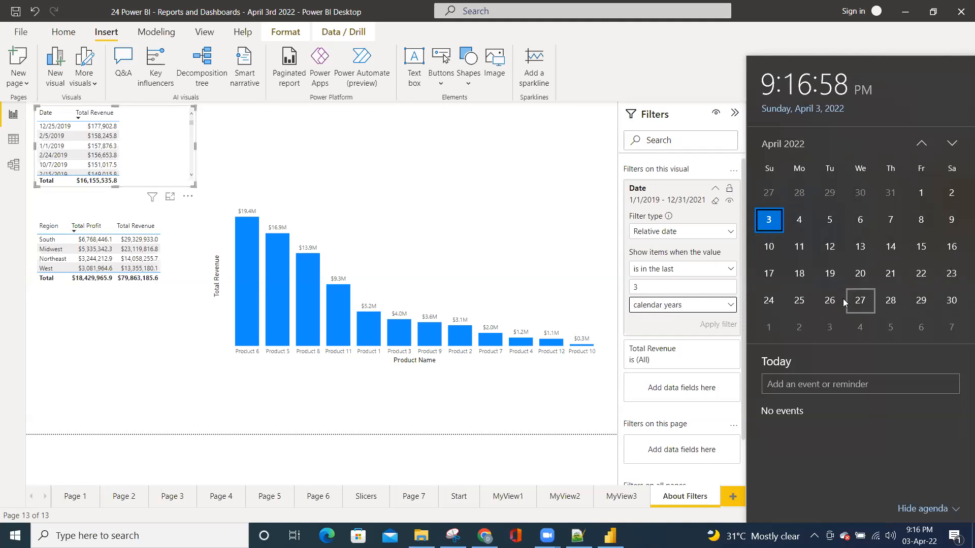
pyautogui.click(923, 144)
pyautogui.click(922, 144)
pyautogui.click(922, 144)
pyautogui.click(922, 144)
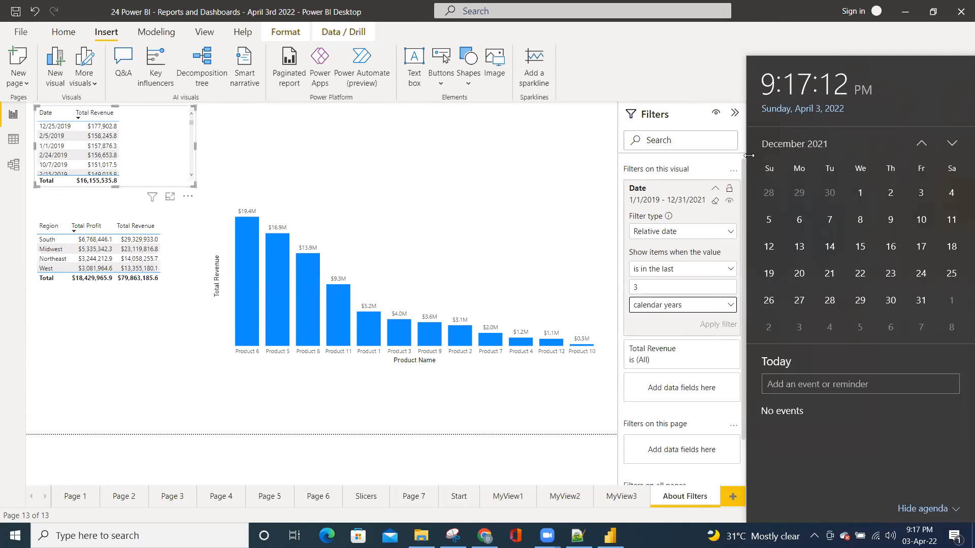
pyautogui.click(516, 203)
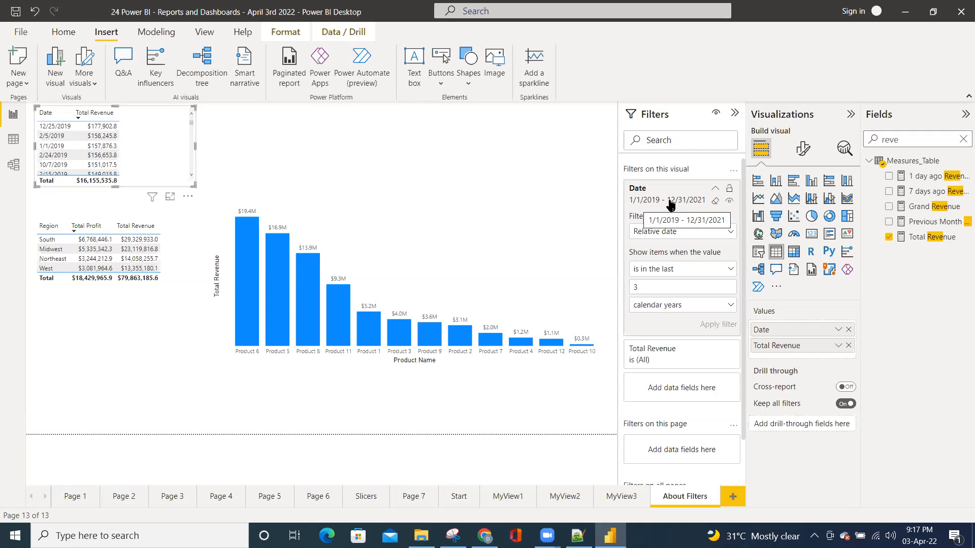
# Capture the Date filter's relative date settings with Snipping Tool, and return to Power BI Desktop
pyautogui.click(676, 307)
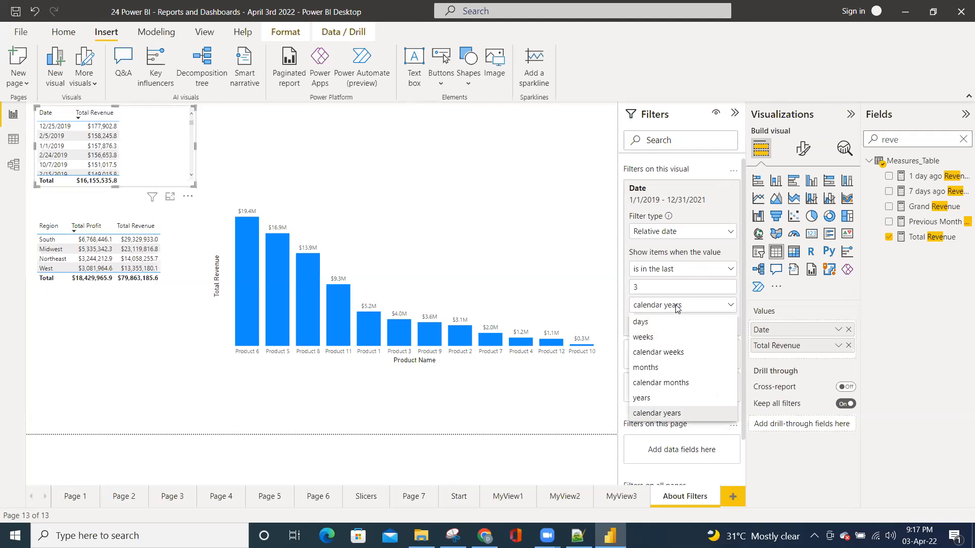
pyautogui.click(669, 305)
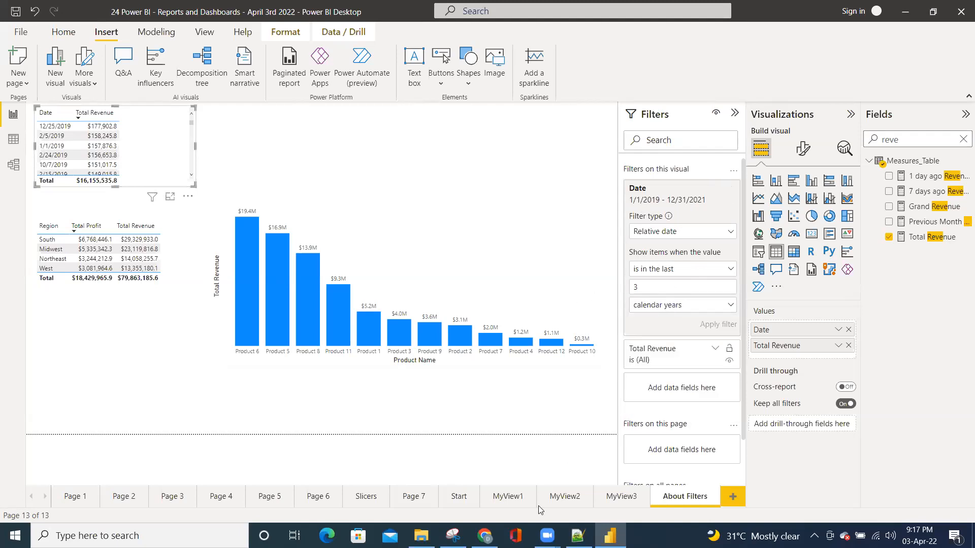
pyautogui.click(452, 536)
pyautogui.click(29, 134)
pyautogui.moveTo(614, 160); pyautogui.dragTo(745, 333)
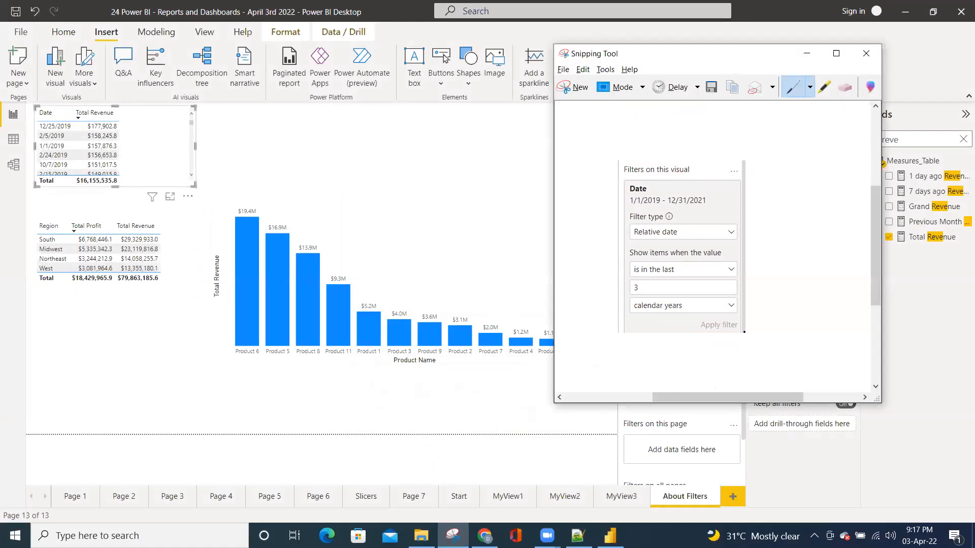
pyautogui.hotkey('alt', 'Tab')
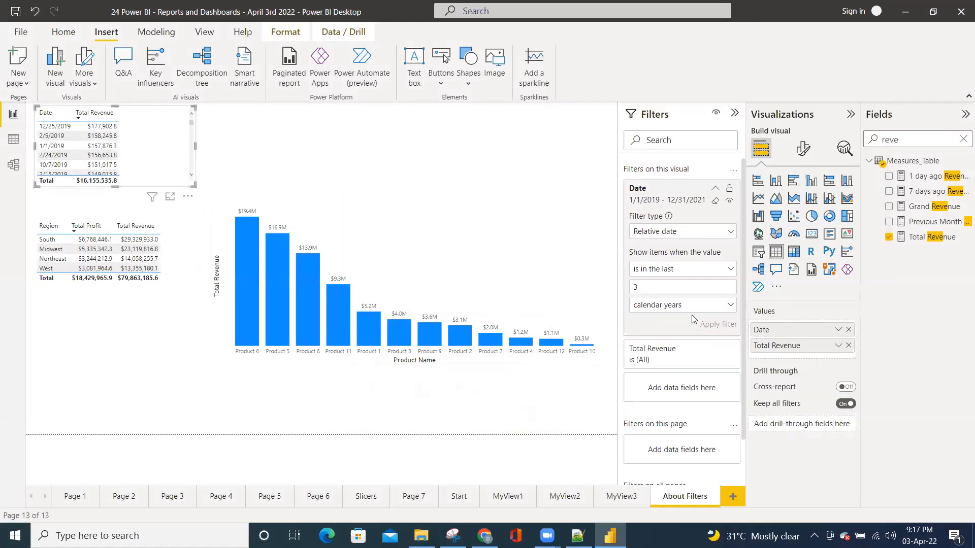
# Change the relative Date filter's period unit to years and apply it
pyautogui.click(681, 307)
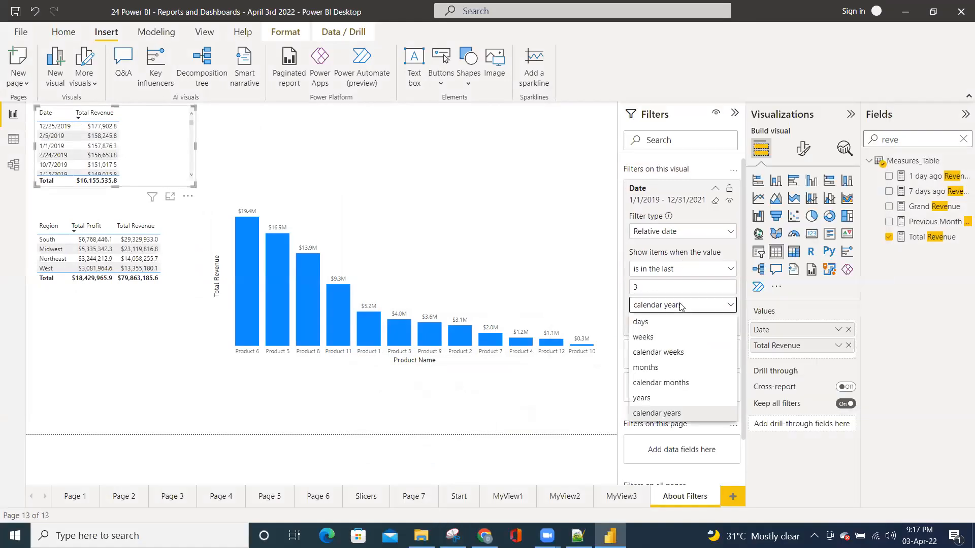
pyautogui.click(647, 399)
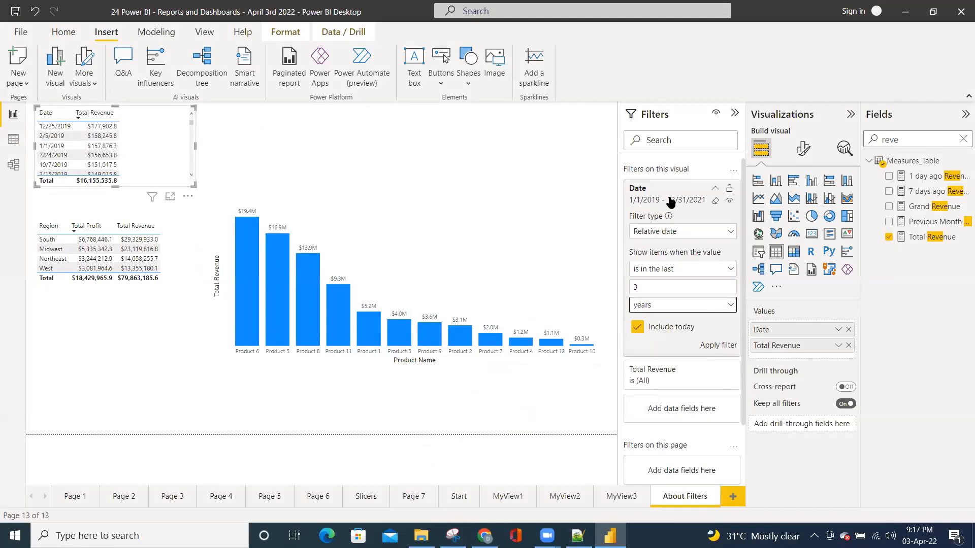
pyautogui.click(707, 347)
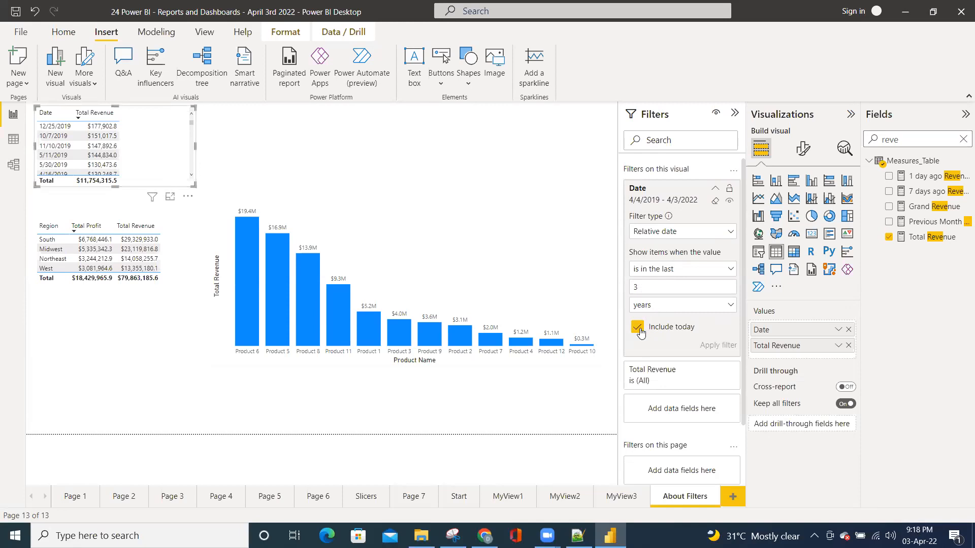
# Apply the relative Date filter with today excluded, and reapply it with today included
pyautogui.click(638, 329)
pyautogui.click(711, 346)
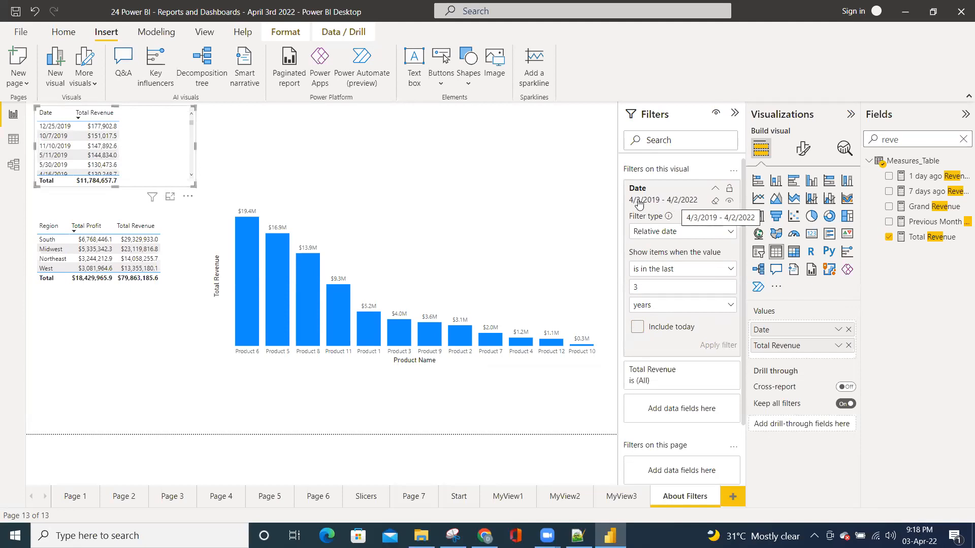
pyautogui.click(638, 327)
pyautogui.click(714, 348)
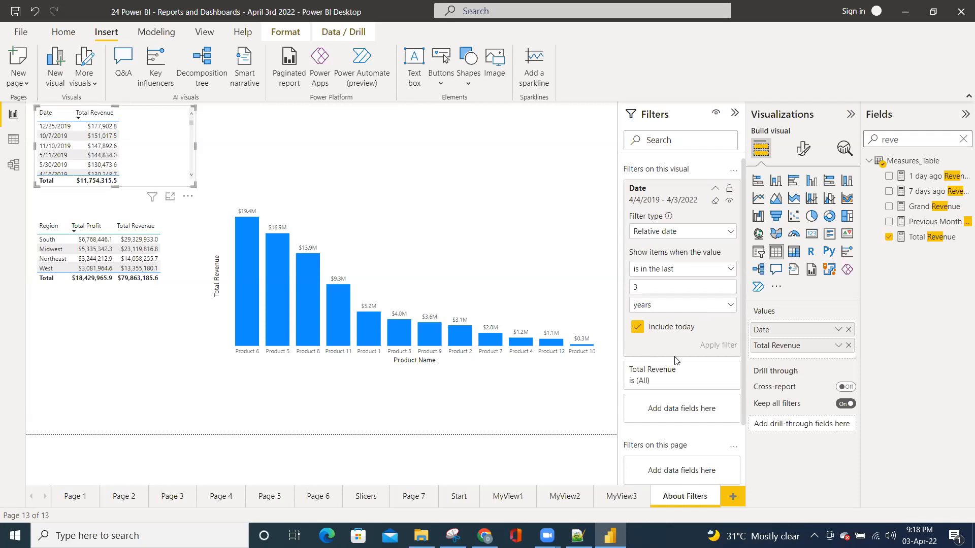
# Apply the relative Date filter for the last 3 calendar months, and reapply it for the last 30 calendar months
pyautogui.click(692, 306)
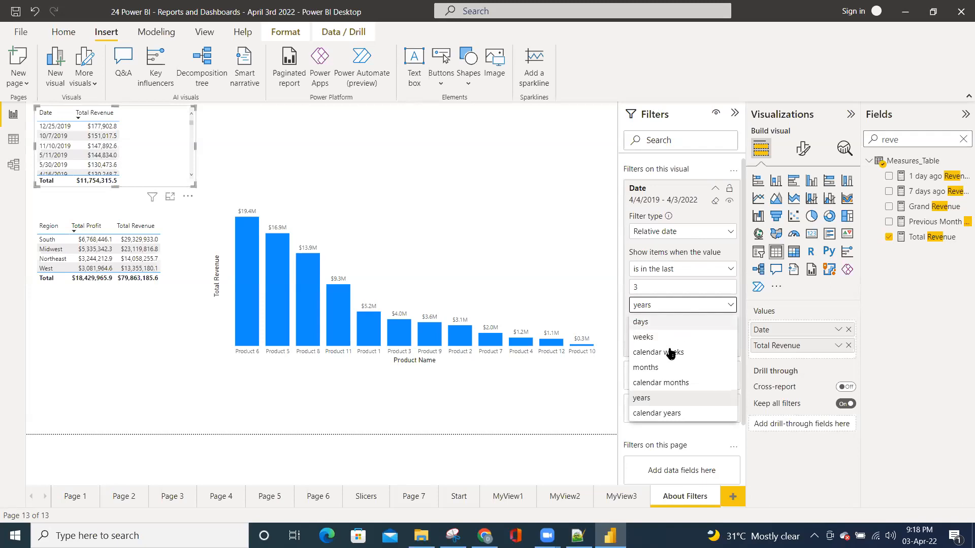
pyautogui.click(660, 383)
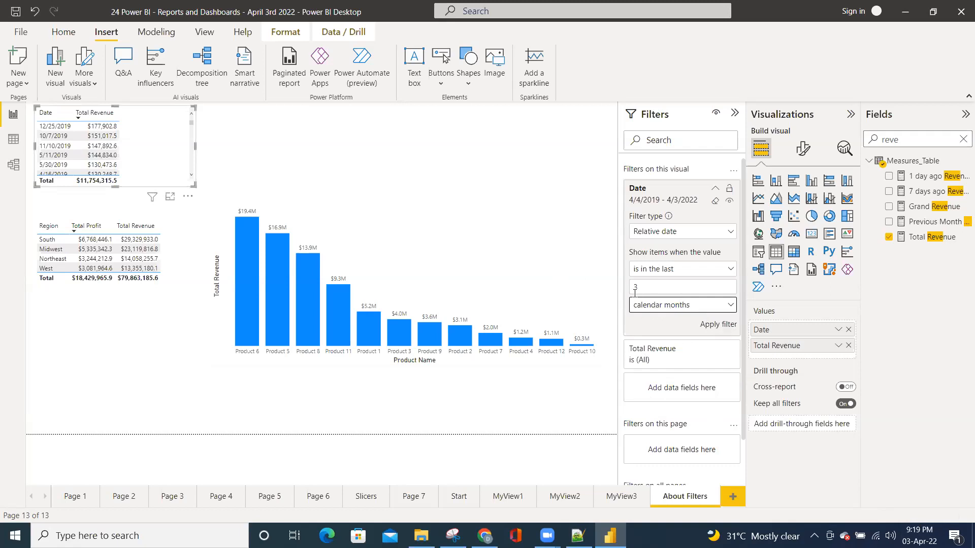
pyautogui.click(715, 326)
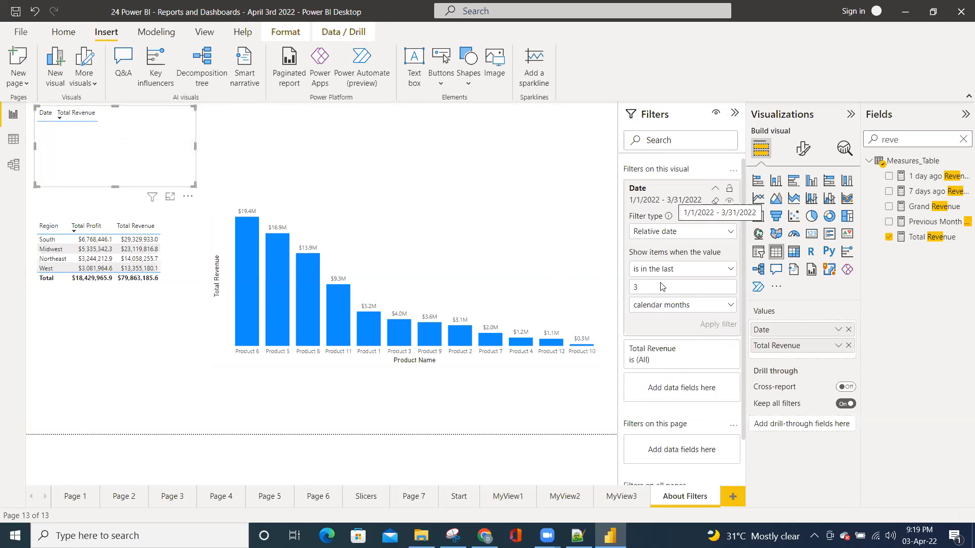
pyautogui.write('0')
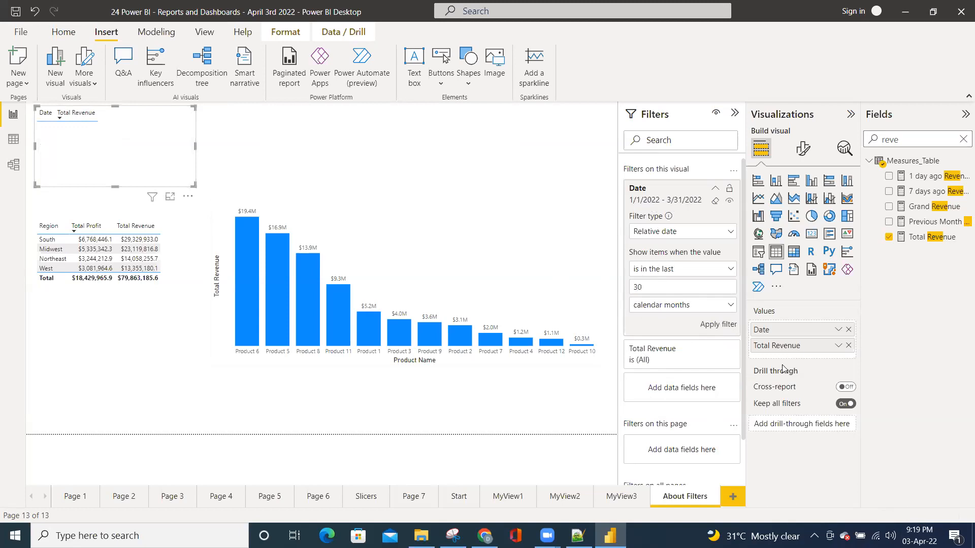
pyautogui.click(729, 329)
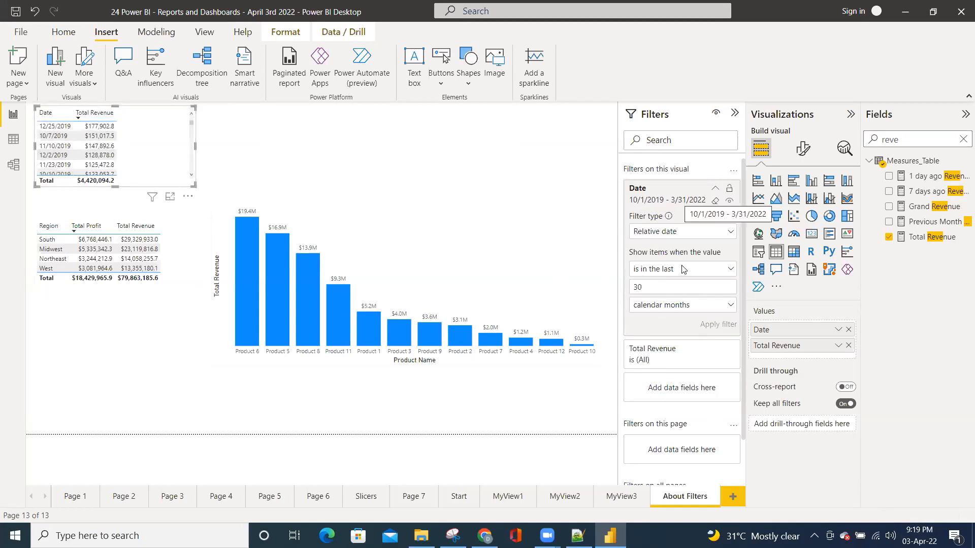
# Set the relative Date filter to the last 3 months and apply it
pyautogui.press('BackSpace')
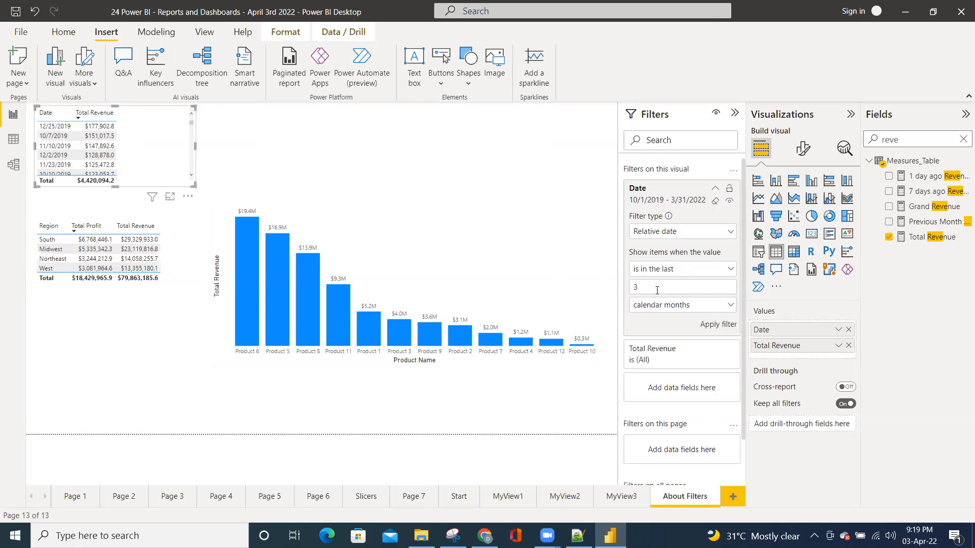
pyautogui.click(654, 303)
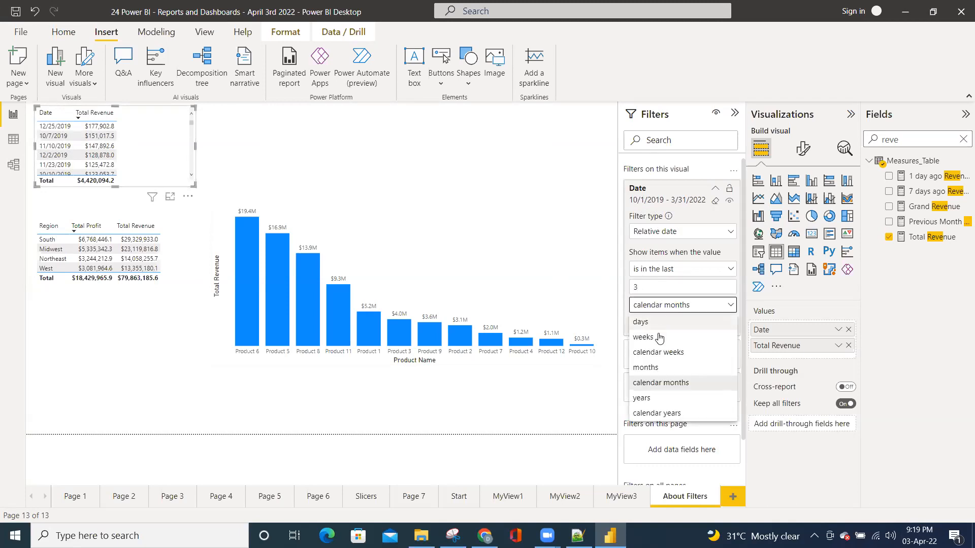
pyautogui.click(653, 367)
pyautogui.click(718, 345)
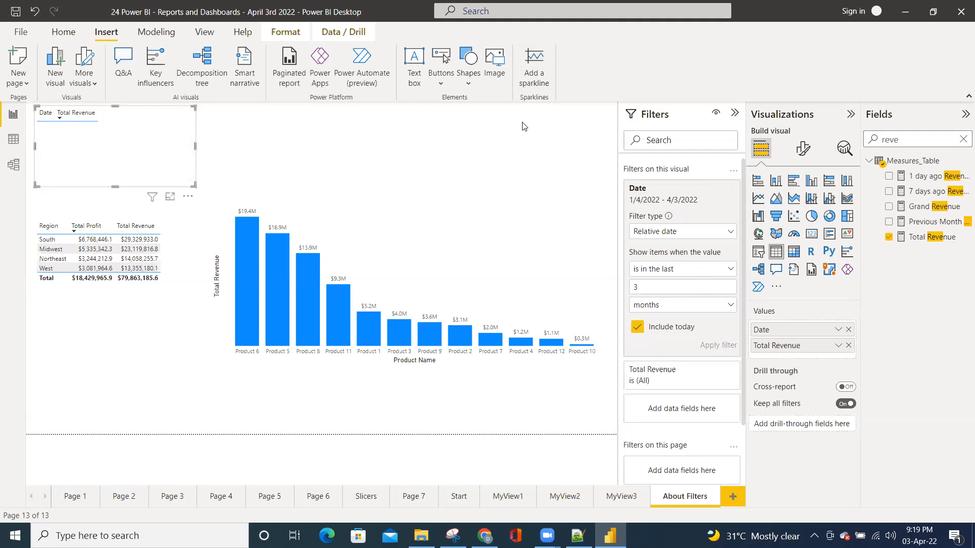
# Try weeks and days as the relative Date filter's unit, and apply the filter for the last 36 calendar months
pyautogui.click(709, 308)
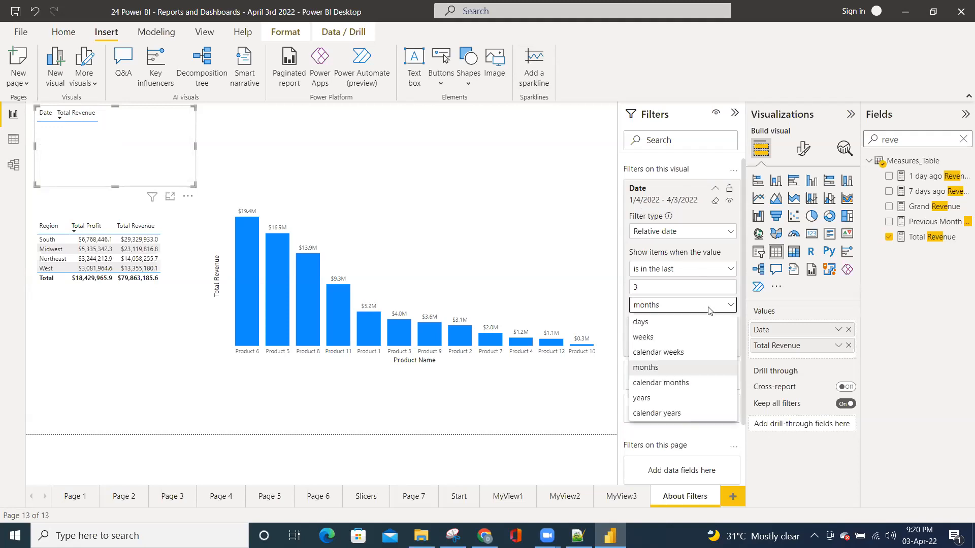
pyautogui.click(656, 337)
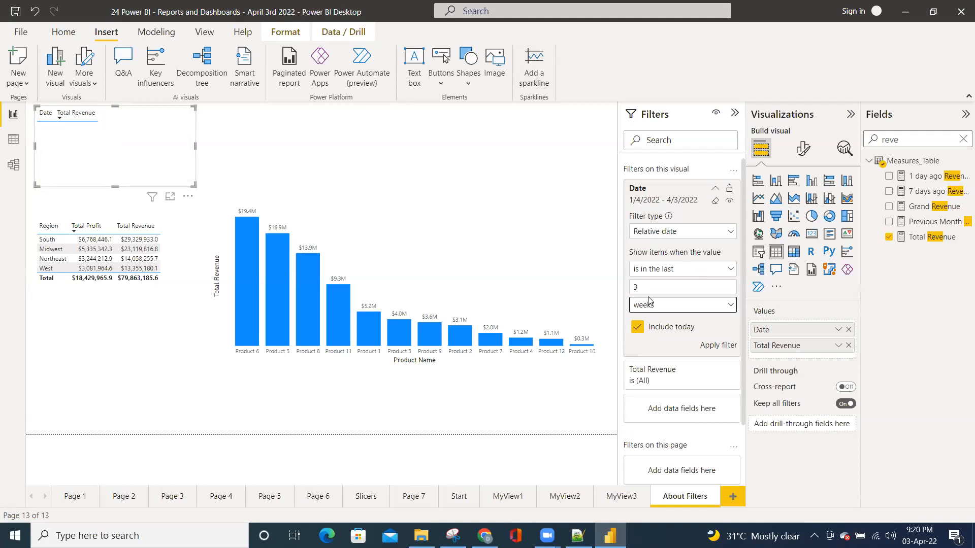
pyautogui.click(655, 306)
pyautogui.click(655, 325)
pyautogui.click(651, 288)
pyautogui.write('6')
pyautogui.click(662, 308)
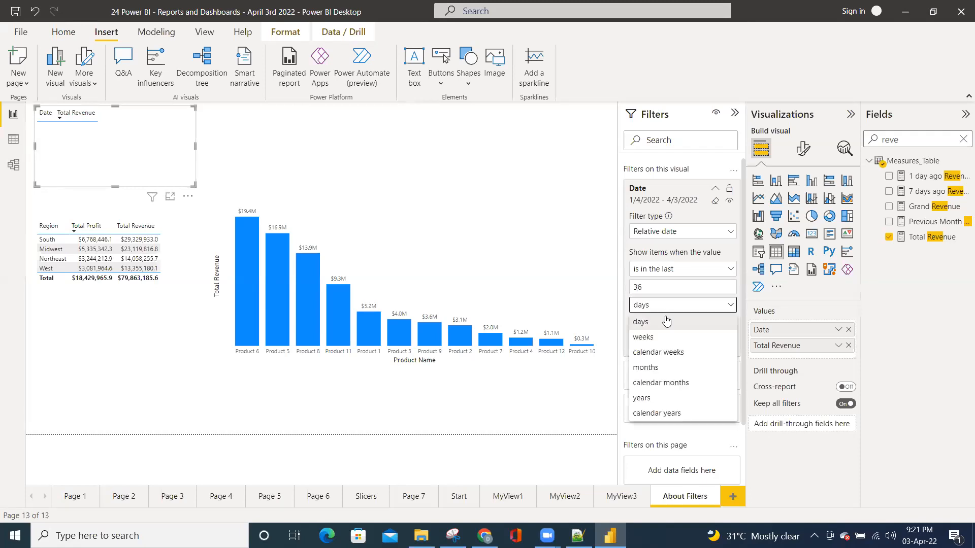
pyautogui.click(660, 382)
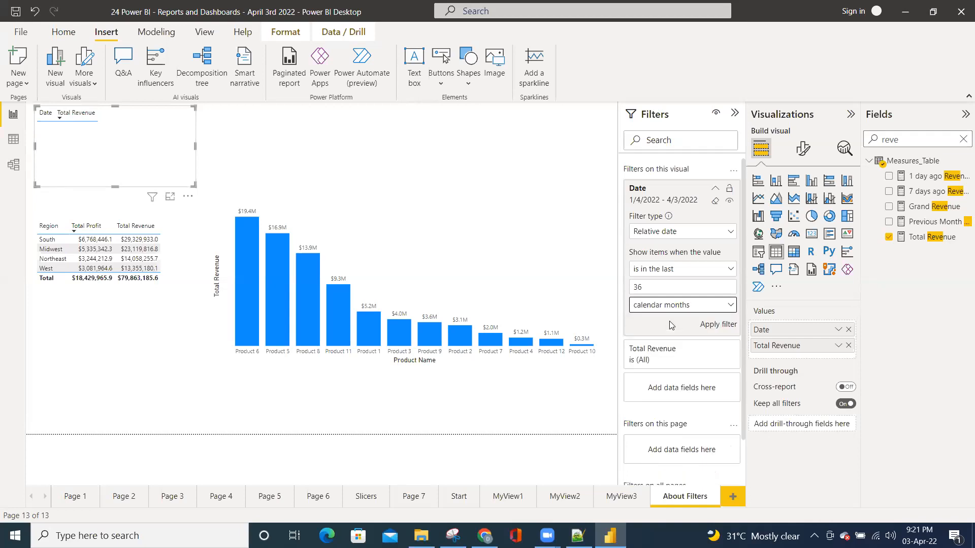
pyautogui.click(713, 324)
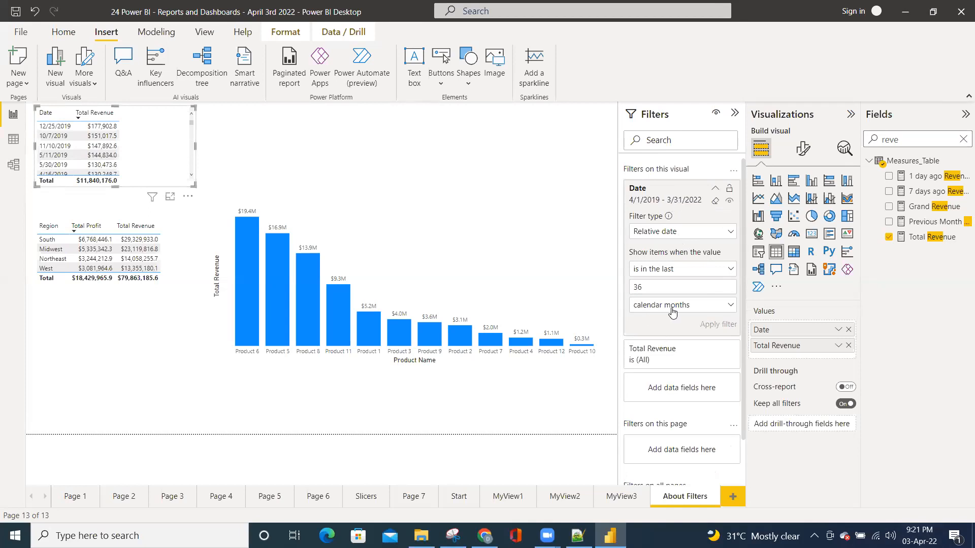
# Save the report and clear the visual selection on the canvas
pyautogui.moveTo(642, 288); pyautogui.dragTo(630, 287)
pyautogui.click(15, 10)
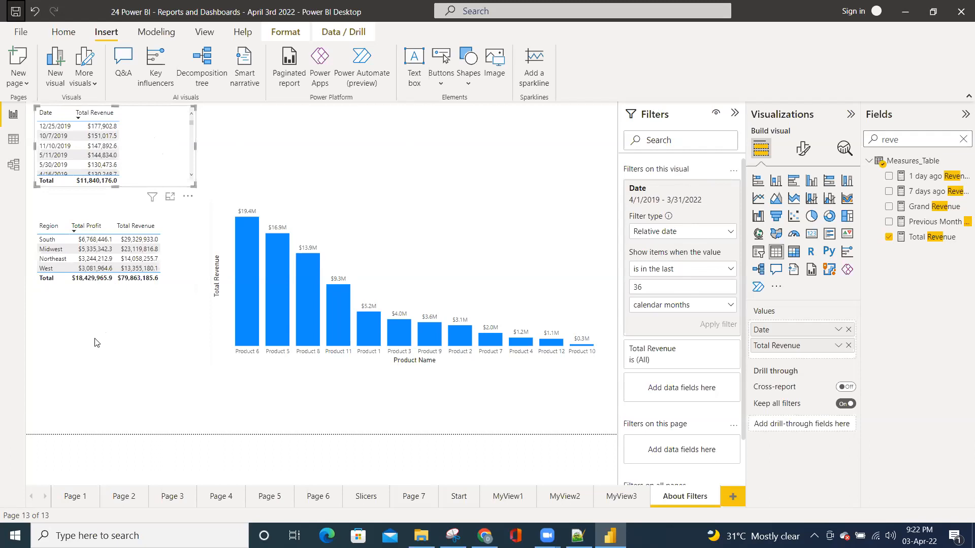
pyautogui.click(141, 333)
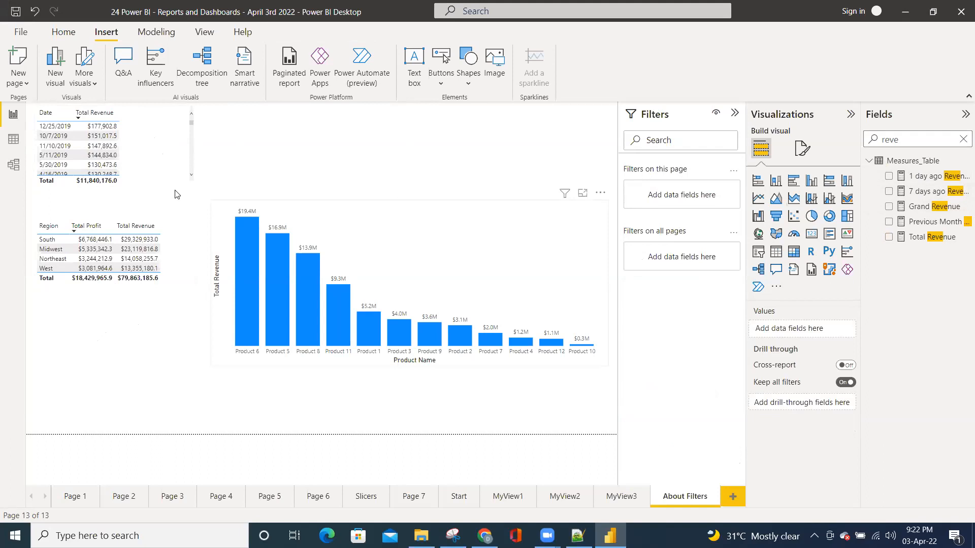
pyautogui.click(159, 172)
pyautogui.click(147, 330)
# Search the fields for "year" and add Calendar_TB's Year as a filter on this page
pyautogui.click(961, 140)
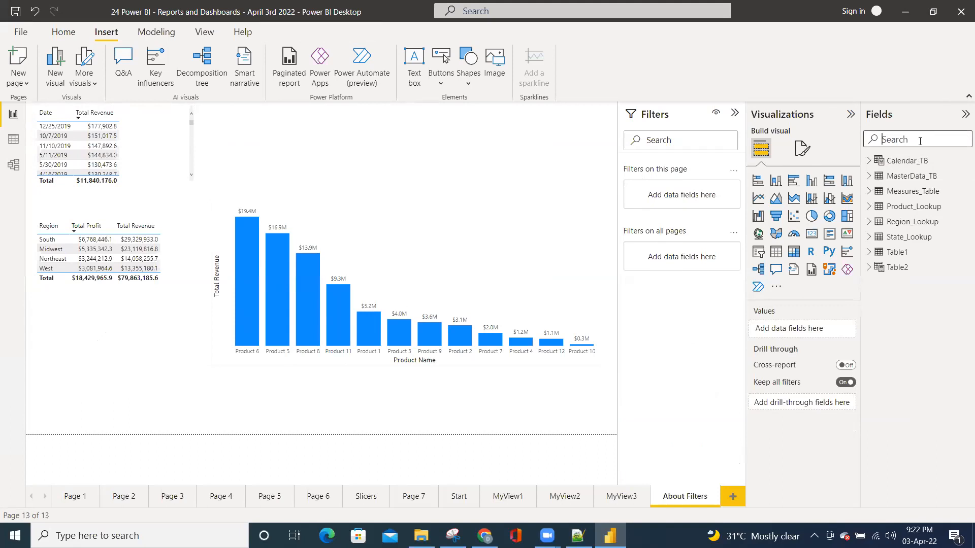
pyautogui.write('da')
pyautogui.press('BackSpace')
pyautogui.press('BackSpace')
pyautogui.write('ye')
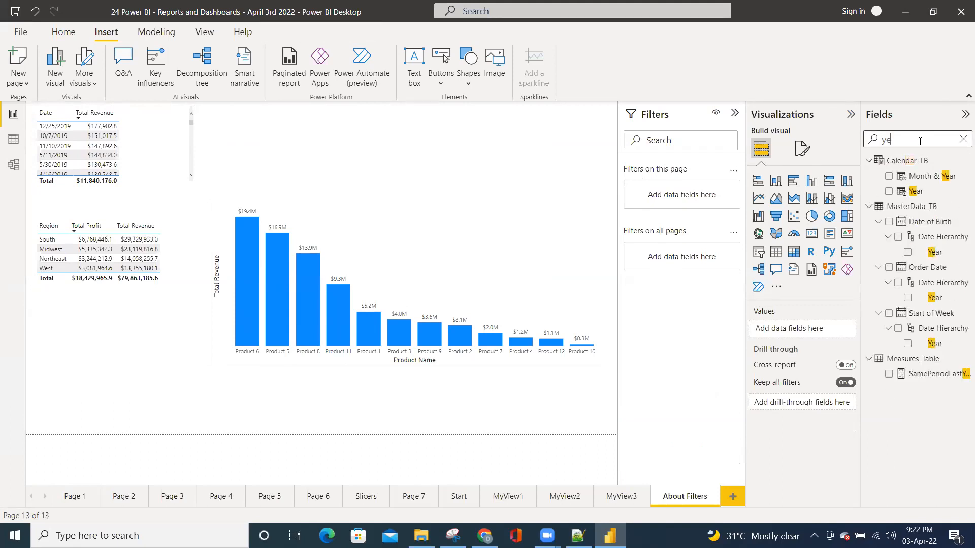
pyautogui.write('ar')
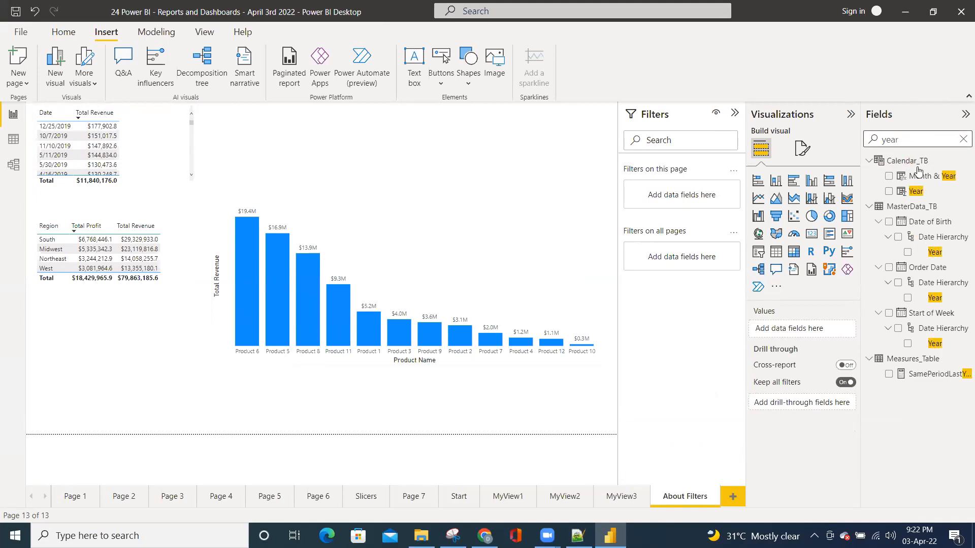
pyautogui.moveTo(914, 196); pyautogui.dragTo(684, 198)
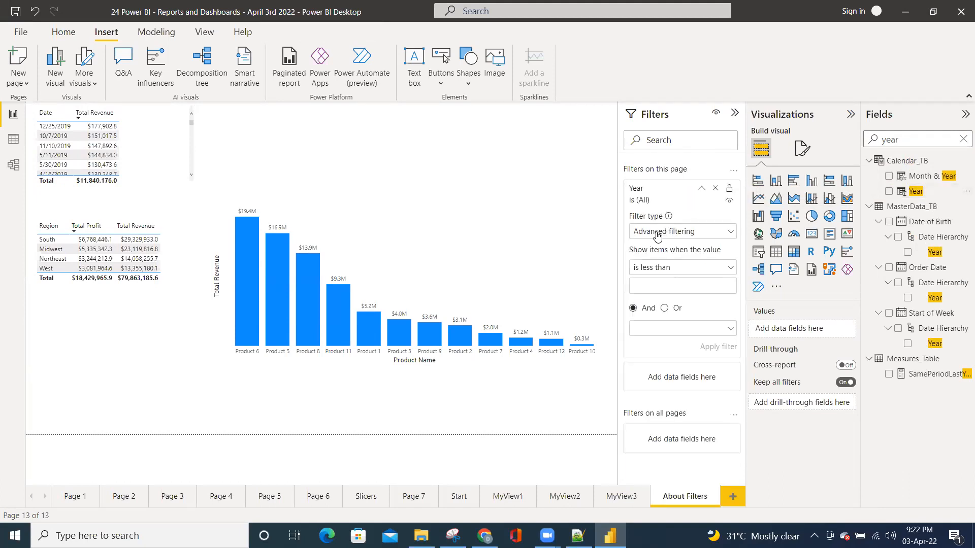
# Switch the Year page filter to basic filtering and include every year except 2020
pyautogui.click(681, 231)
pyautogui.click(647, 254)
pyautogui.click(665, 233)
pyautogui.click(653, 255)
pyautogui.click(658, 235)
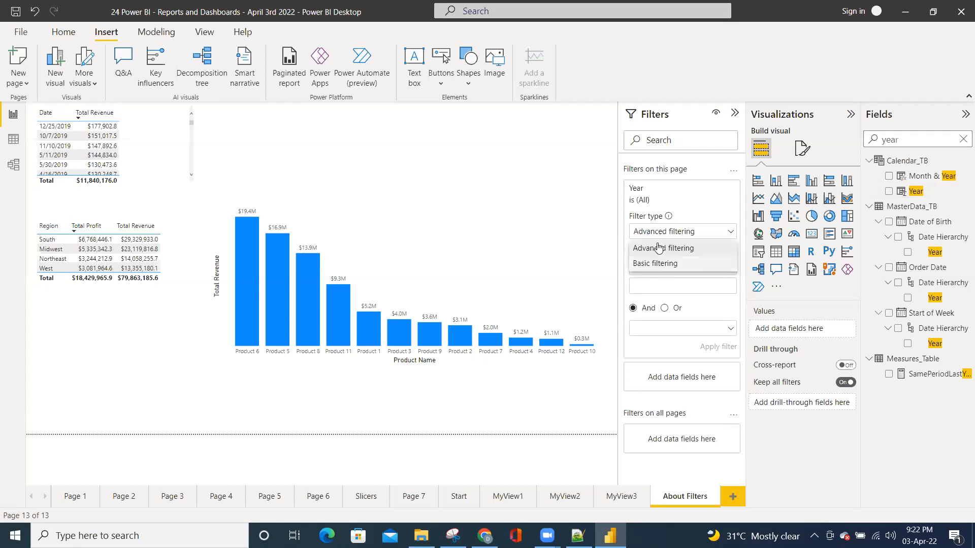
pyautogui.click(655, 263)
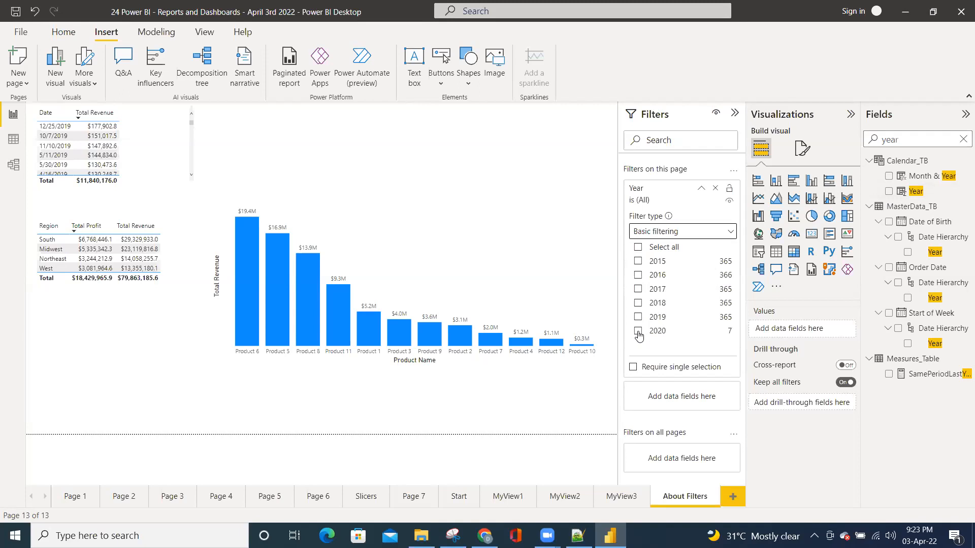
pyautogui.click(638, 248)
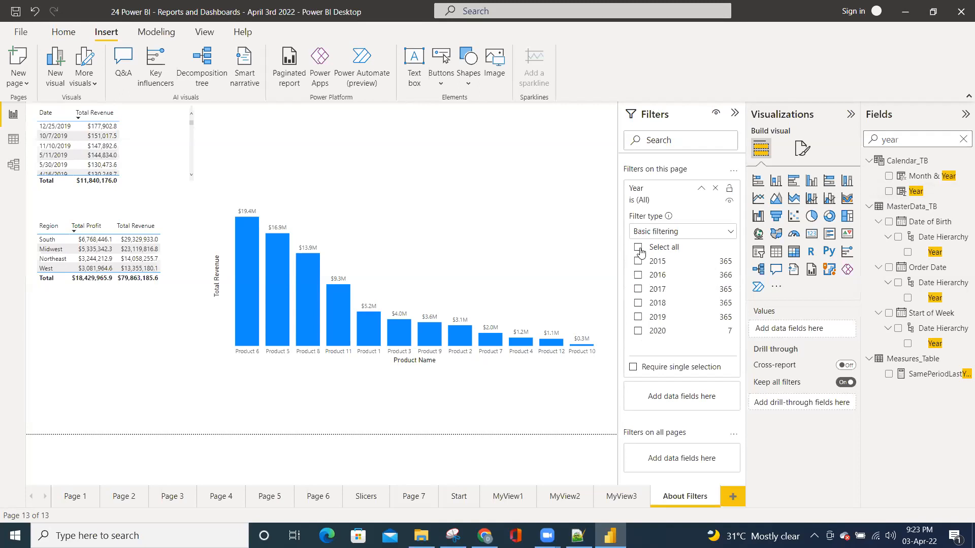
pyautogui.click(639, 330)
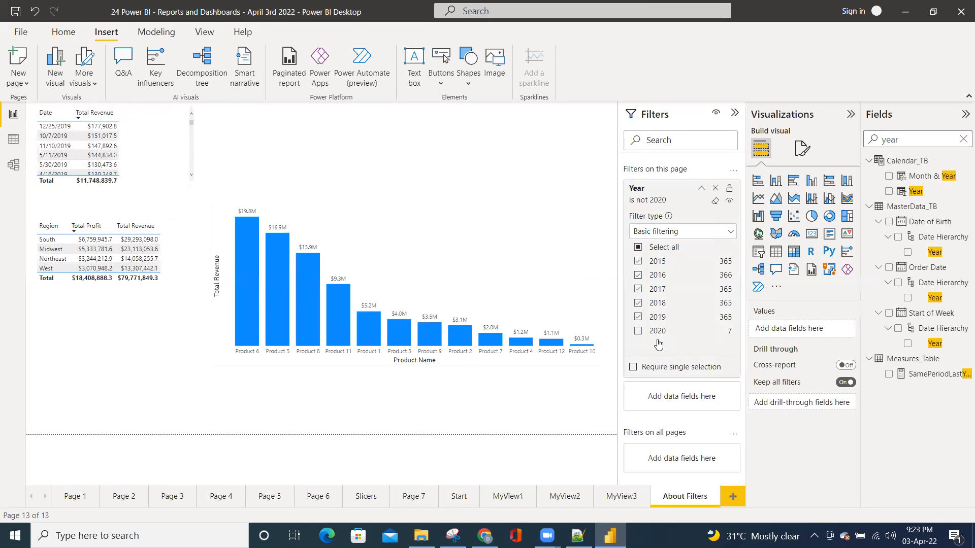
# Search the fields for "tota" and add a card visual showing Total Revenue
pyautogui.click(963, 139)
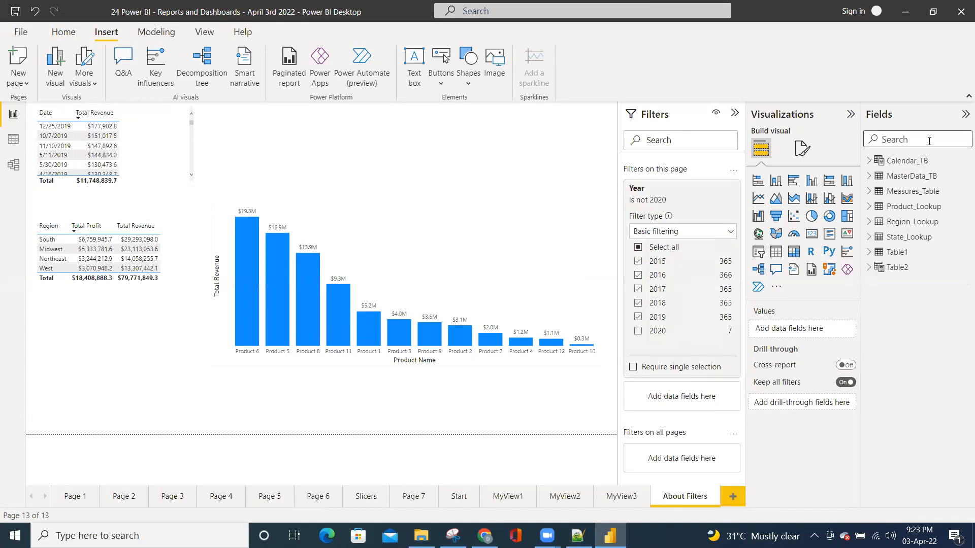
pyautogui.write('tota')
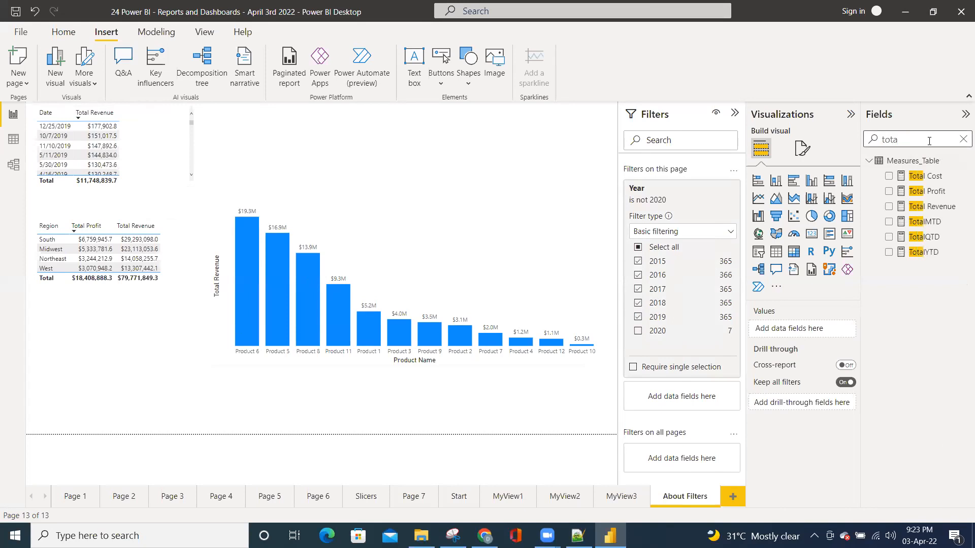
pyautogui.click(889, 206)
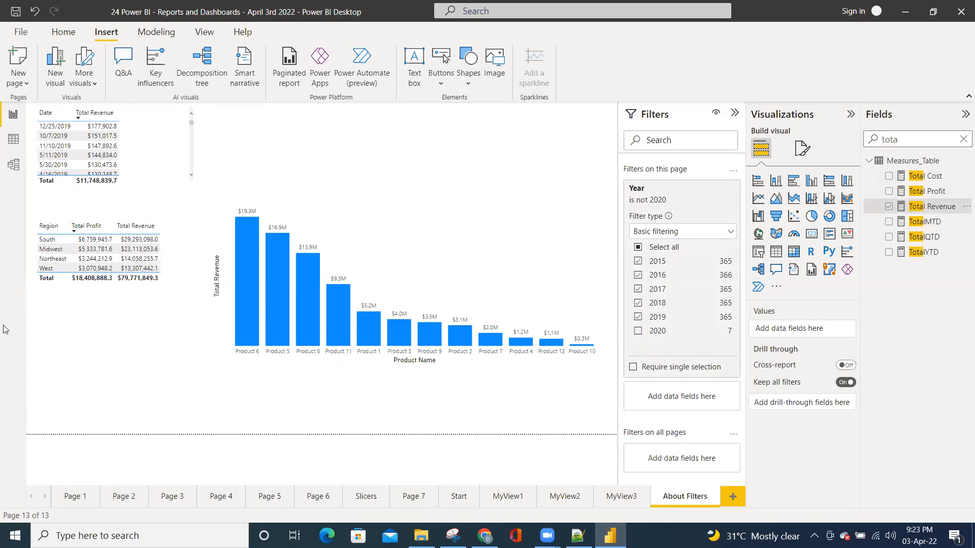
pyautogui.click(811, 234)
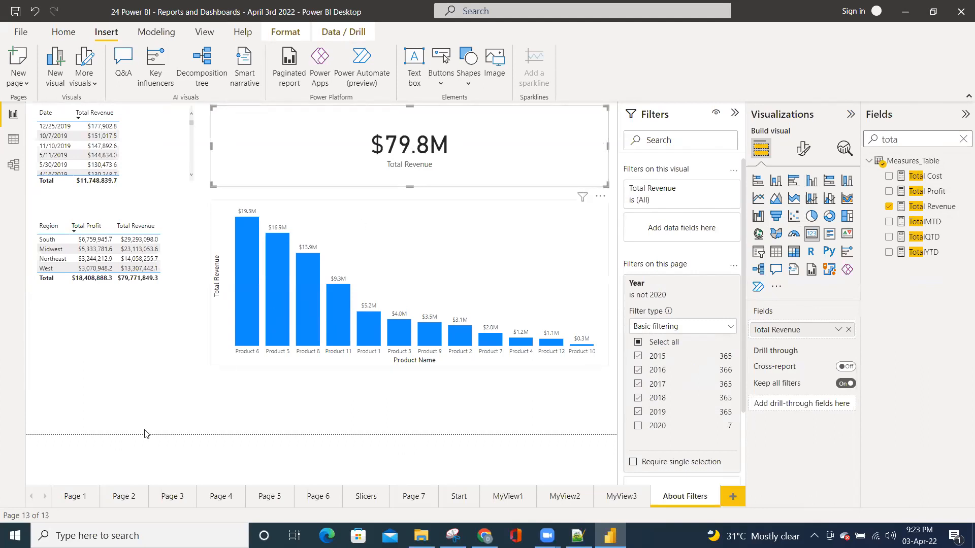
# Compare the Total Revenue card with the one on Page 1, and reselect the card on the About Filters page
pyautogui.click(80, 497)
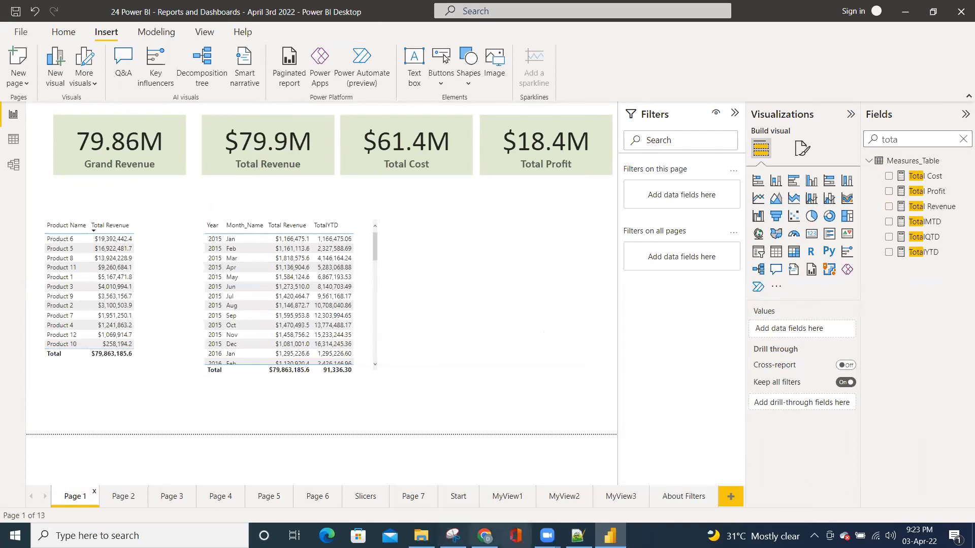
pyautogui.click(675, 504)
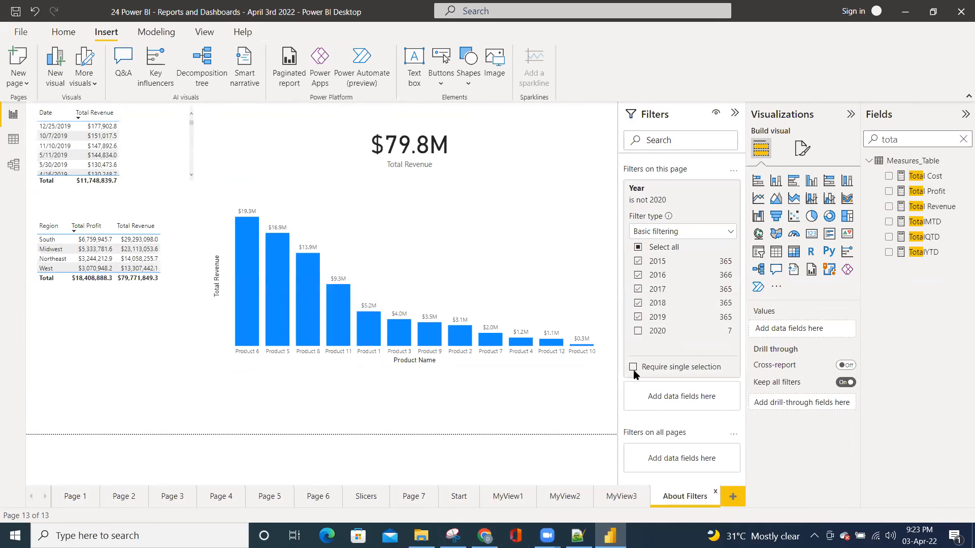
pyautogui.click(427, 177)
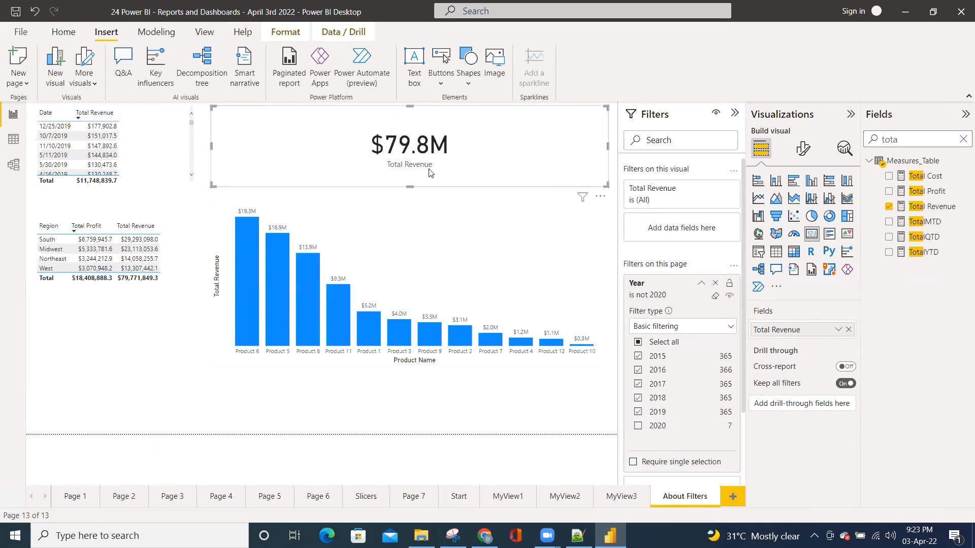
# Include 2020 again in the Year page filter, compare the revenue with Page 1, and exclude 2019
pyautogui.click(640, 428)
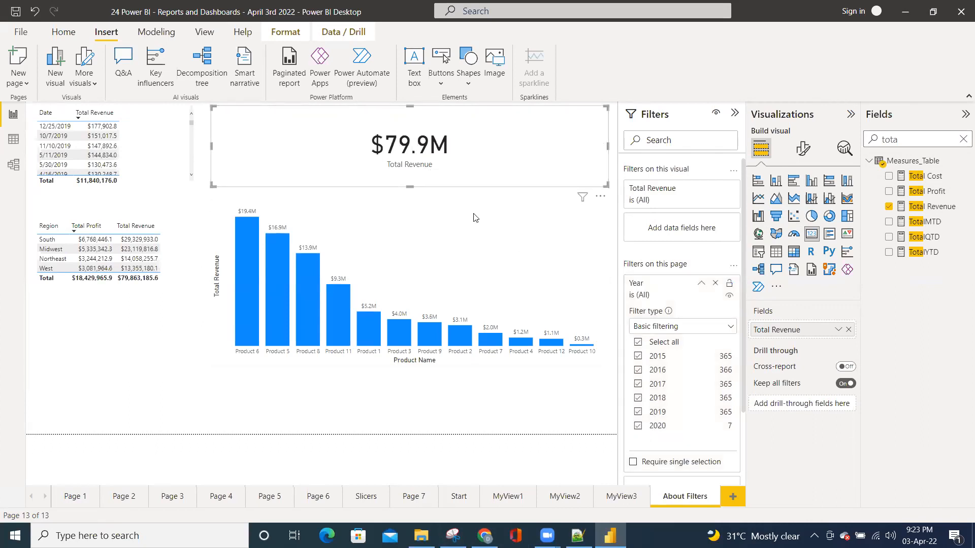
pyautogui.click(66, 497)
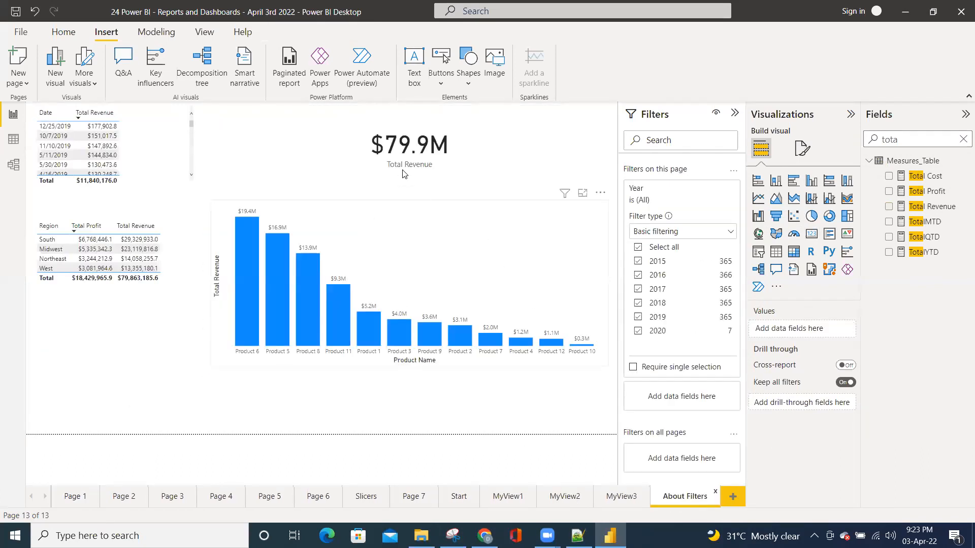
pyautogui.click(638, 317)
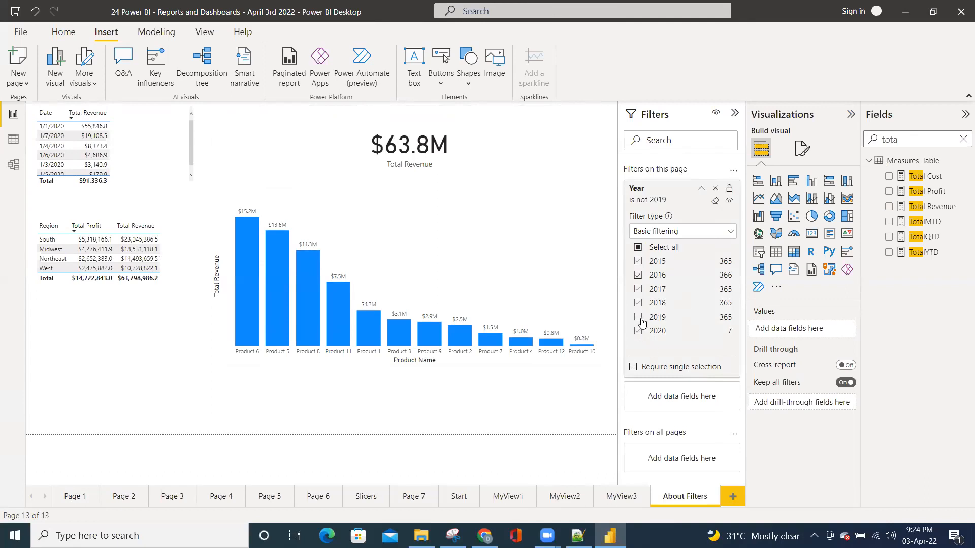
# Switch the Year page filter to advanced filtering and review its comparison operators, keeping the "is not" 2019 condition
pyautogui.click(681, 235)
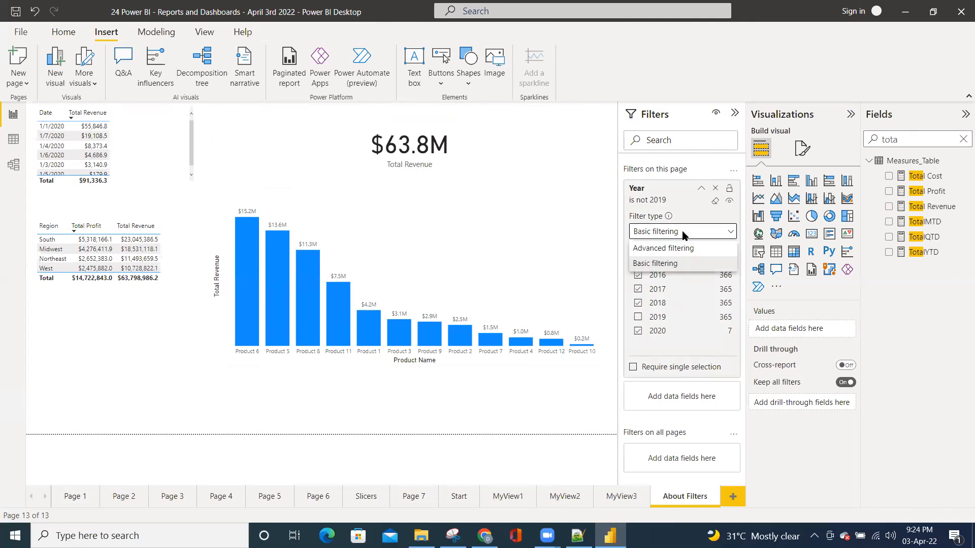
pyautogui.click(661, 248)
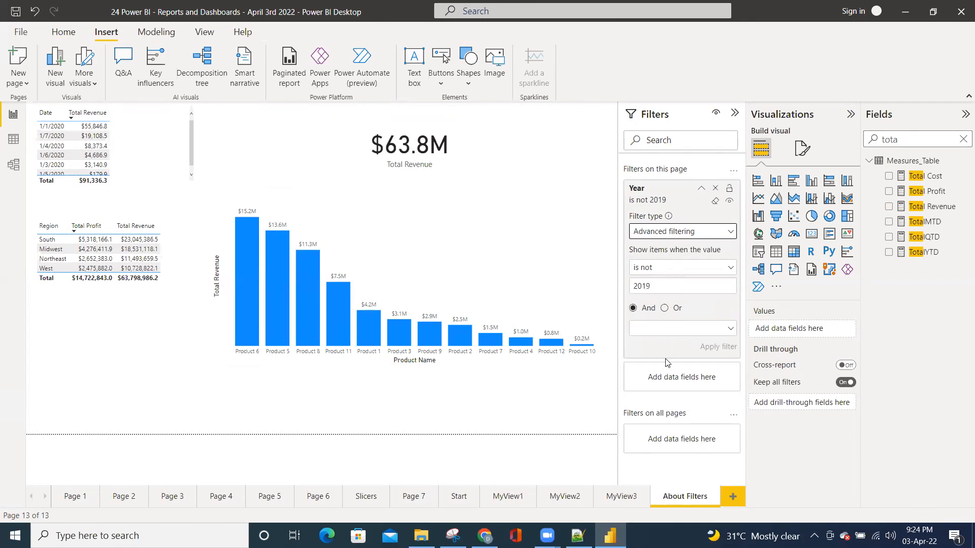
pyautogui.click(667, 274)
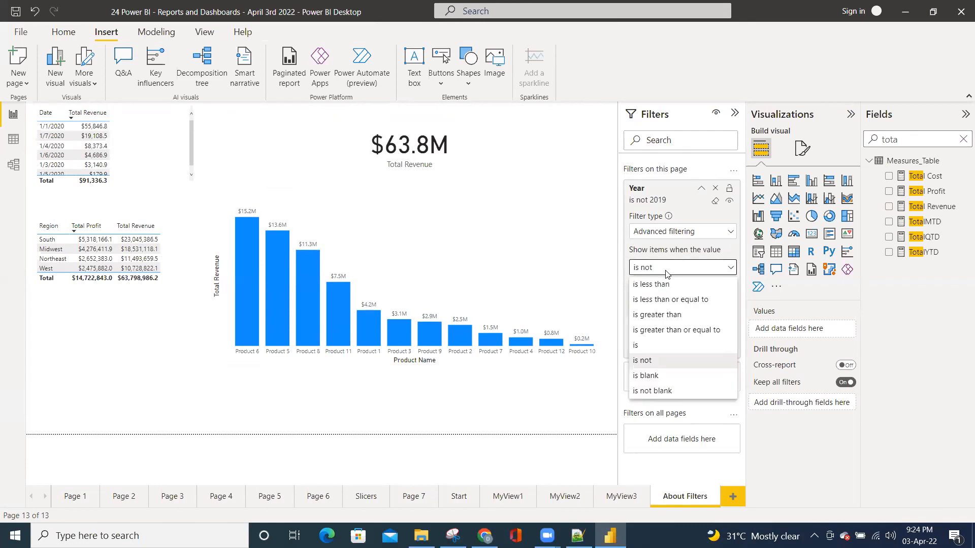
pyautogui.click(654, 362)
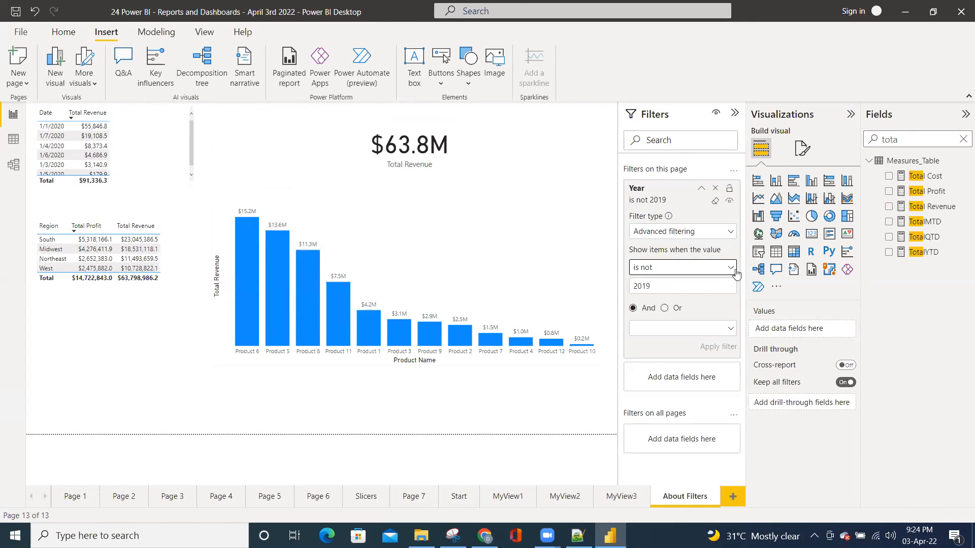
# Clear the Year page filter, rebuild it with basic filtering so that only 2019 is excluded, and save the report
pyautogui.click(715, 202)
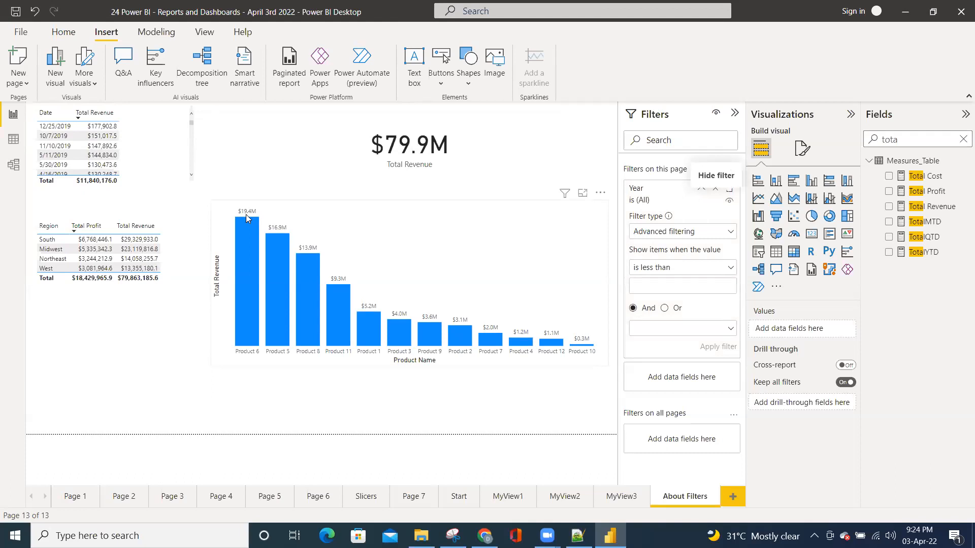
pyautogui.click(692, 232)
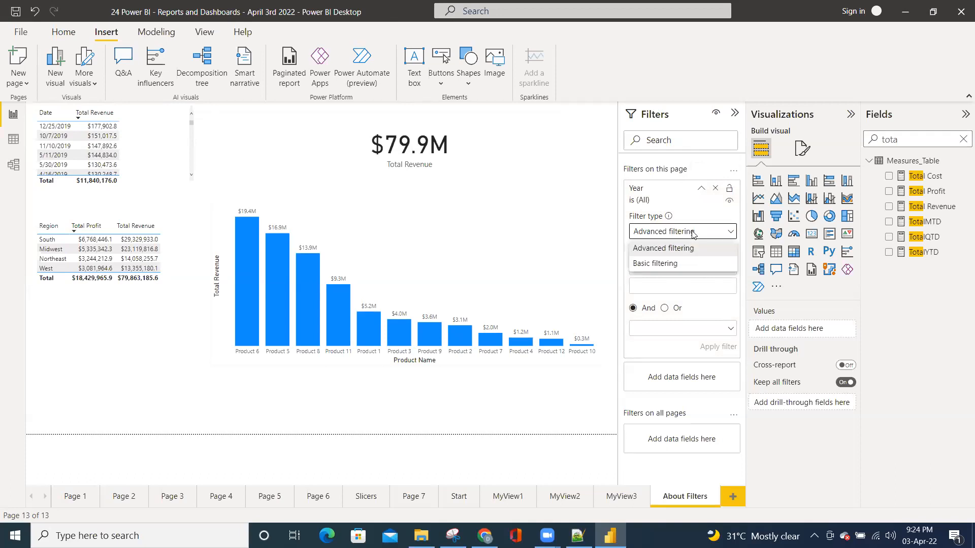
pyautogui.click(660, 263)
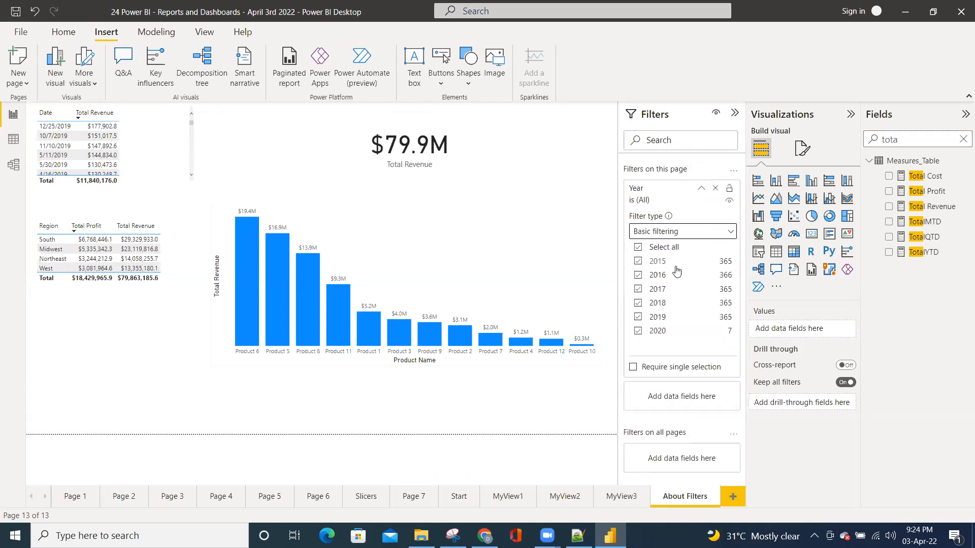
pyautogui.click(638, 317)
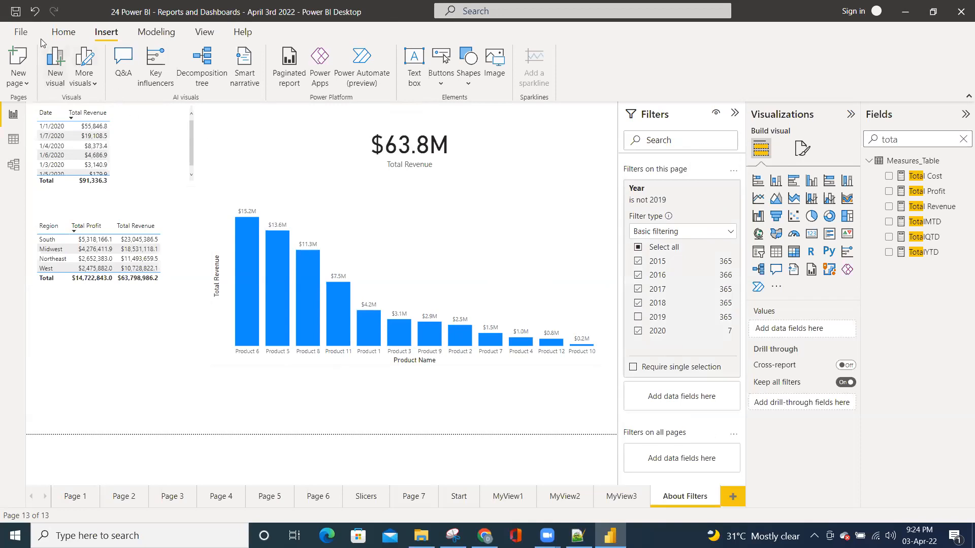
pyautogui.click(17, 11)
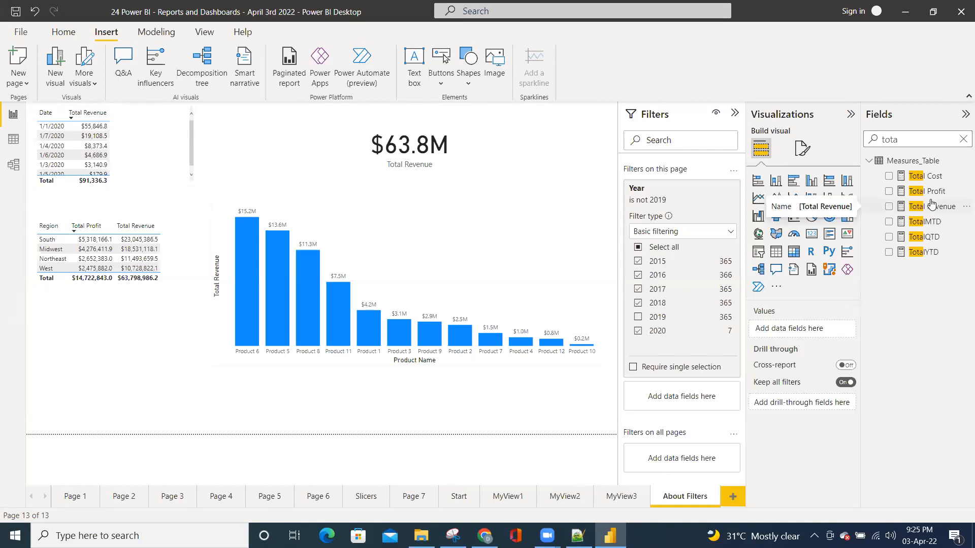
# Search the fields for "reg", add Region_Lookup's Manager as a filter on all pages, and exclude the second-listed manager
pyautogui.click(963, 139)
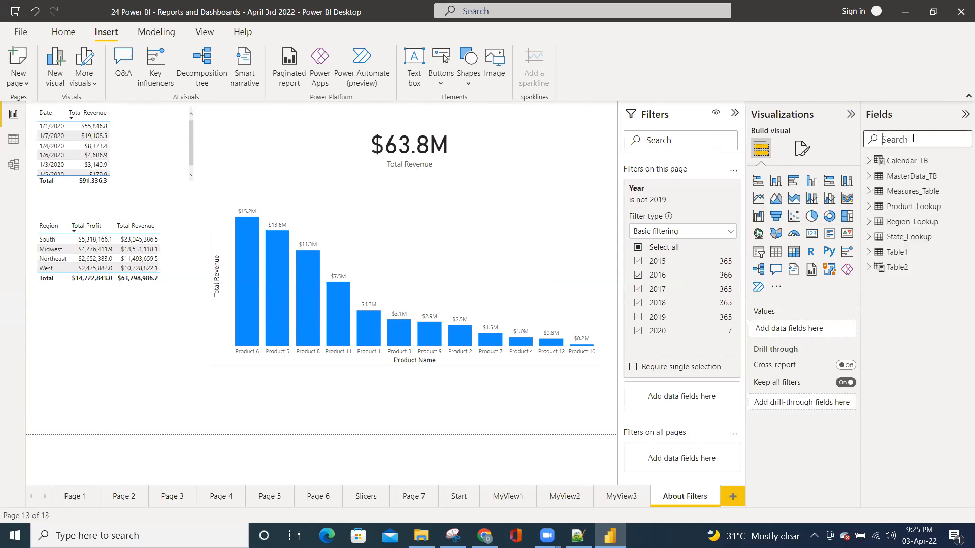
pyautogui.write('reg')
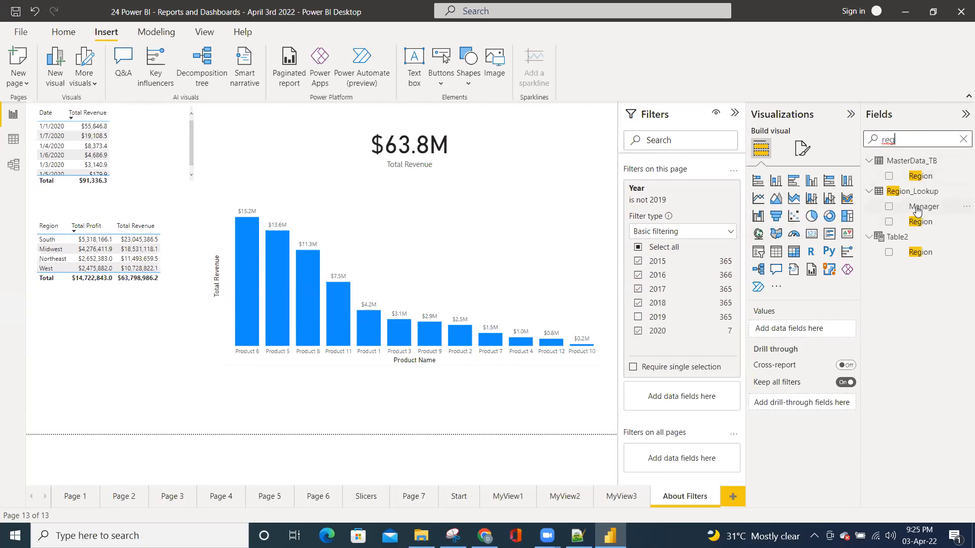
pyautogui.moveTo(917, 211); pyautogui.dragTo(696, 458)
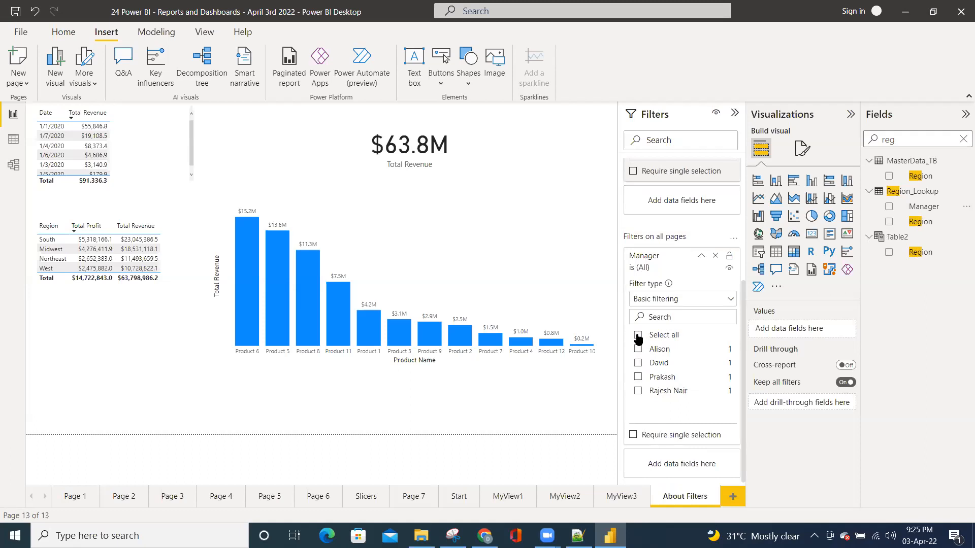
pyautogui.click(638, 364)
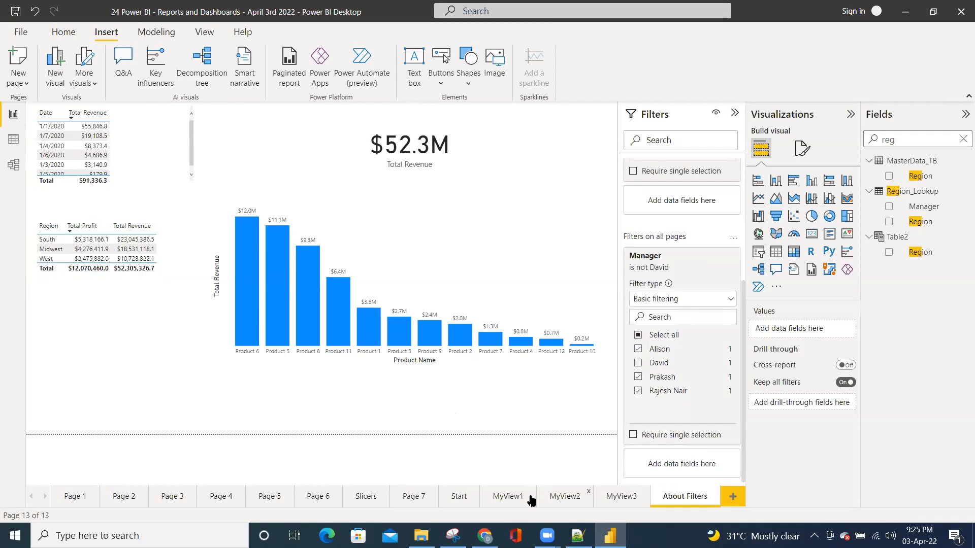
# Check the effect of the all-pages filter on MyView1's Total Revenue by Manager pie chart, and return to the About Filters page
pyautogui.click(508, 497)
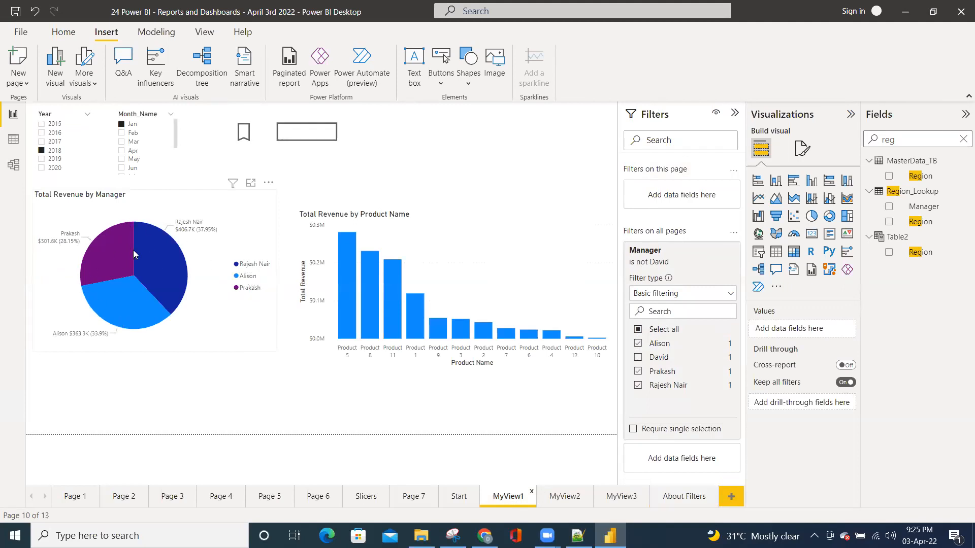
pyautogui.moveTo(134, 251)
pyautogui.click(685, 497)
# Include the excluded manager again in the all-pages Manager filter and check its effect on the Start, Page 7 and MyView1 pages
pyautogui.scroll(-3, 685, 433)
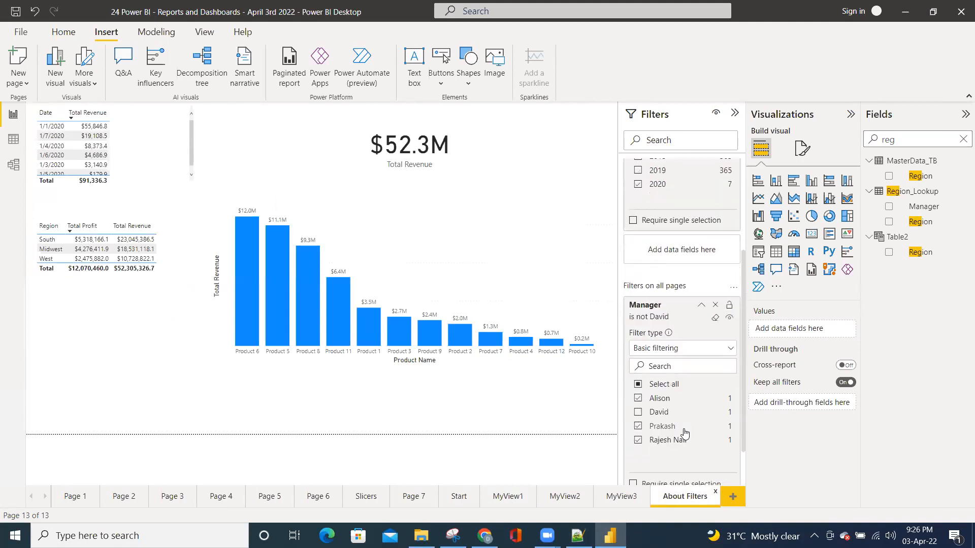
pyautogui.click(638, 413)
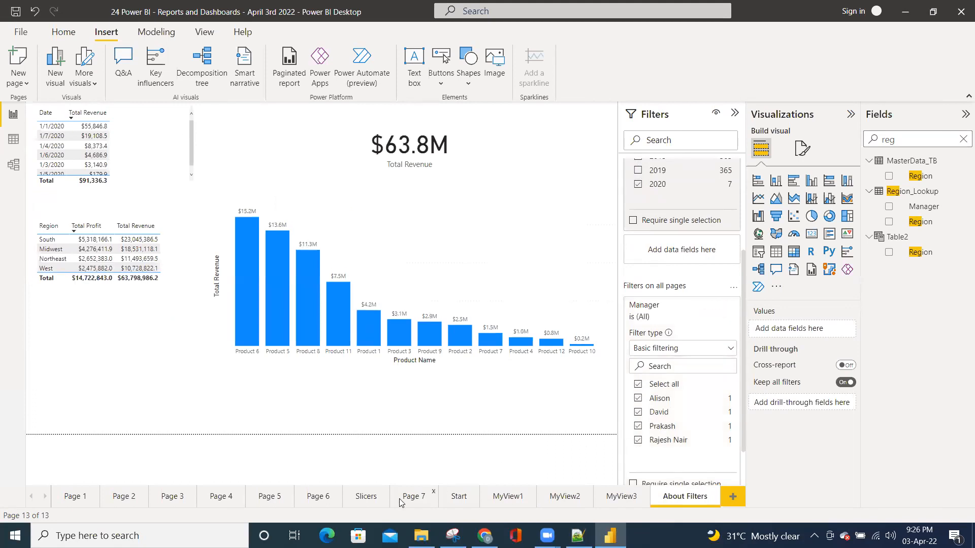
pyautogui.click(467, 501)
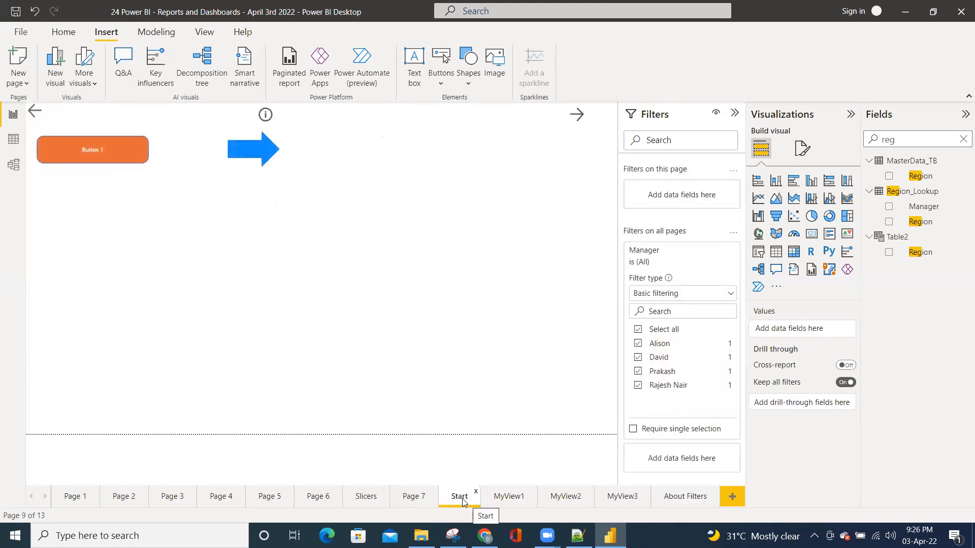
pyautogui.click(414, 497)
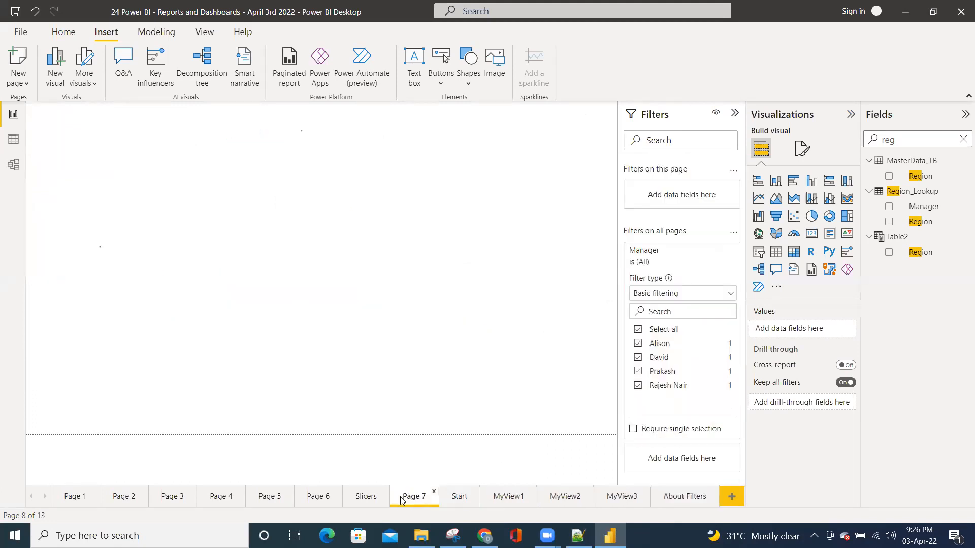
pyautogui.click(508, 497)
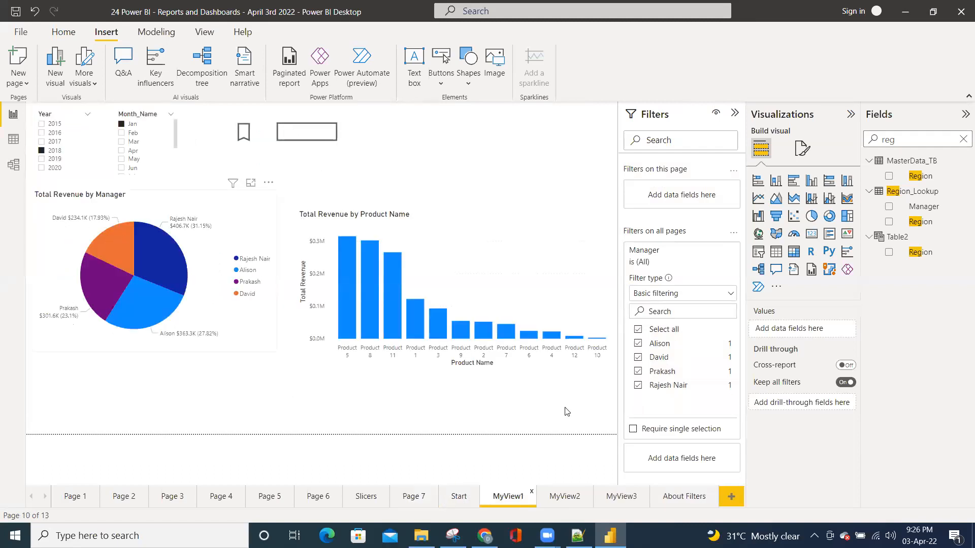
pyautogui.click(681, 505)
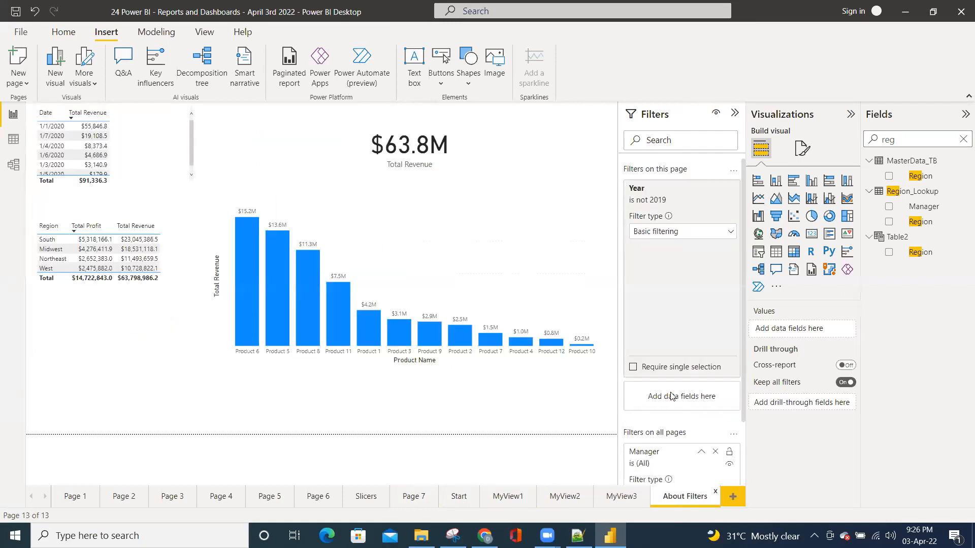
# Exclude the second-listed manager from the Manager filter on all pages again, and save the report
pyautogui.scroll(-2, 678, 457)
pyautogui.scroll(-2, 678, 457)
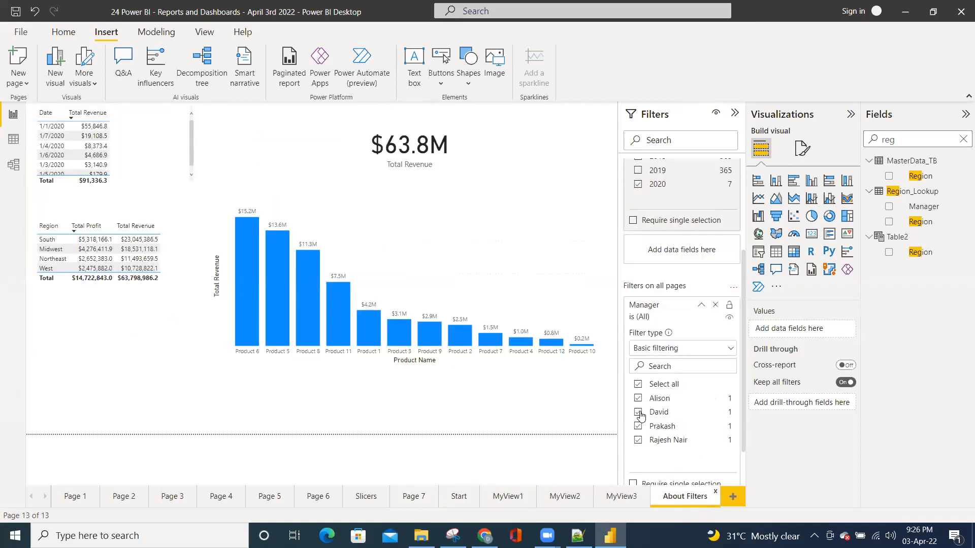
pyautogui.click(659, 413)
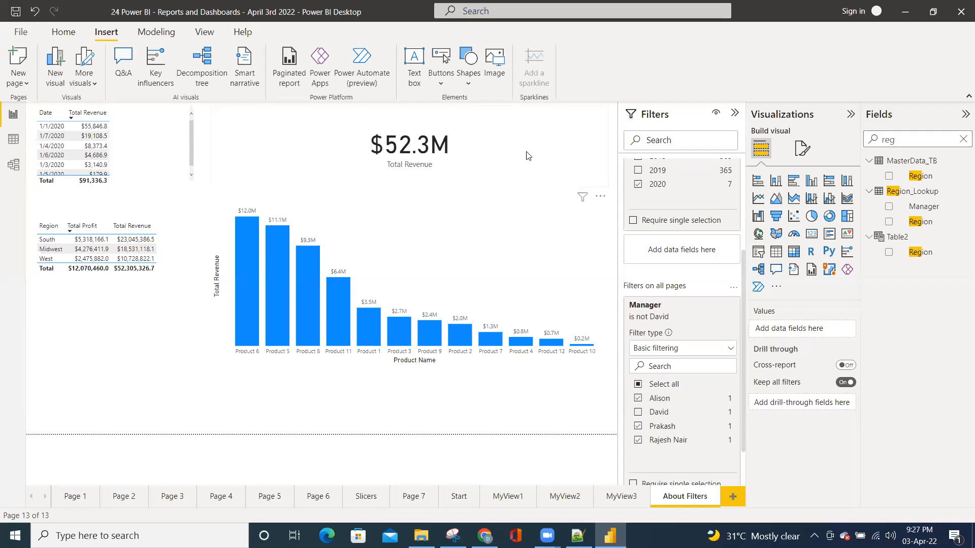
pyautogui.click(16, 11)
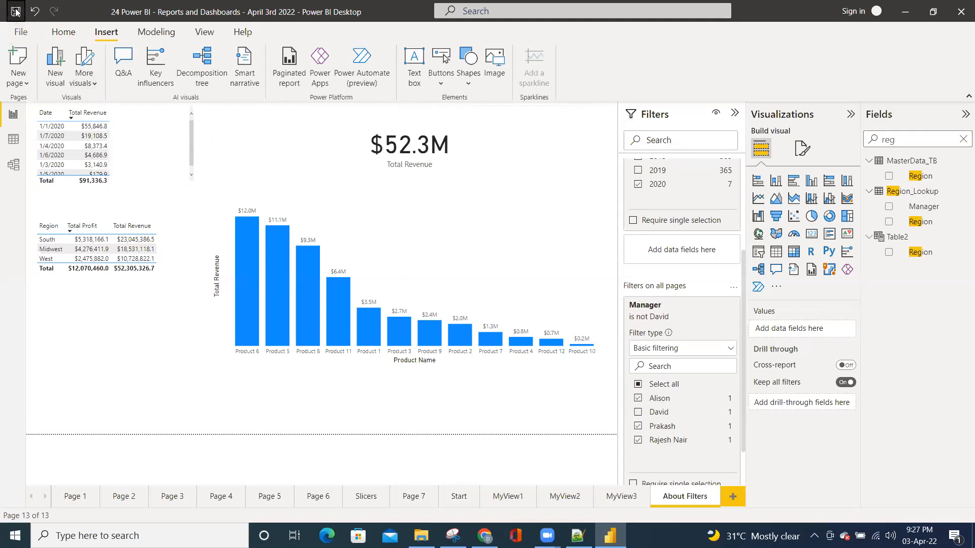